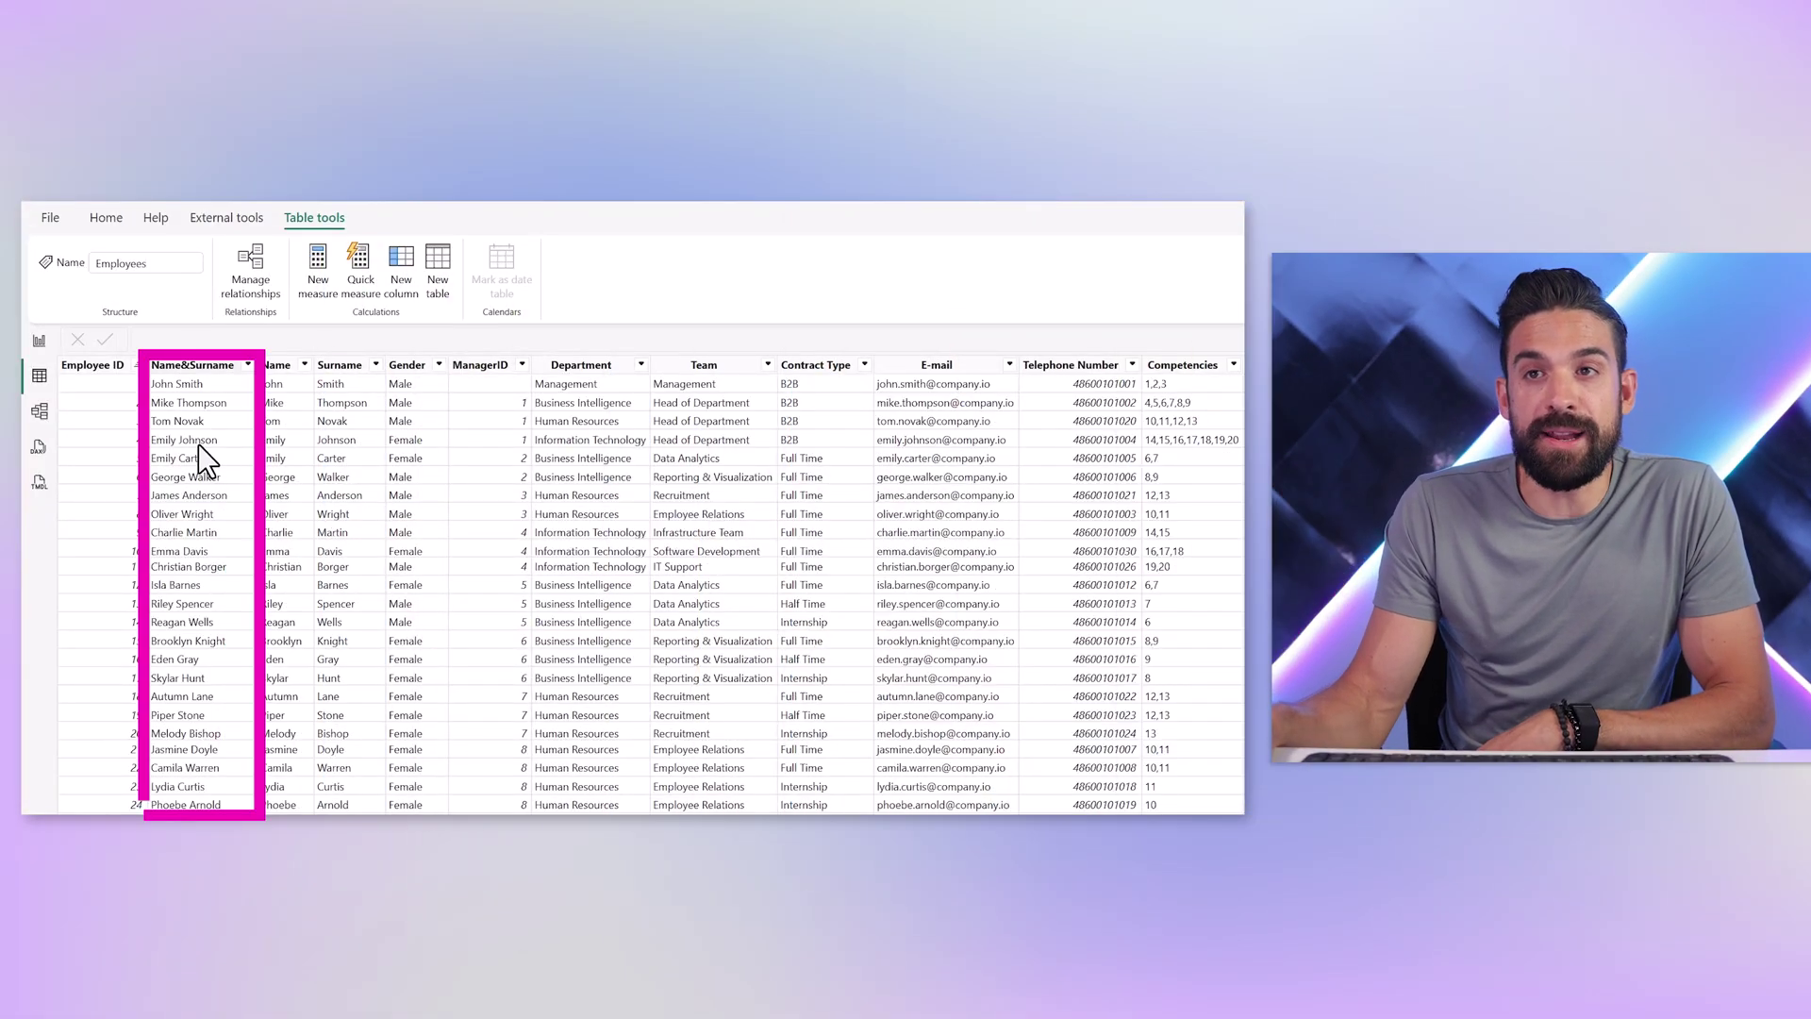
- Select the ManagerID column in the Employees table
{"action": "left_click", "coordinate": [491, 367]}
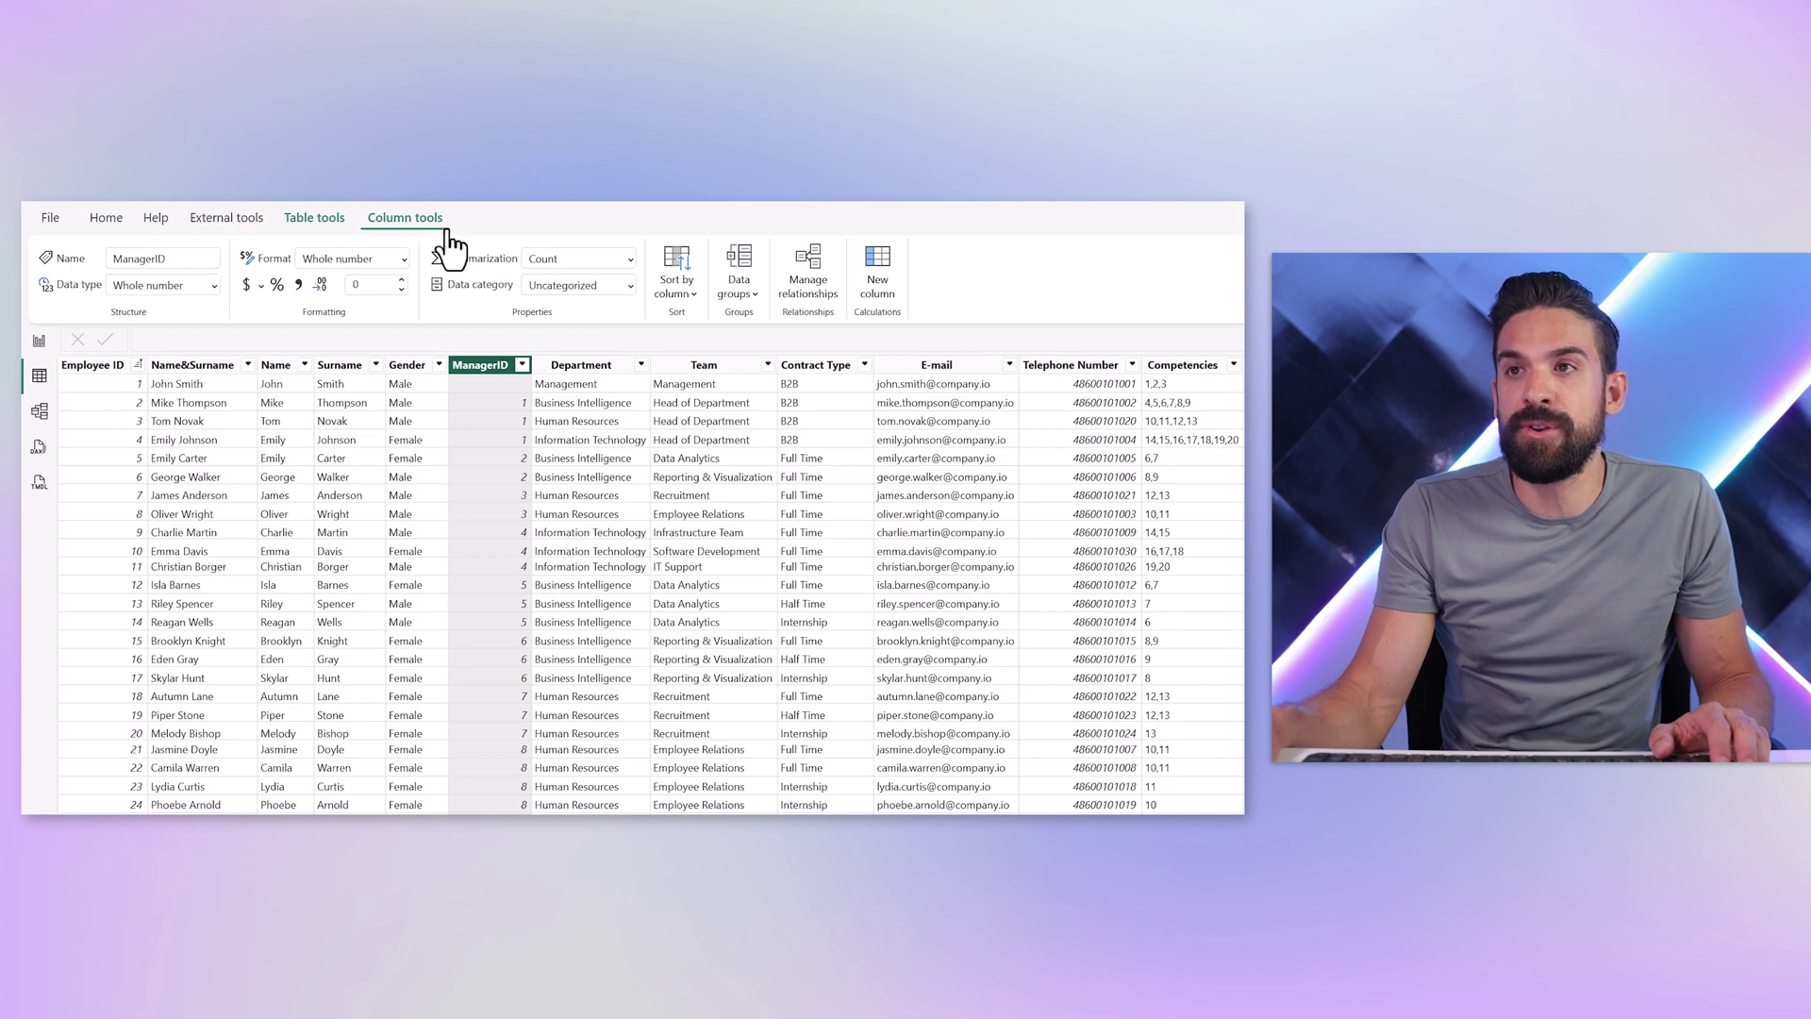
- Start a new calculated column on Employees named Path Example
{"action": "left_click", "coordinate": [882, 283]}
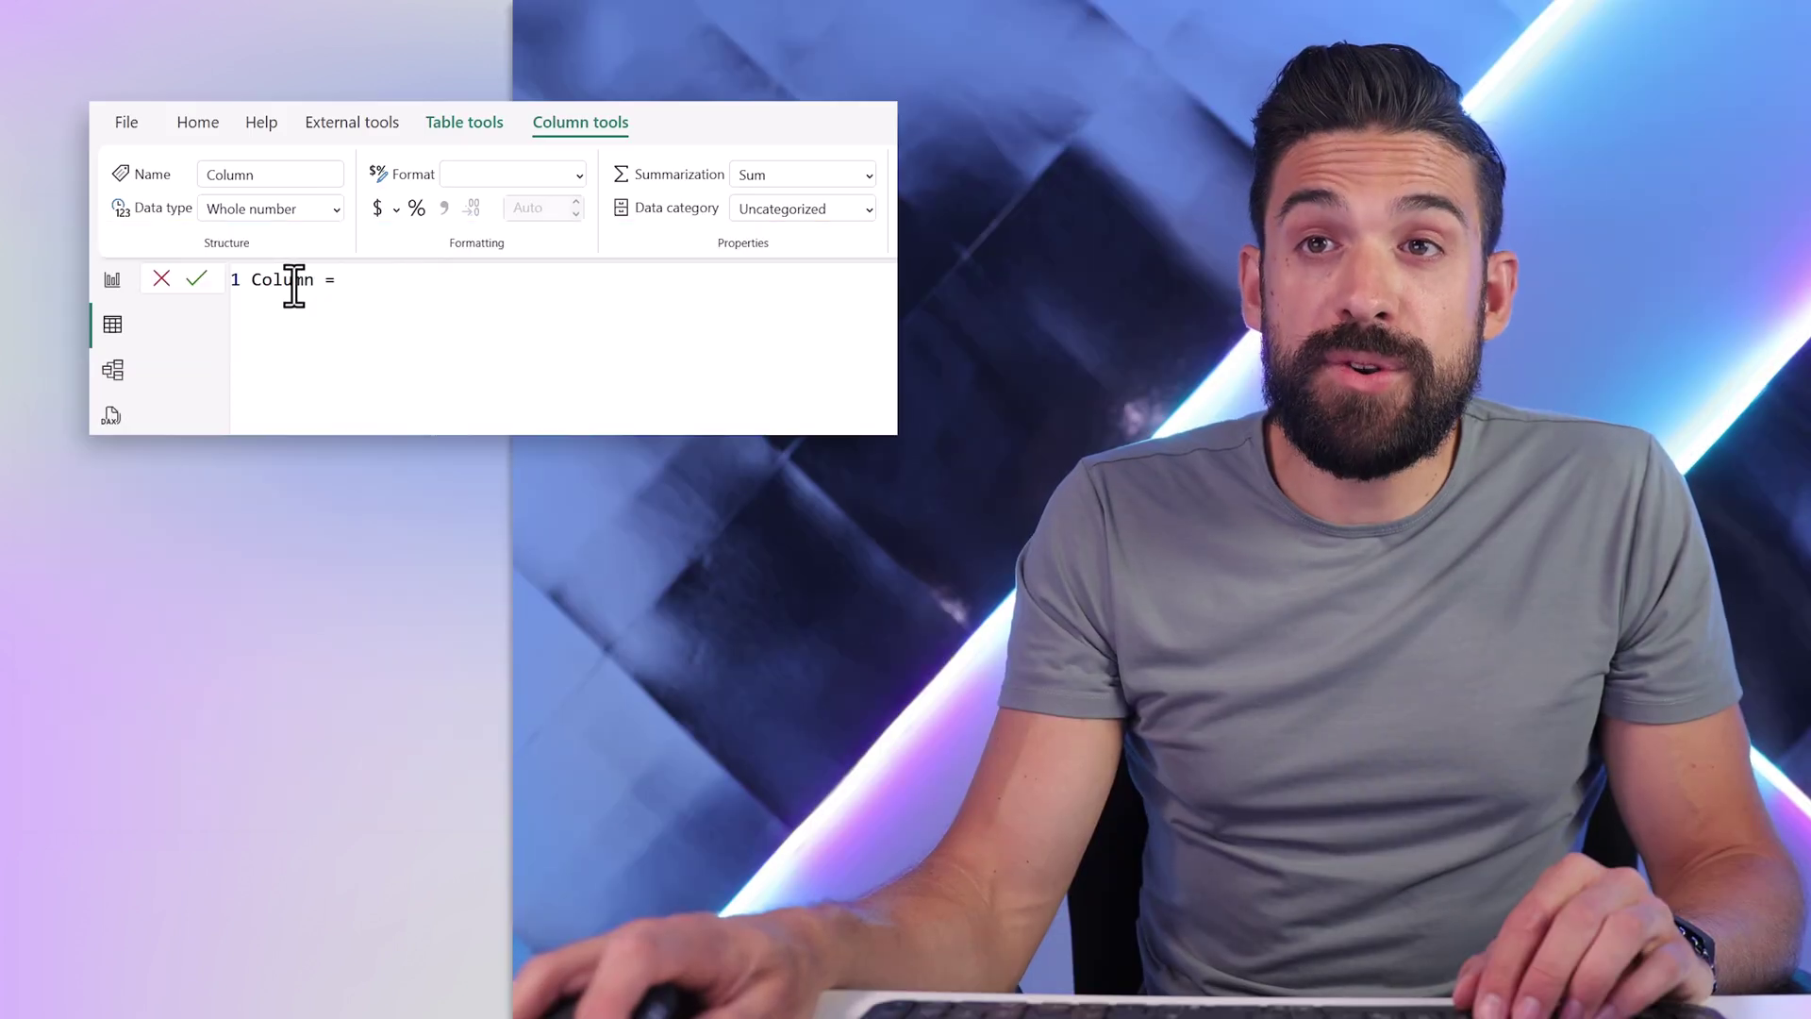
{"action": "double_click", "coordinate": [177, 341]}
{"action": "type", "text": "Path E"}
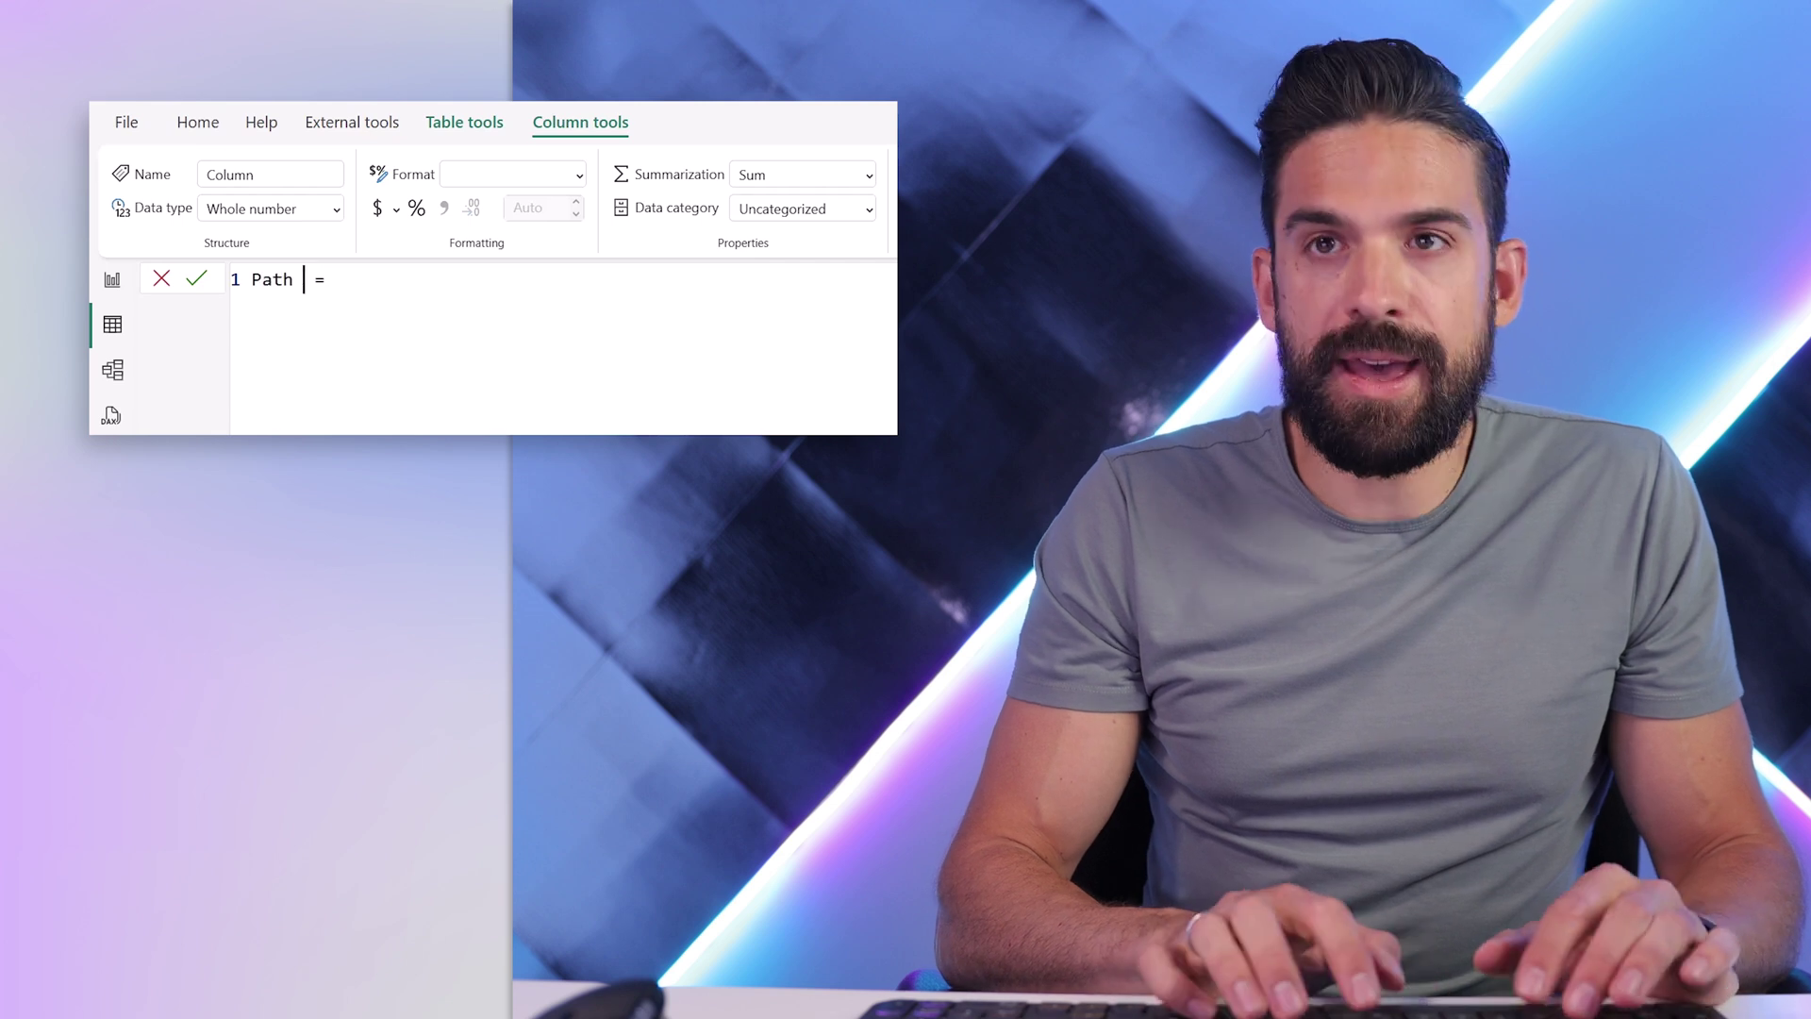
{"action": "type", "text": "xample"}
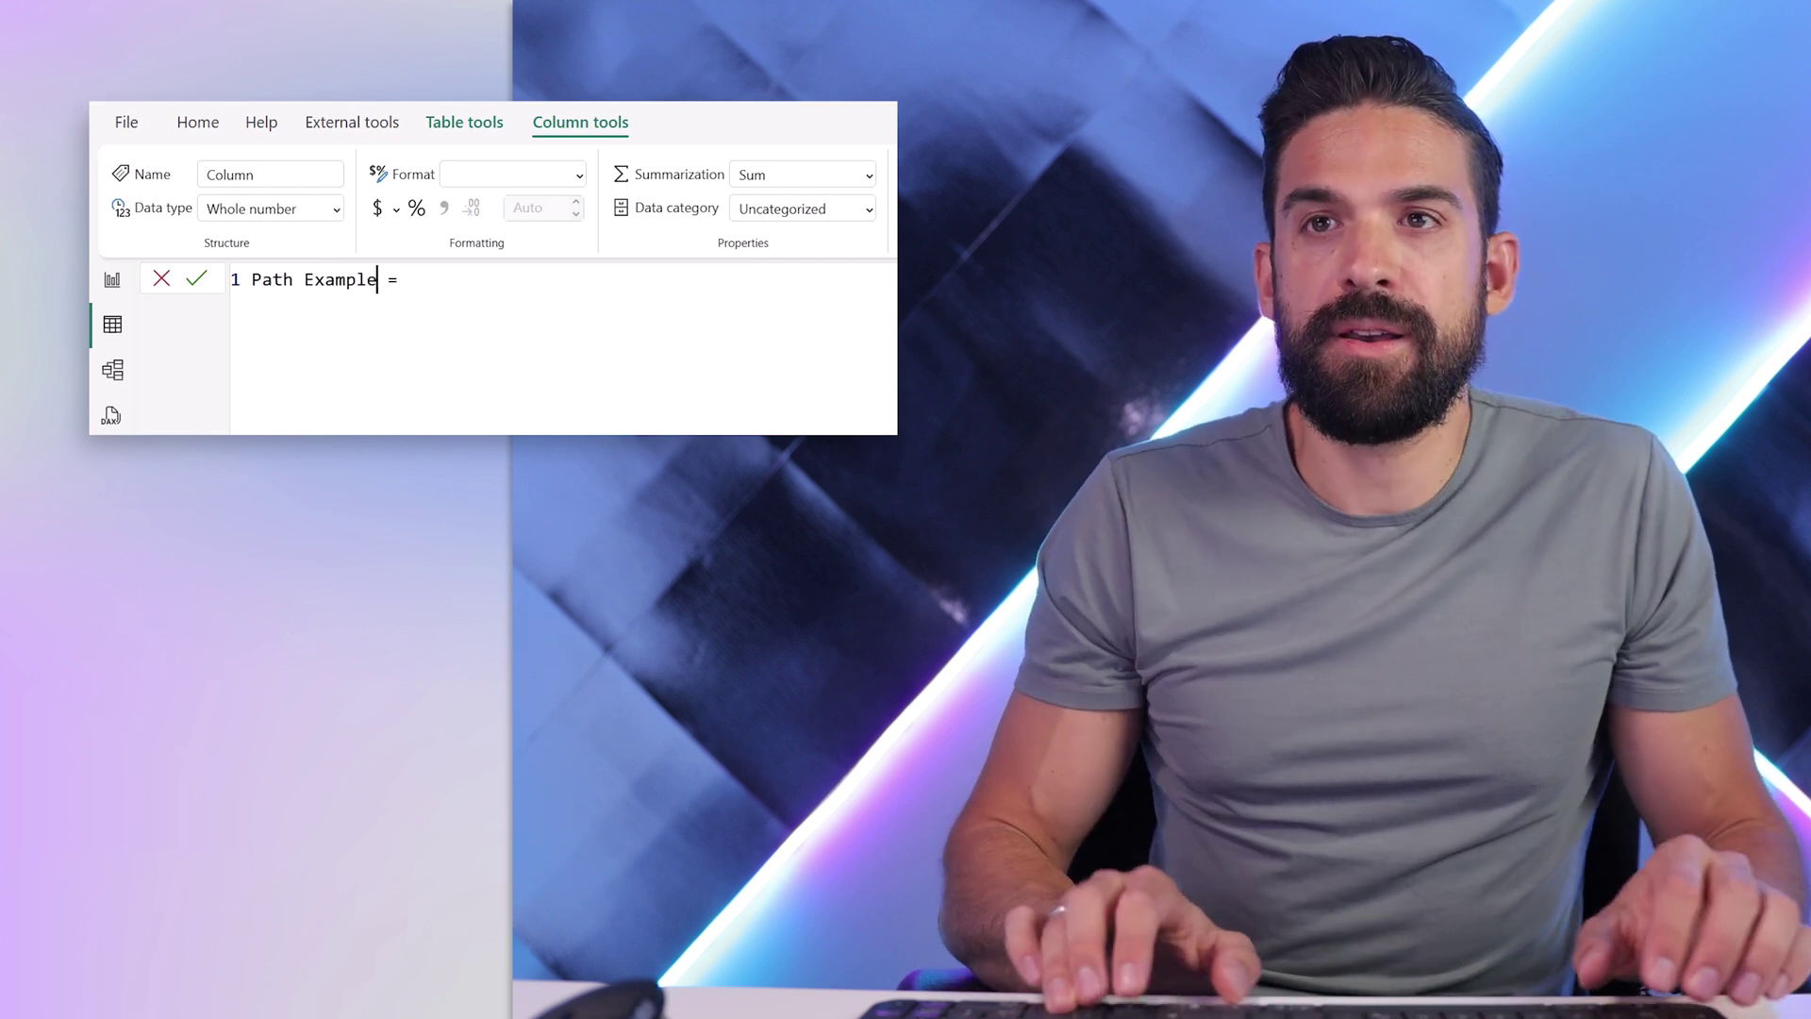
{"action": "key", "text": "End"}
{"action": "key", "text": "shift+Return"}
- Define Path Example as PATH(Employees[Employee ID], Employees[ManagerID])
{"action": "type", "text": "Pat"}
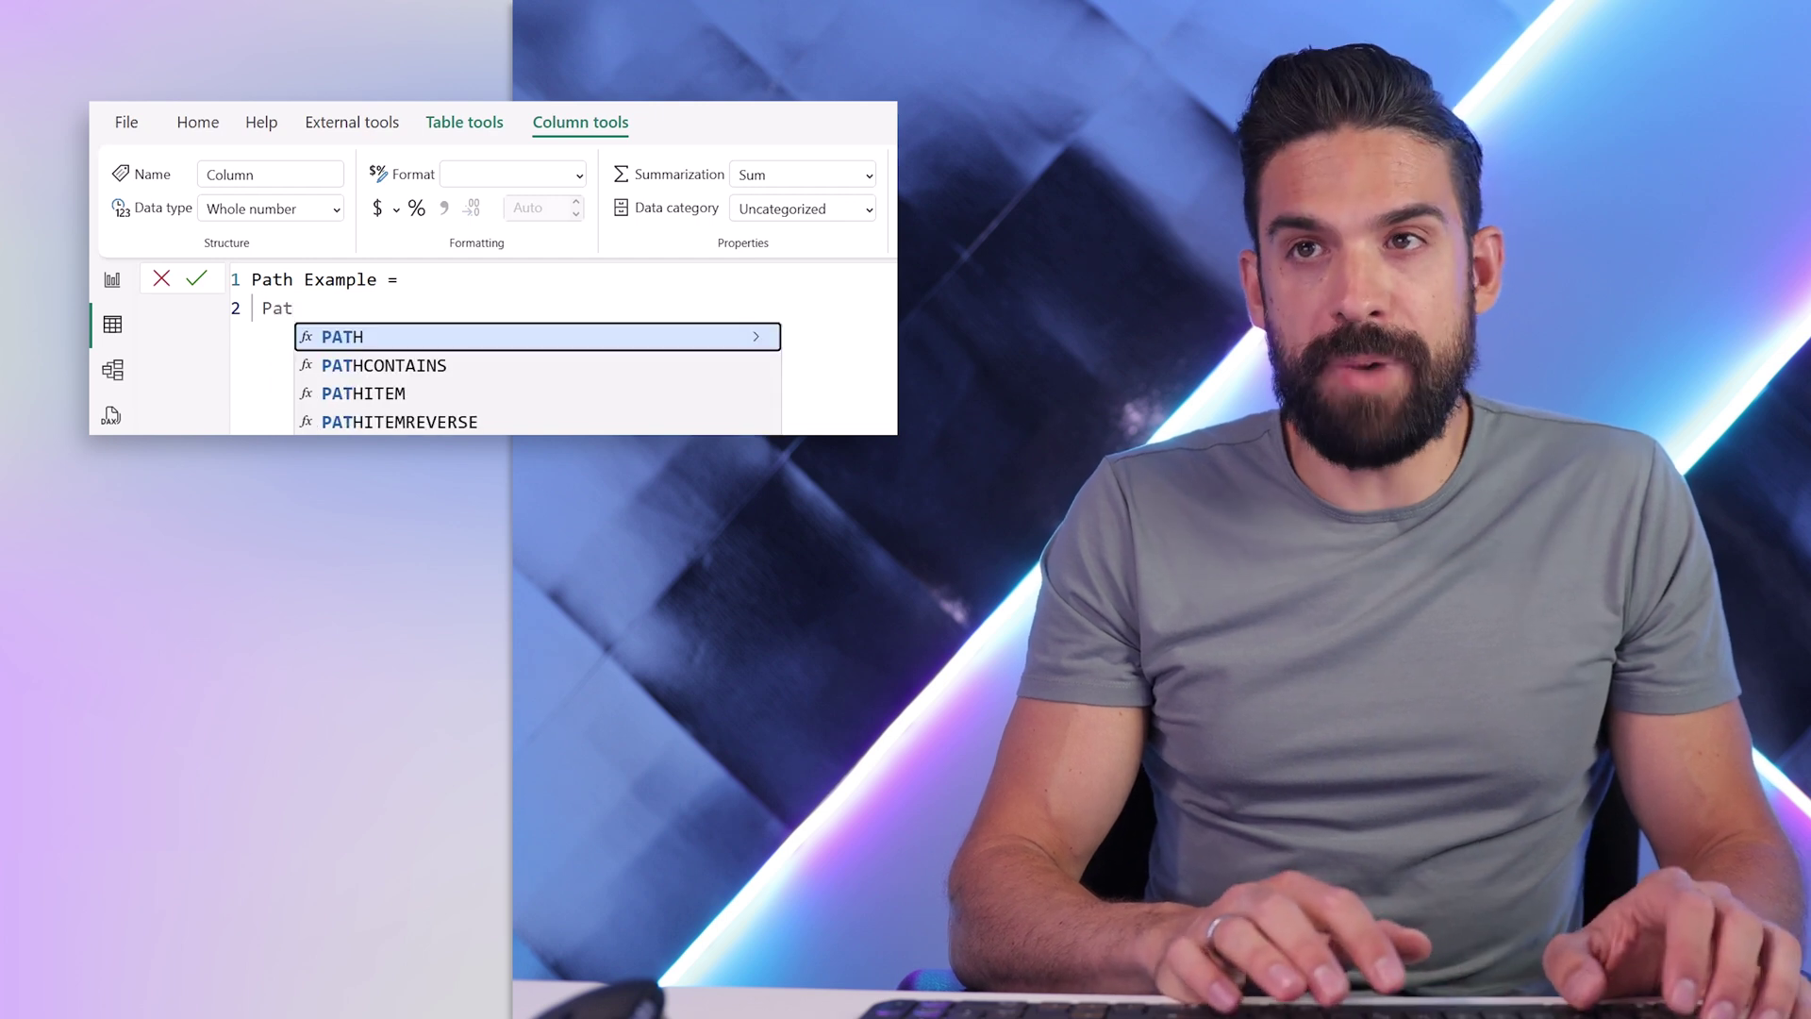
{"action": "key", "text": "Tab"}
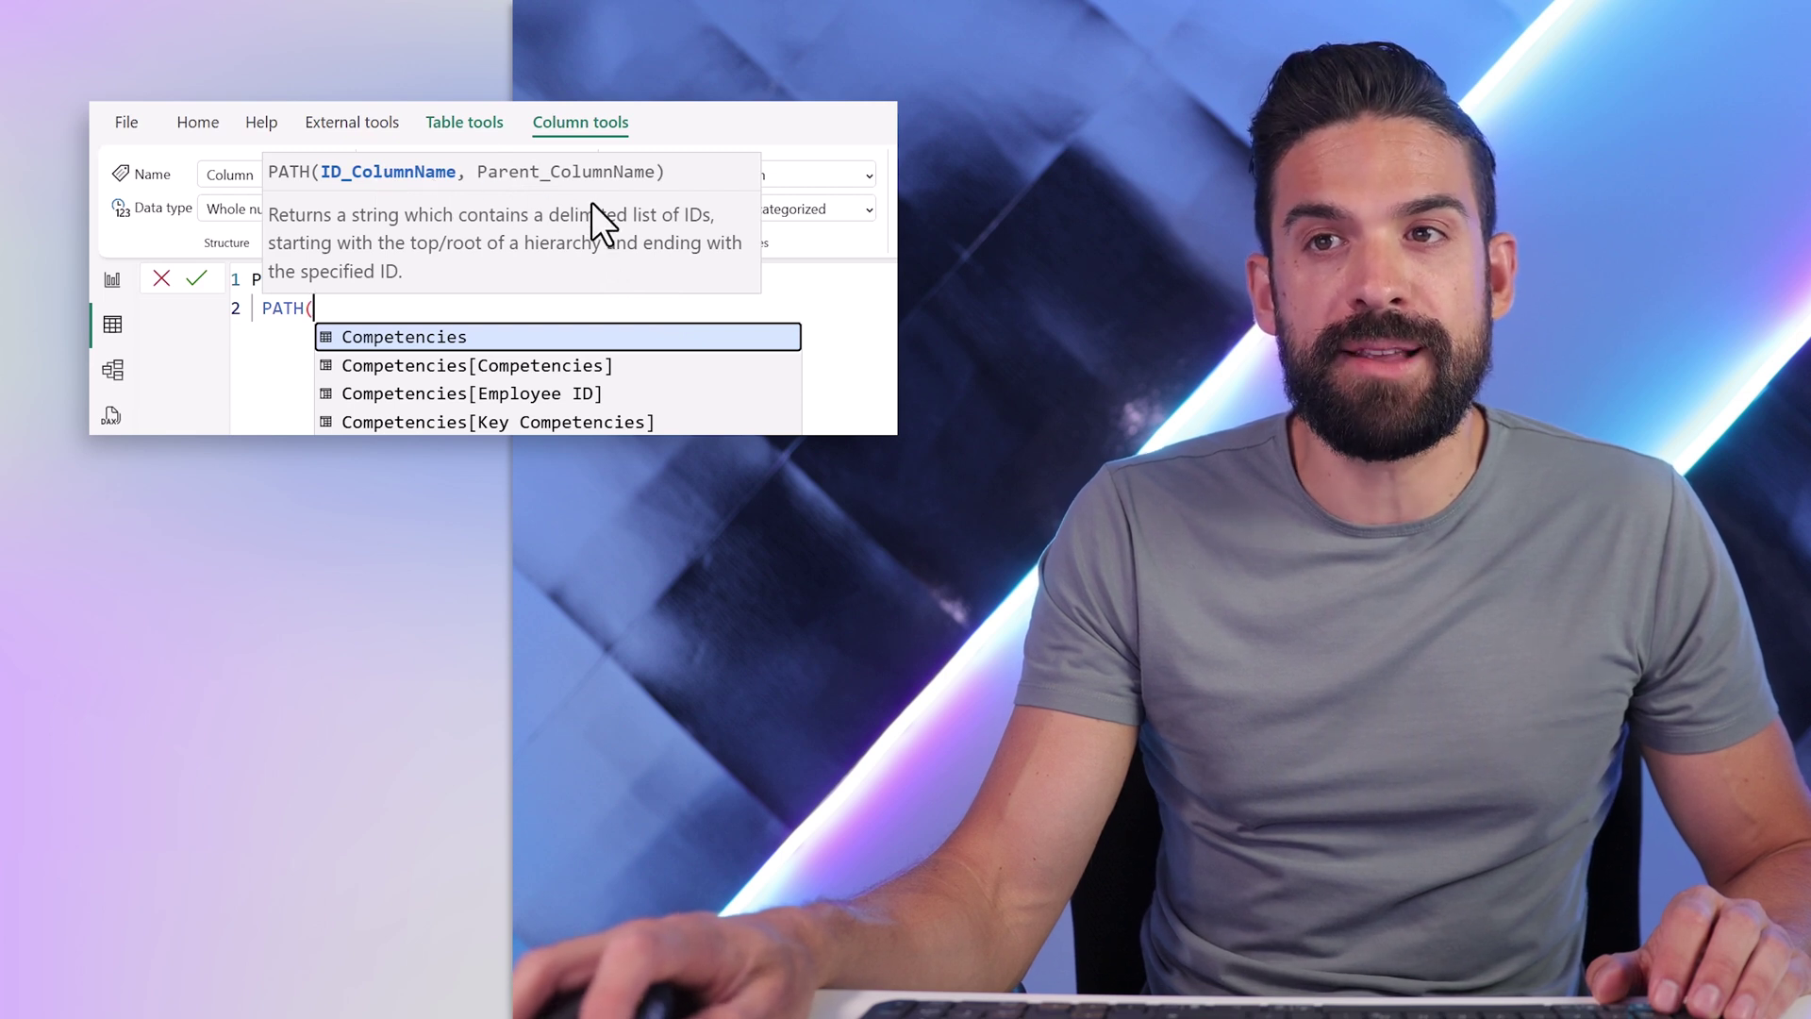
{"action": "left_click", "coordinate": [544, 591]}
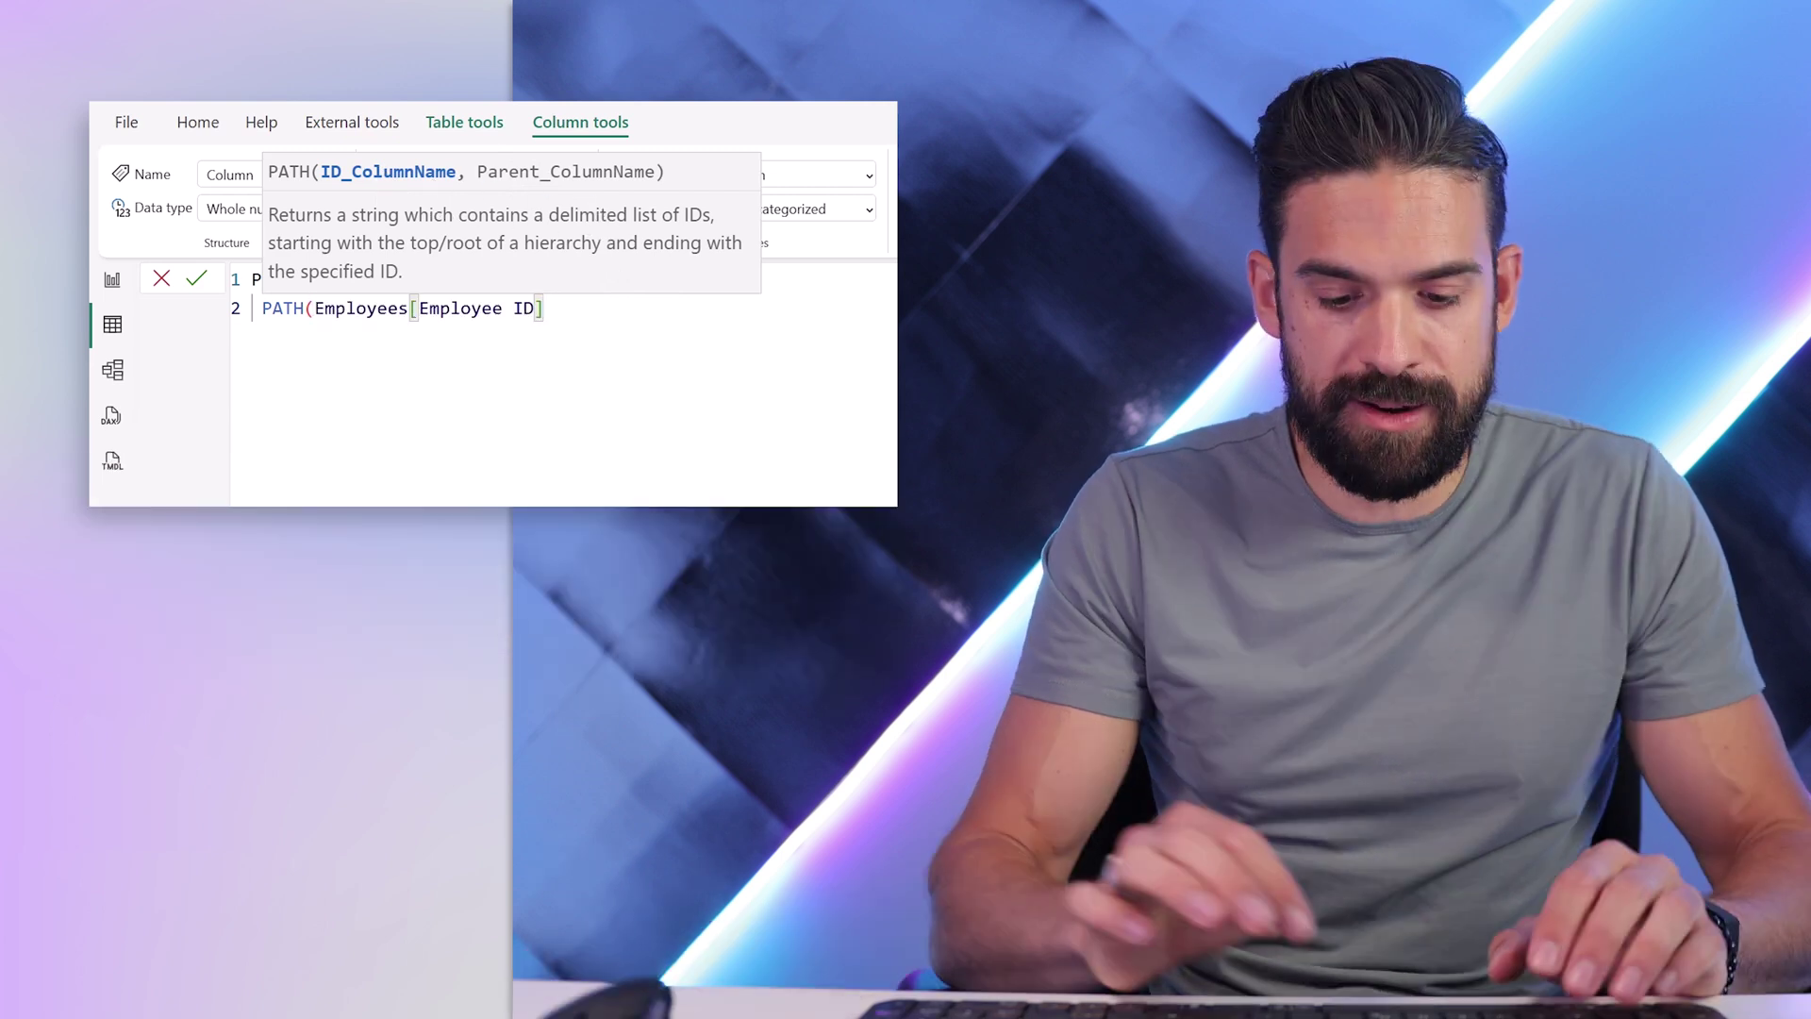
{"action": "type", "text": ","}
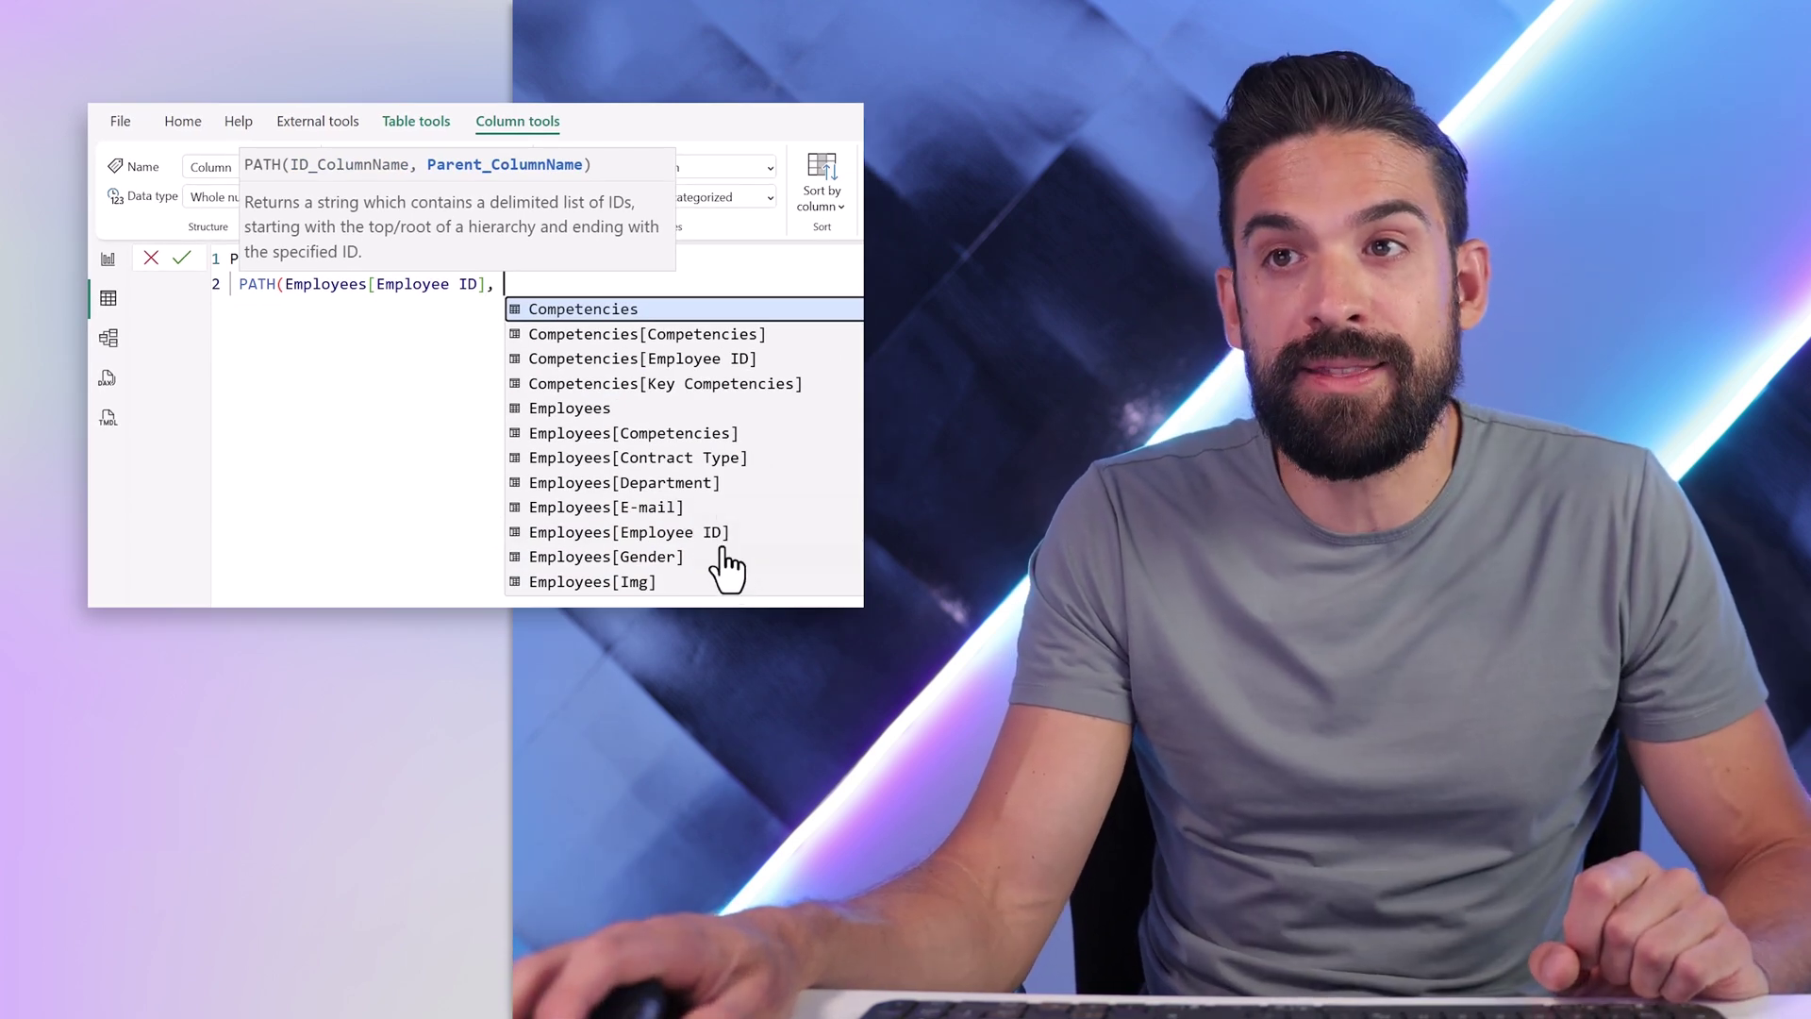
{"action": "scroll", "coordinate": [735, 571], "scroll_direction": "down", "scroll_amount": 1}
{"action": "left_click", "coordinate": [716, 557]}
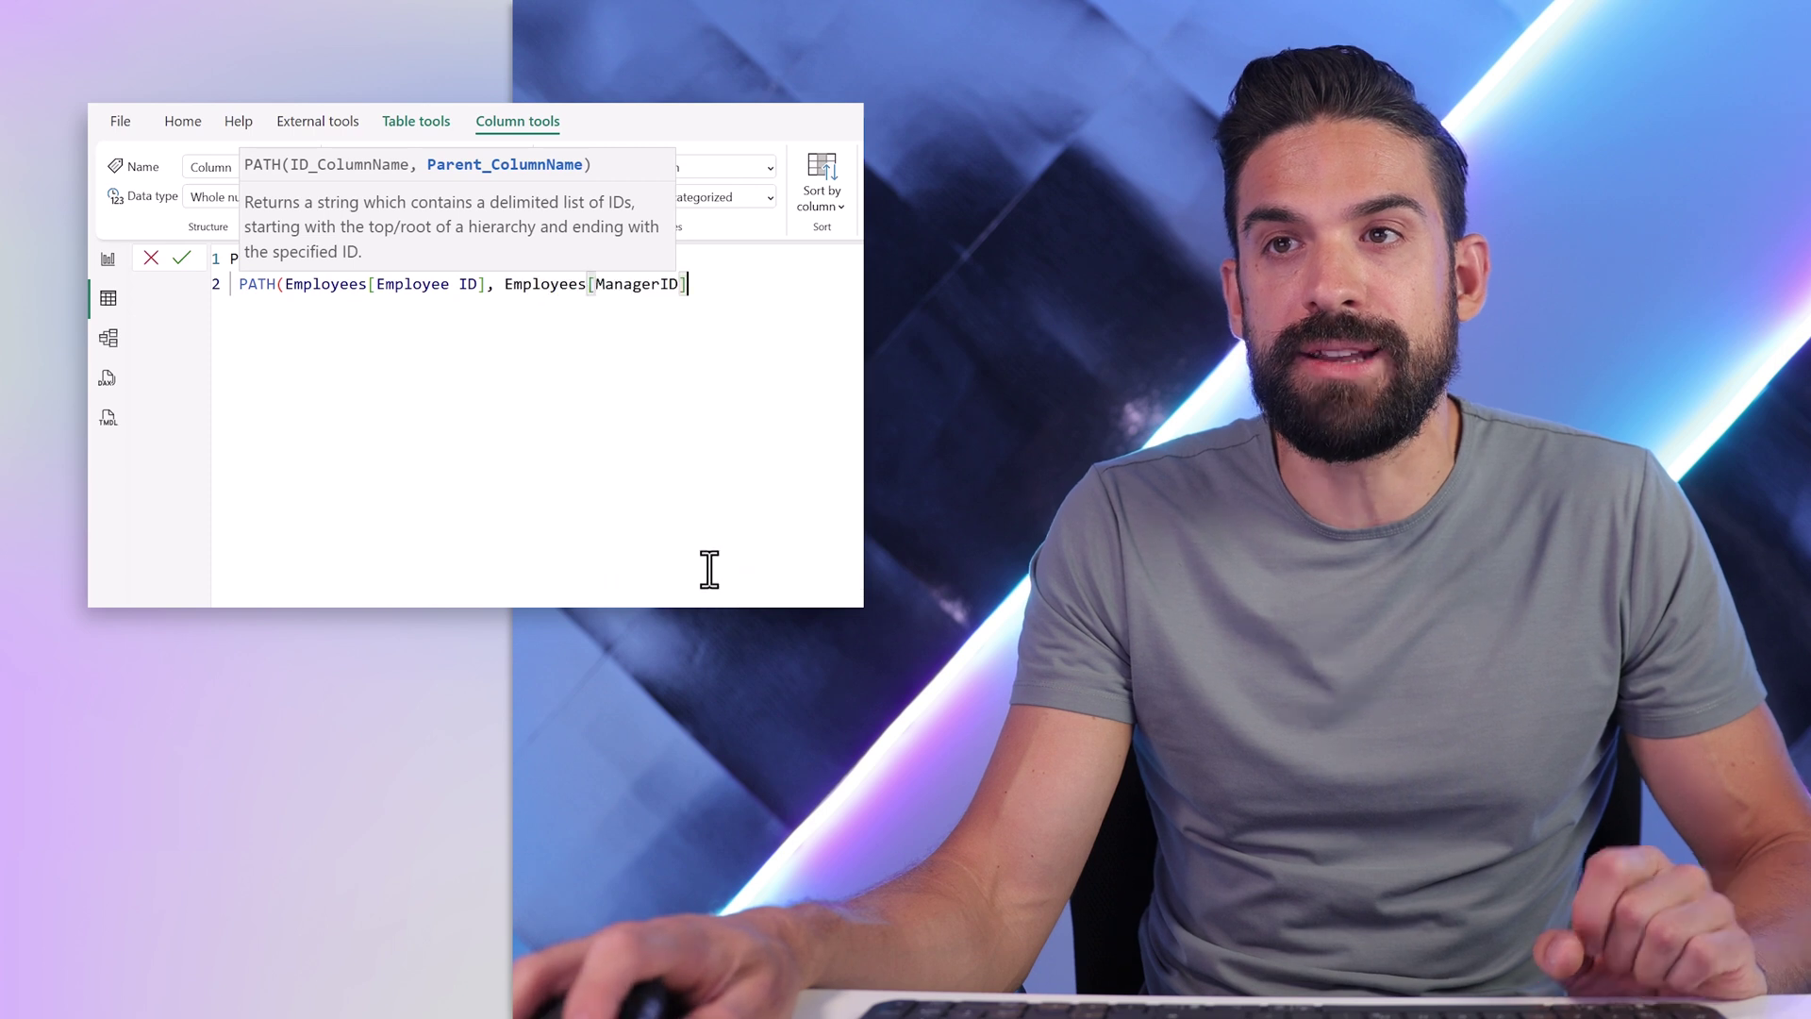
{"action": "type", "text": ")"}
{"action": "key", "text": "Return"}
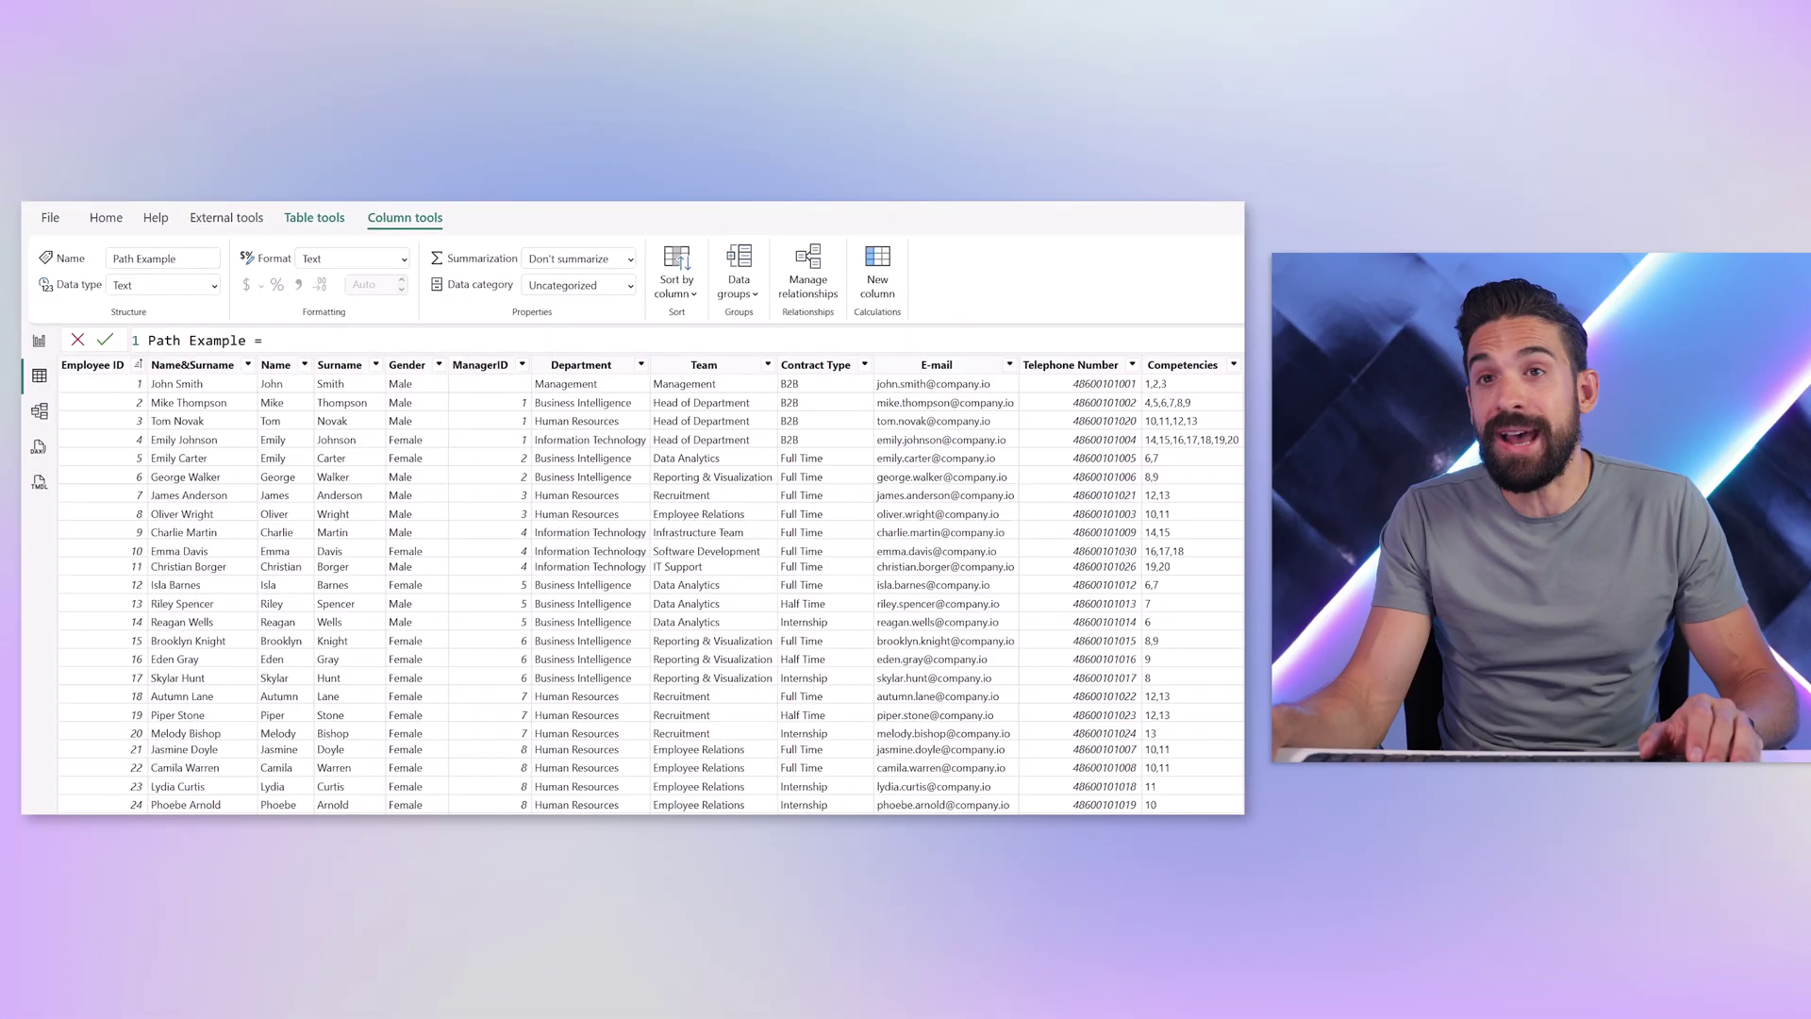
- Wrap the PATH expression in a PATHITEM( call with the PATH line indented
{"action": "key", "text": "shift+Return"}
{"action": "type", "text": "PATH(Employees[Employee ID], Employees[ManagerID])"}
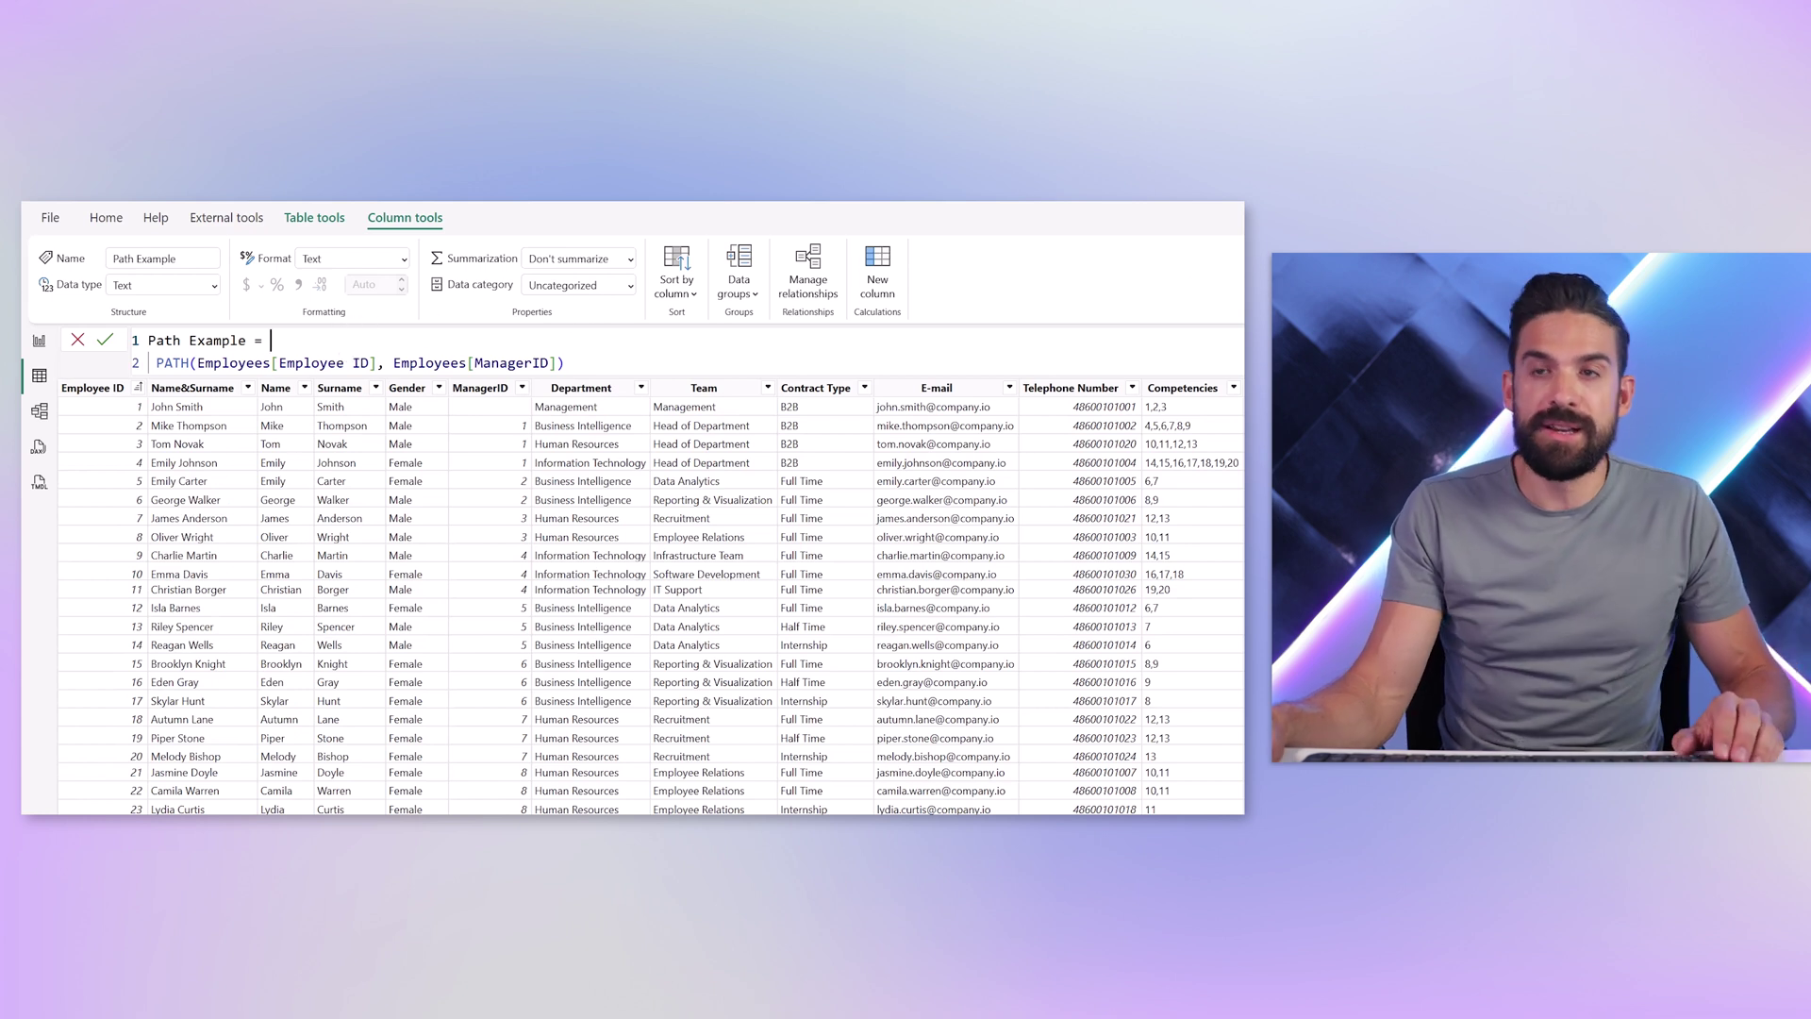
{"action": "key", "text": "shift+Return"}
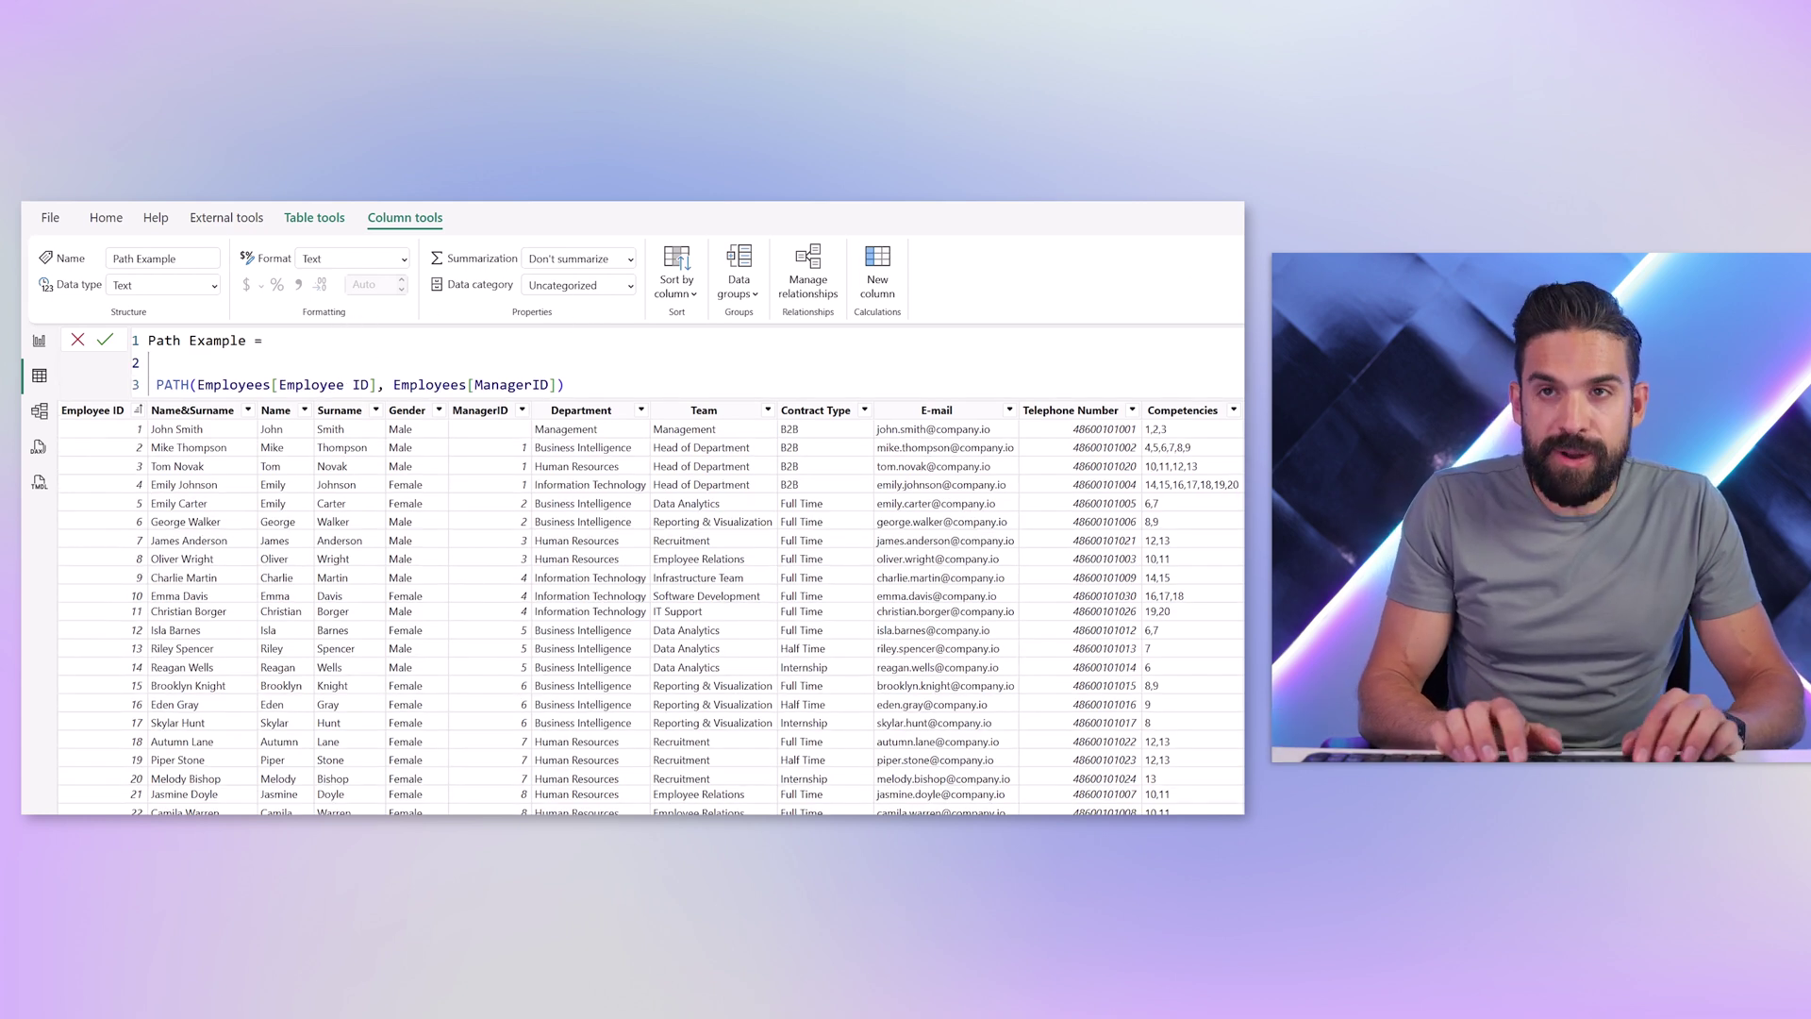
{"action": "type", "text": "Path"}
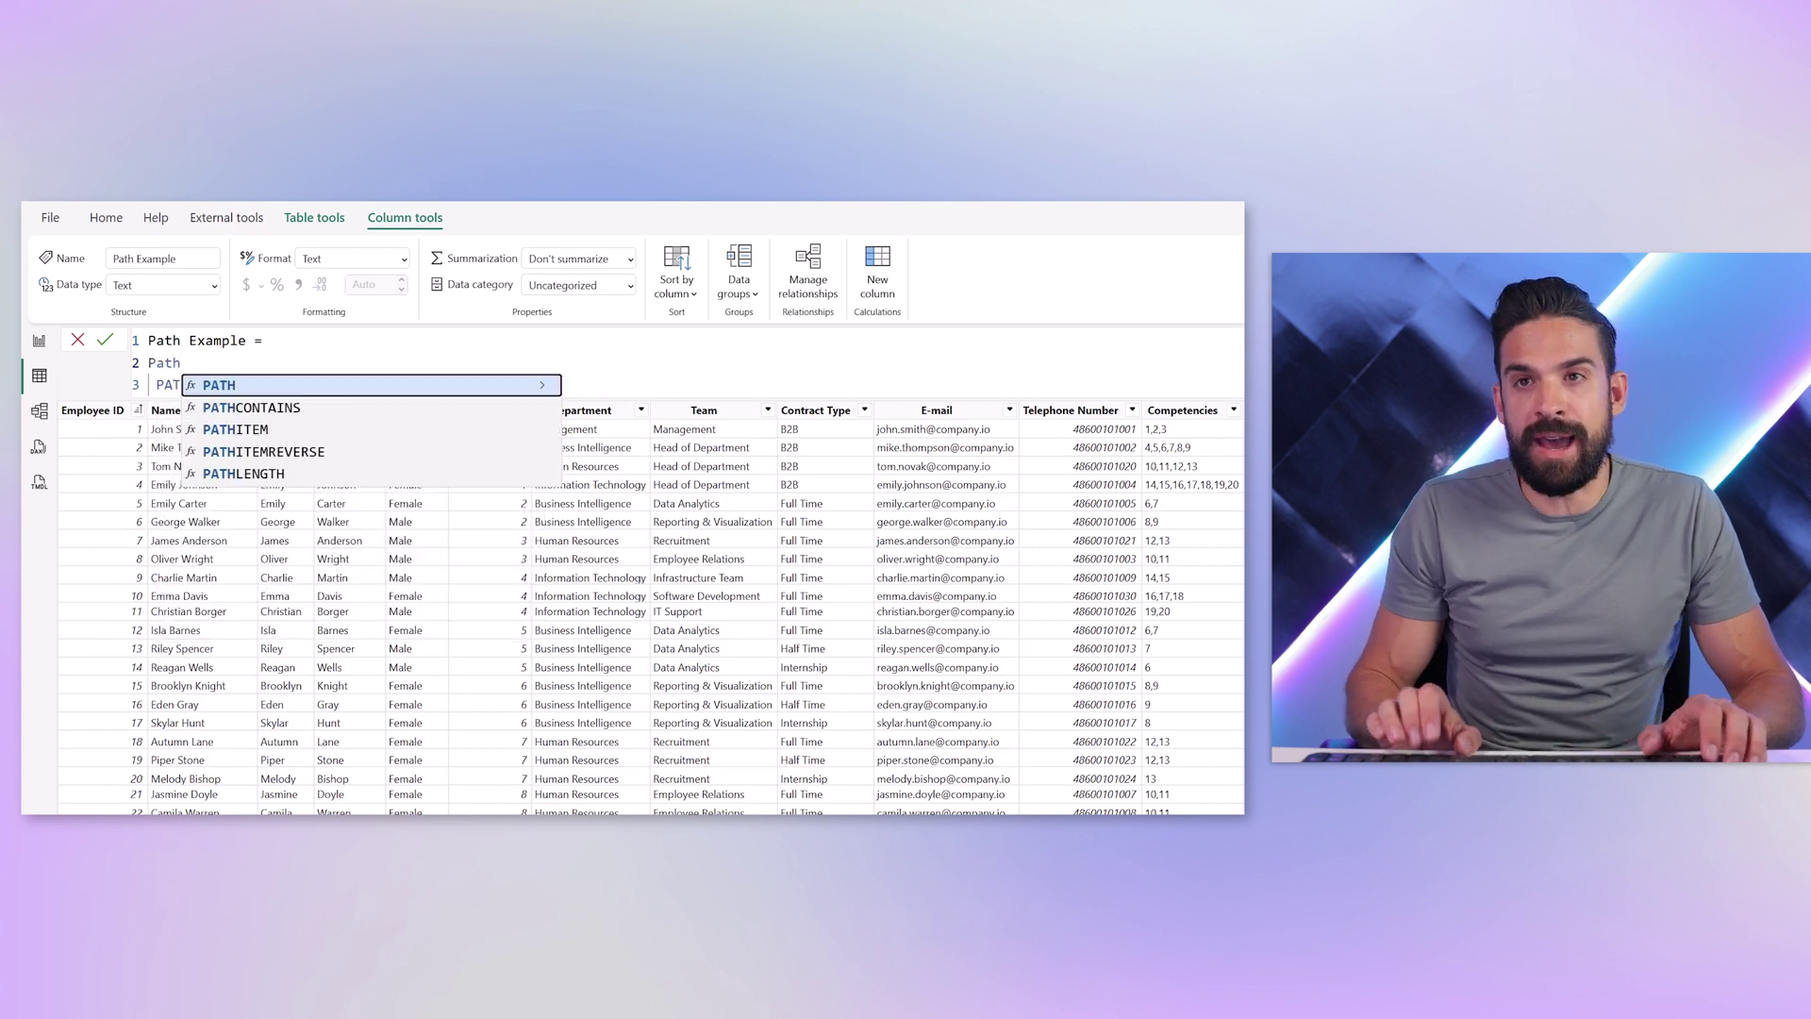
{"action": "key", "text": "Down"}
{"action": "key", "text": "Tab"}
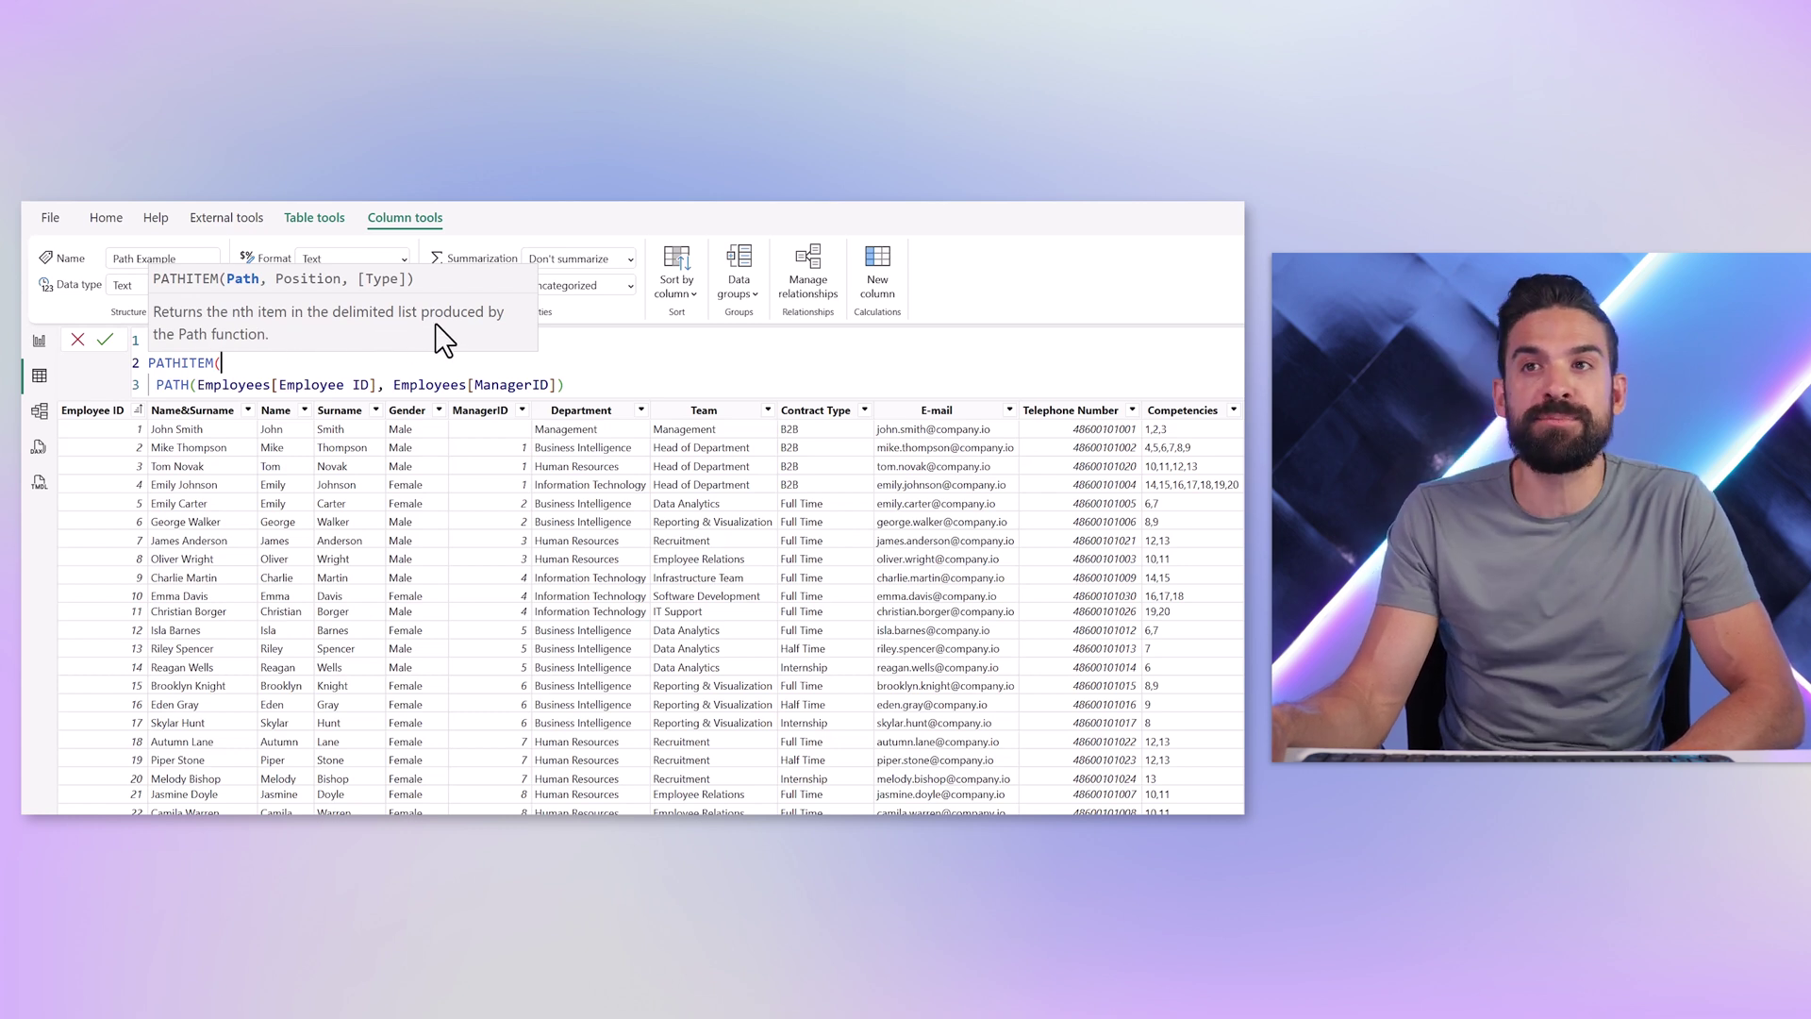
{"action": "left_click", "coordinate": [211, 380]}
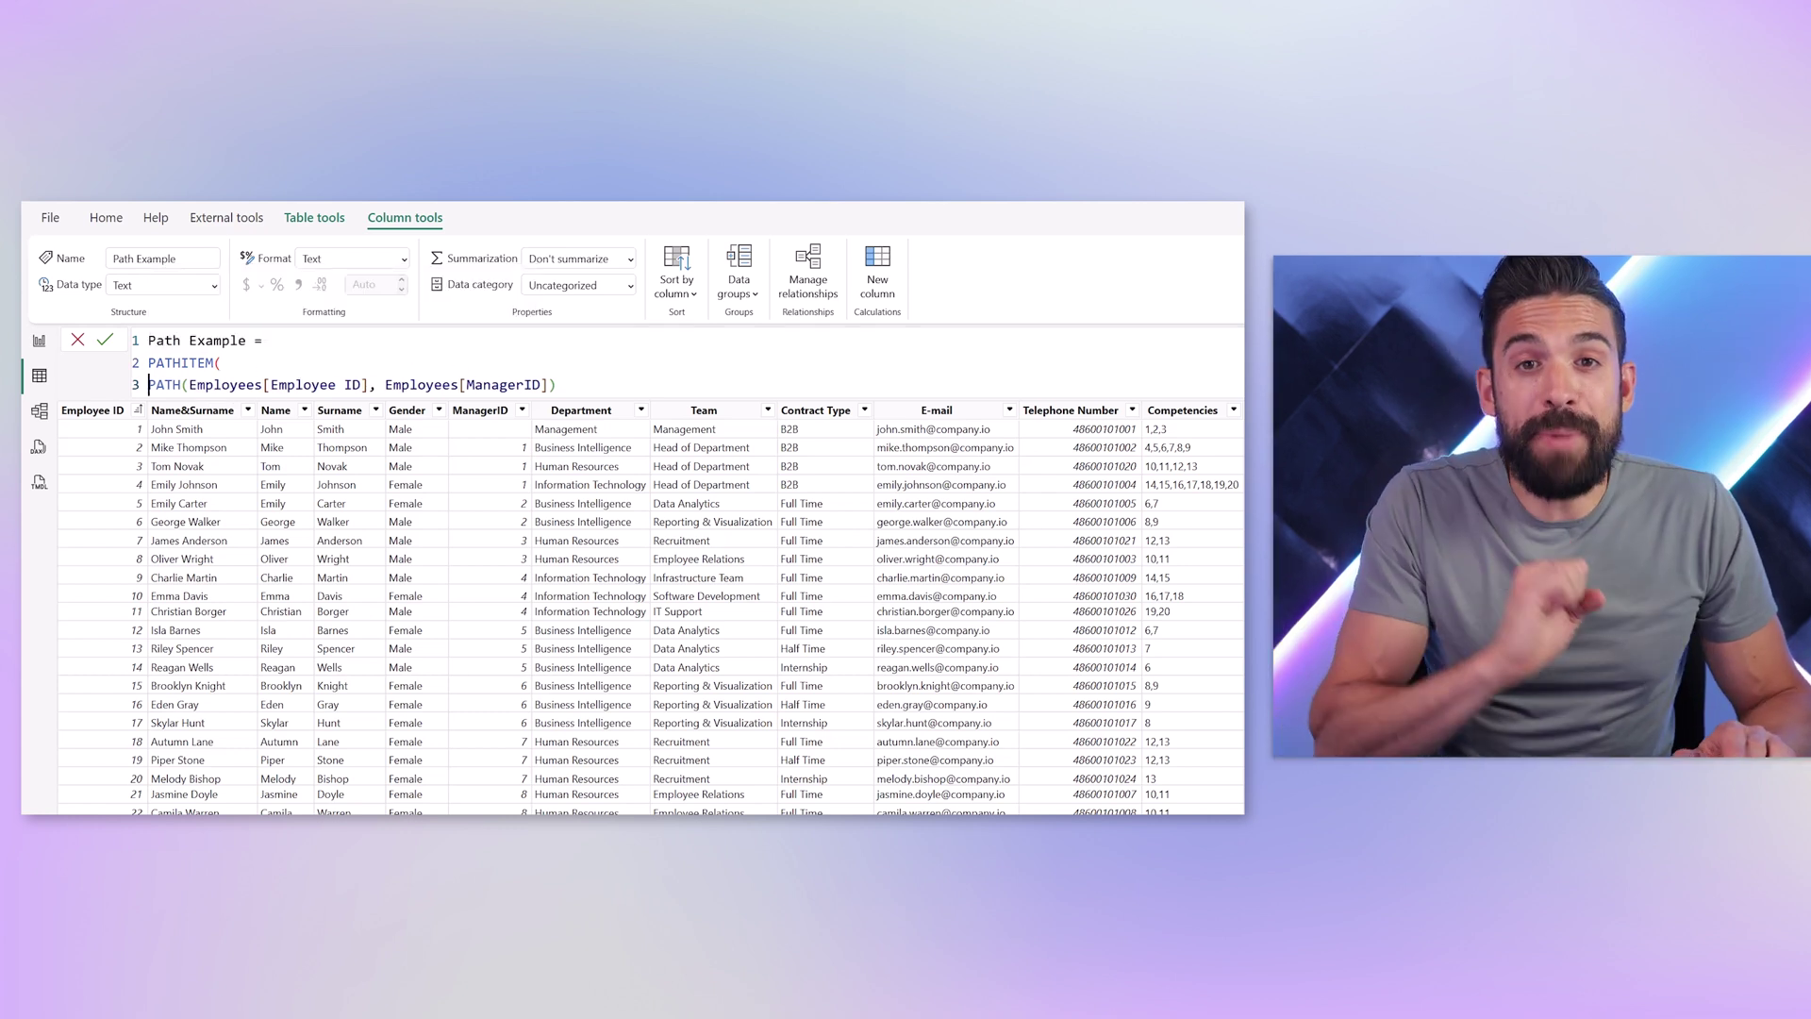
{"action": "key", "text": "Home"}
{"action": "key", "text": "Tab"}
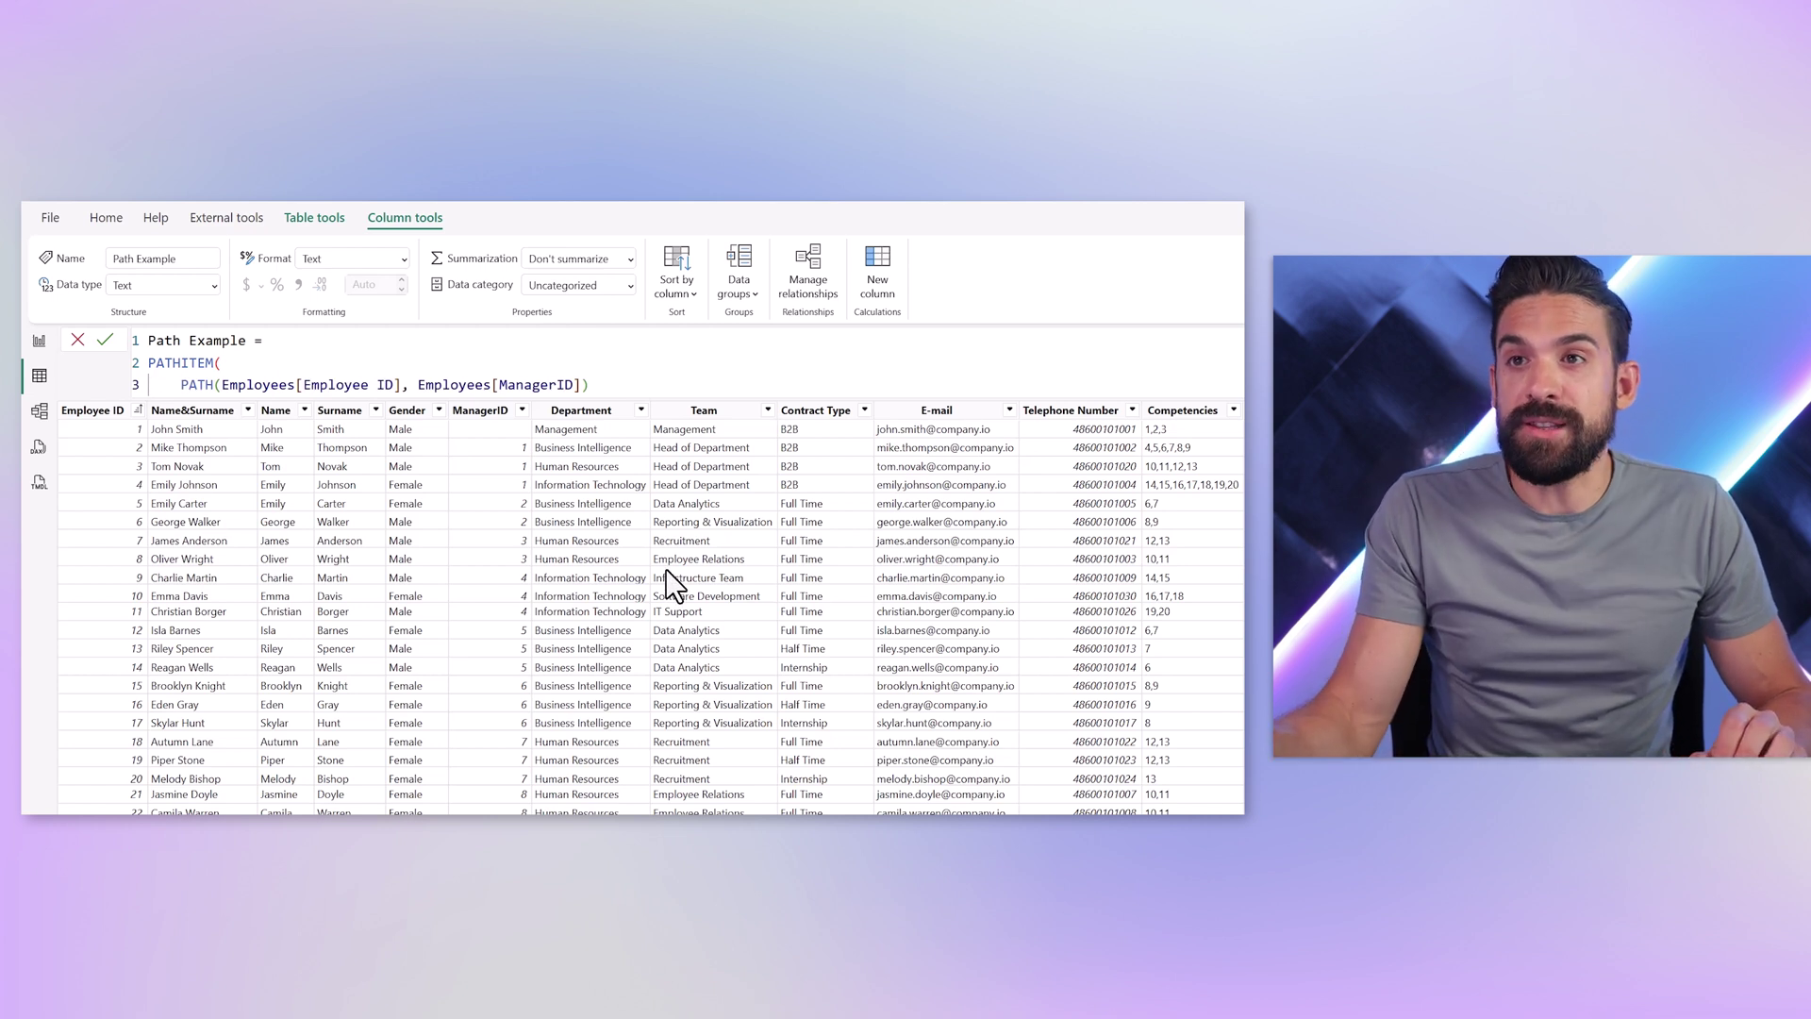
- Complete PATHITEM with position 2 and INTEGER result type, then commit the formula
{"action": "left_click", "coordinate": [590, 382]}
{"action": "type", "text": ","}
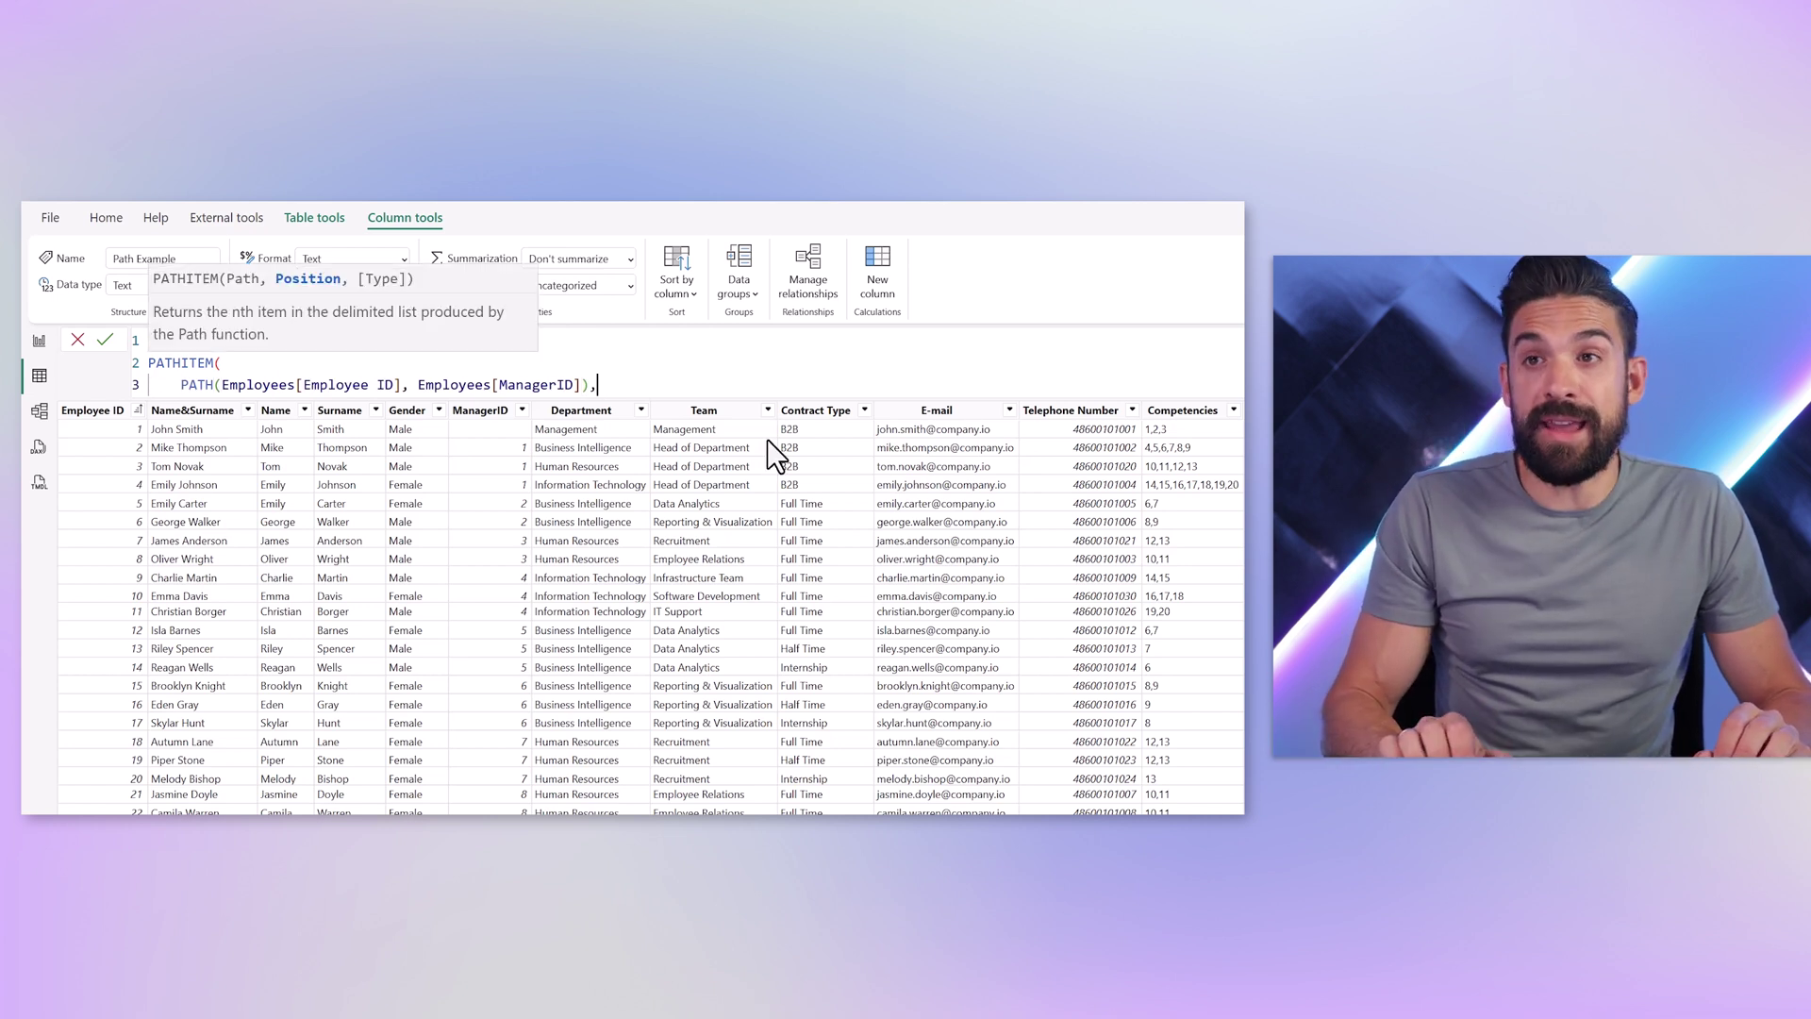
{"action": "key", "text": "shift+Return"}
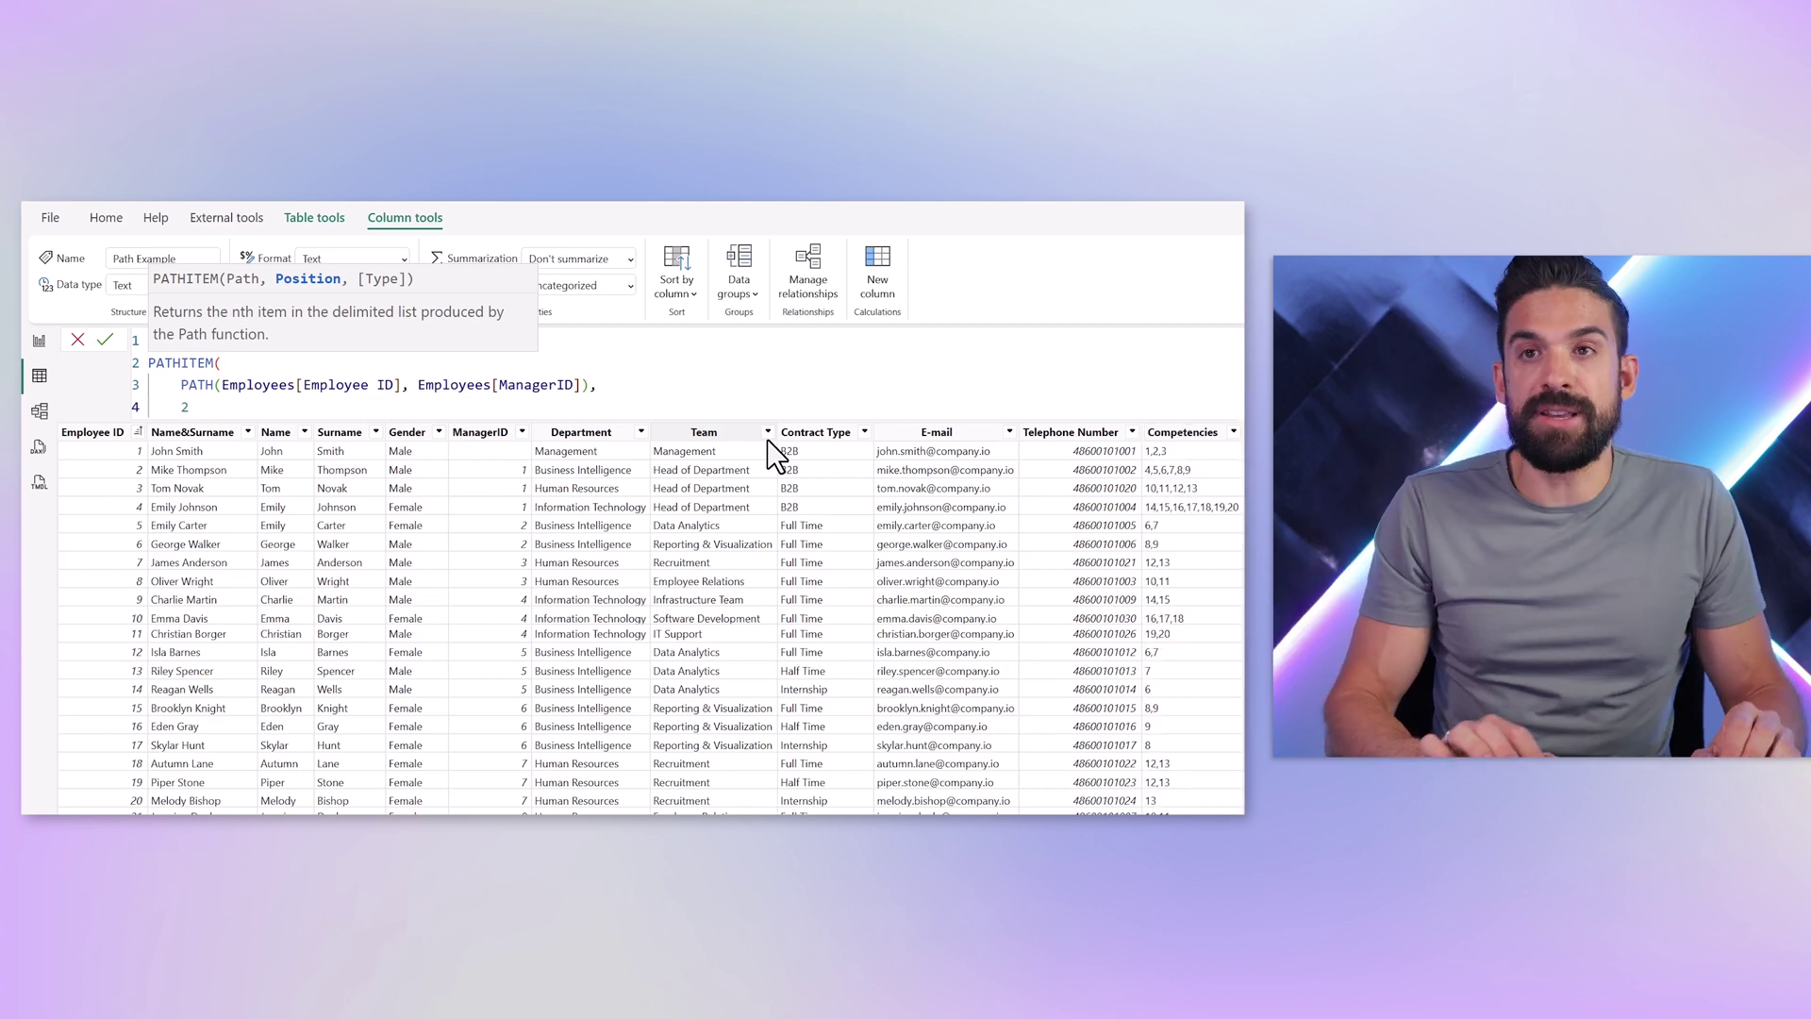
{"action": "type", "text": ","}
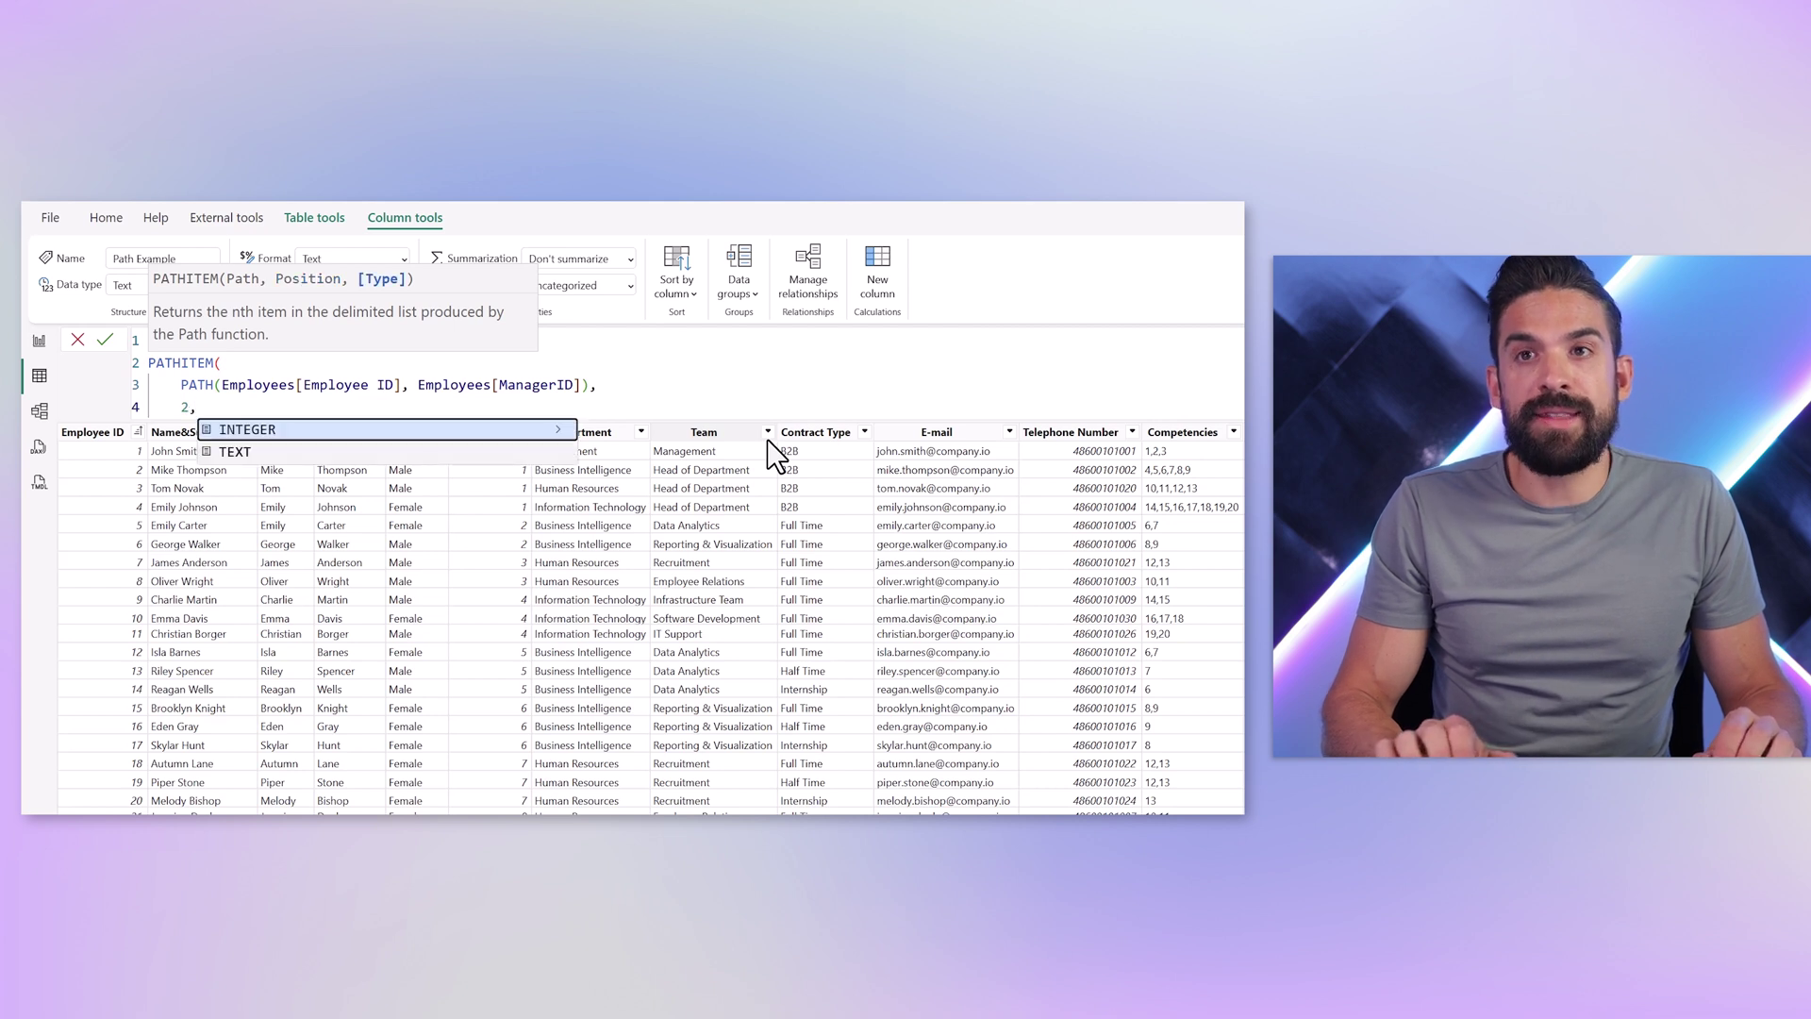
{"action": "key", "text": "shift+Return"}
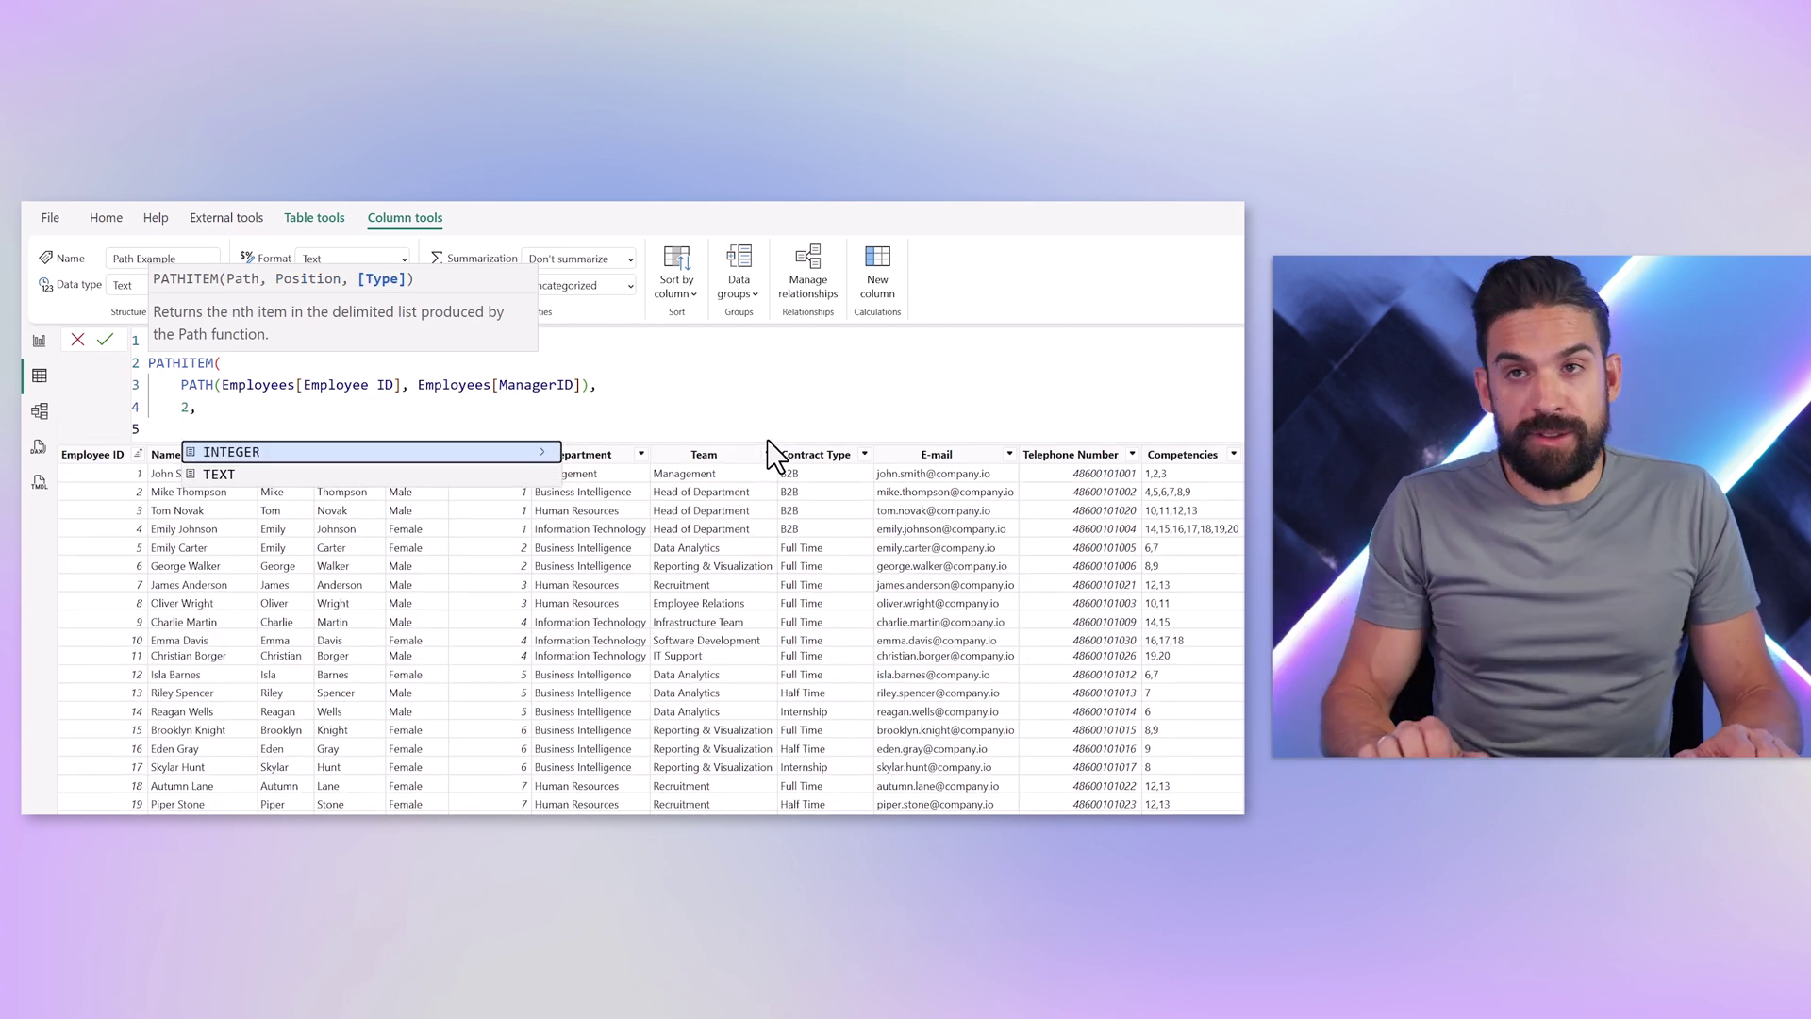
{"action": "key", "text": "Tab"}
{"action": "key", "text": "shift+Return"}
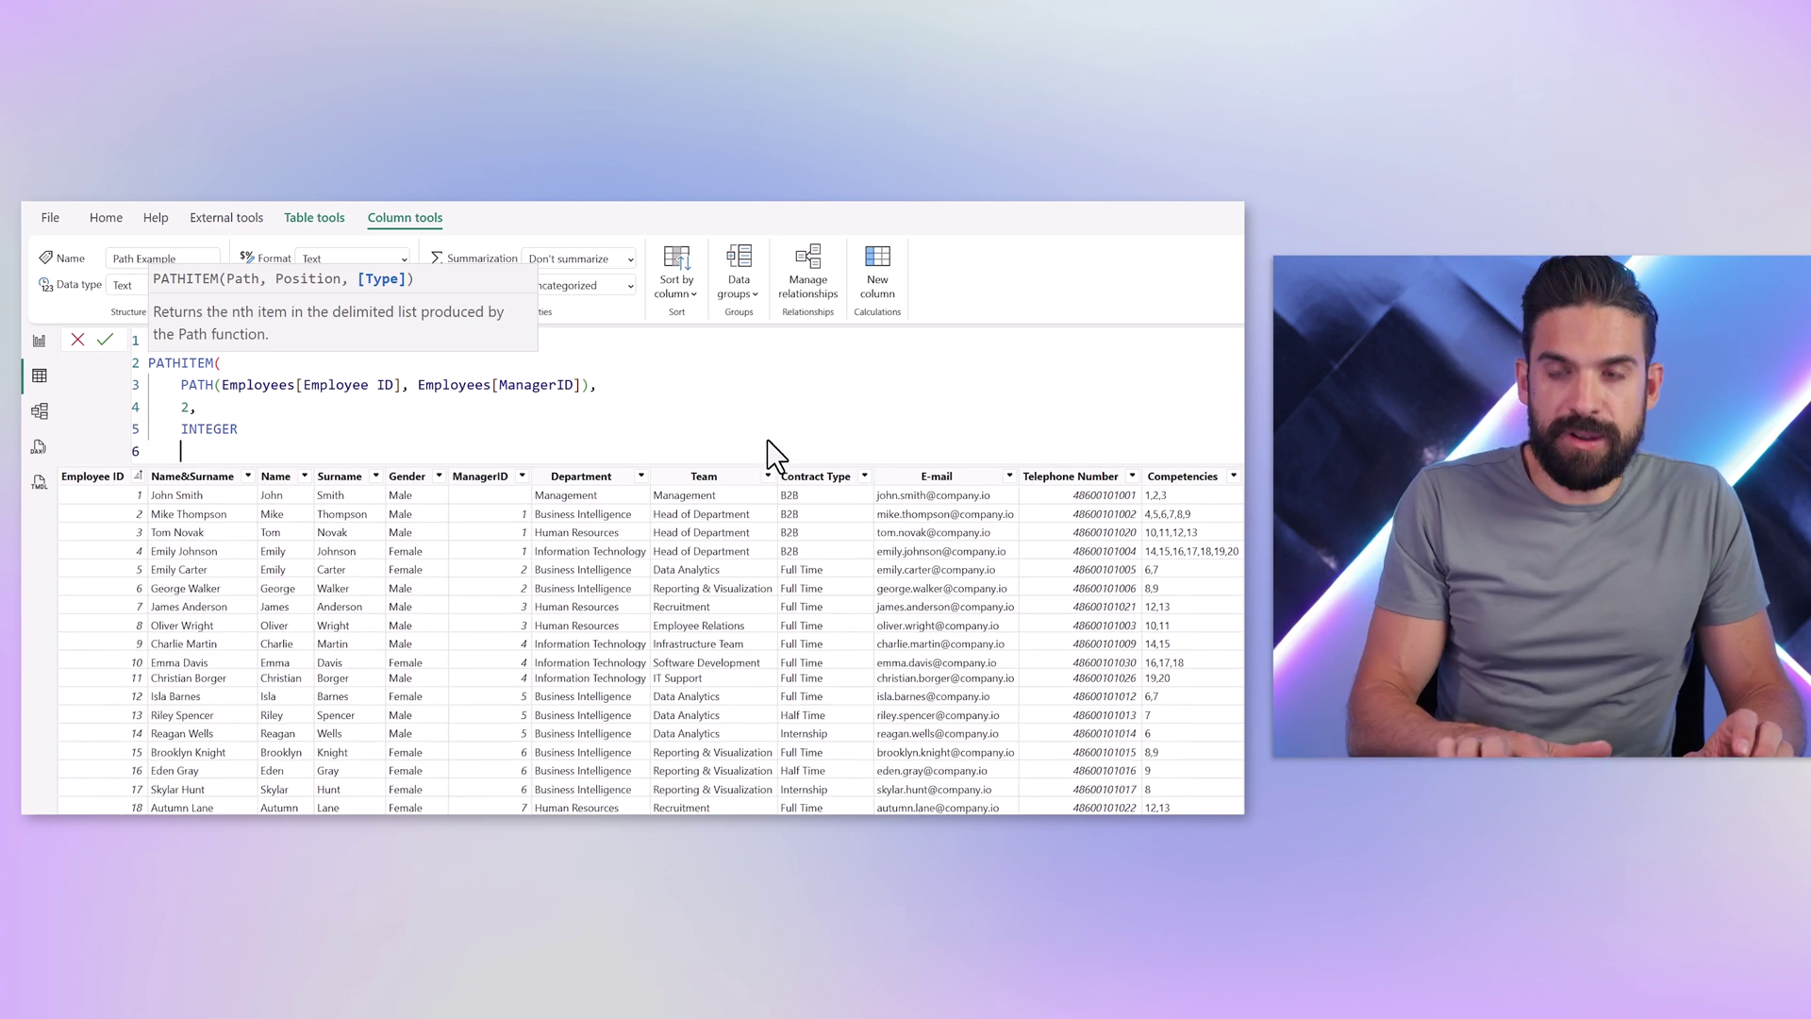
{"action": "type", "text": ")"}
{"action": "key", "text": "Return"}
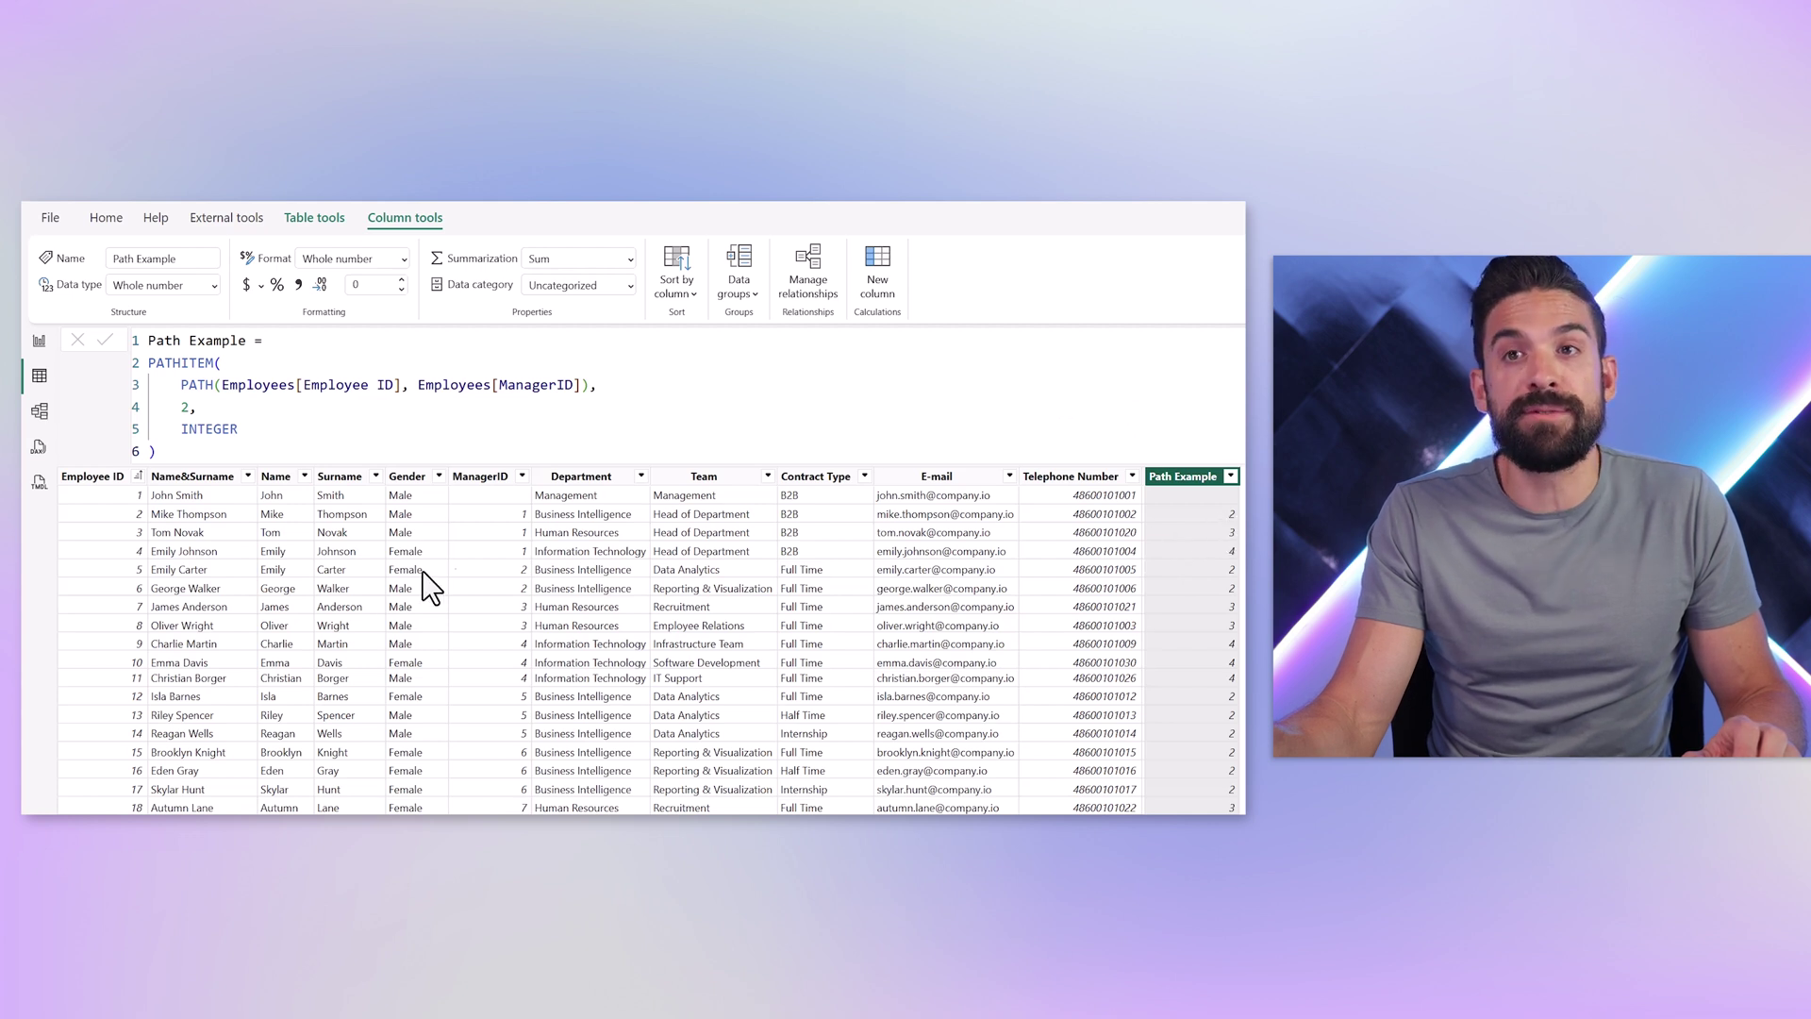
- Wrap the formula in LOOKUPVALUE with Employees[Name&Surname] as the result column
{"action": "left_click", "coordinate": [310, 350]}
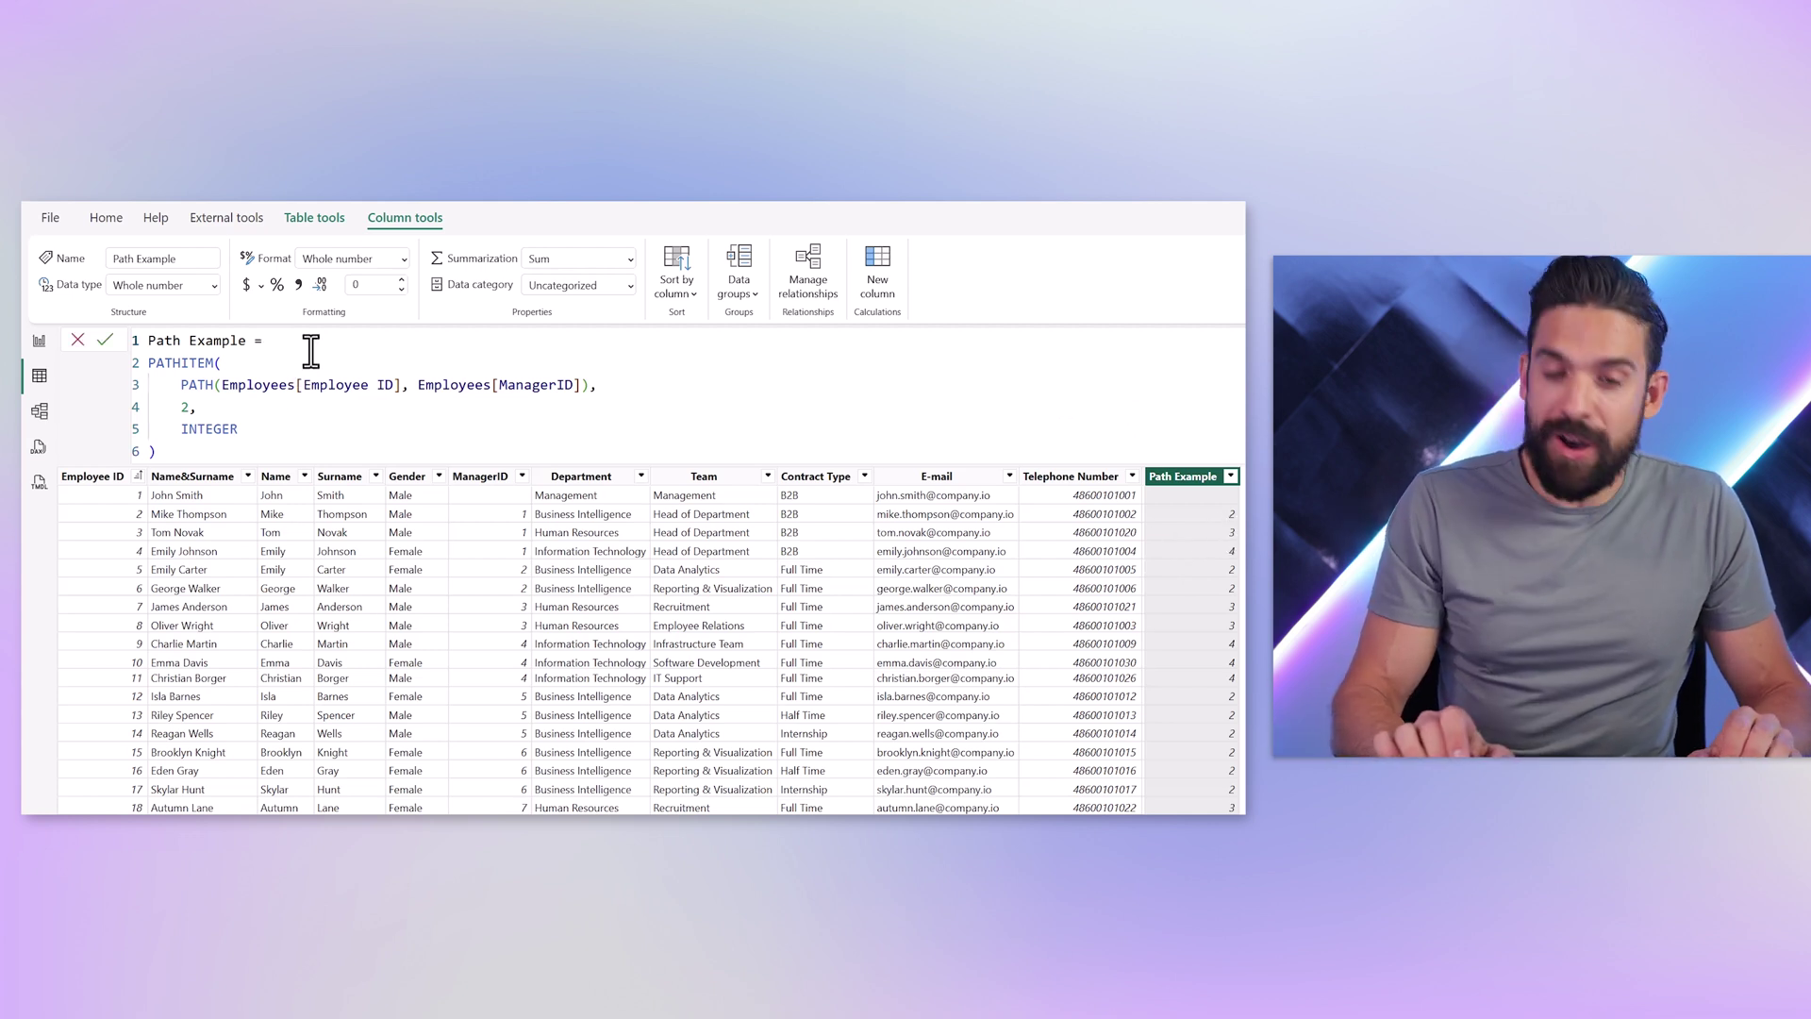
{"action": "key", "text": "Return"}
{"action": "type", "text": "look"}
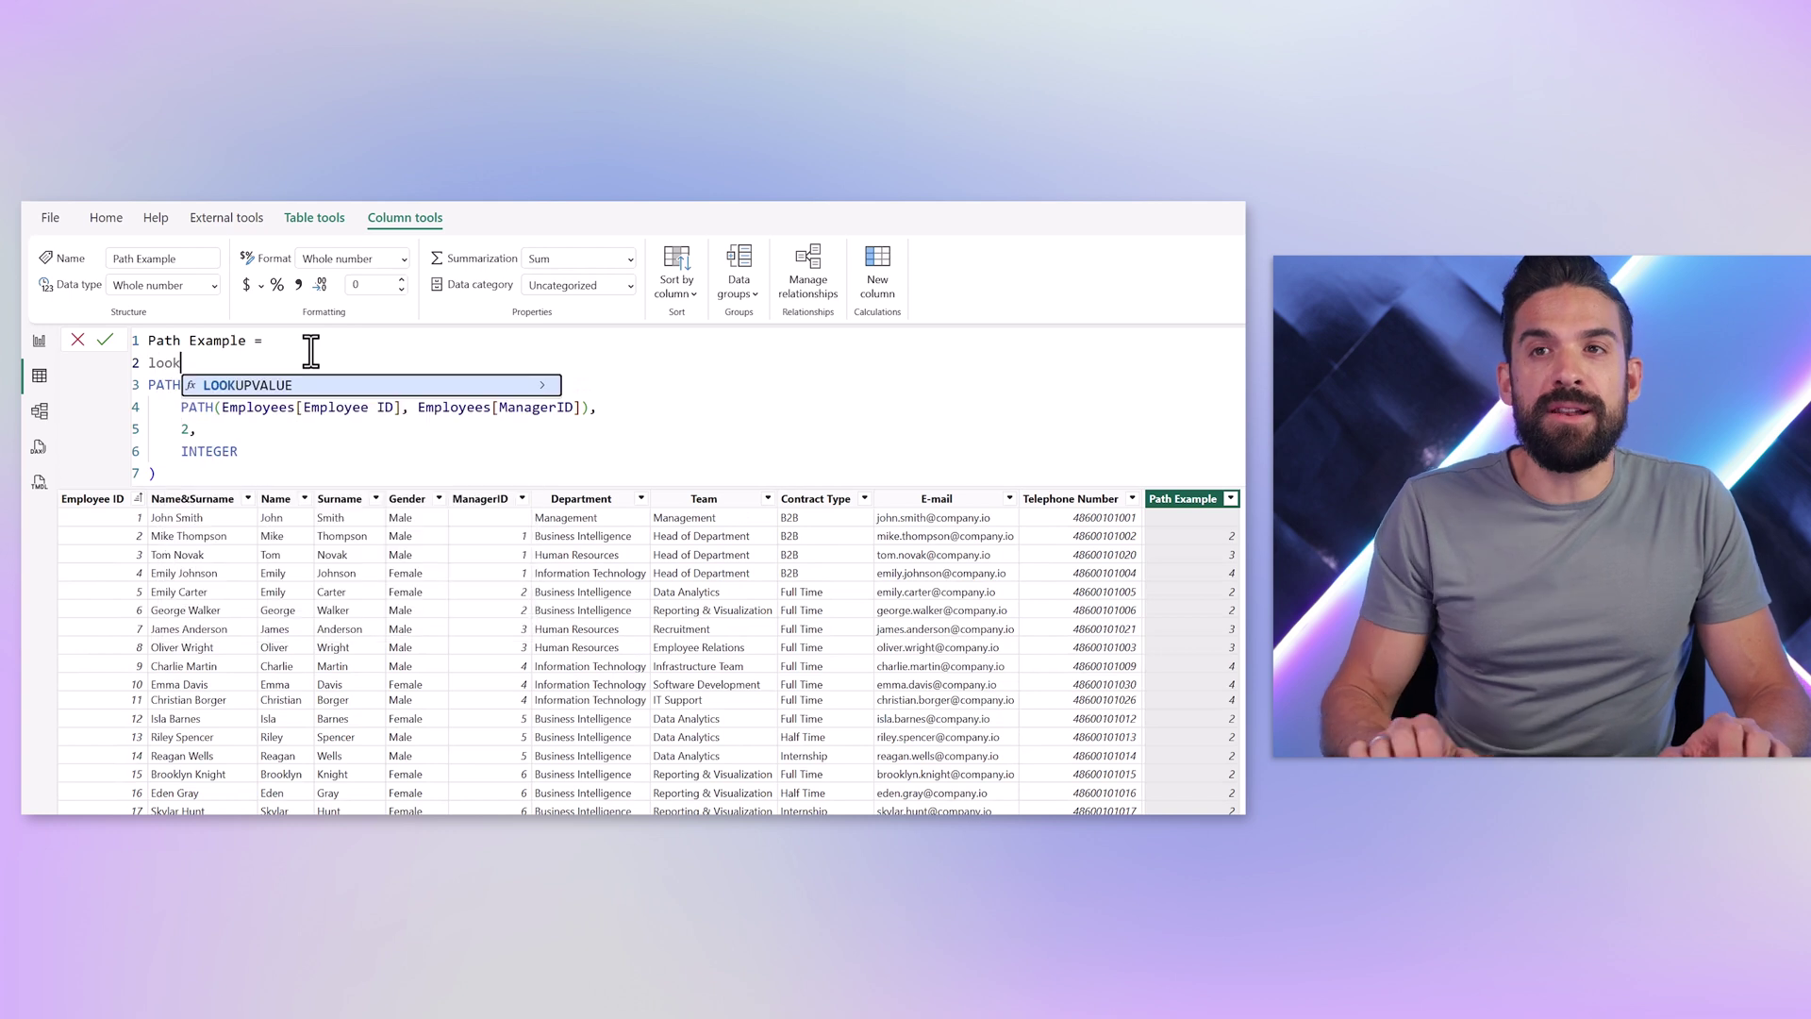
{"action": "key", "text": "Tab"}
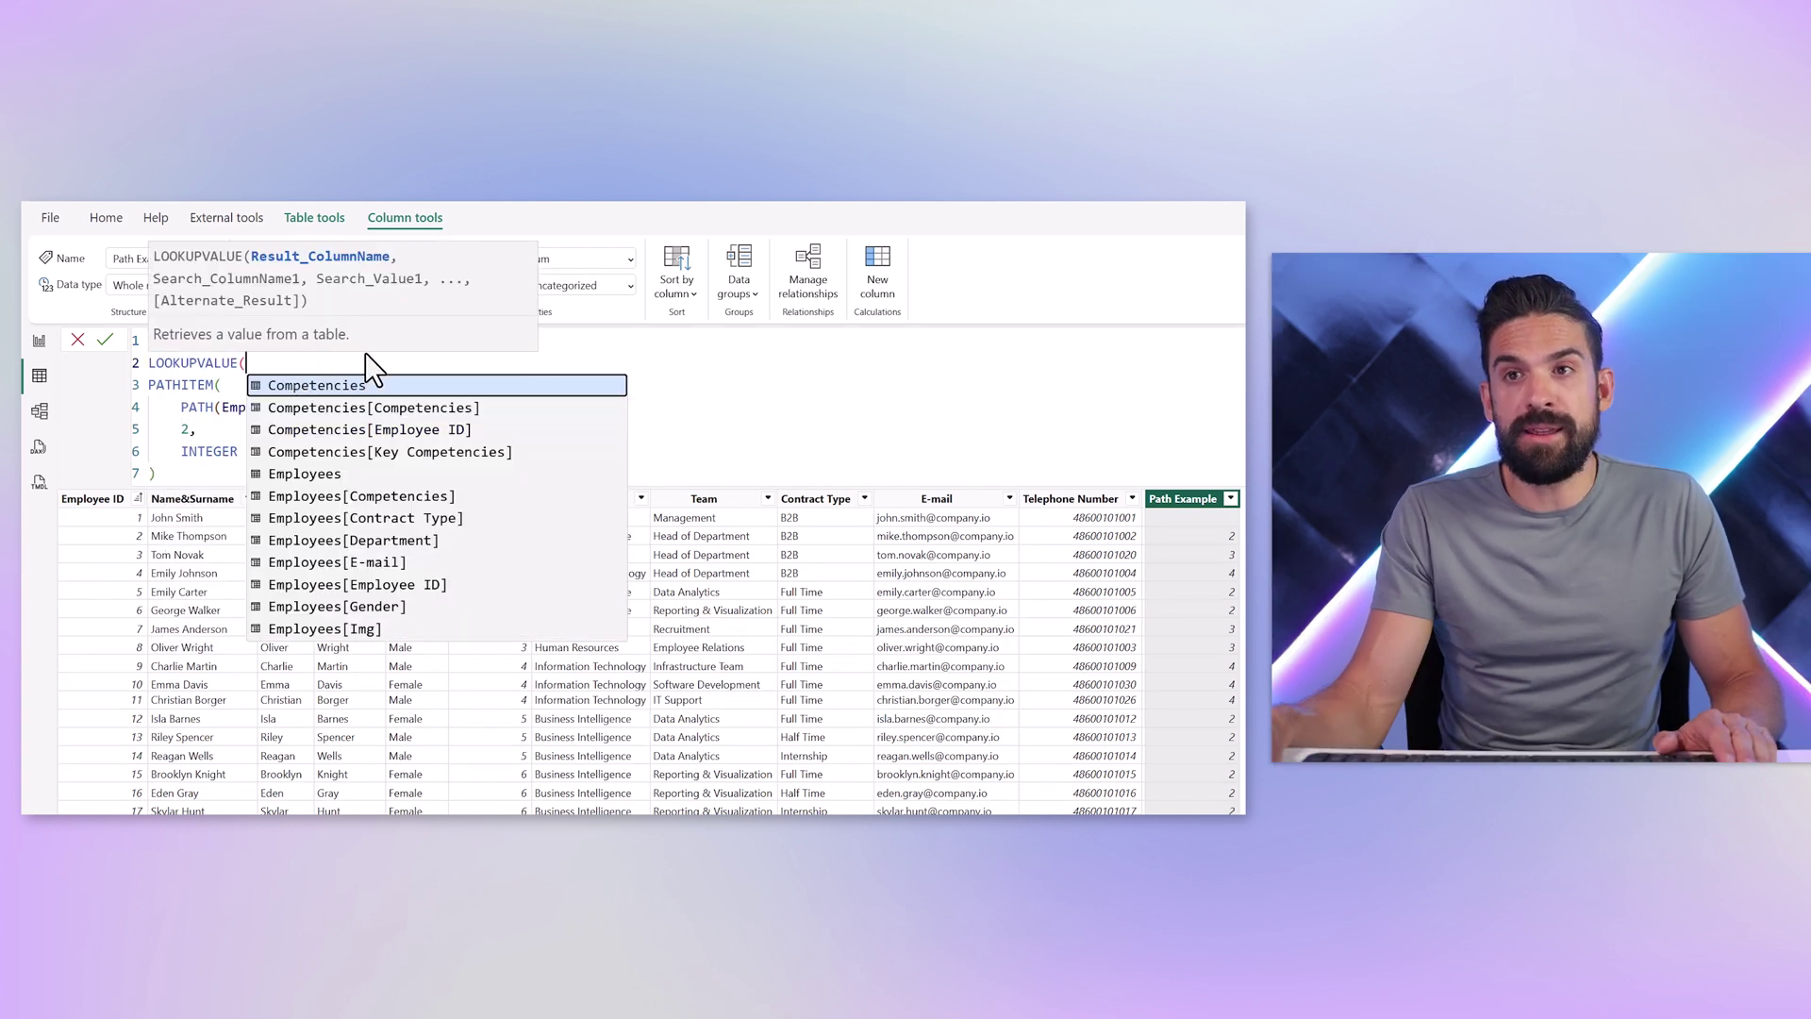
{"action": "key", "text": "shift+Return"}
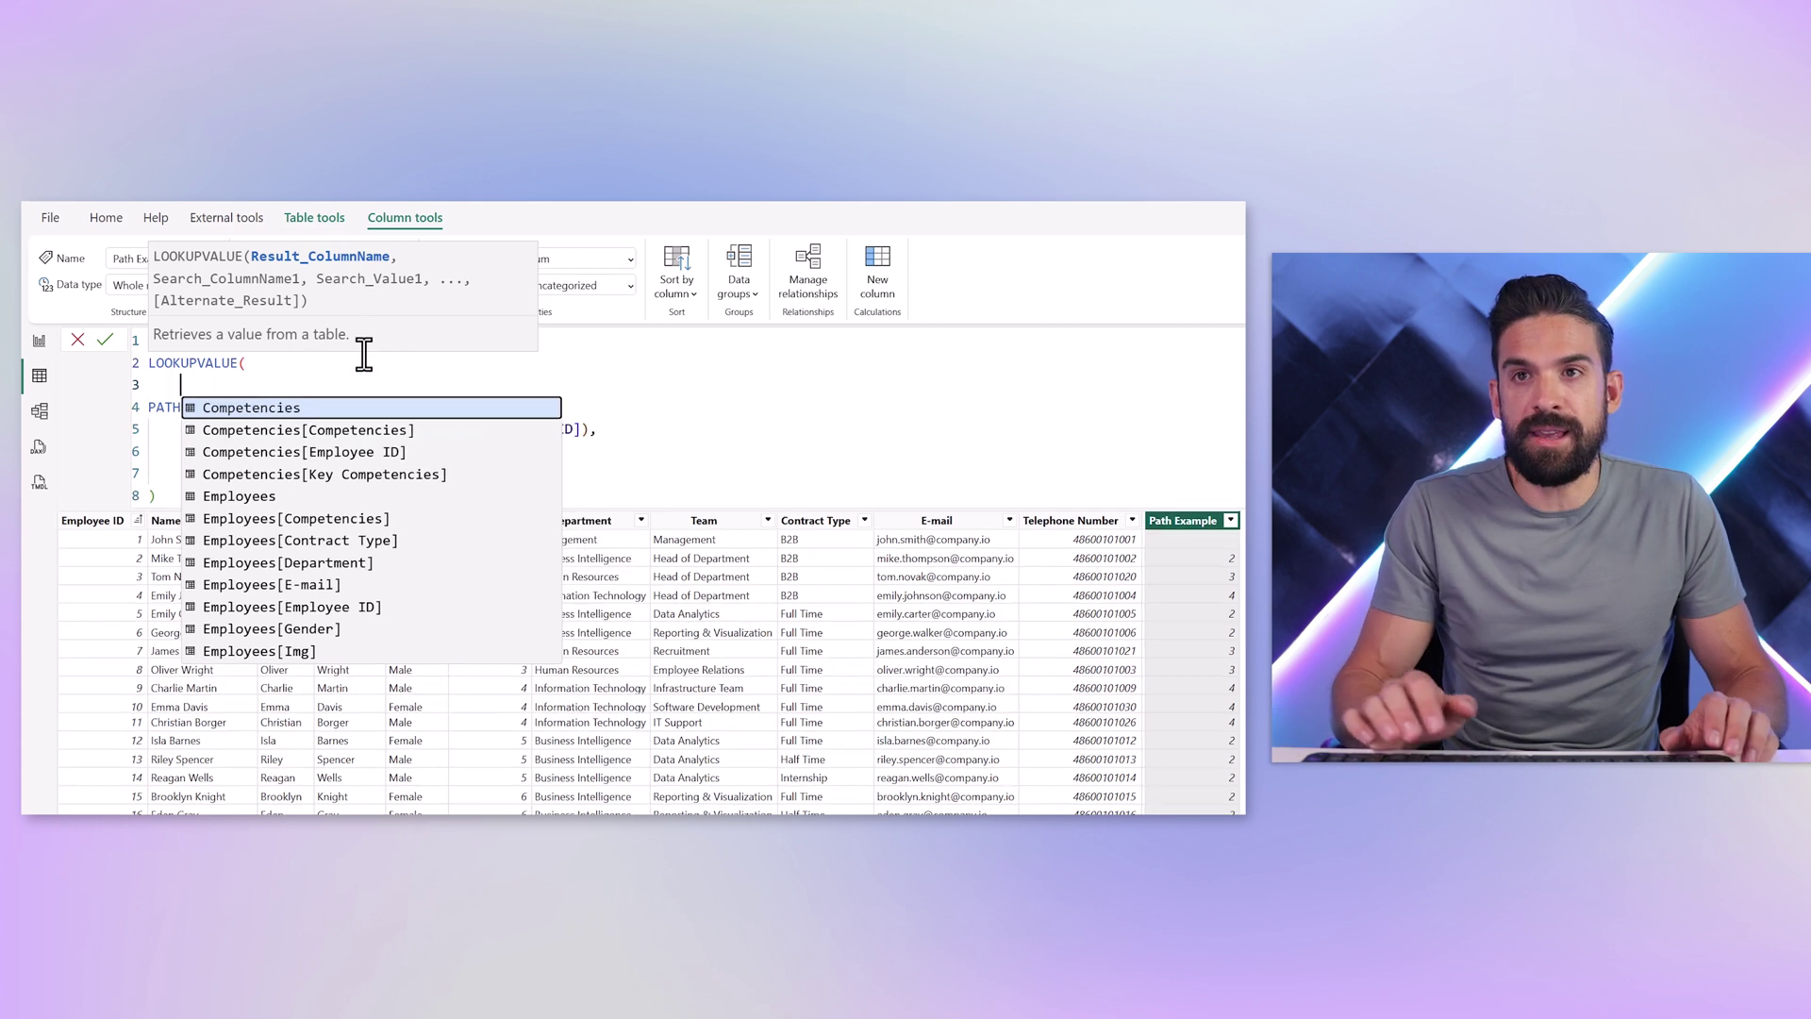
{"action": "scroll", "coordinate": [403, 547], "scroll_direction": "down", "scroll_amount": 2}
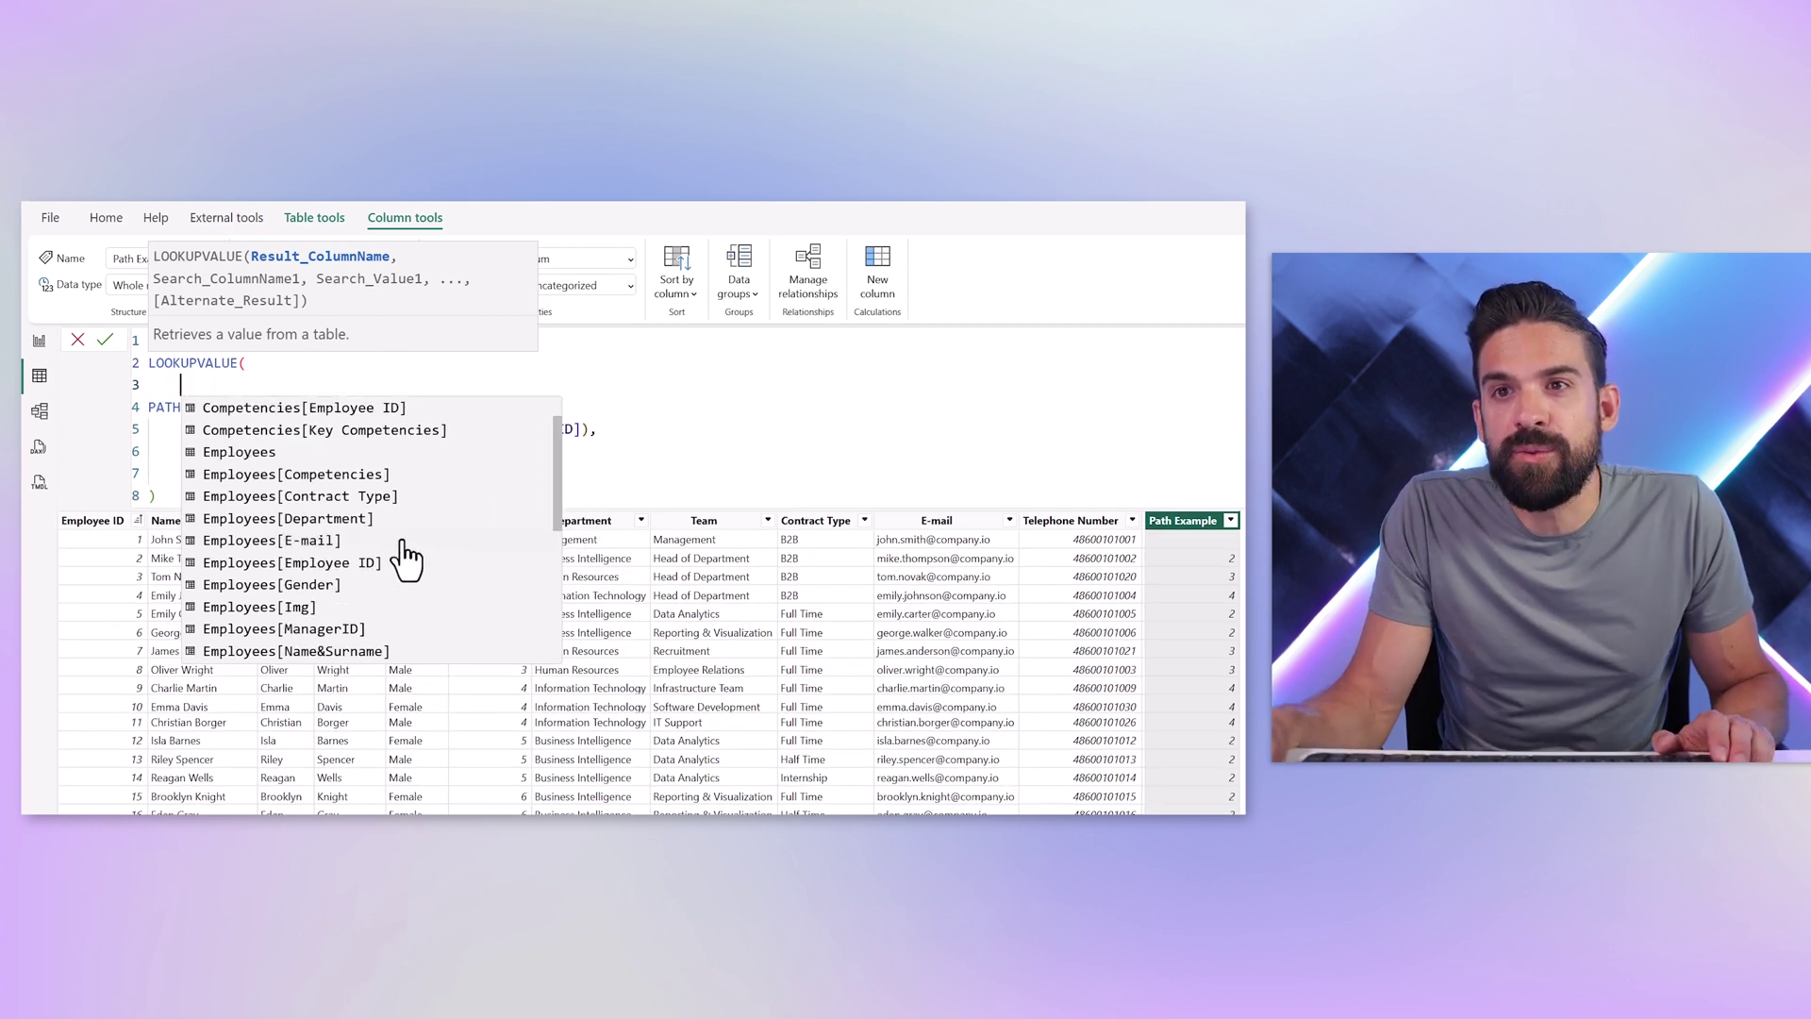
{"action": "left_click", "coordinate": [376, 563]}
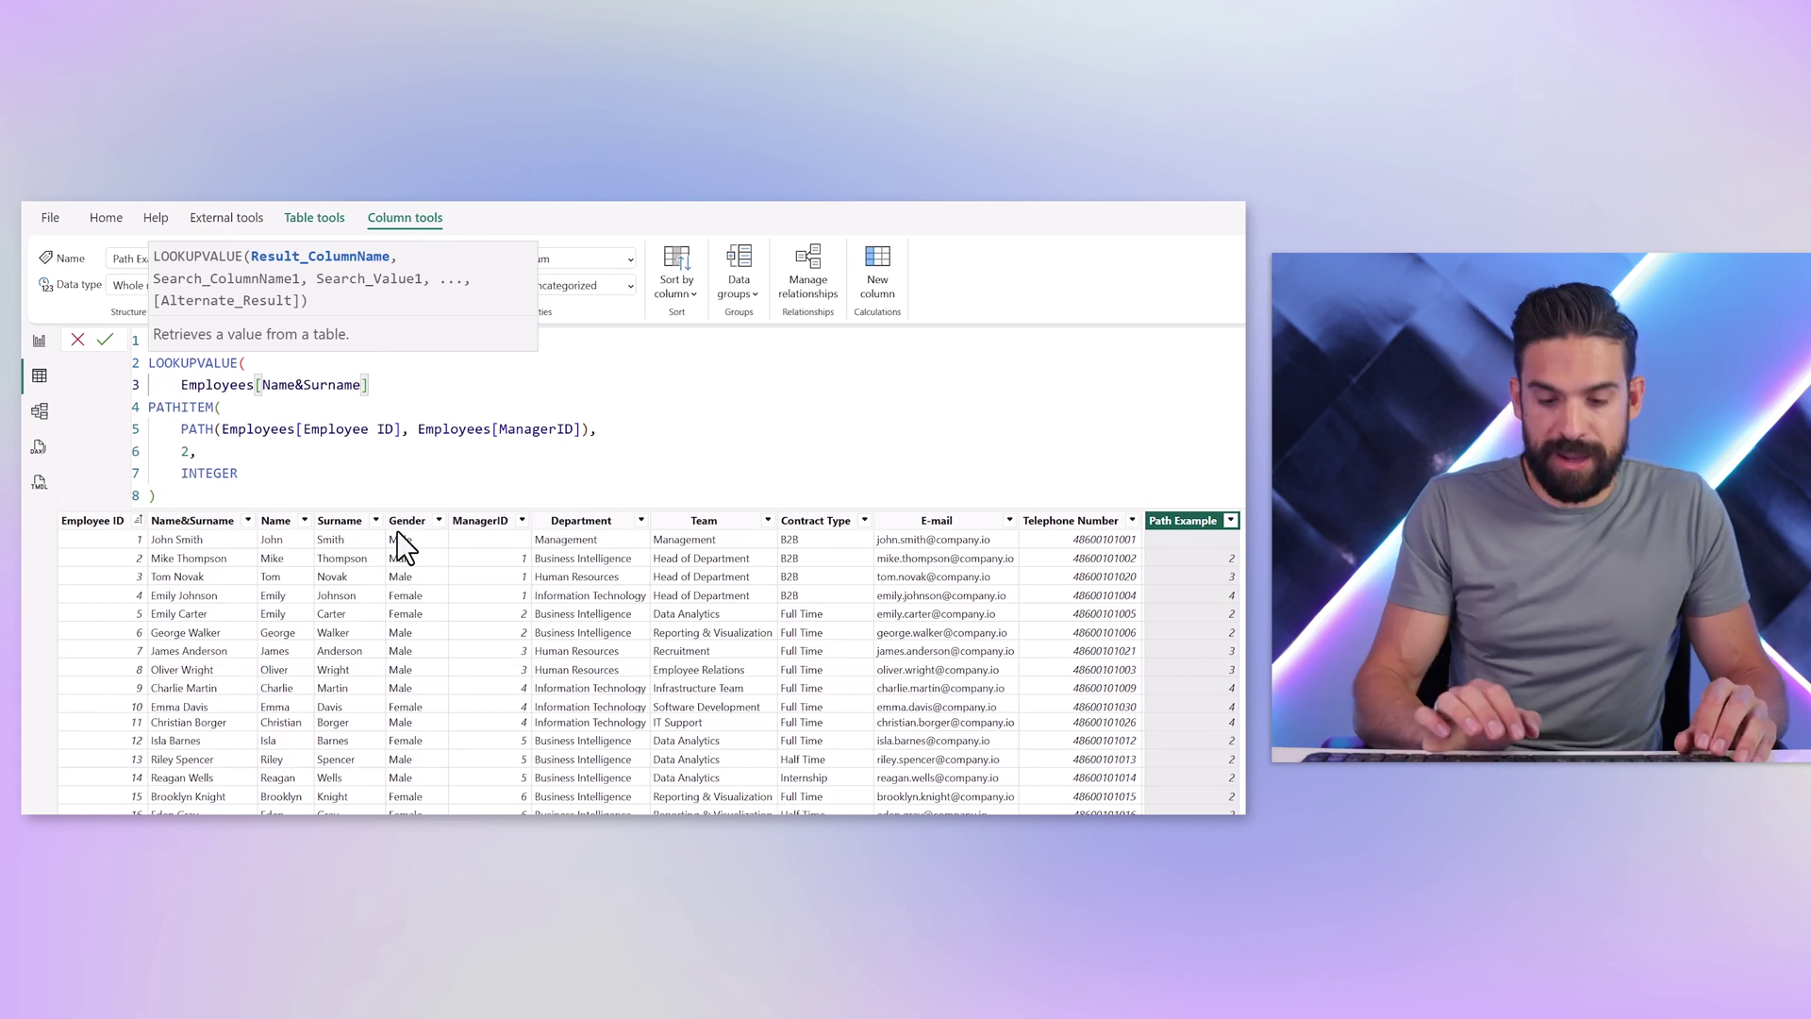
- Add Employee ID as the search column, indent the PATHITEM block and commit
{"action": "type", "text": ","}
{"action": "key", "text": "shift+Return"}
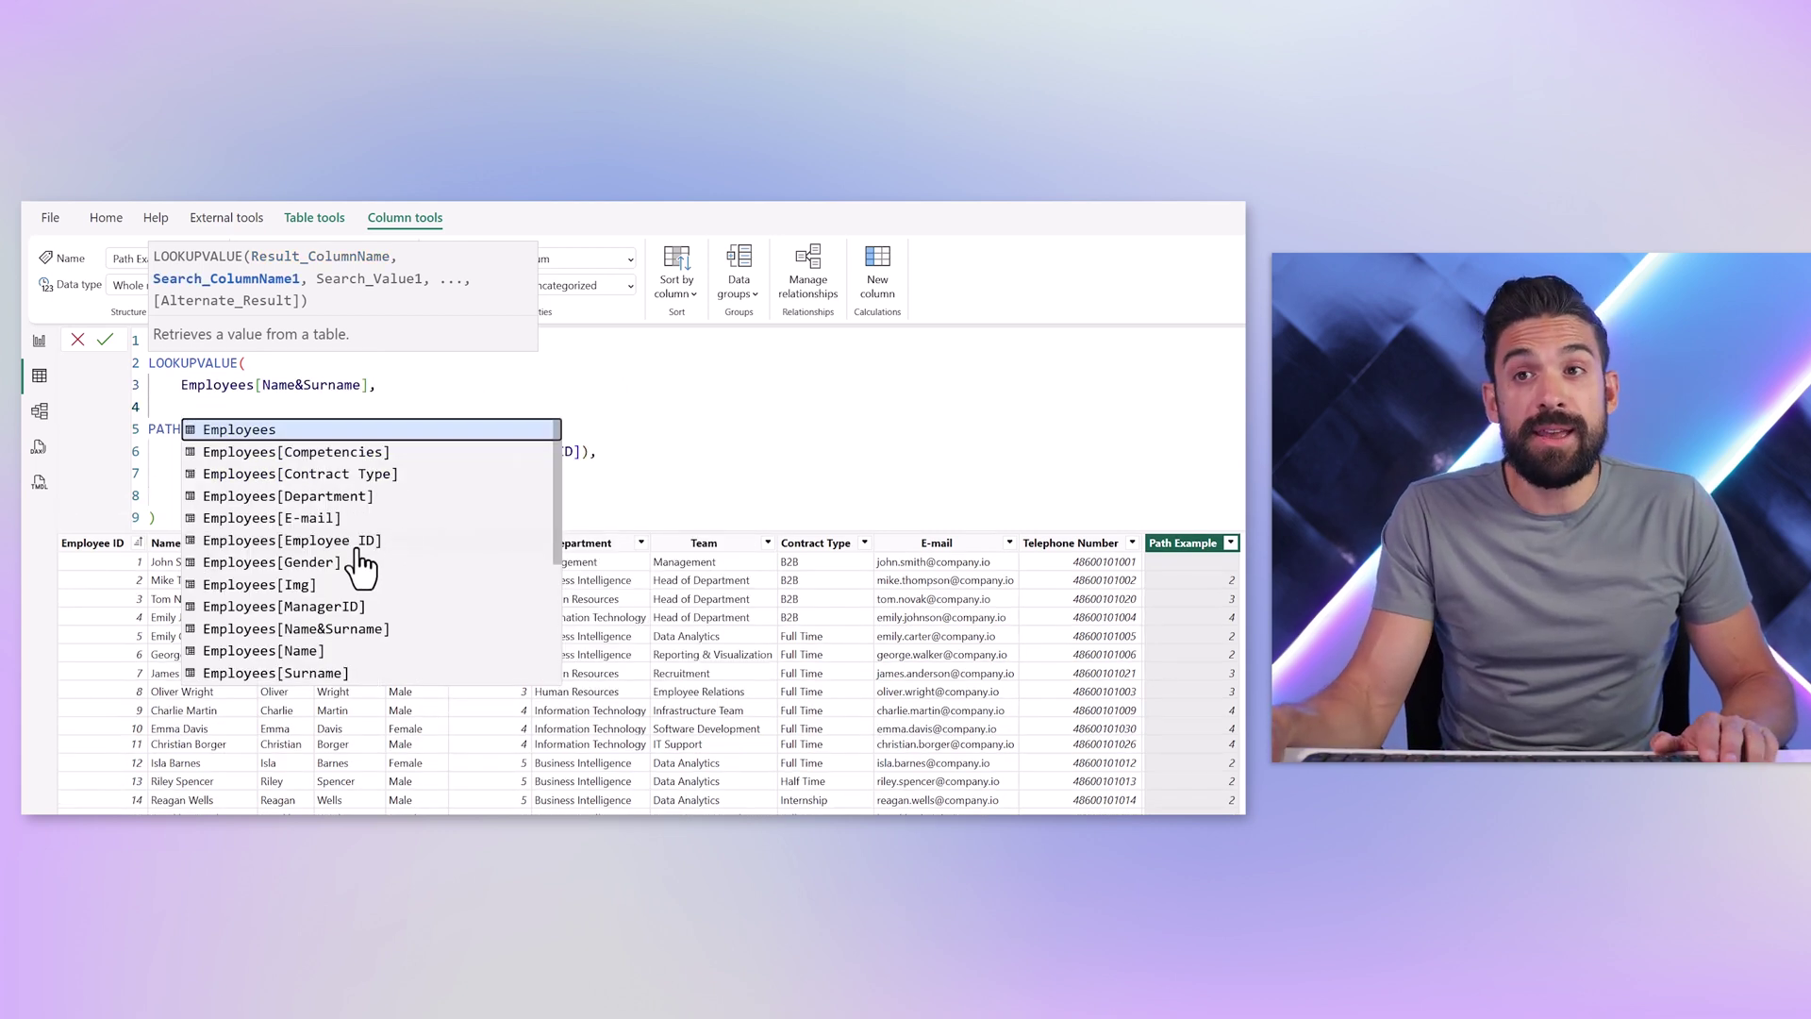
{"action": "left_click", "coordinate": [361, 545]}
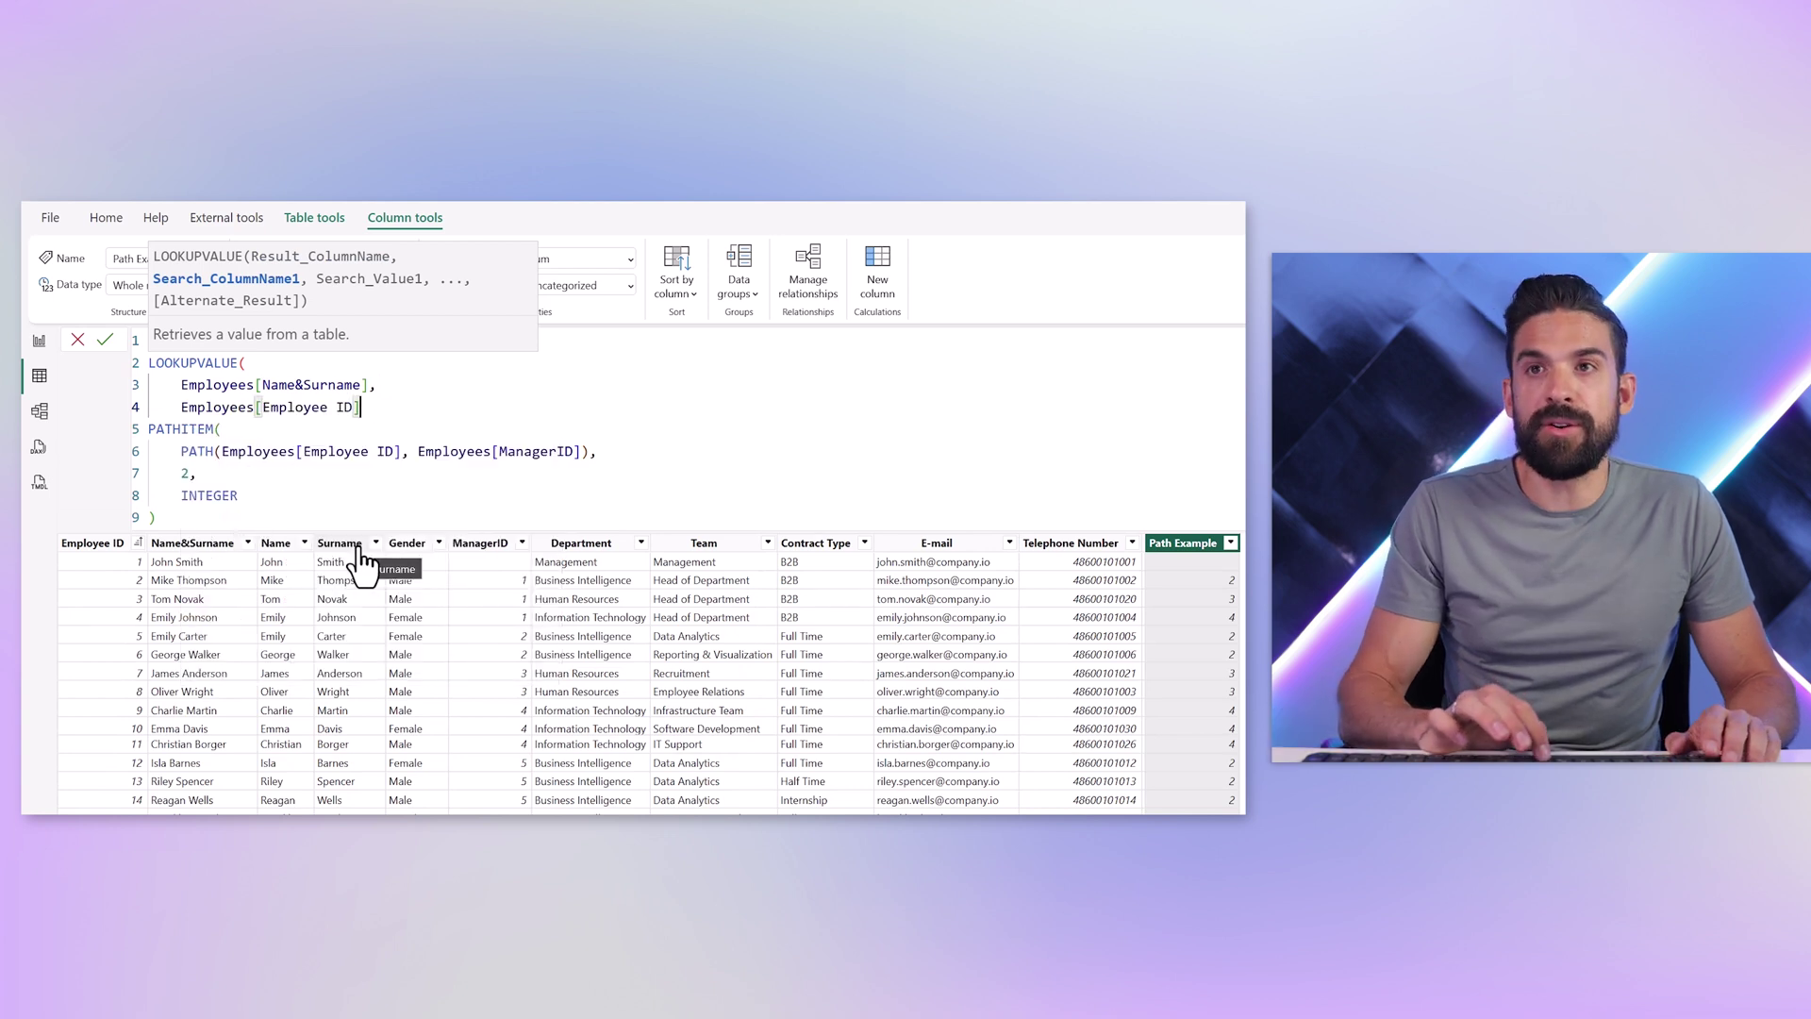
{"action": "type", "text": ","}
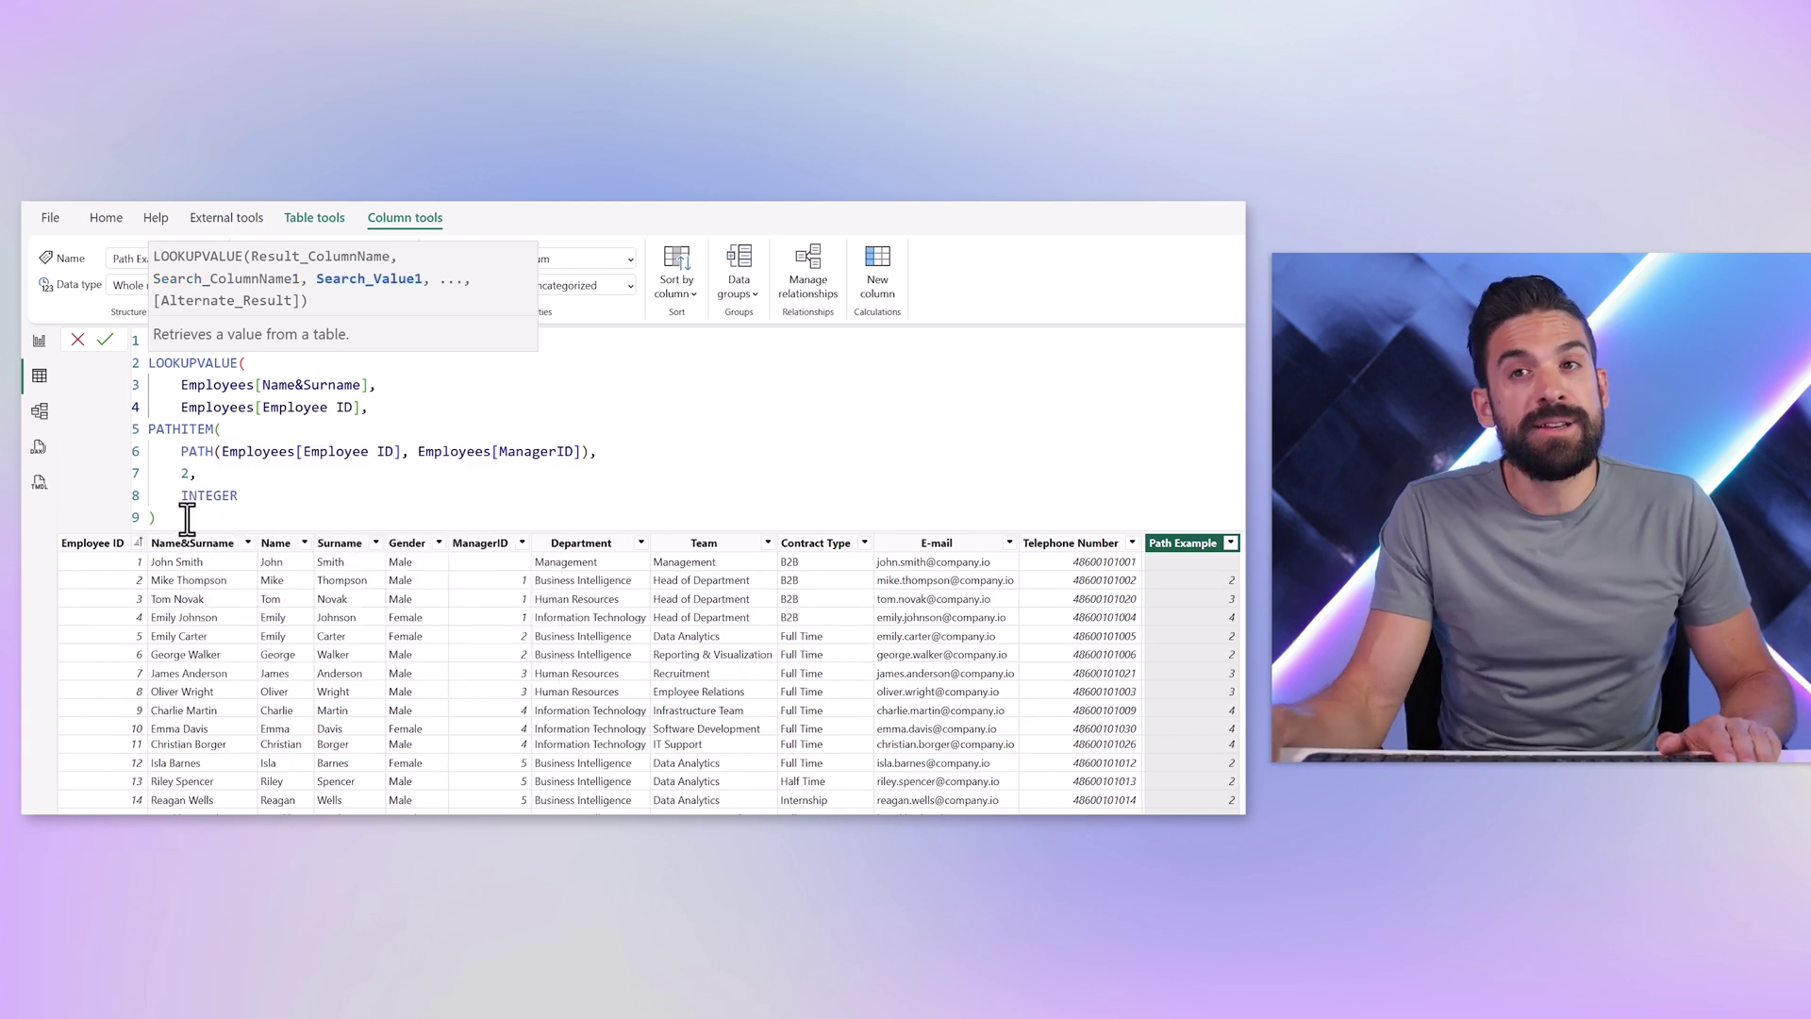
{"action": "left_click_drag", "start_coordinate": [187, 517], "coordinate": [144, 431]}
{"action": "key", "text": "Tab"}
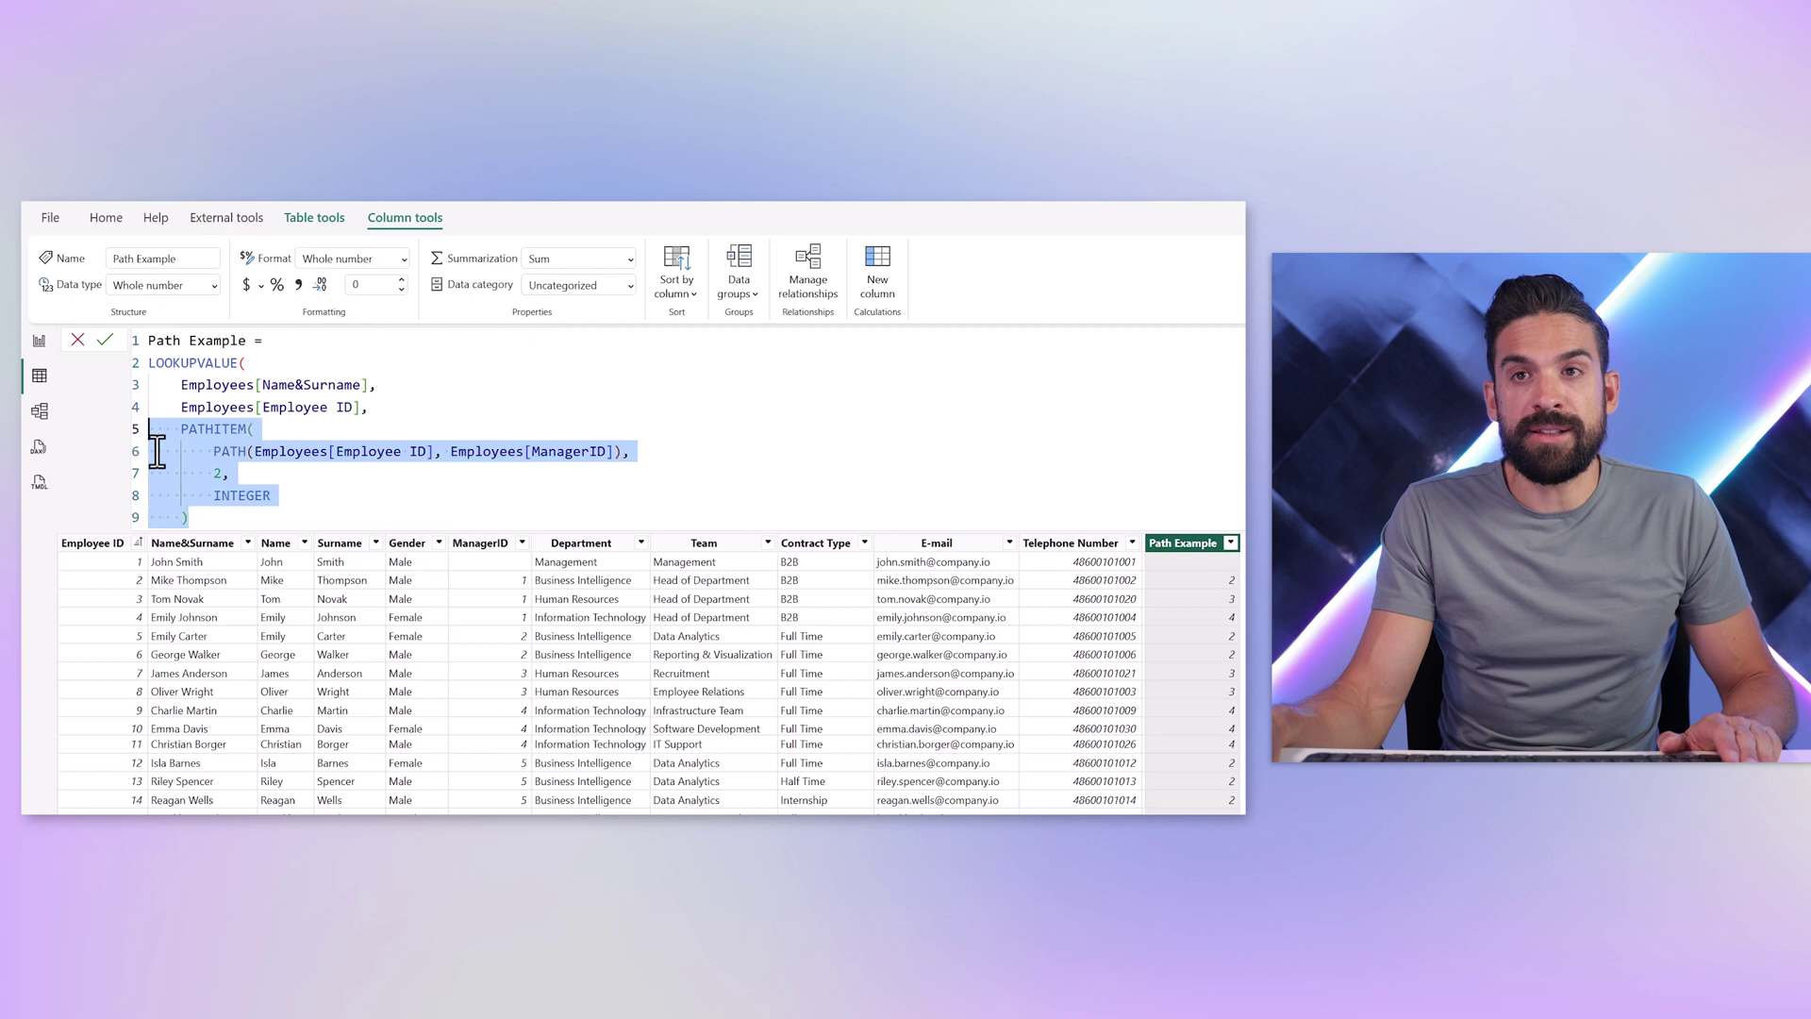
{"action": "left_click", "coordinate": [270, 516]}
{"action": "key", "text": "Return"}
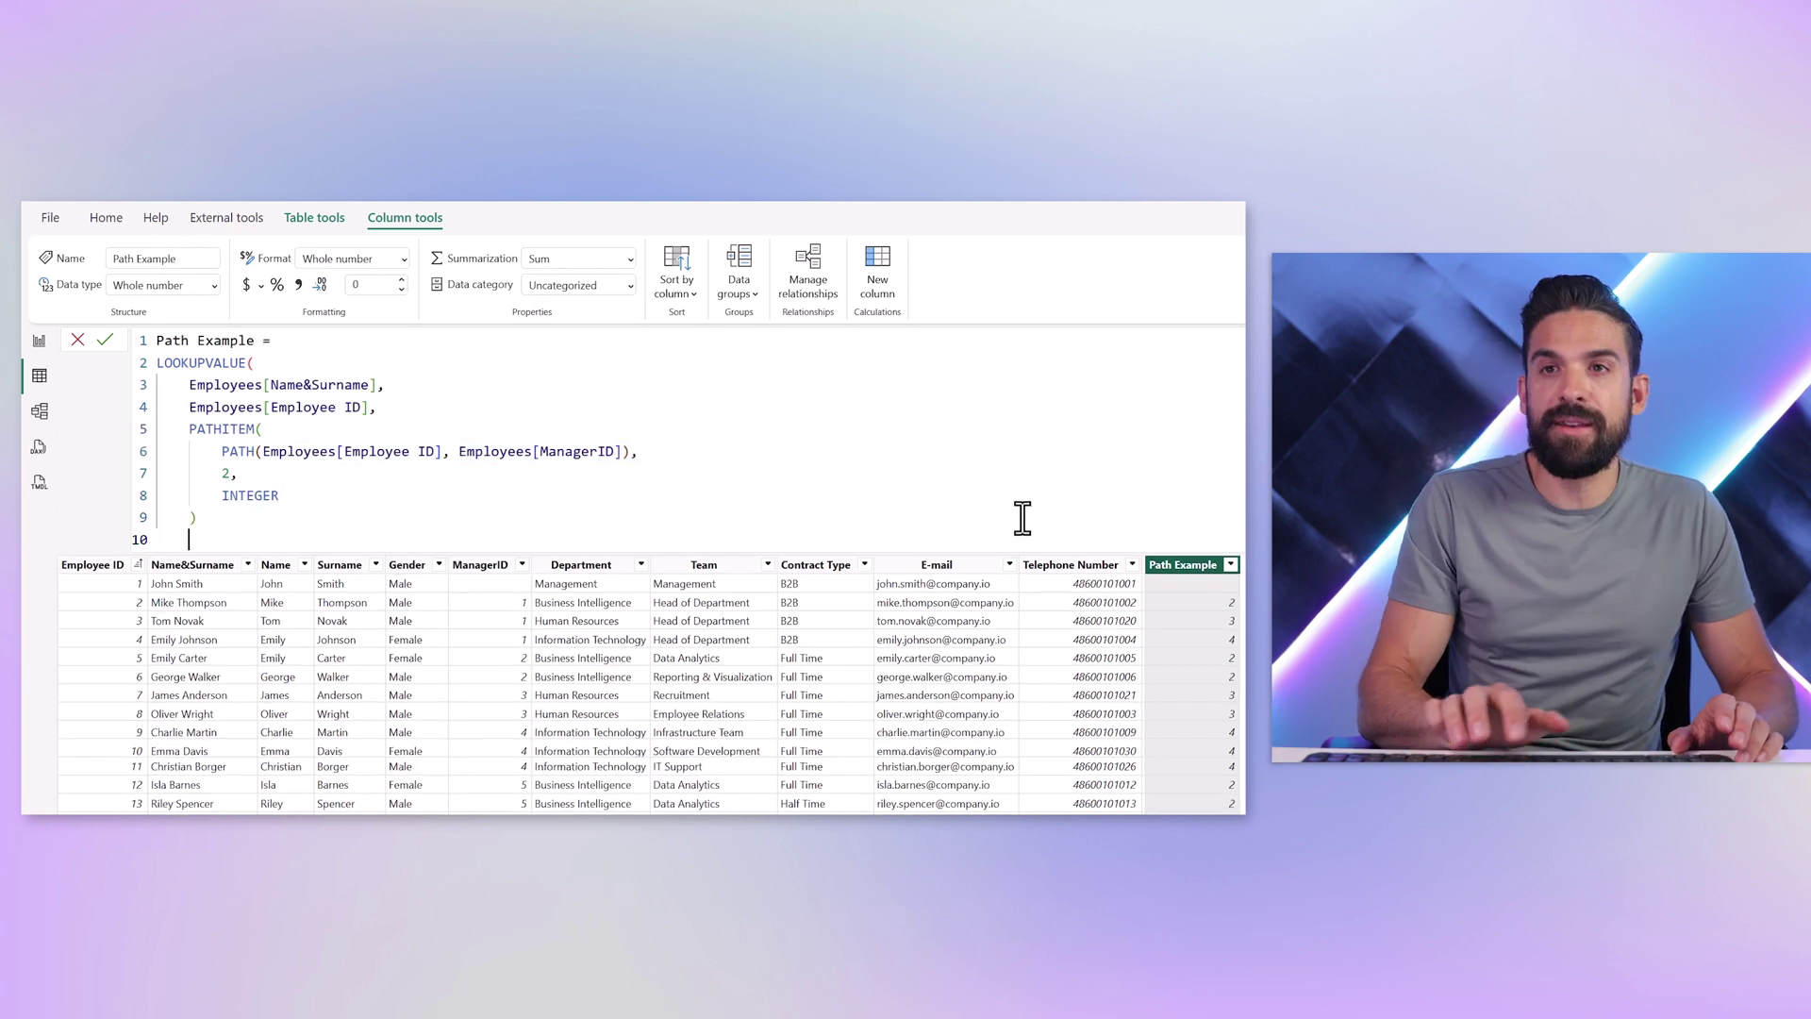
{"action": "key", "text": "Return"}
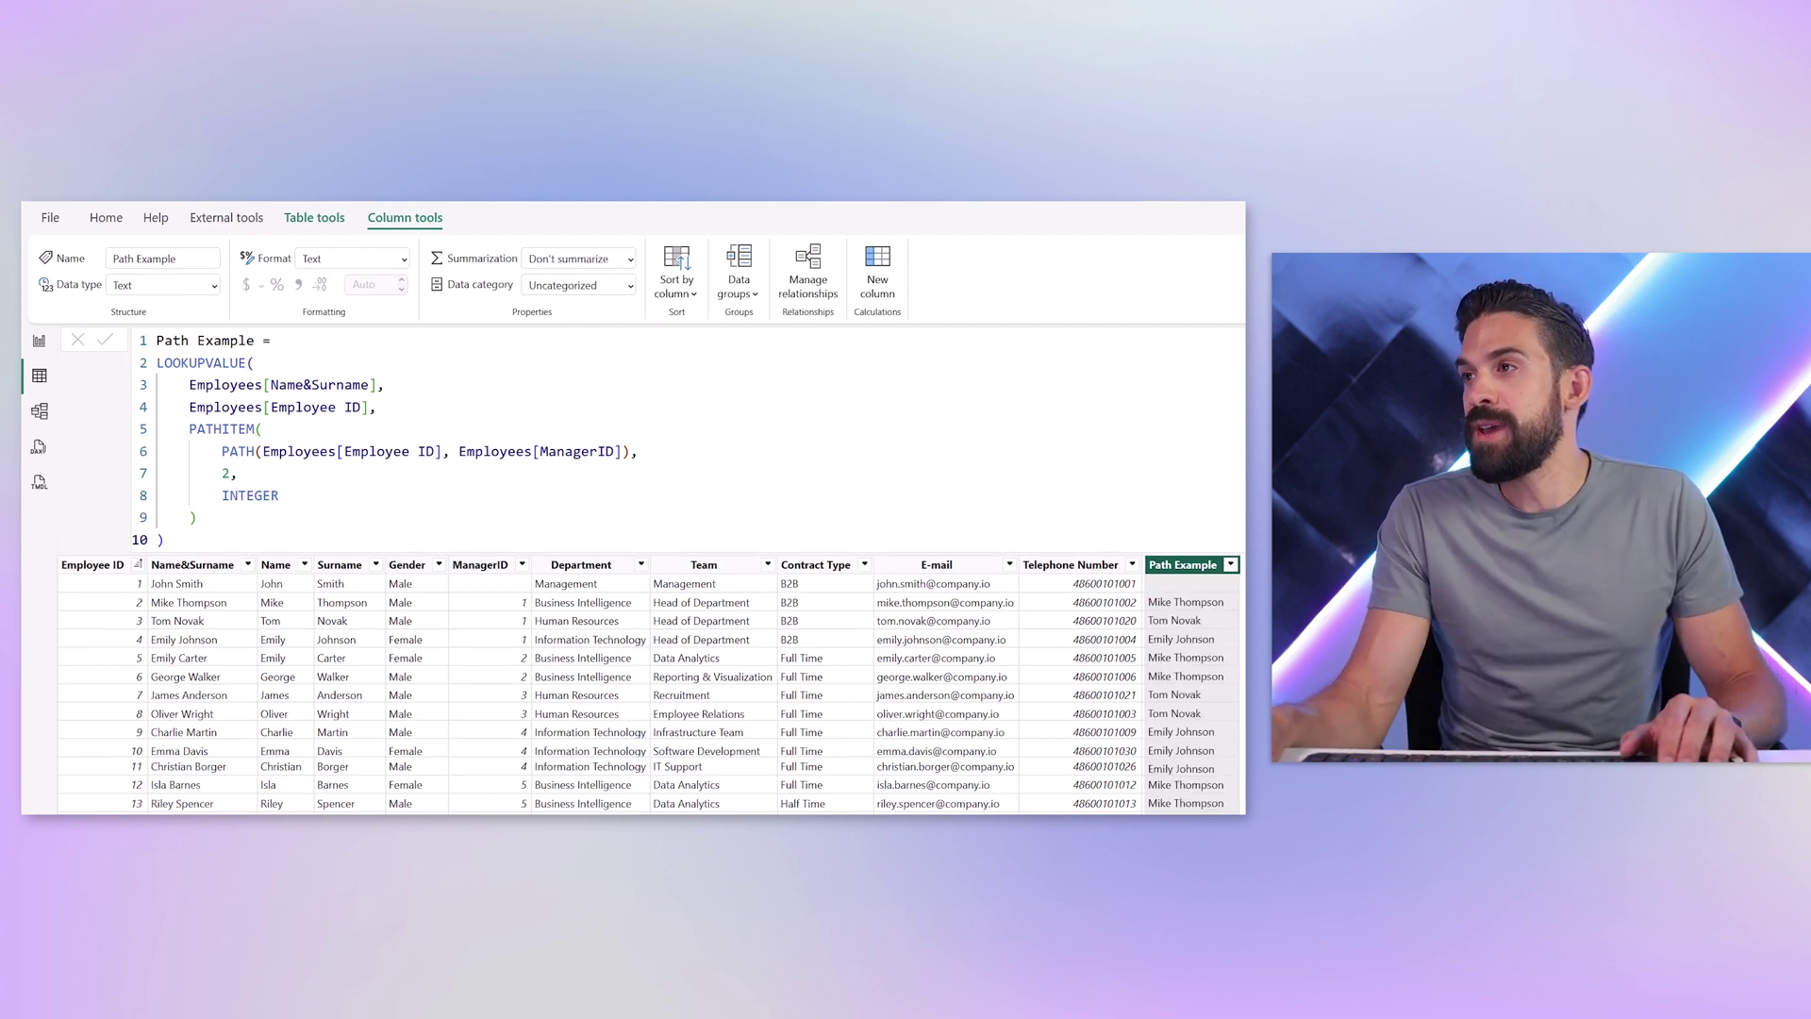
{"action": "left_click", "coordinate": [1238, 418]}
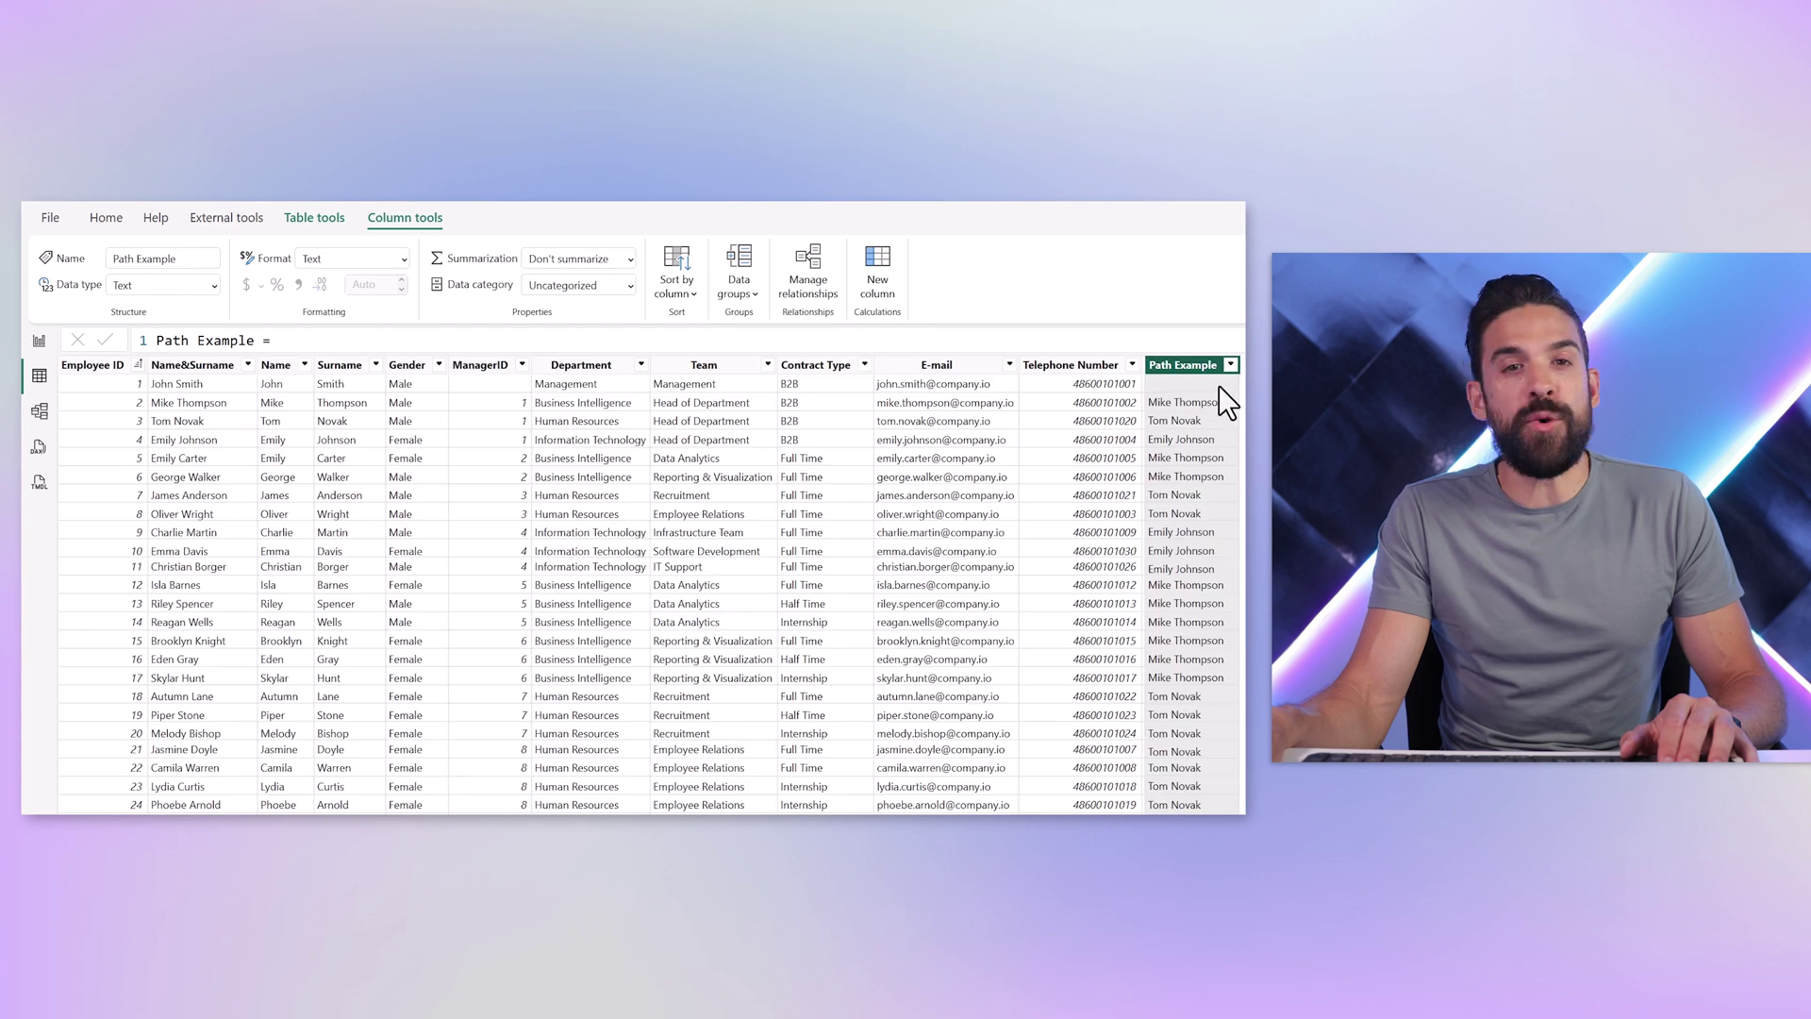
{"action": "double_click", "coordinate": [1203, 366]}
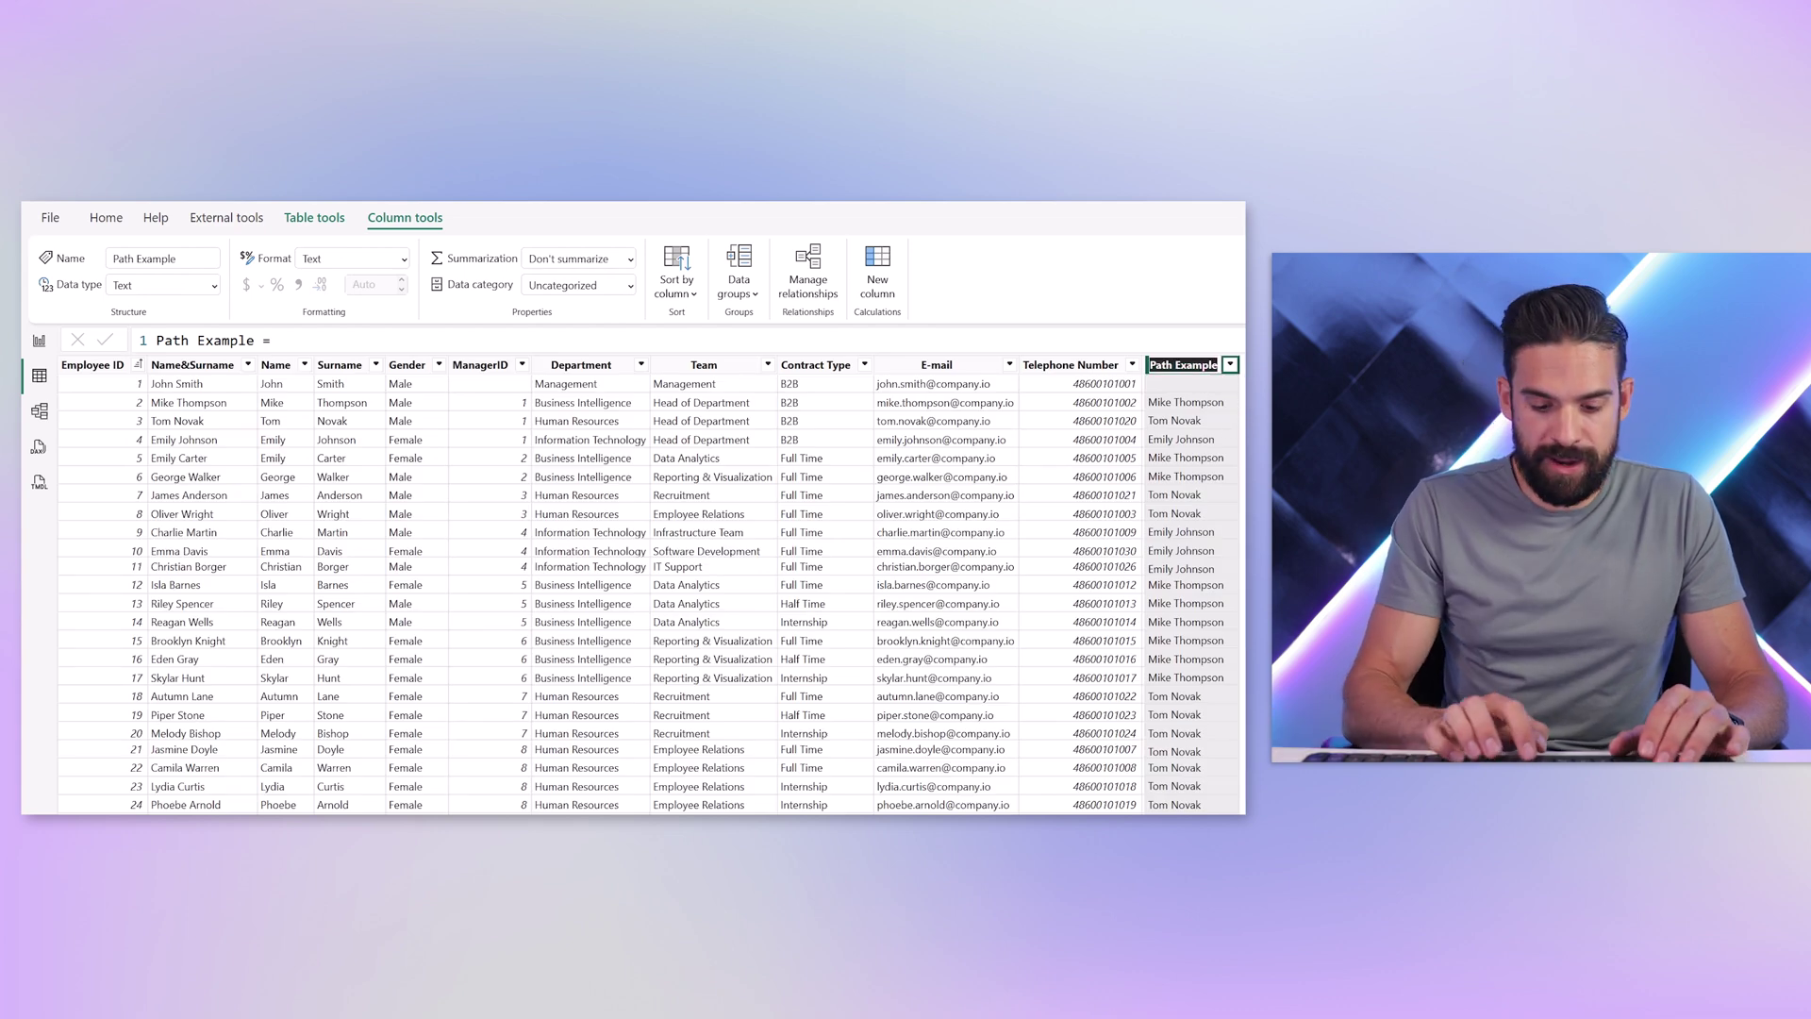
- Rename the column to Level 2 and set the PATHITEM position to 1
{"action": "type", "text": "Le"}
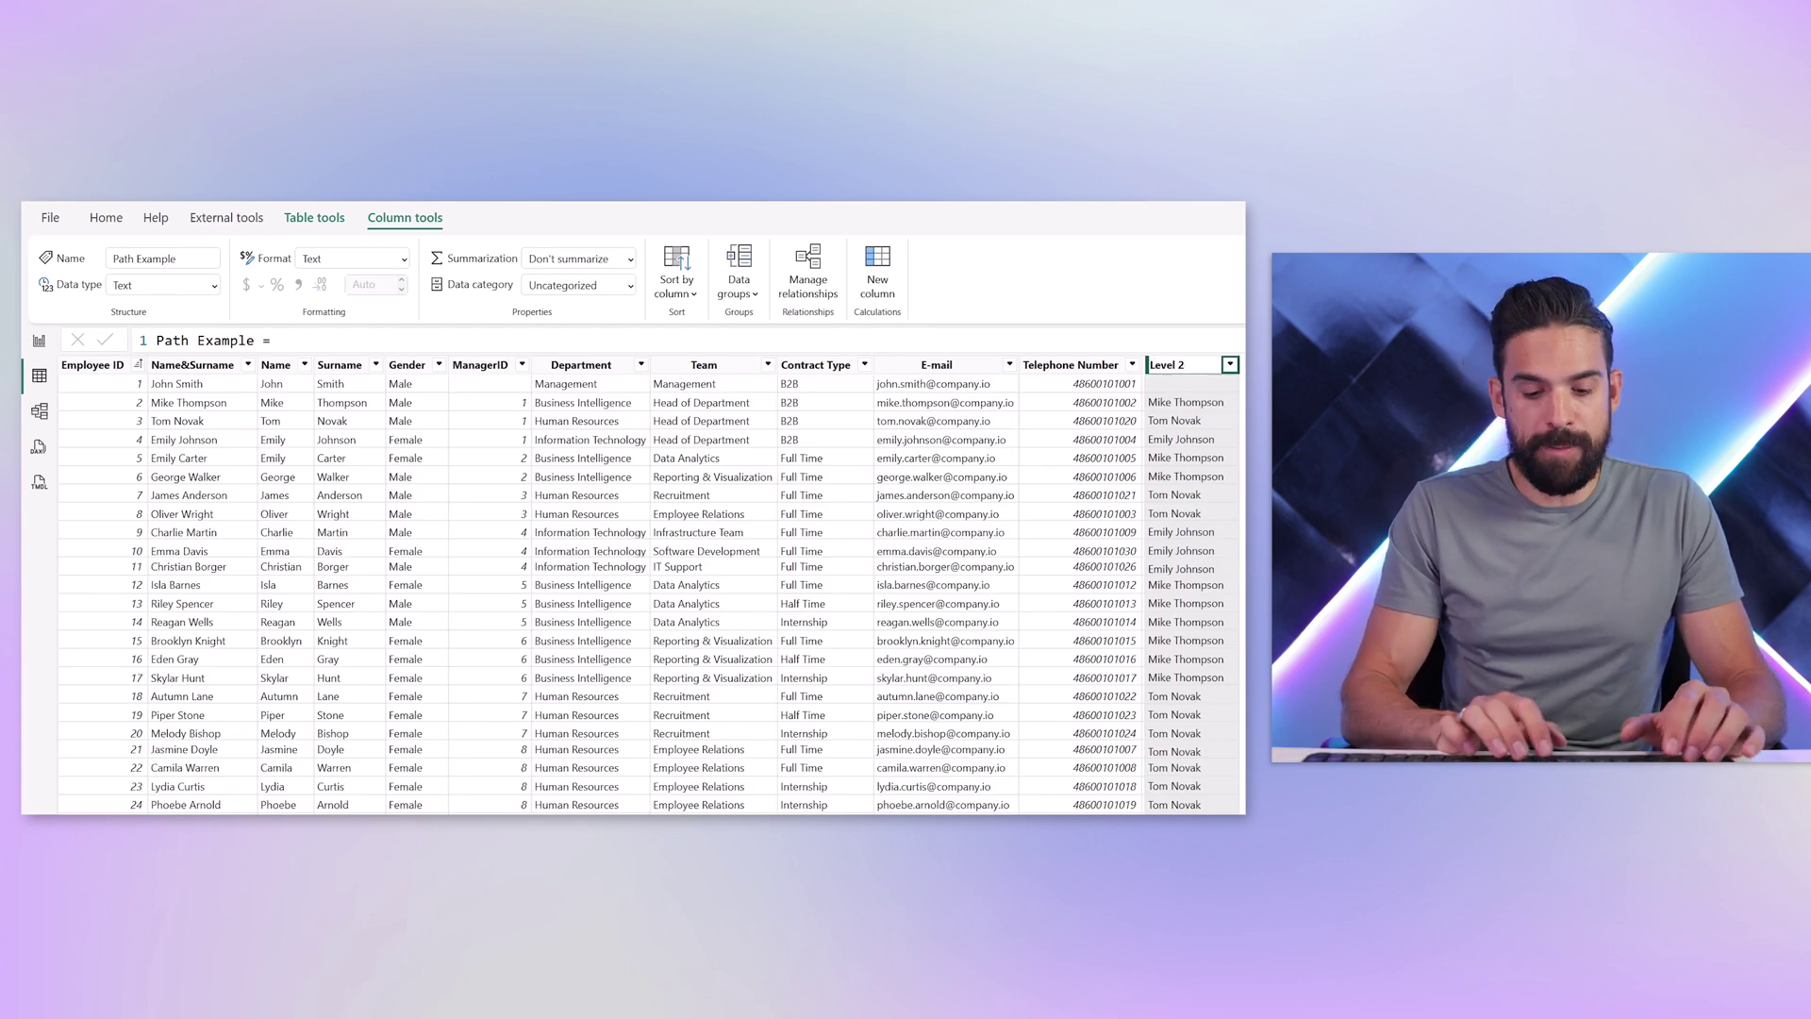
{"action": "type", "text": "vel 2"}
{"action": "key", "text": "Return"}
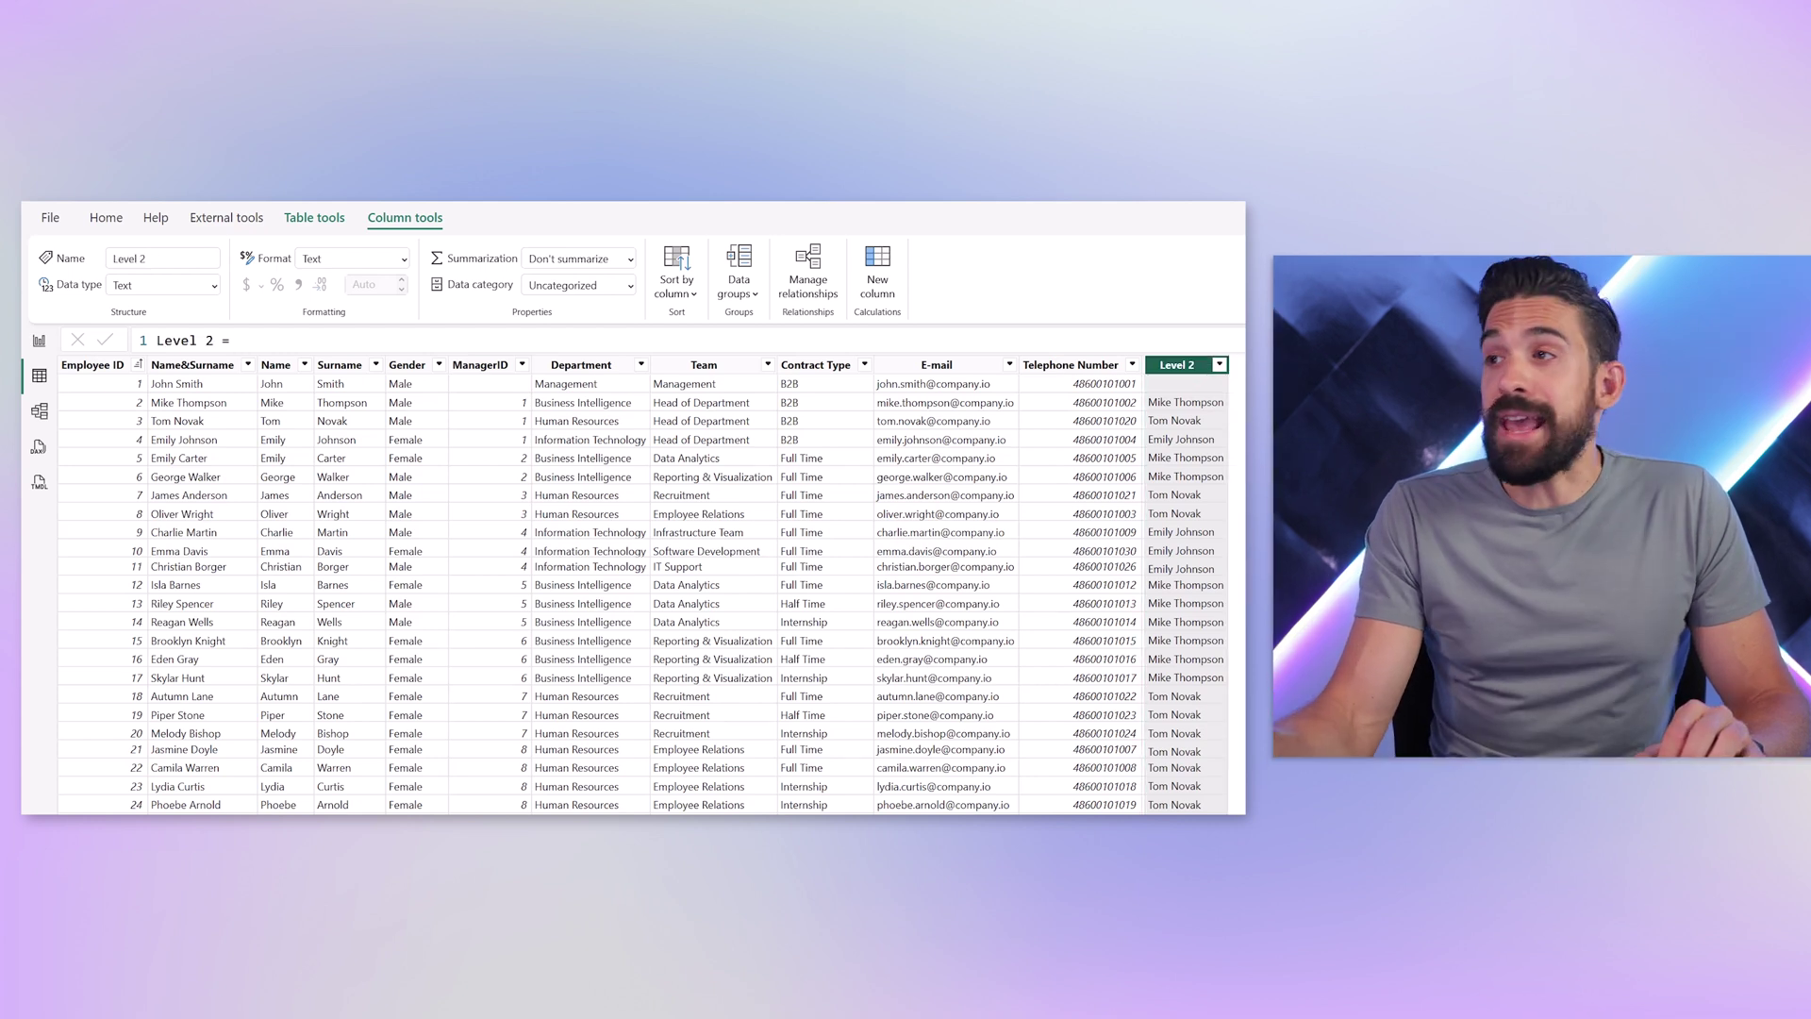
{"action": "left_click", "coordinate": [1233, 341]}
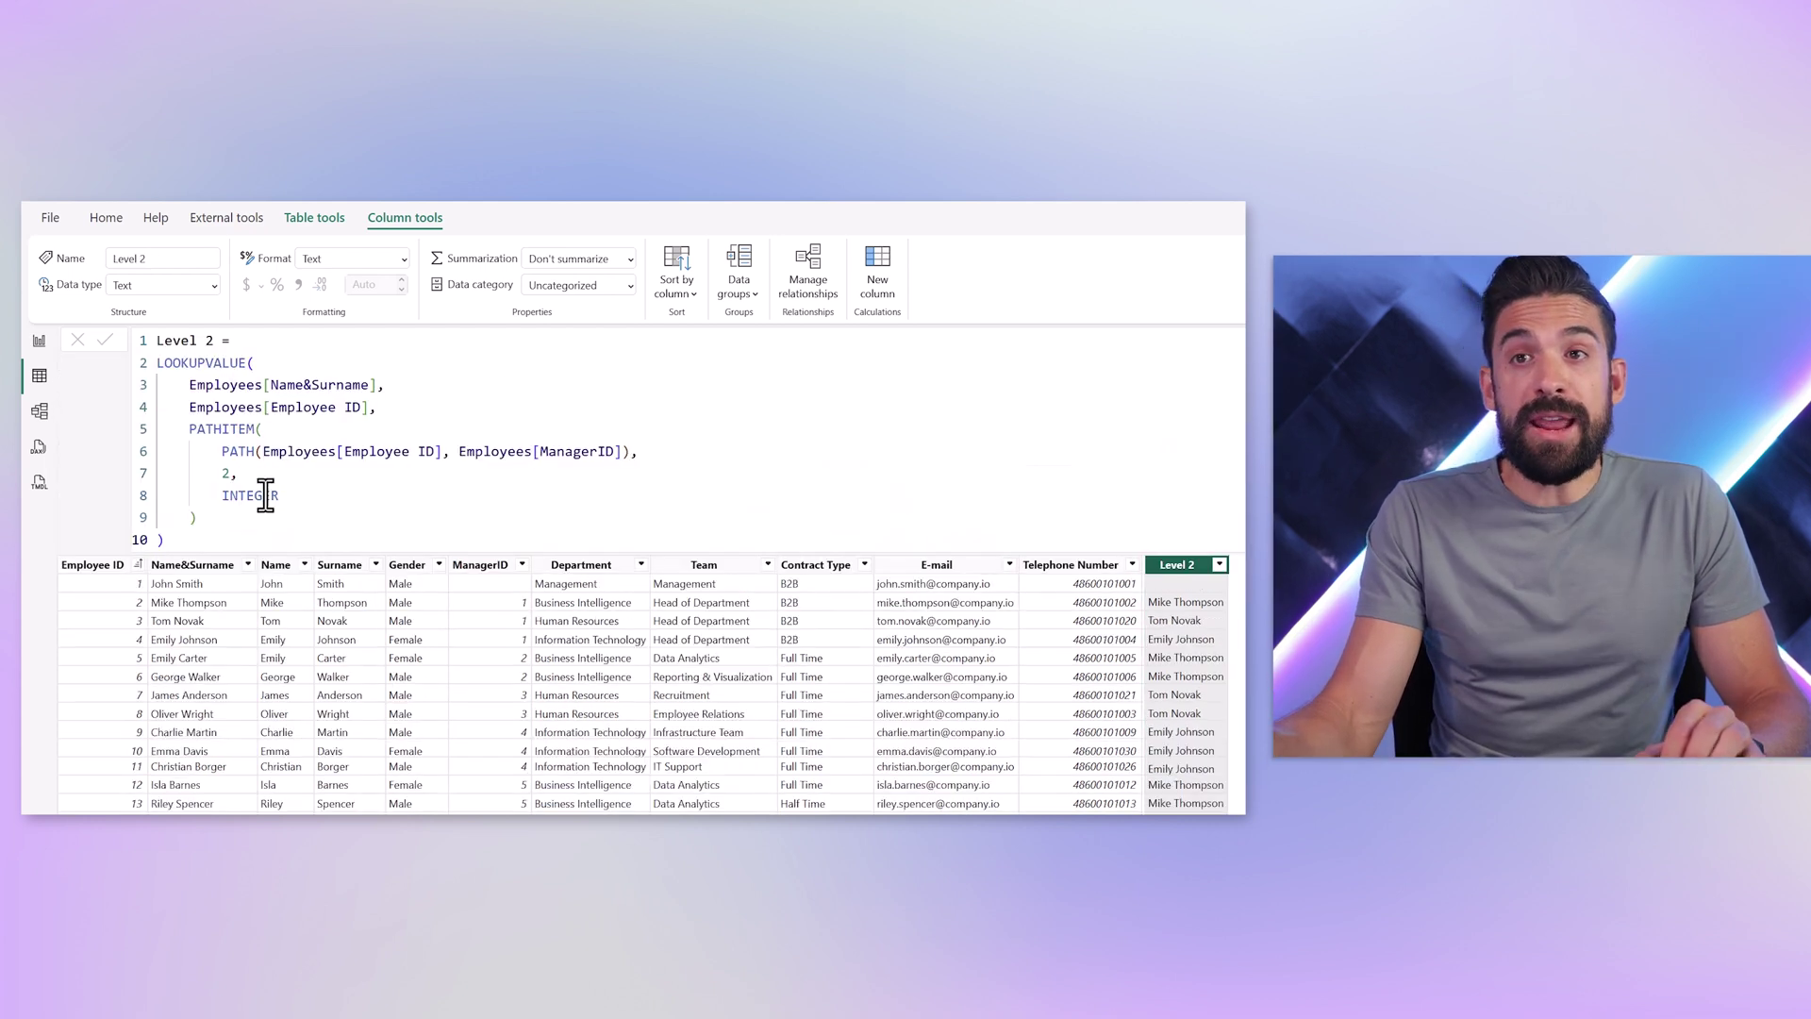
{"action": "left_click", "coordinate": [230, 474]}
{"action": "type", "text": "1,"}
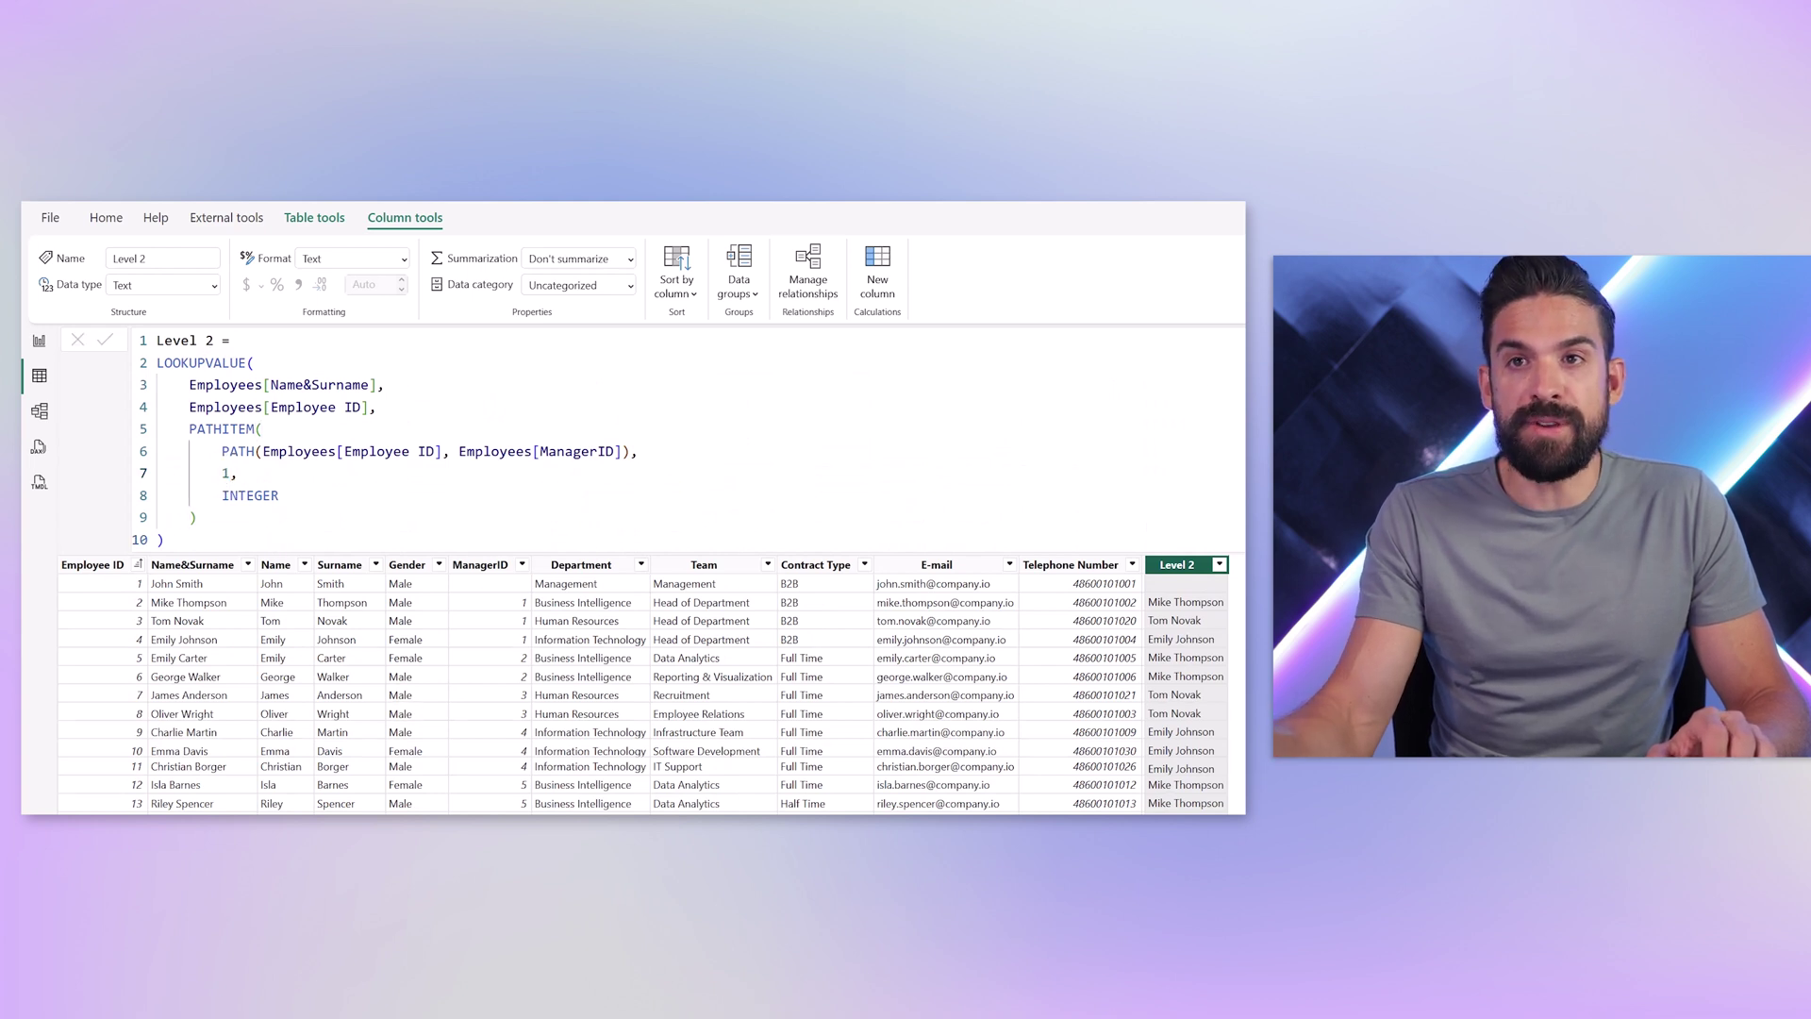
{"action": "key", "text": "Return"}
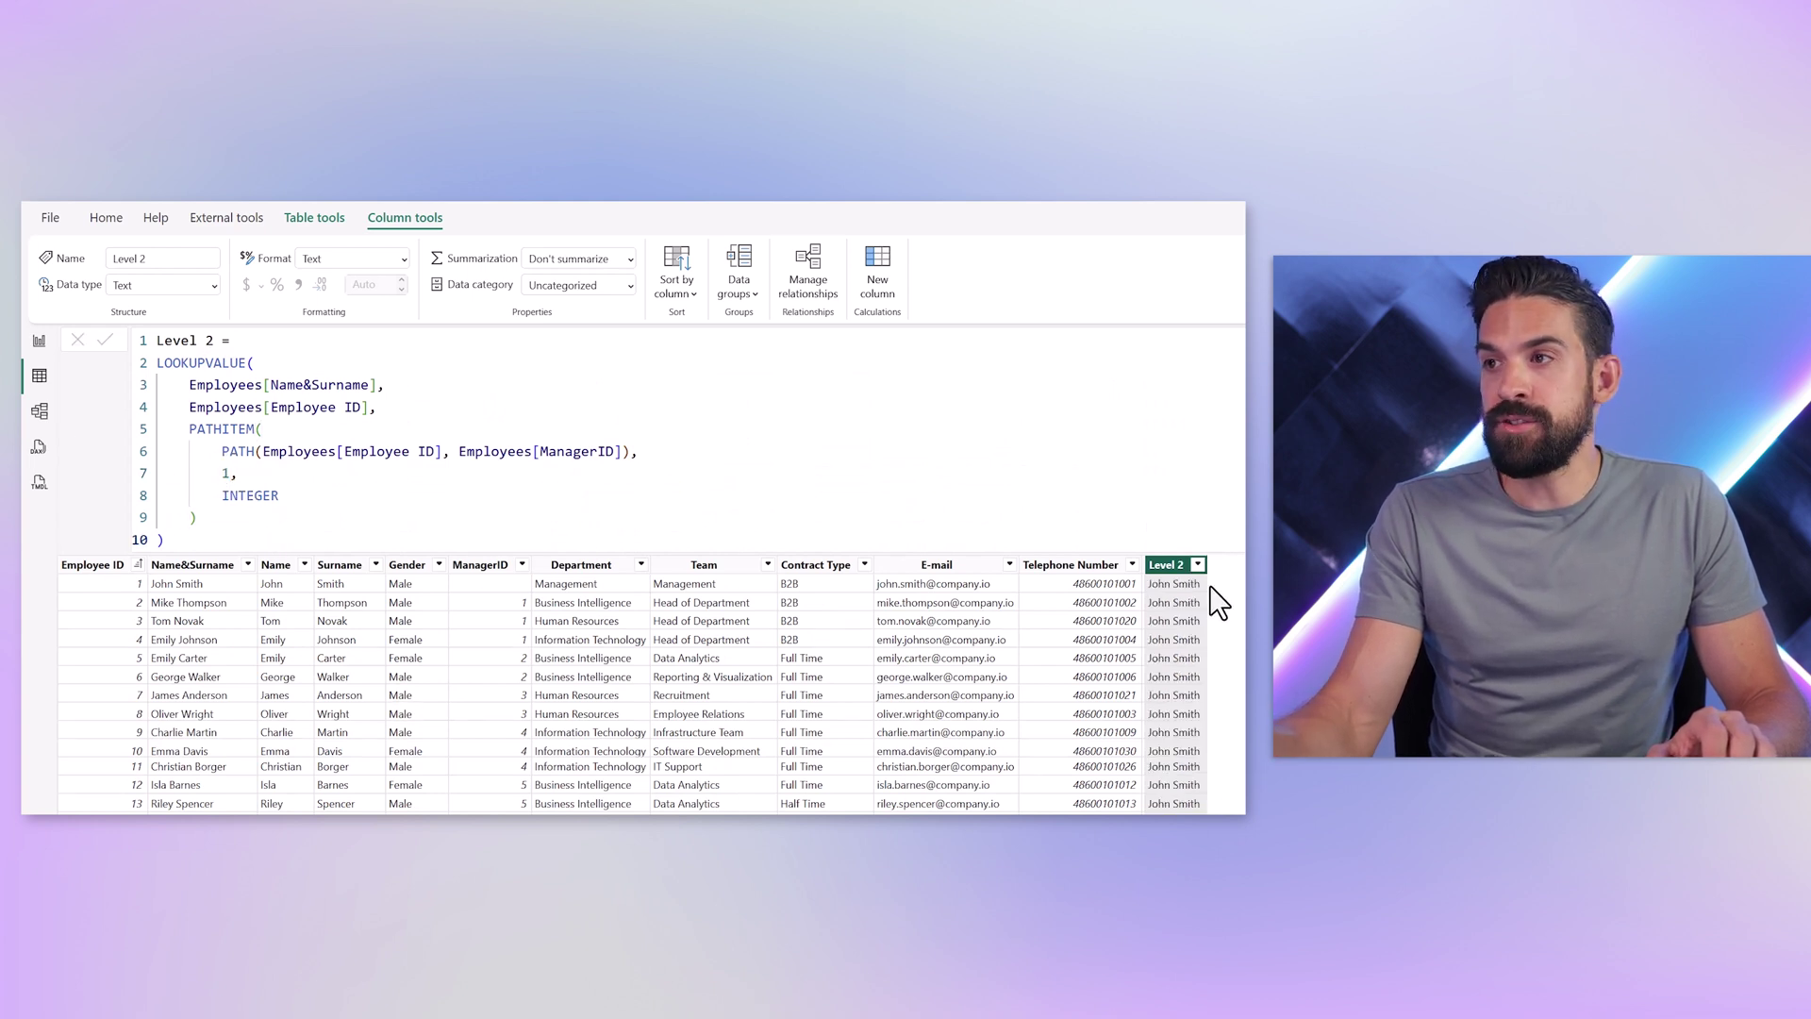
{"action": "left_click", "coordinate": [226, 475]}
{"action": "double_click", "coordinate": [227, 473]}
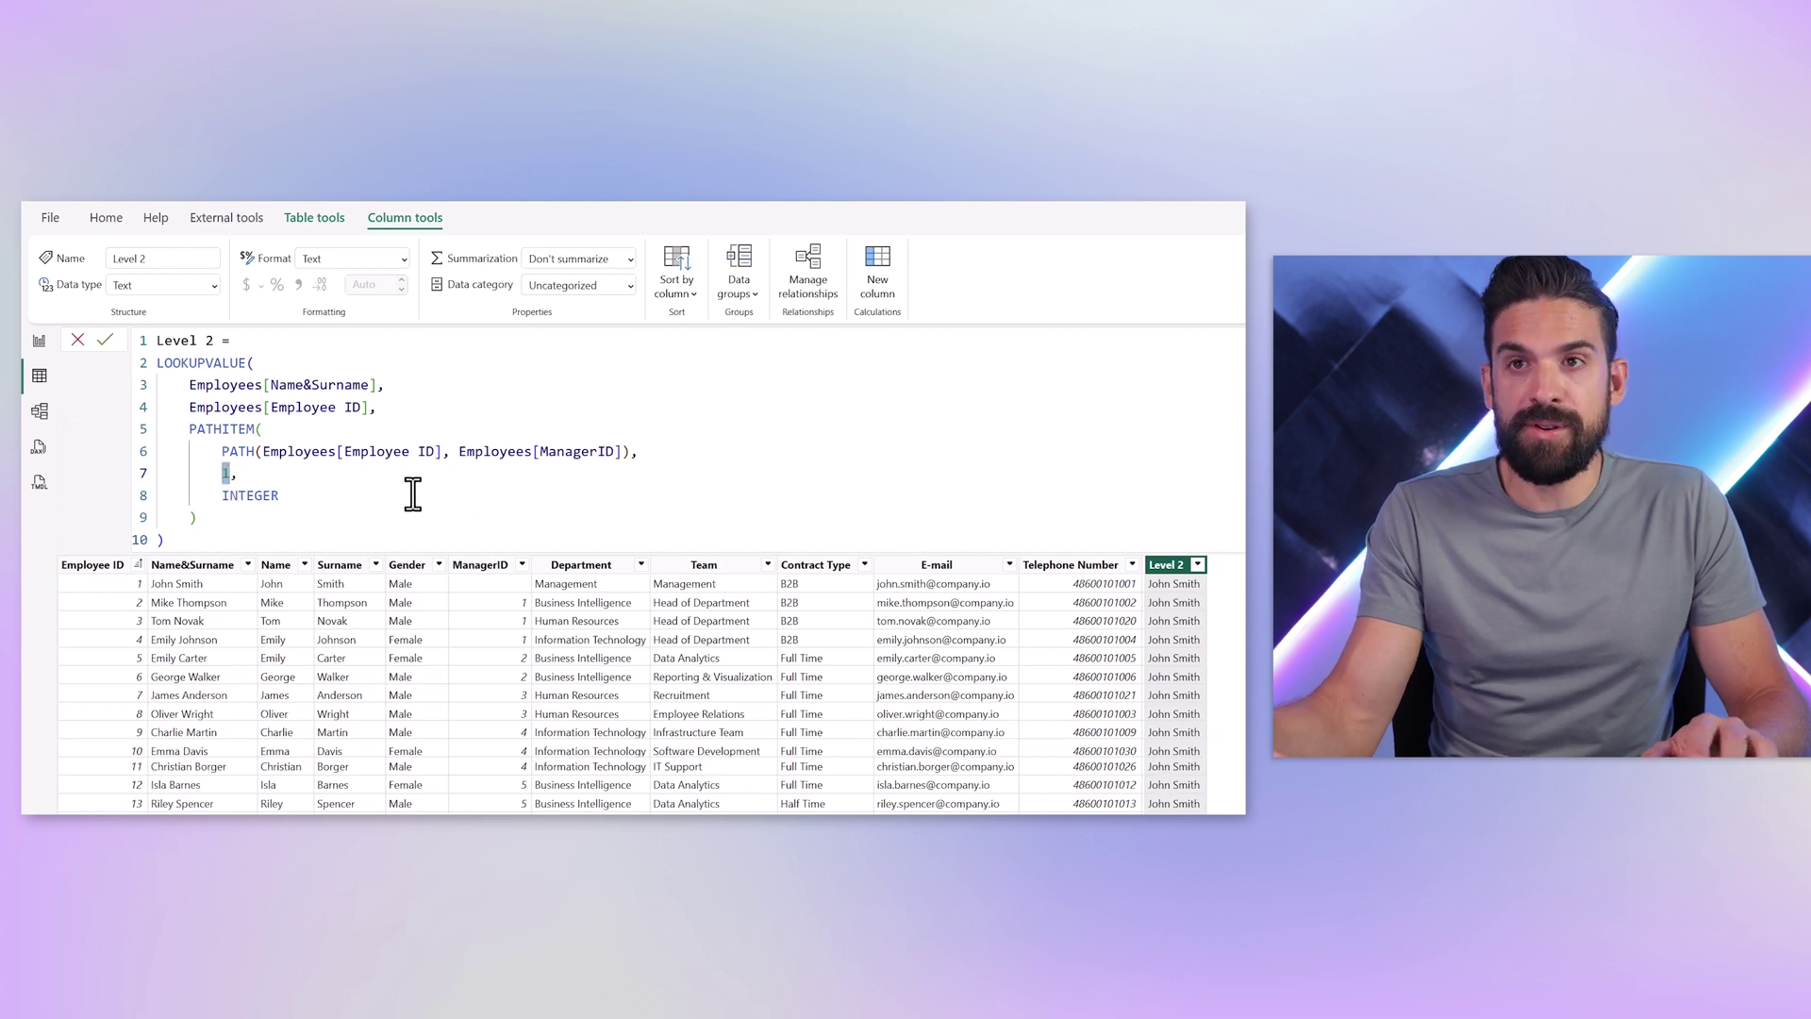
{"action": "type", "text": "3"}
{"action": "key", "text": "Return"}
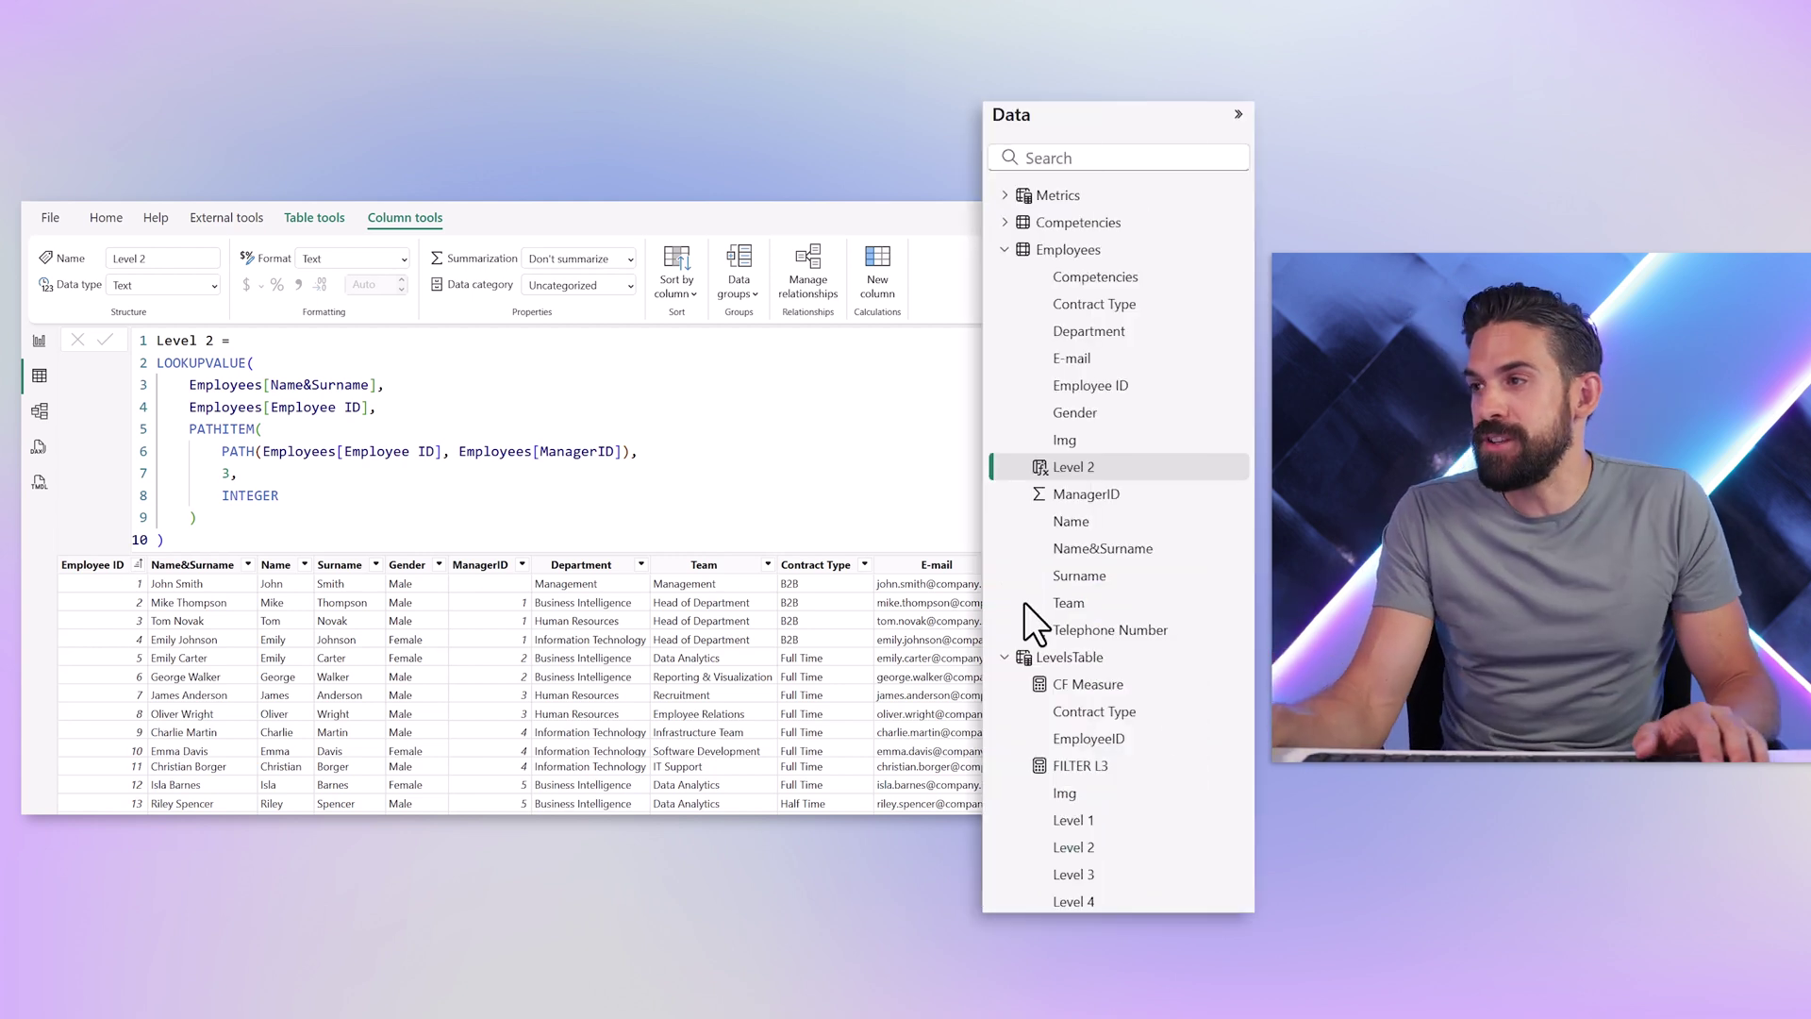
- Open LevelsTable in Table view to review its Level 1–4 columns
{"action": "left_click", "coordinate": [1152, 658]}
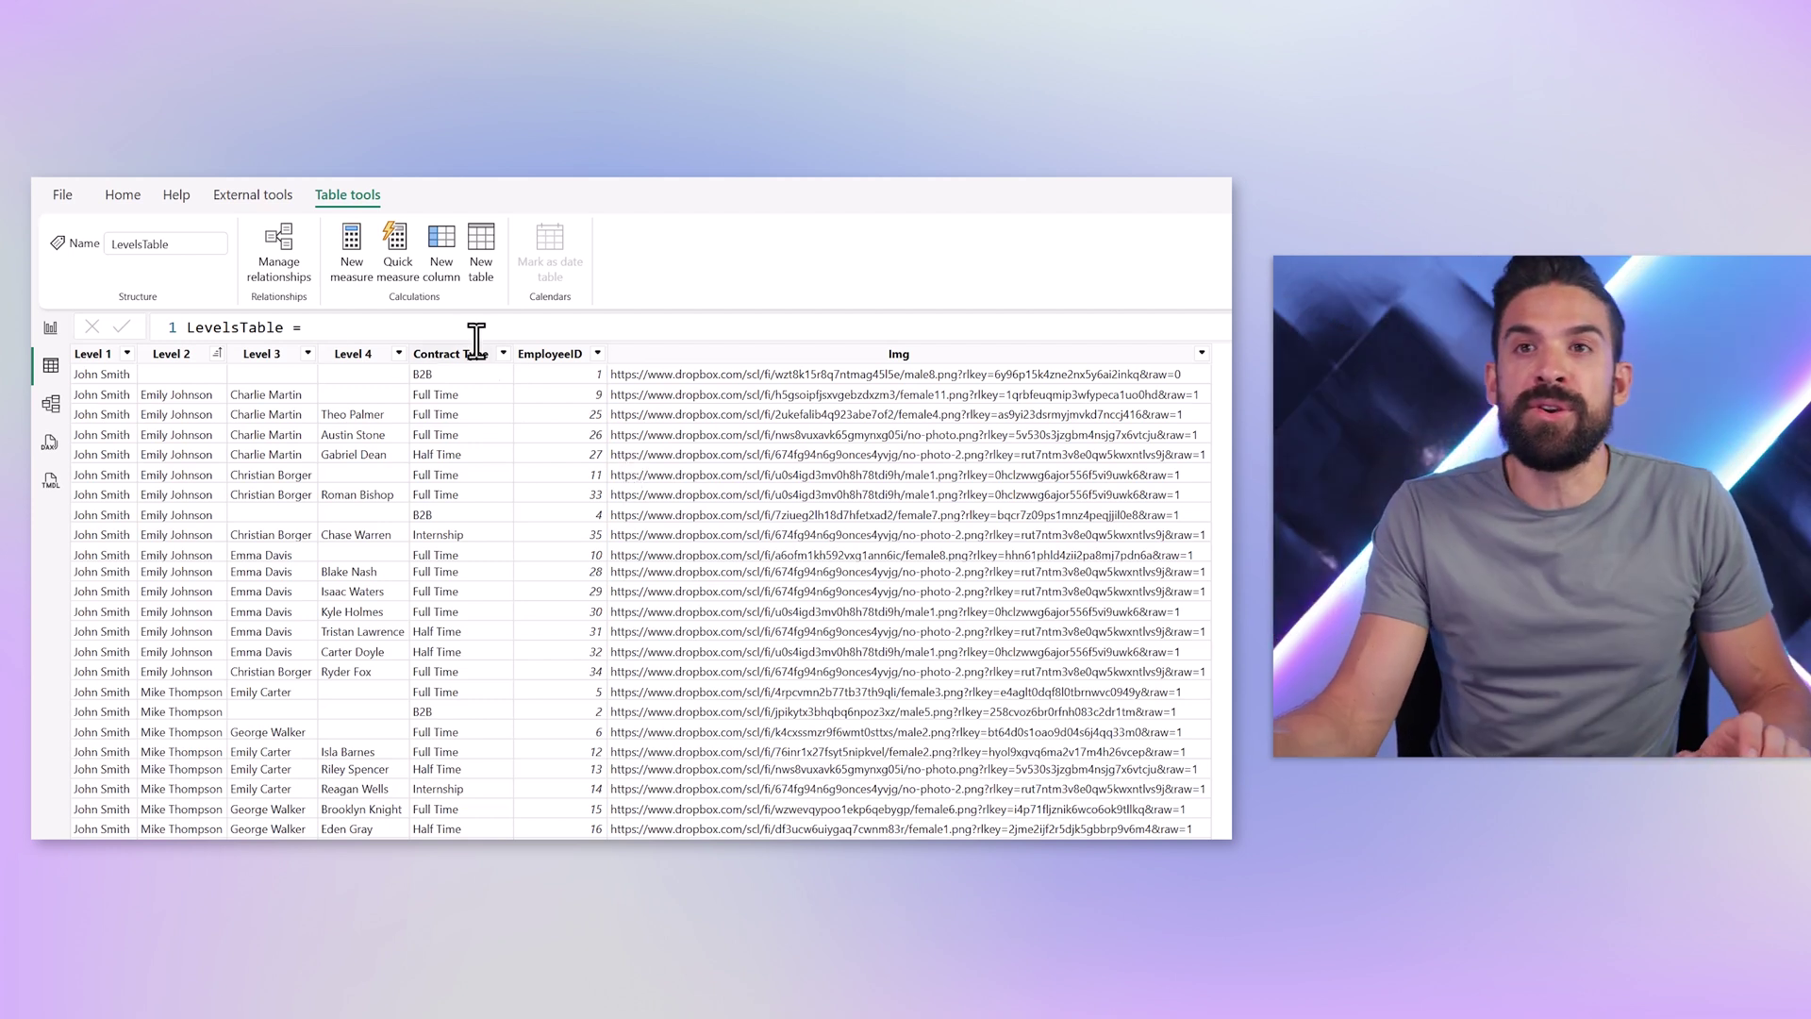
- Add a table visual to the report page showing LevelsTable's Level 1 through Level 4
{"action": "left_click", "coordinate": [51, 328]}
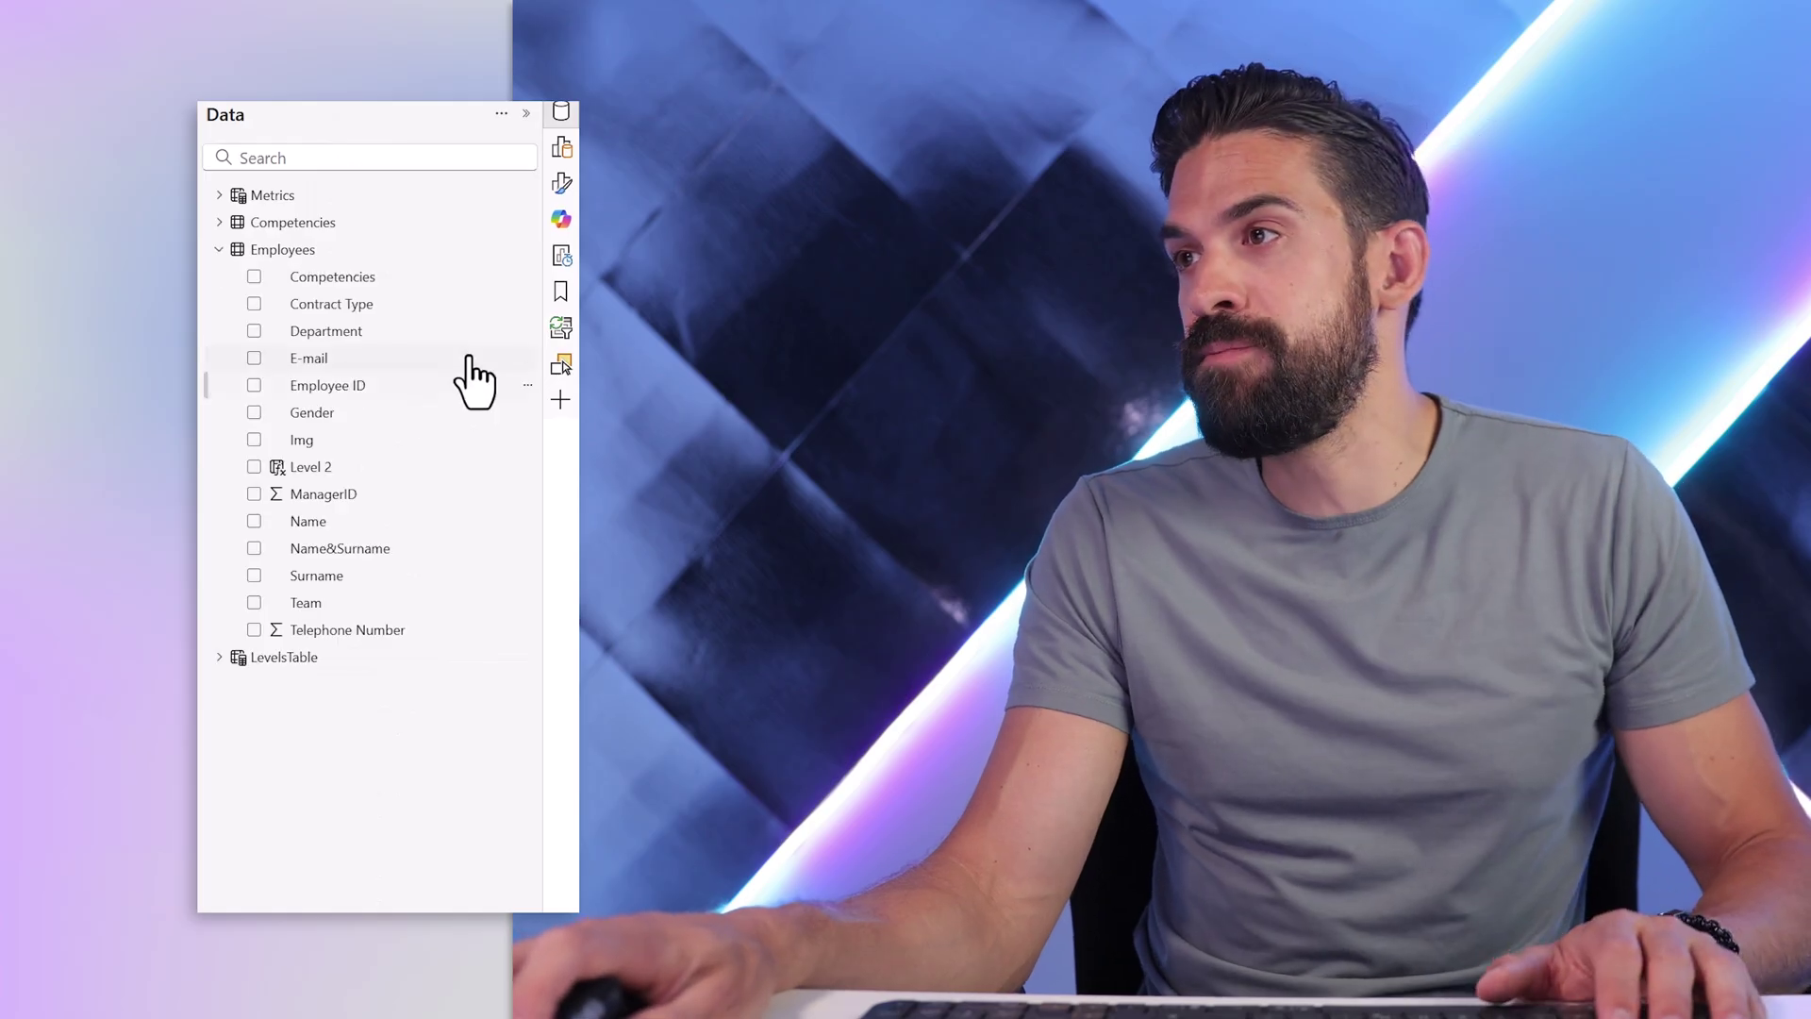
{"action": "left_click", "coordinate": [561, 147]}
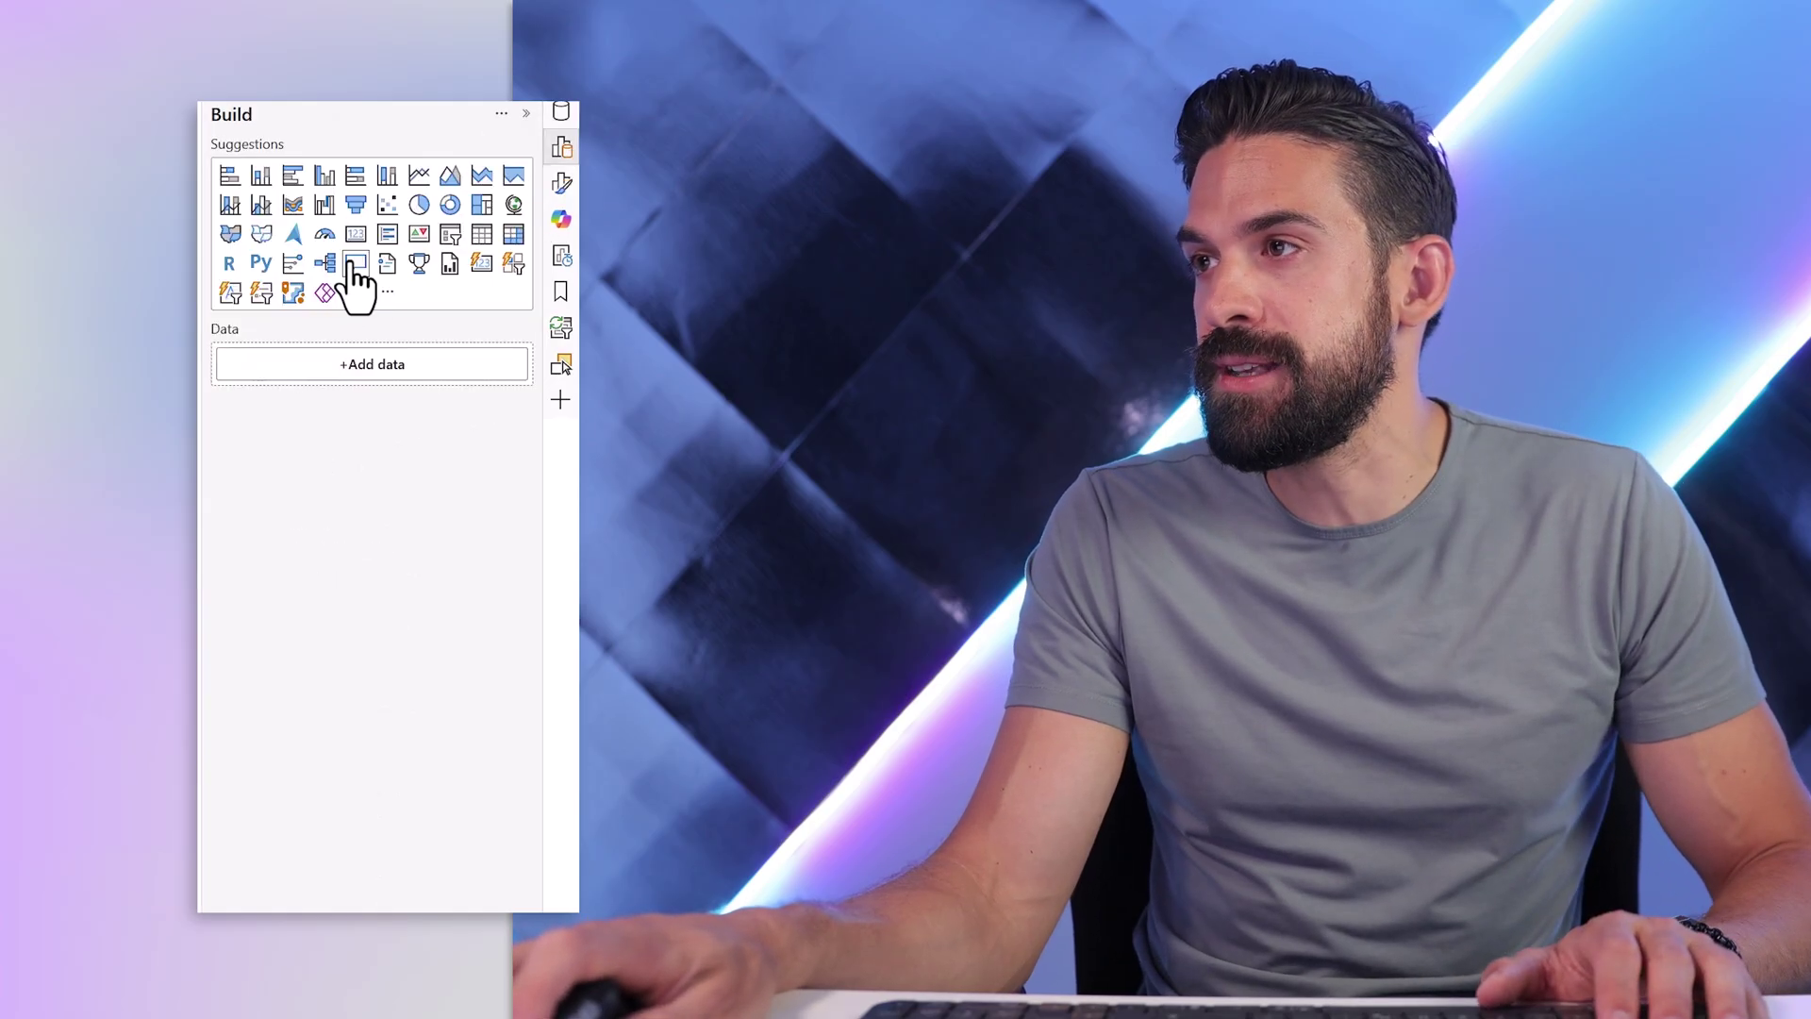
{"action": "left_click", "coordinate": [481, 234]}
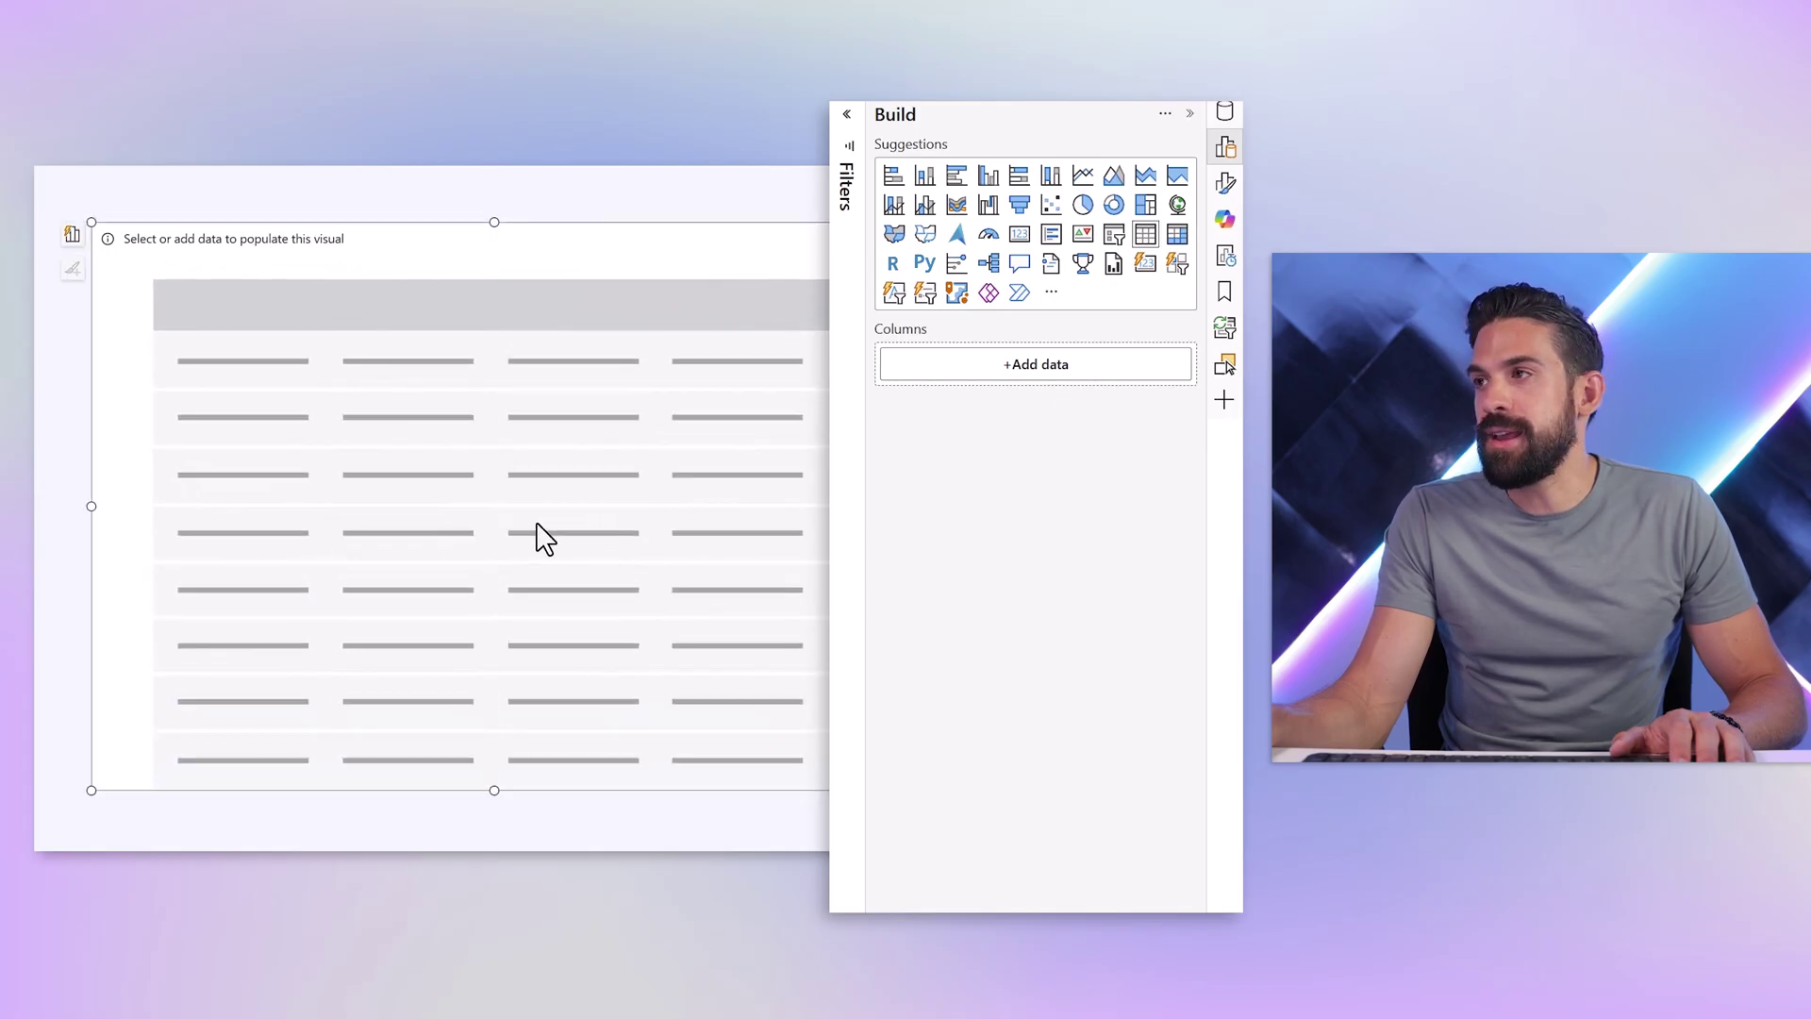
{"action": "left_click", "coordinate": [1225, 127]}
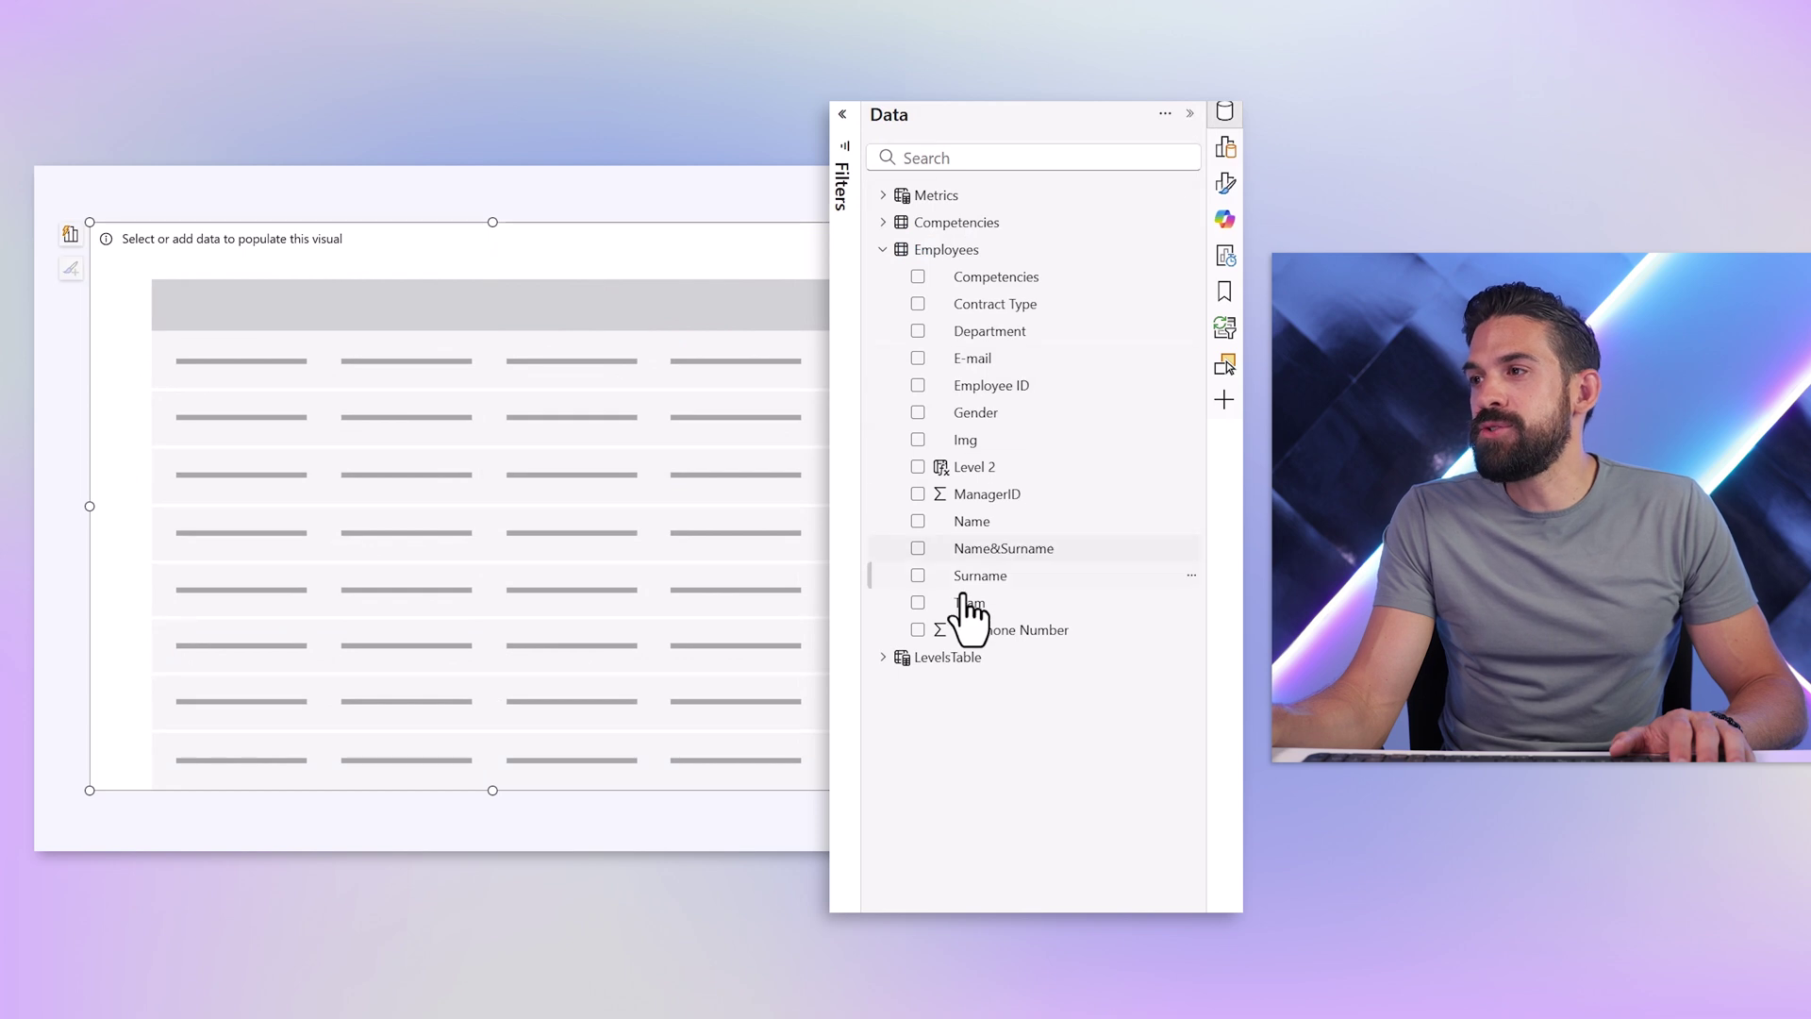
{"action": "left_click", "coordinate": [882, 249]}
{"action": "left_click", "coordinate": [883, 277]}
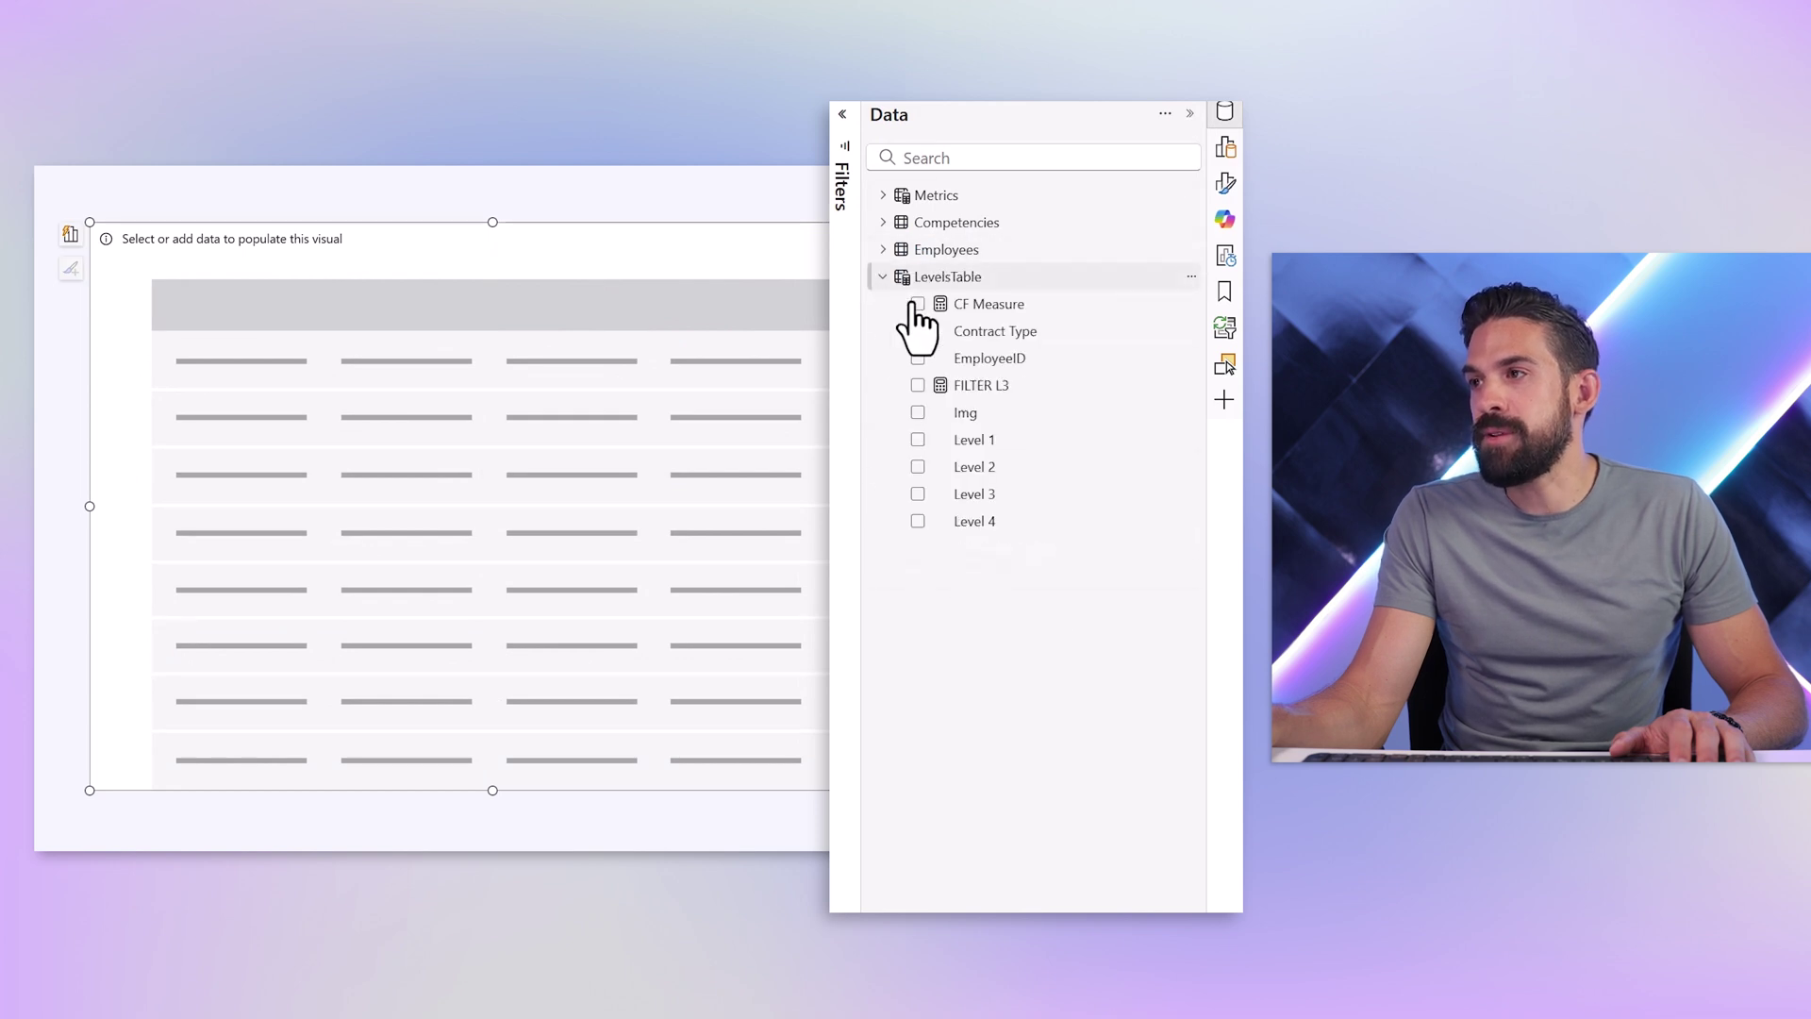
{"action": "left_click", "coordinate": [918, 440]}
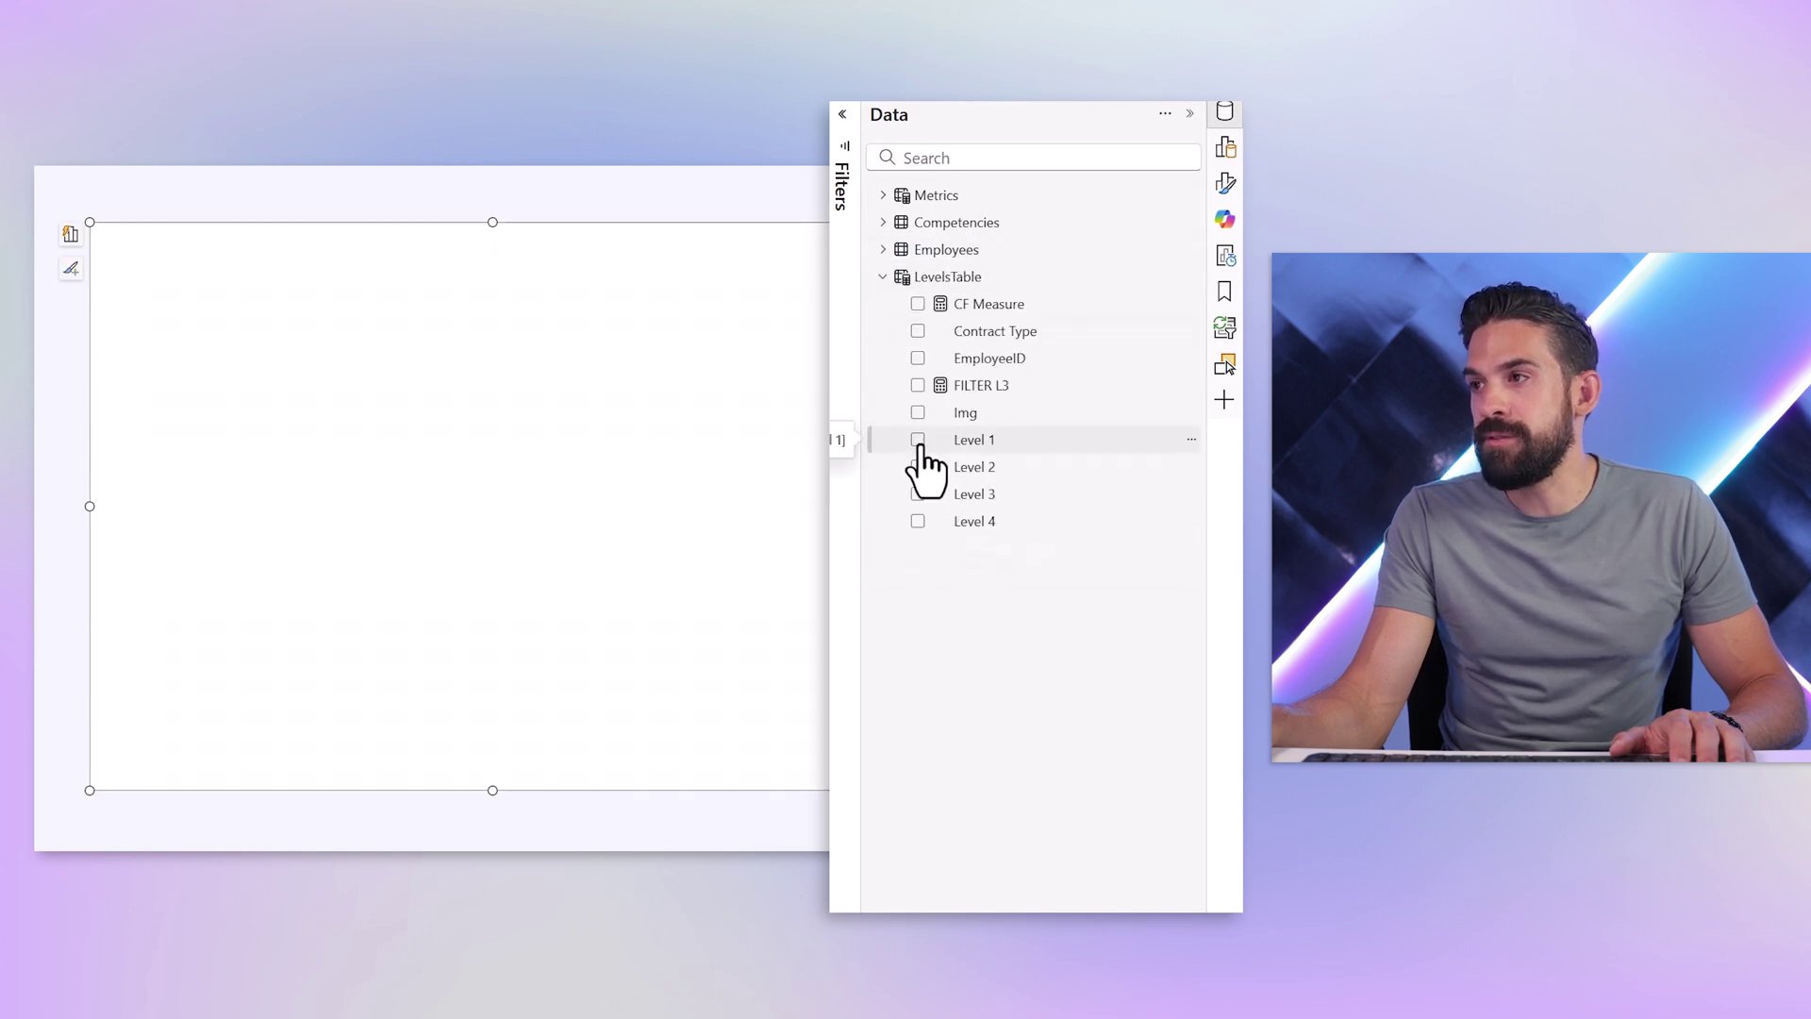
{"action": "left_click", "coordinate": [918, 494]}
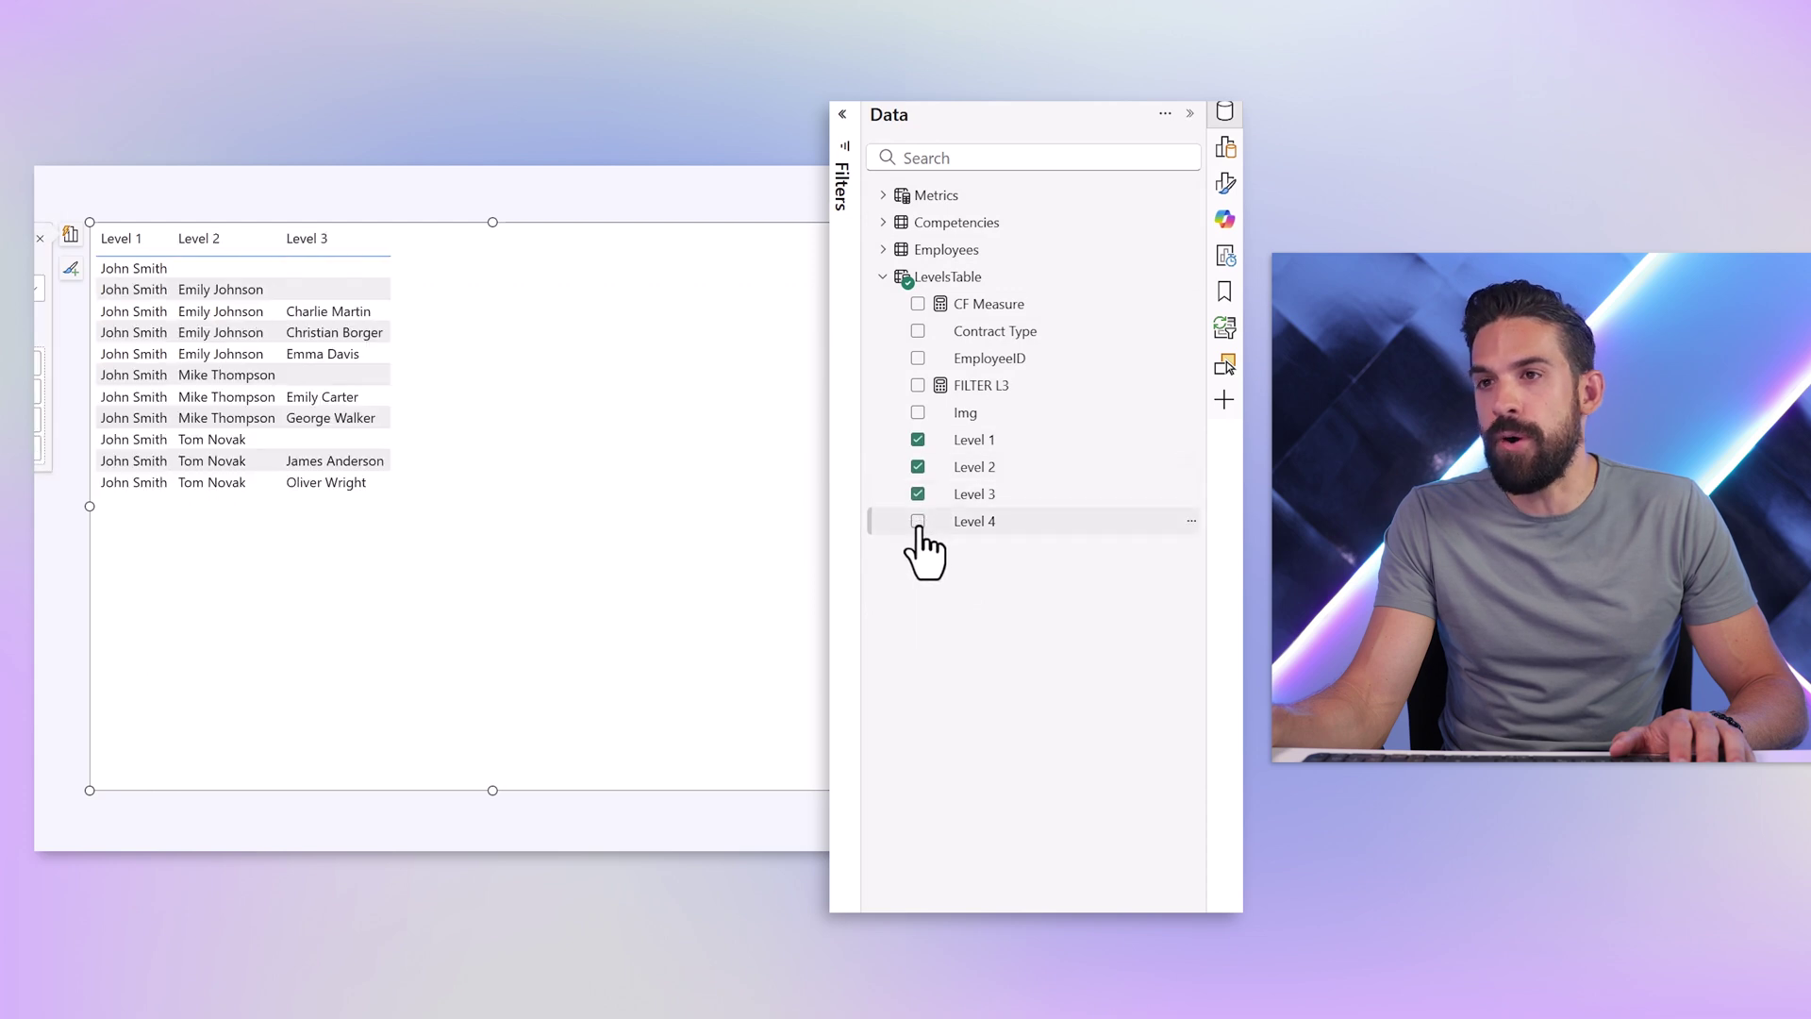
{"action": "left_click", "coordinate": [917, 521]}
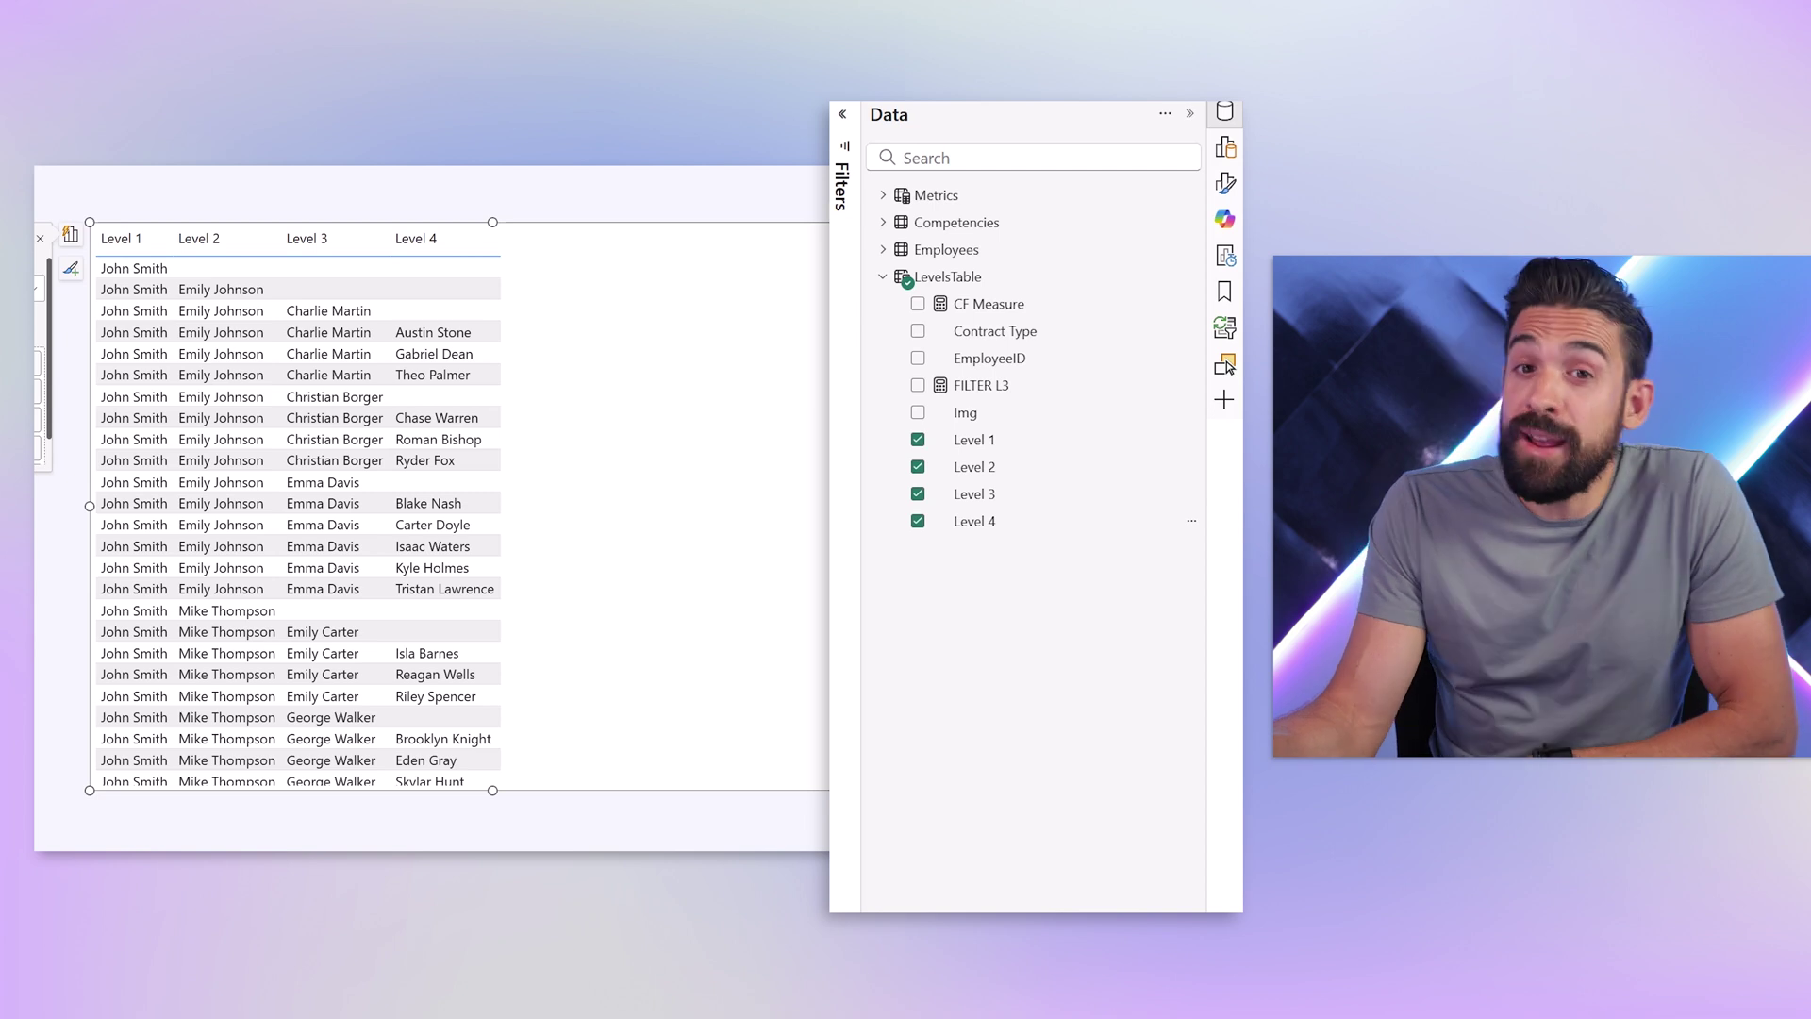
{"action": "scroll", "coordinate": [137, 301], "scroll_direction": "left", "scroll_amount": 3}
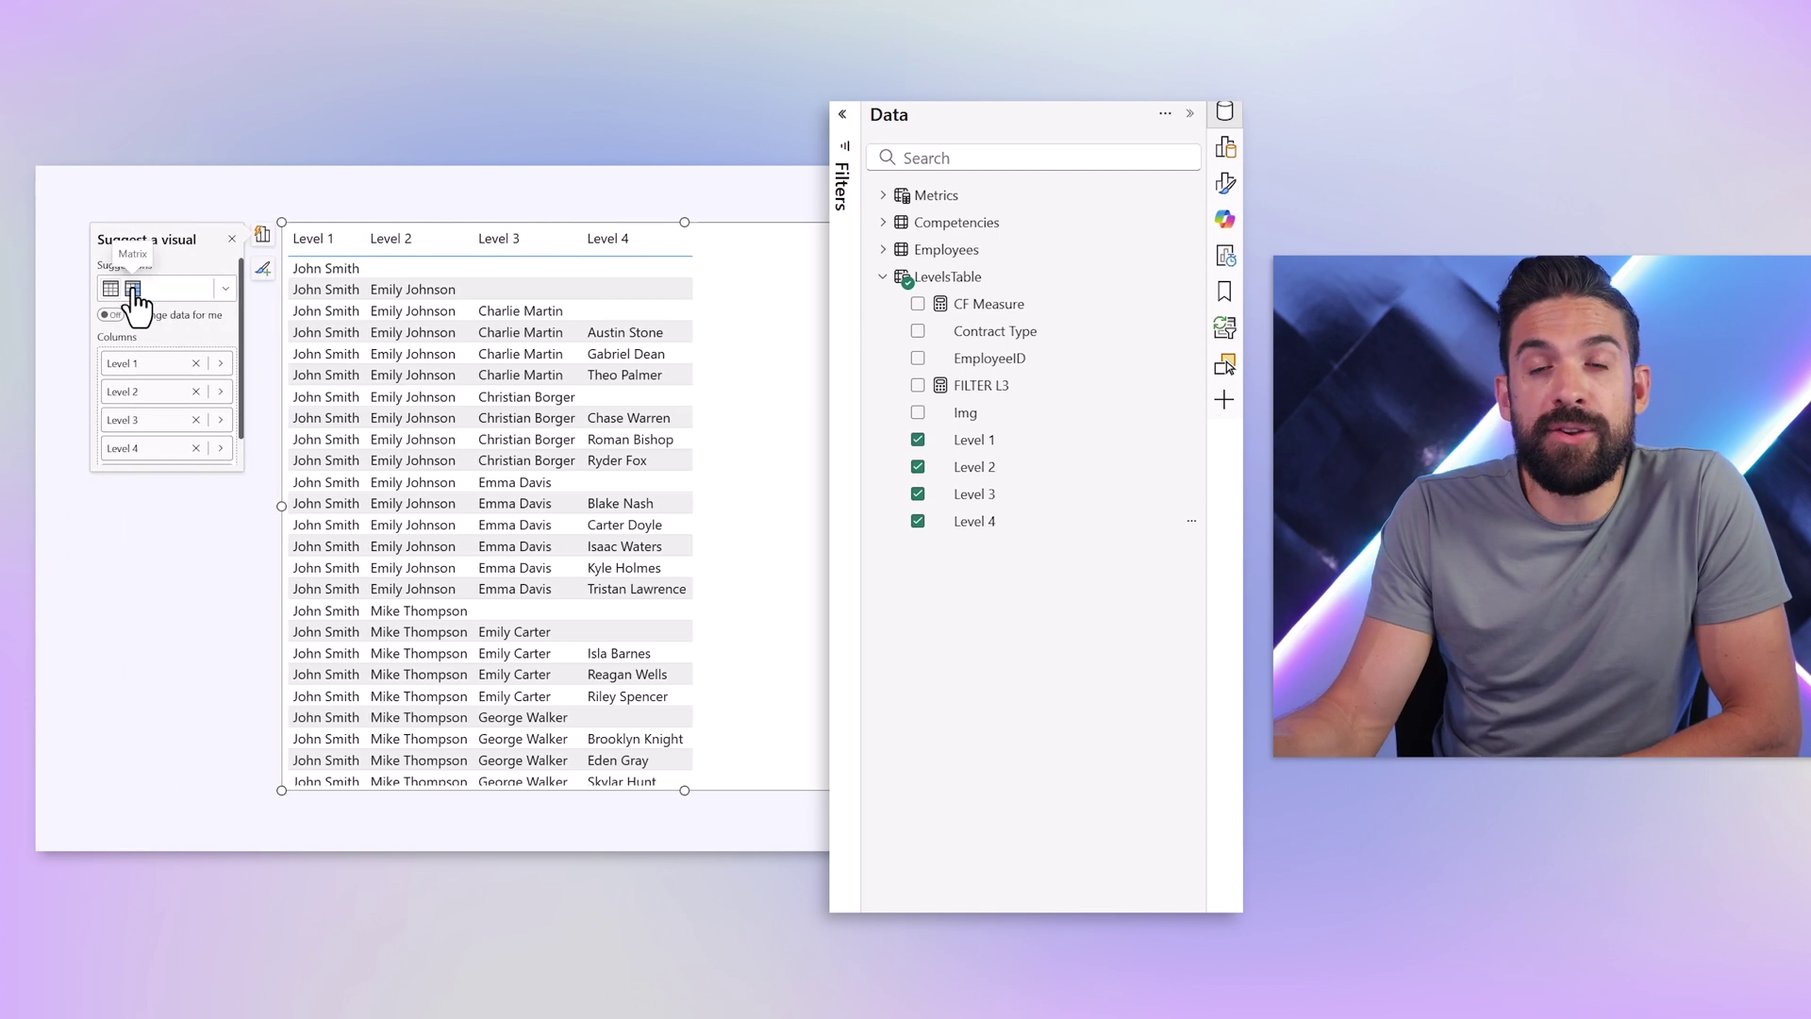
- Convert the table to a matrix with Level 2 below Level 1 in rows, expanding John Smith
{"action": "left_click", "coordinate": [134, 290]}
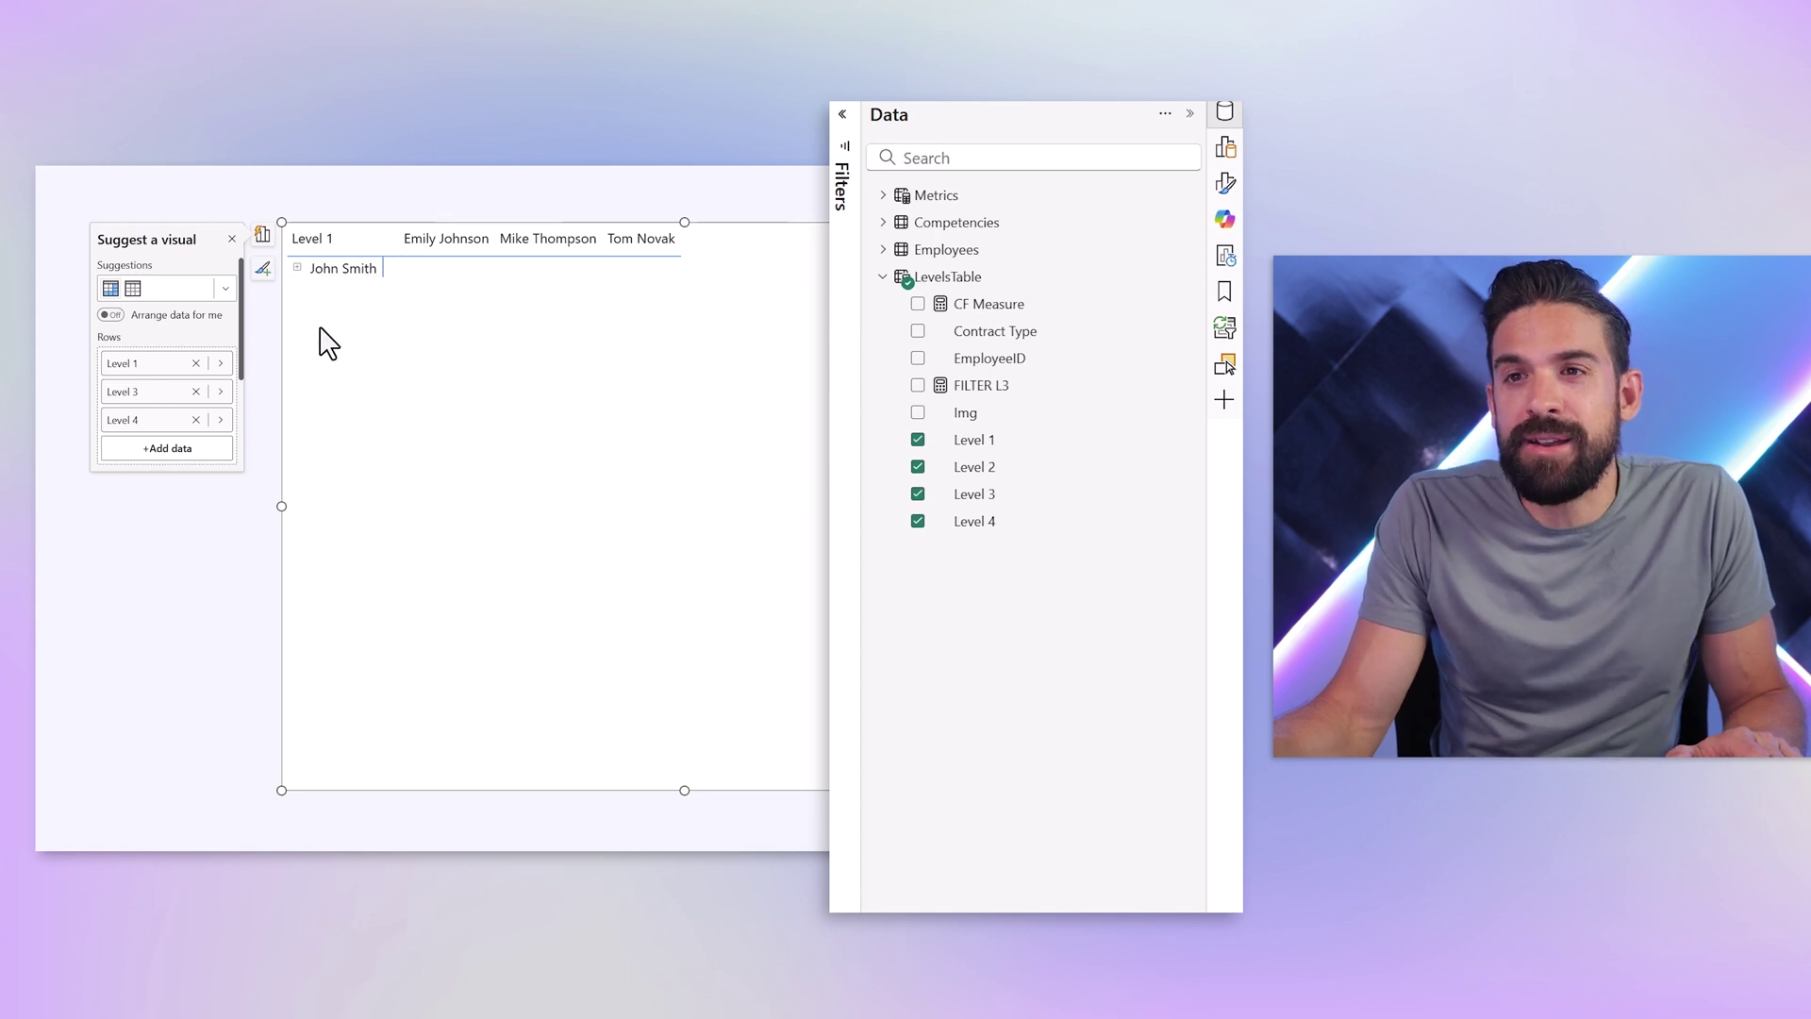
{"action": "scroll", "coordinate": [189, 415], "scroll_direction": "down", "scroll_amount": 3}
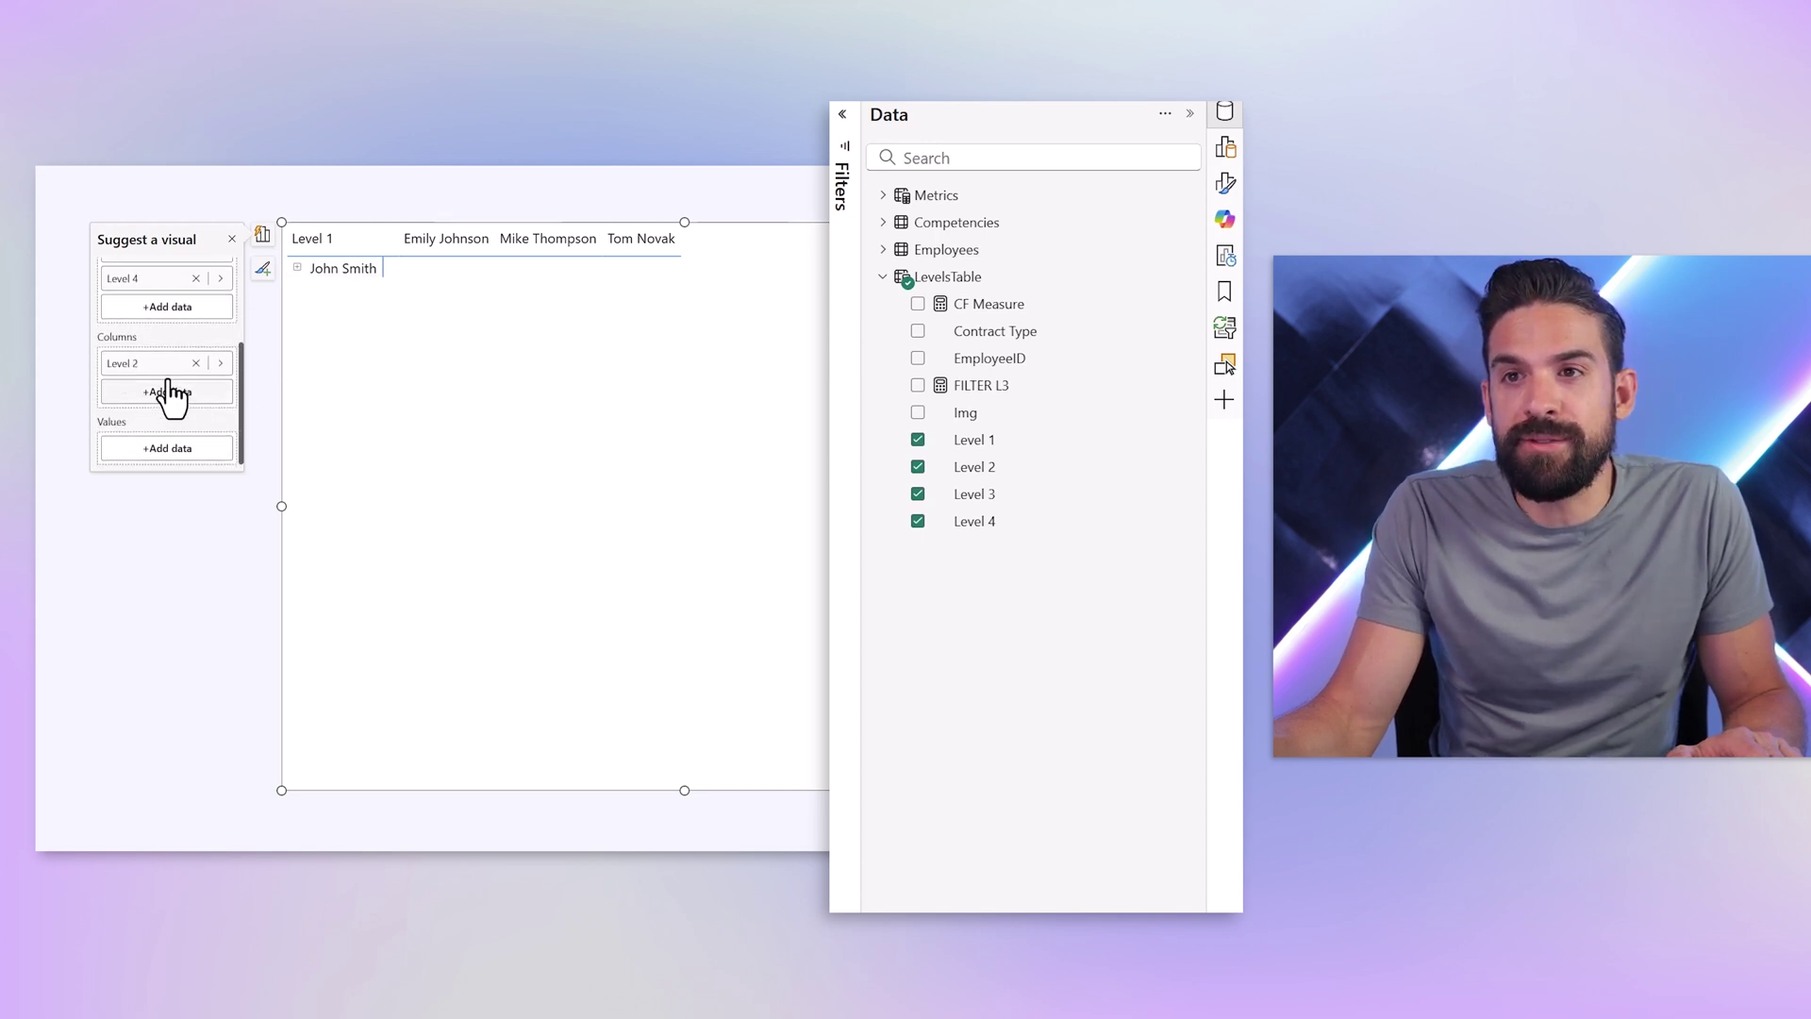
{"action": "left_click_drag", "start_coordinate": [167, 372], "coordinate": [170, 309]}
{"action": "scroll", "coordinate": [170, 377], "scroll_direction": "up", "scroll_amount": 3}
{"action": "left_click_drag", "start_coordinate": [142, 458], "coordinate": [147, 394]}
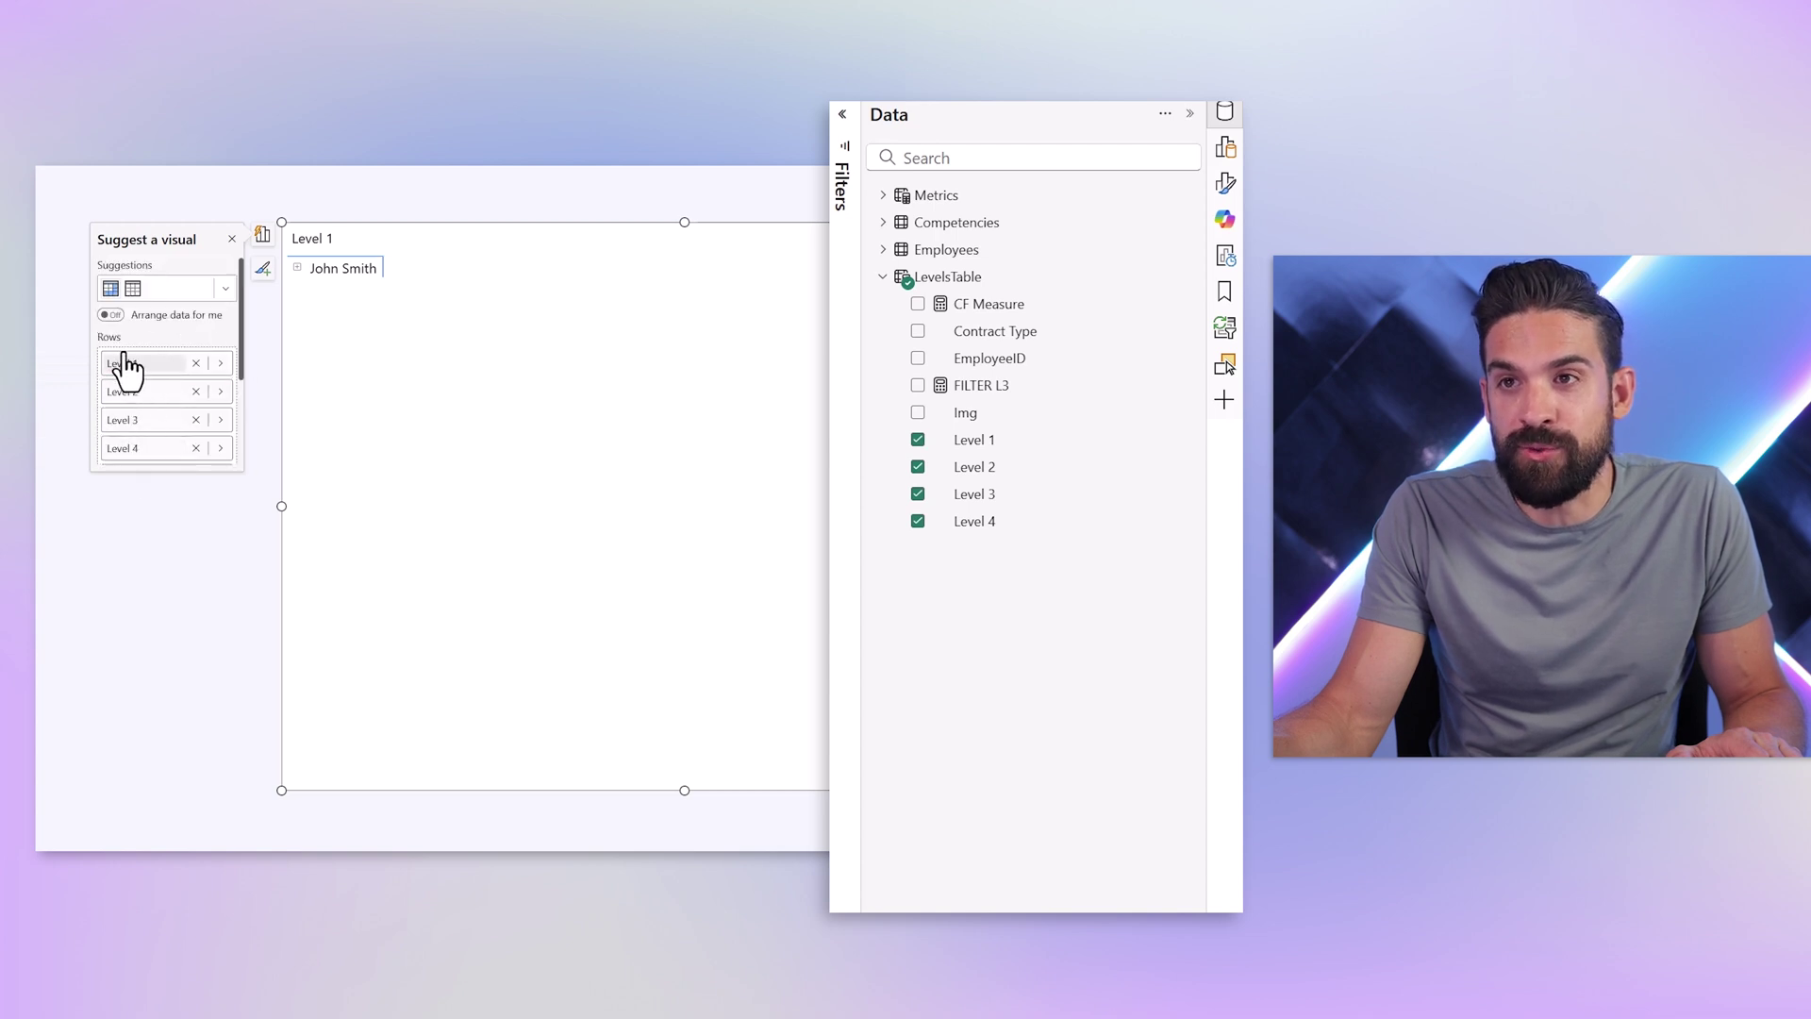
{"action": "left_click", "coordinate": [297, 268]}
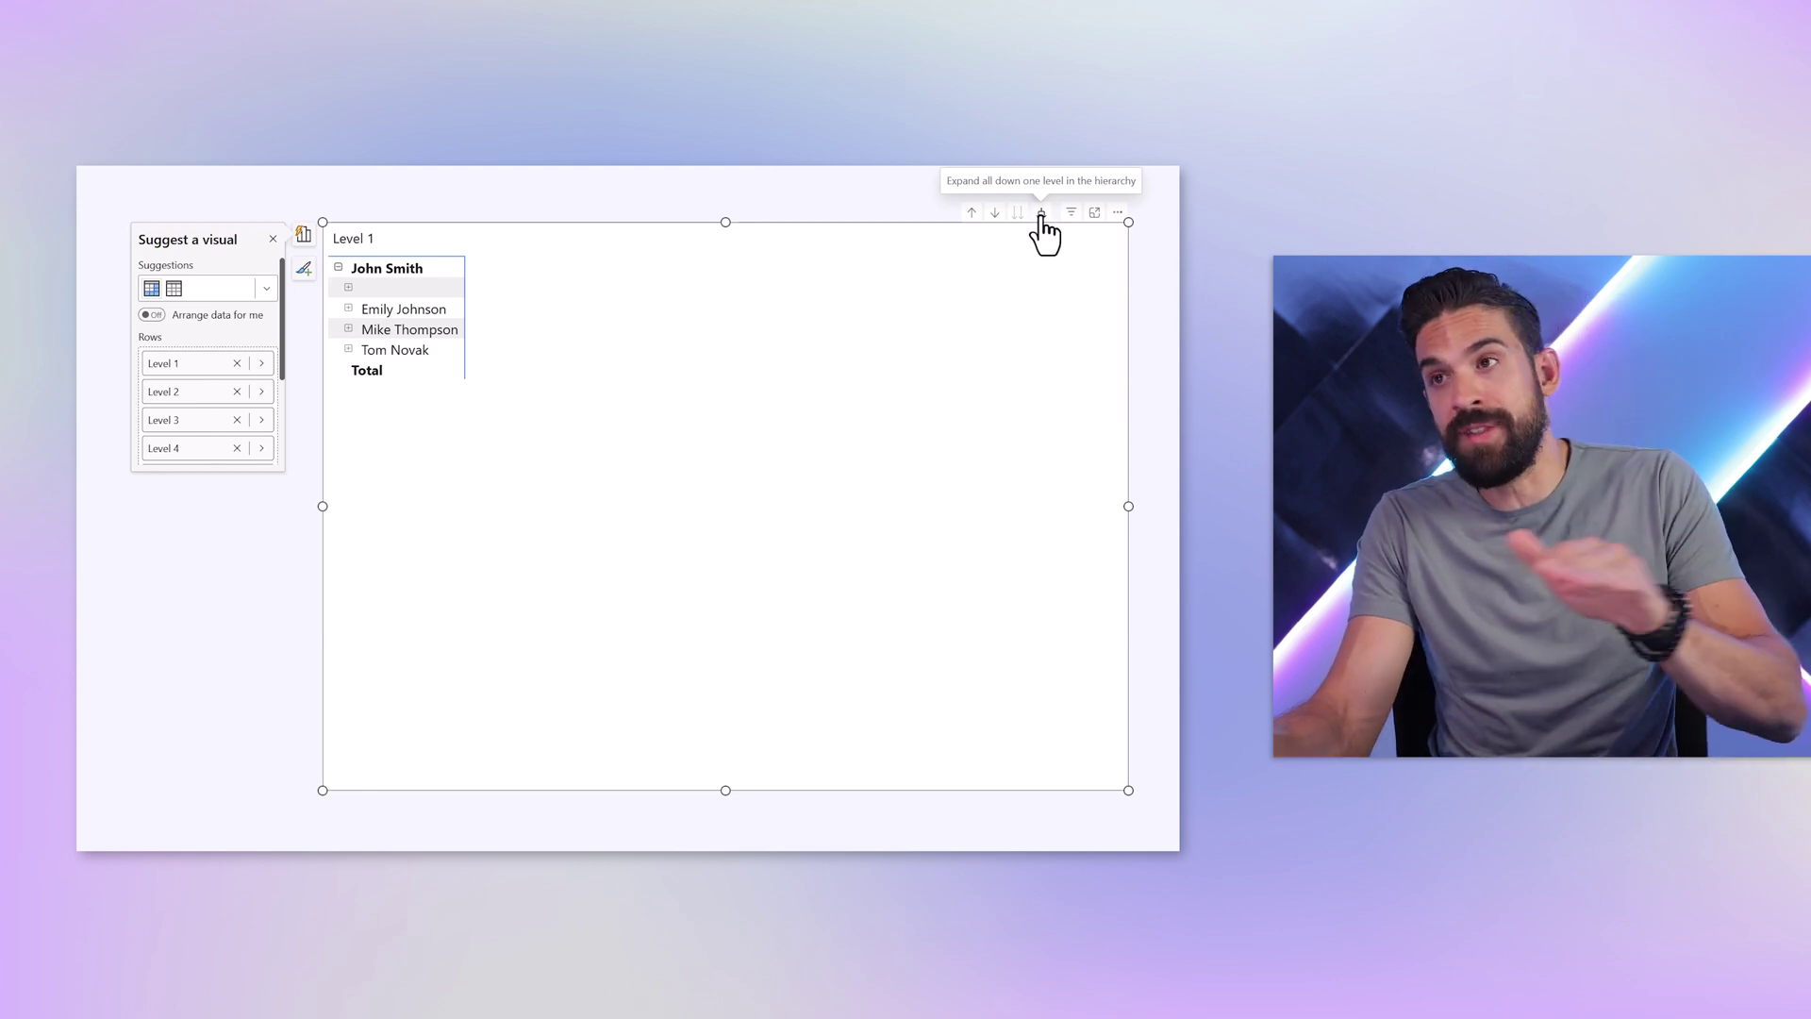
- Expand the matrix two more levels, check the Table view data, and move the matrix left
{"action": "left_click", "coordinate": [1042, 215]}
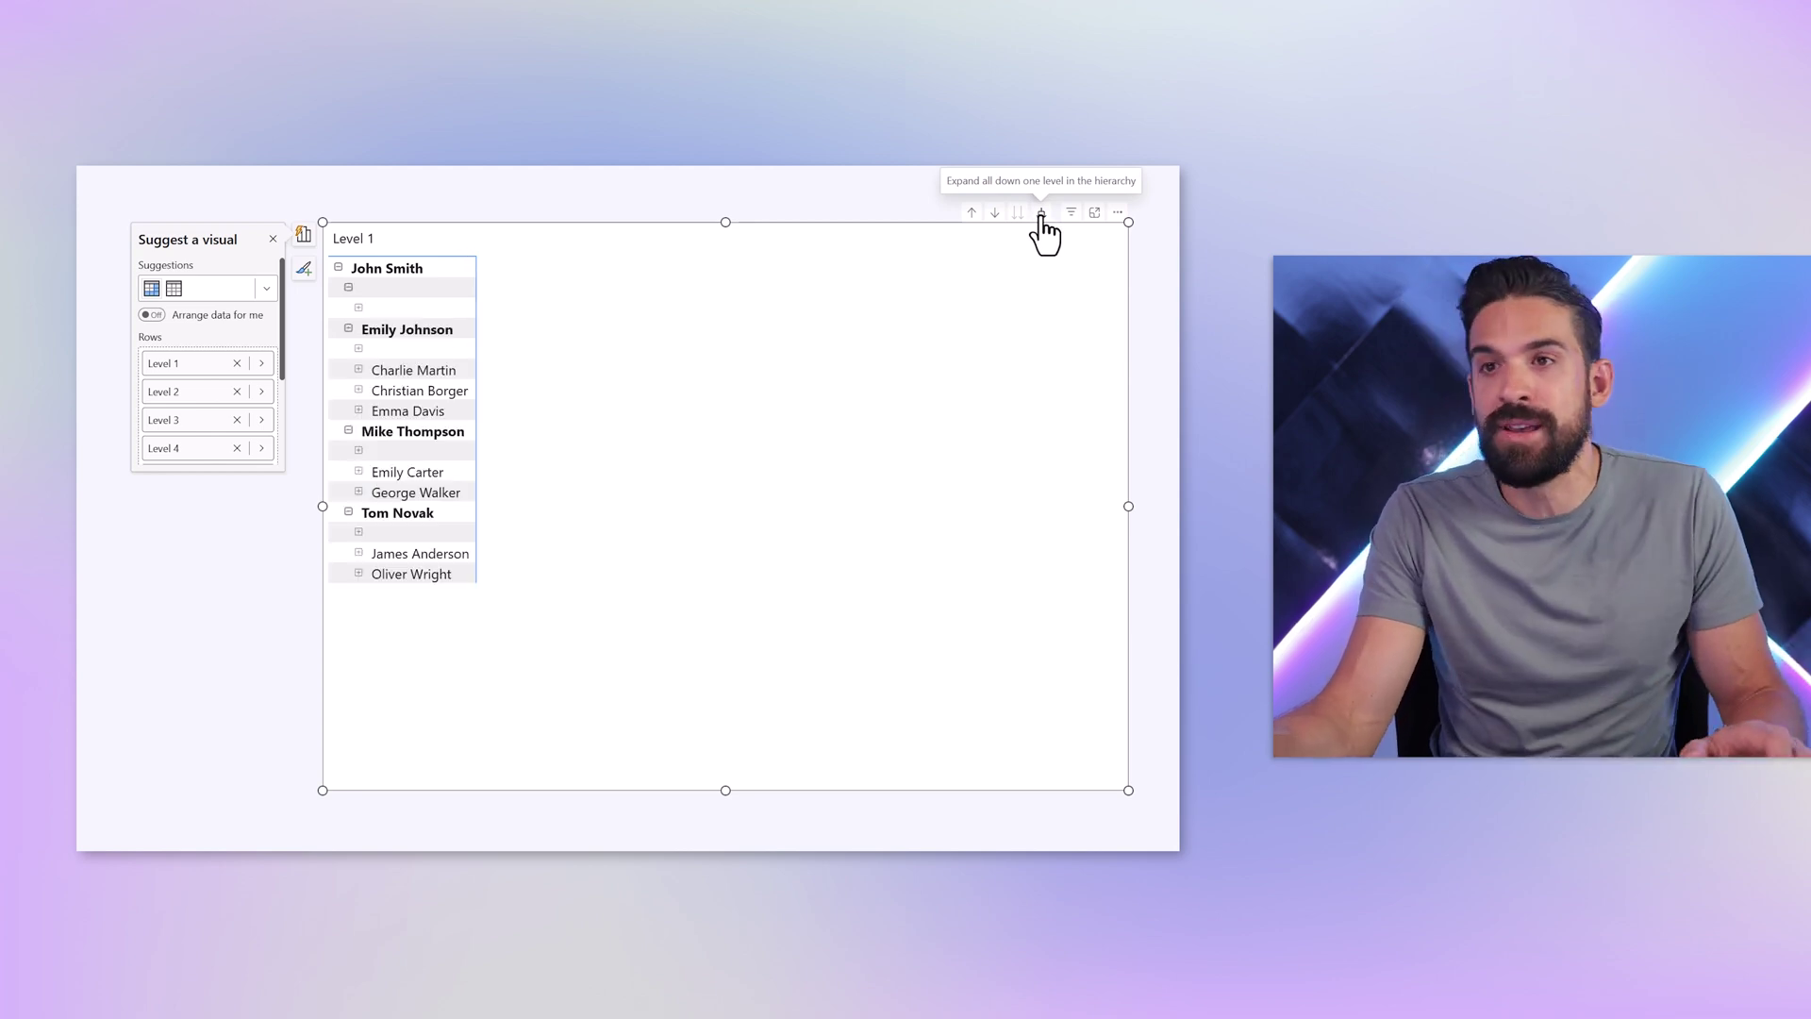
{"action": "left_click", "coordinate": [1043, 215]}
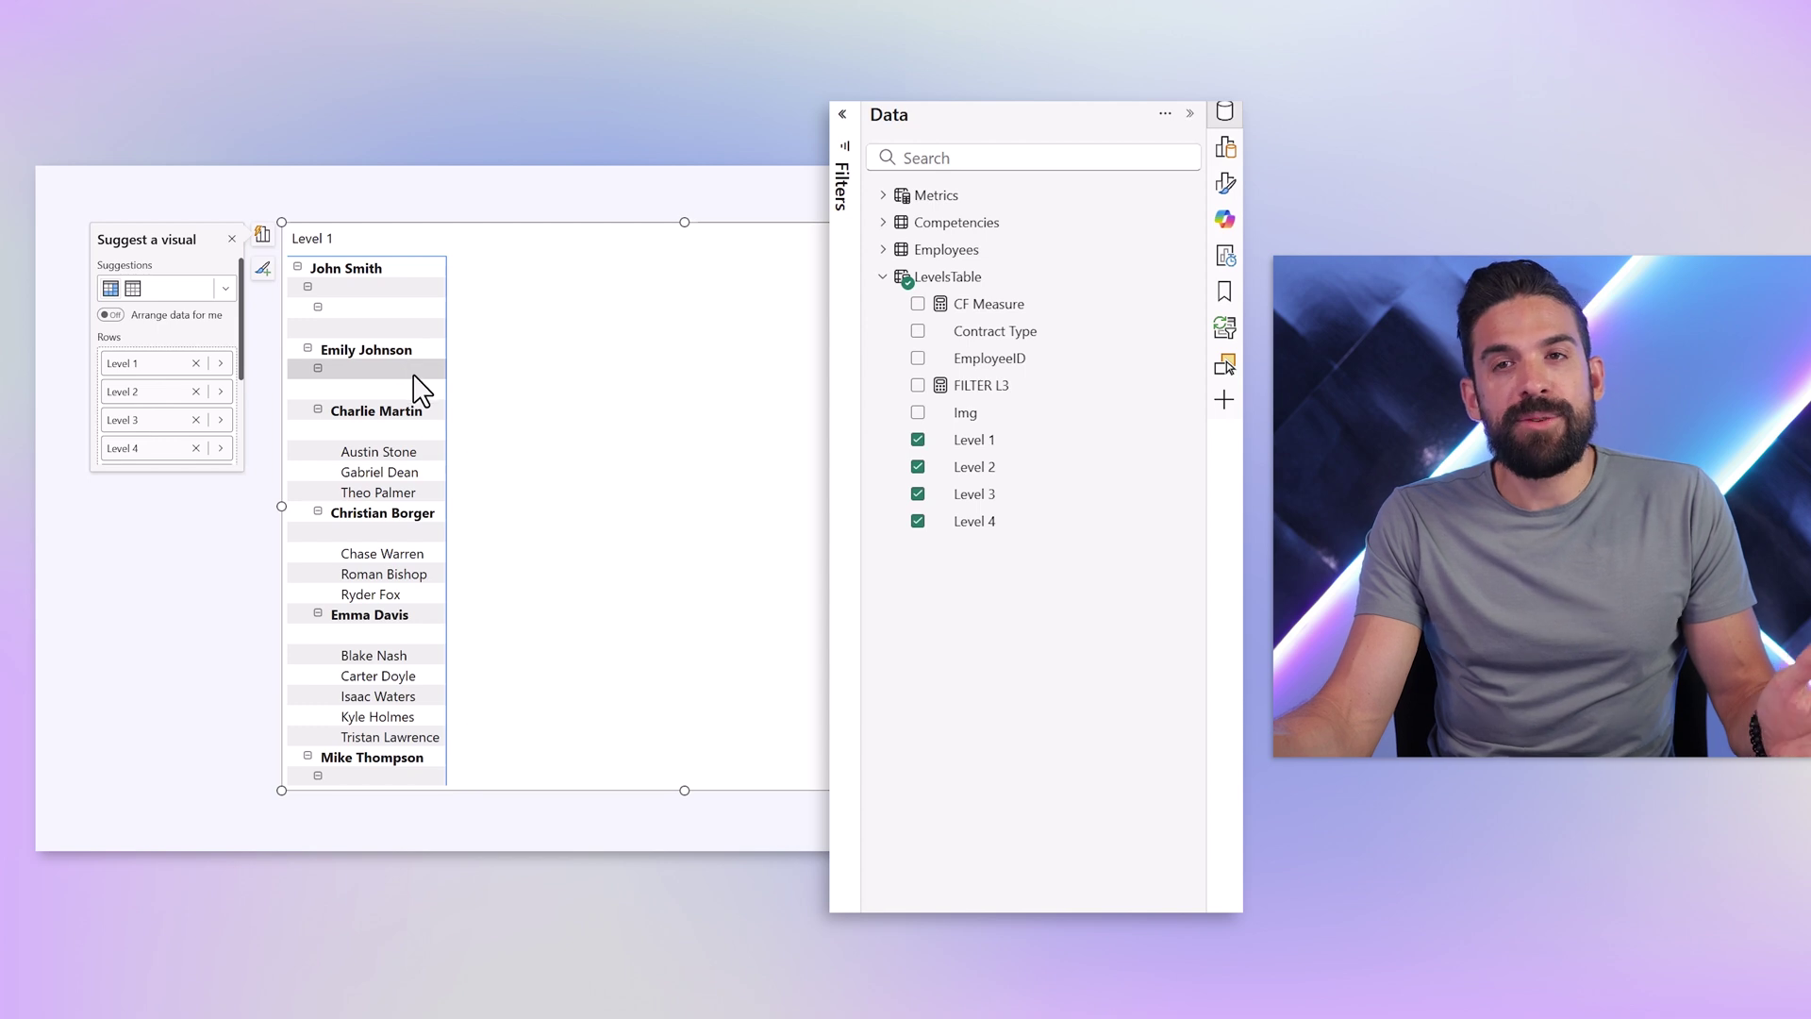
{"action": "left_click", "coordinate": [47, 316]}
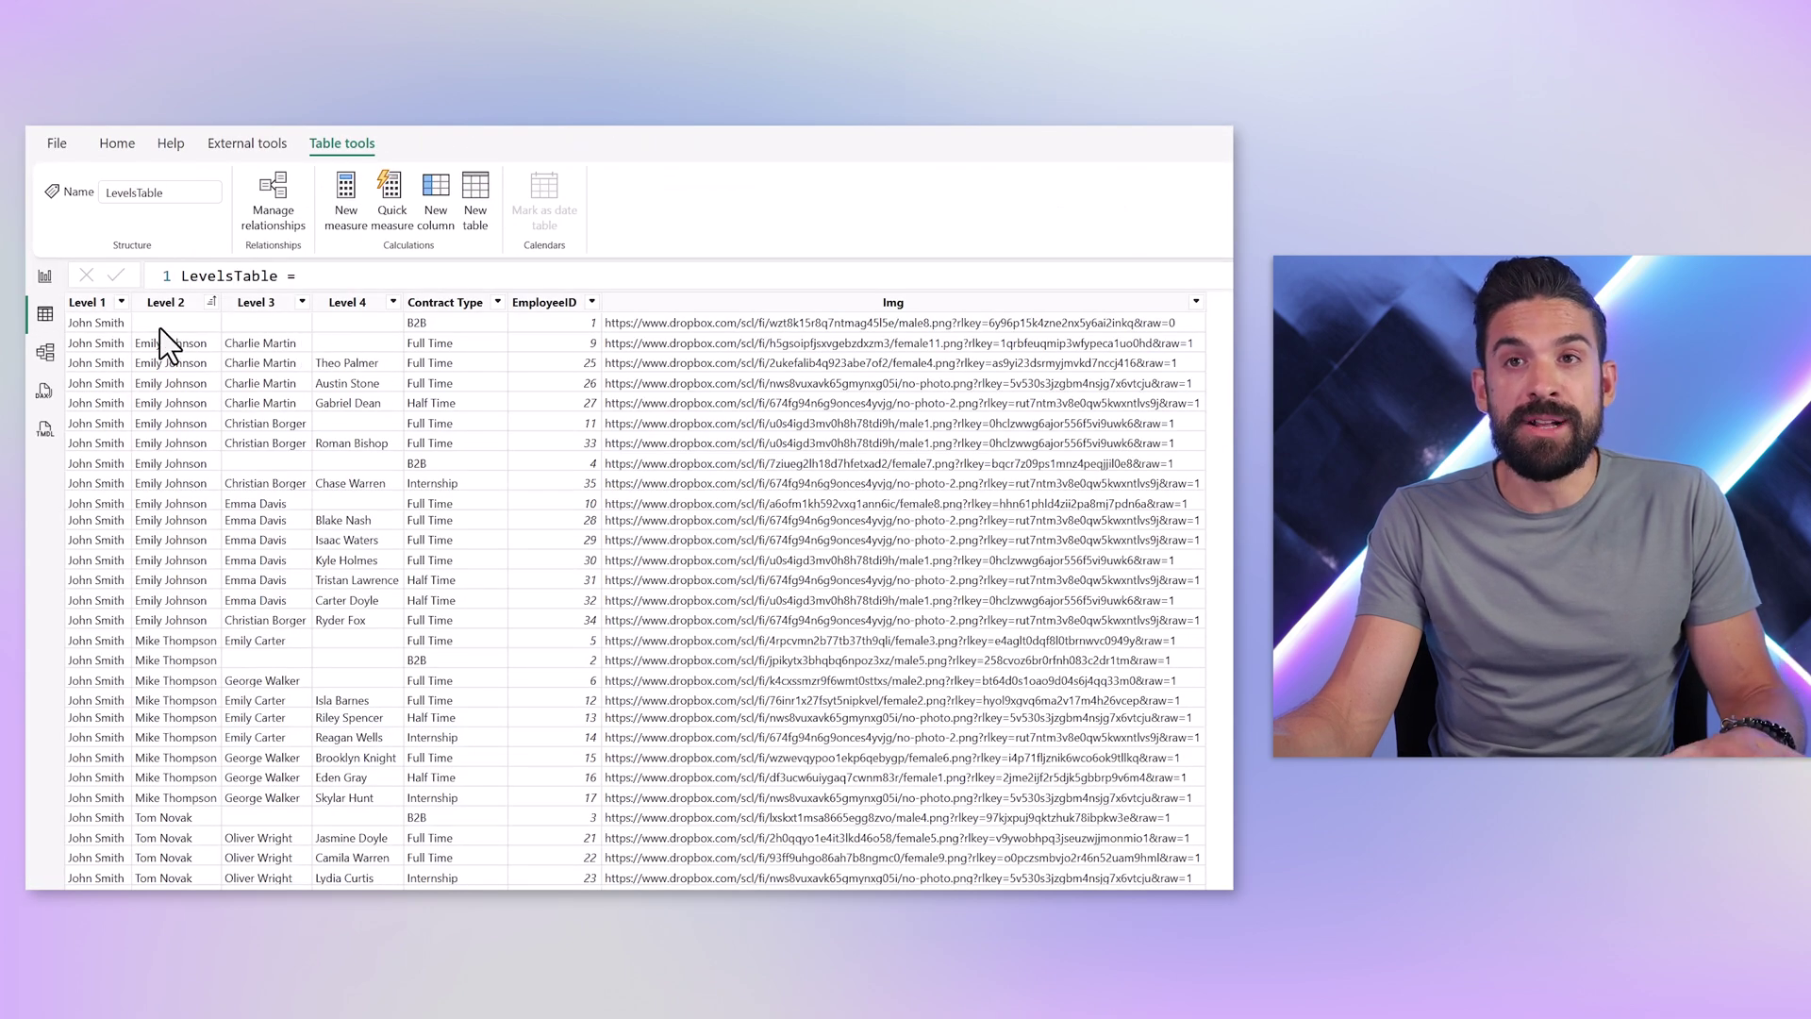
{"action": "left_click", "coordinate": [45, 276]}
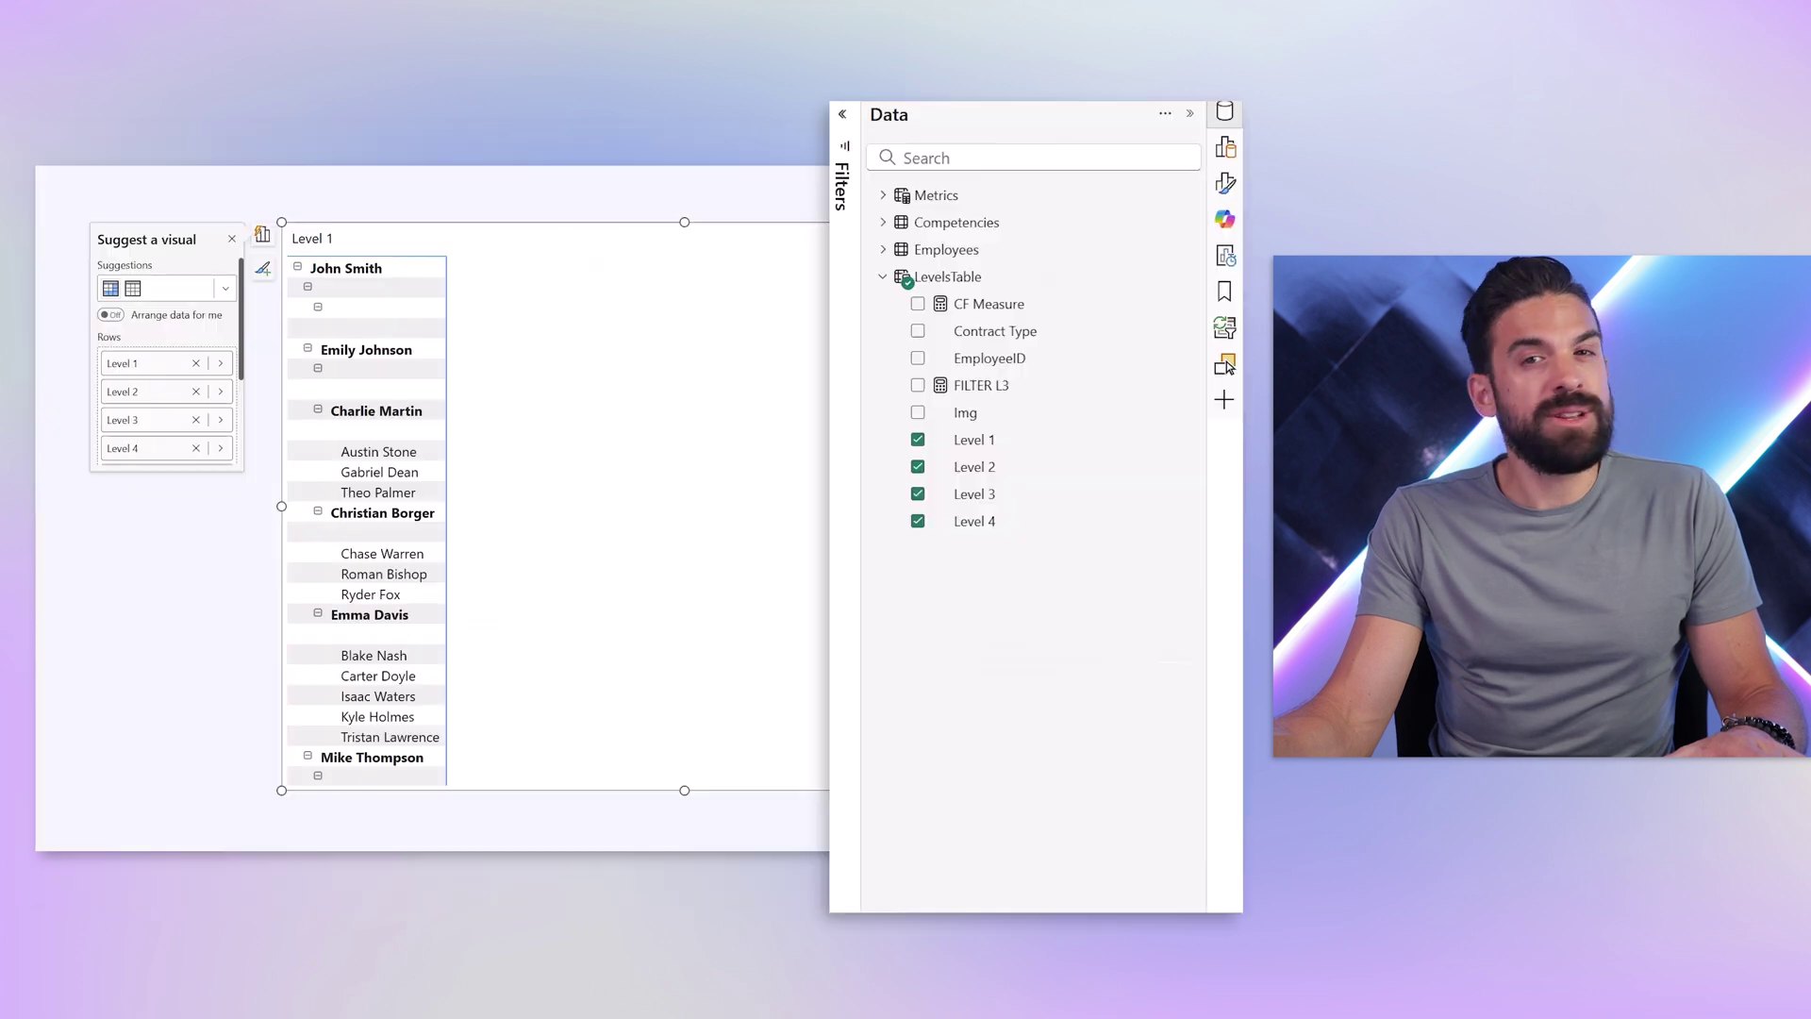
{"action": "left_click_drag", "start_coordinate": [298, 502], "coordinate": [107, 502]}
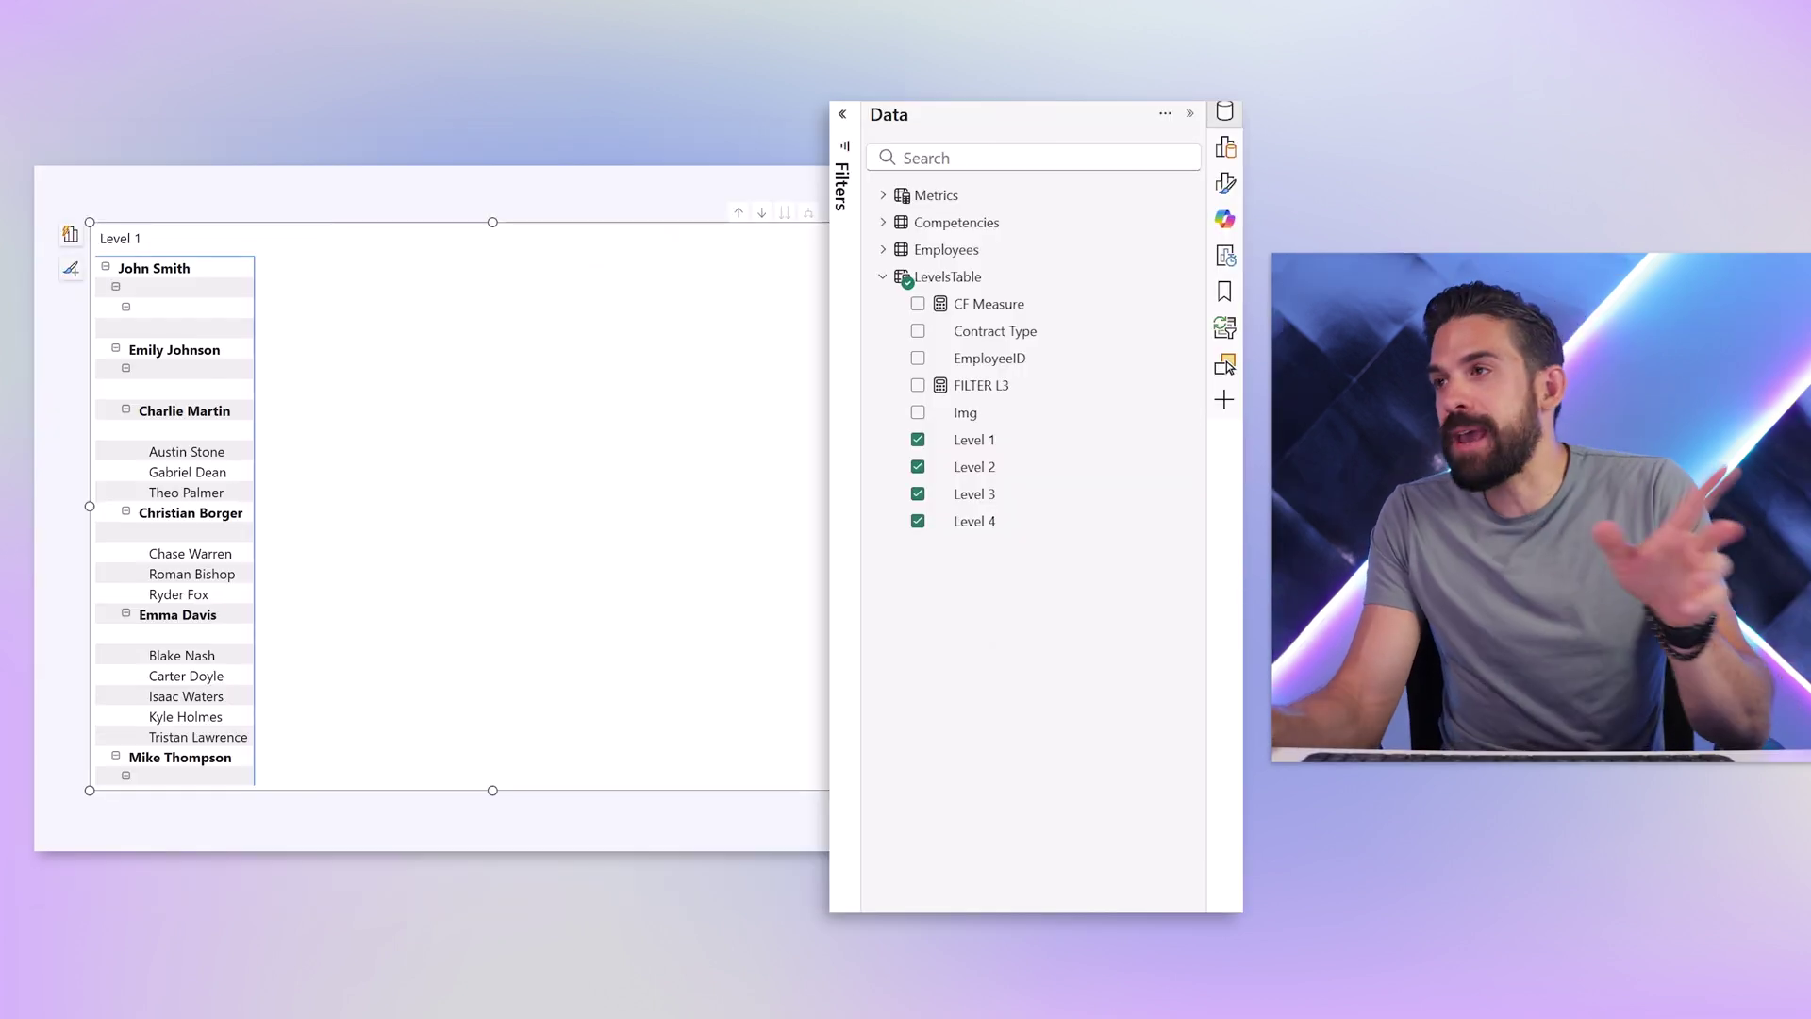
- Apply an advanced 'is not empty' filter on Level 4 to the matrix
{"action": "left_click", "coordinate": [845, 137]}
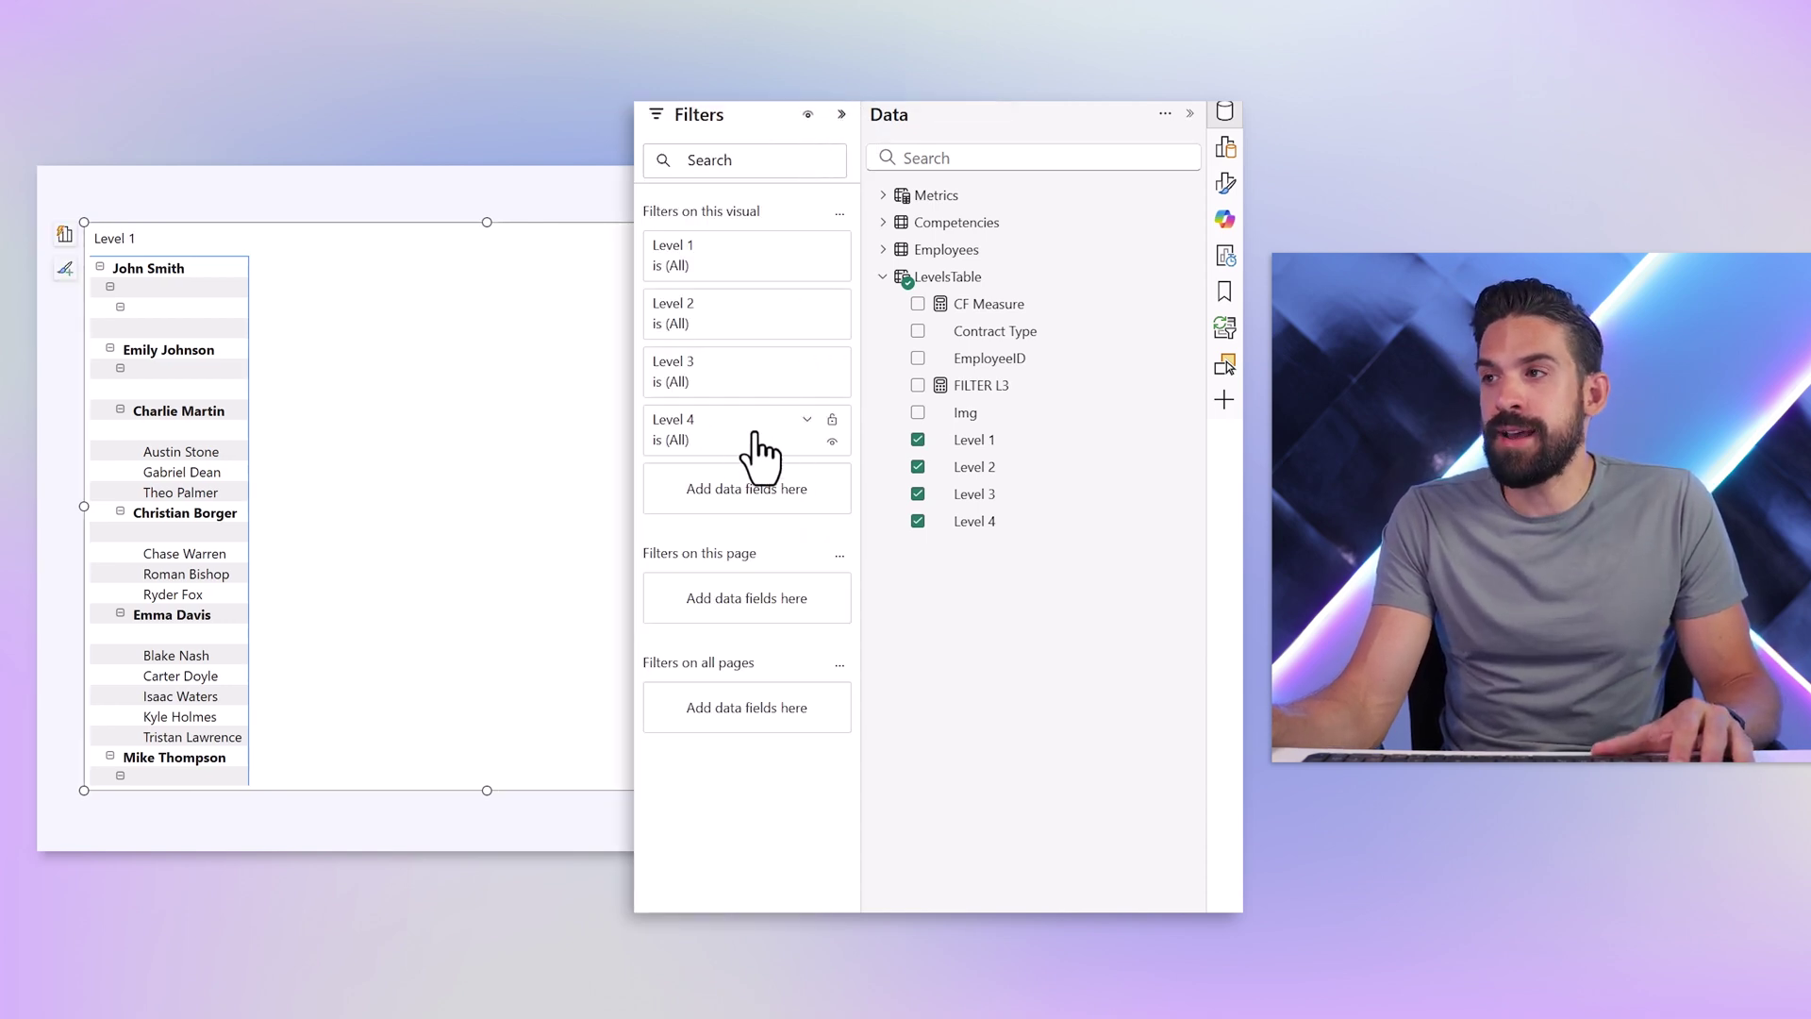
{"action": "left_click", "coordinate": [804, 426]}
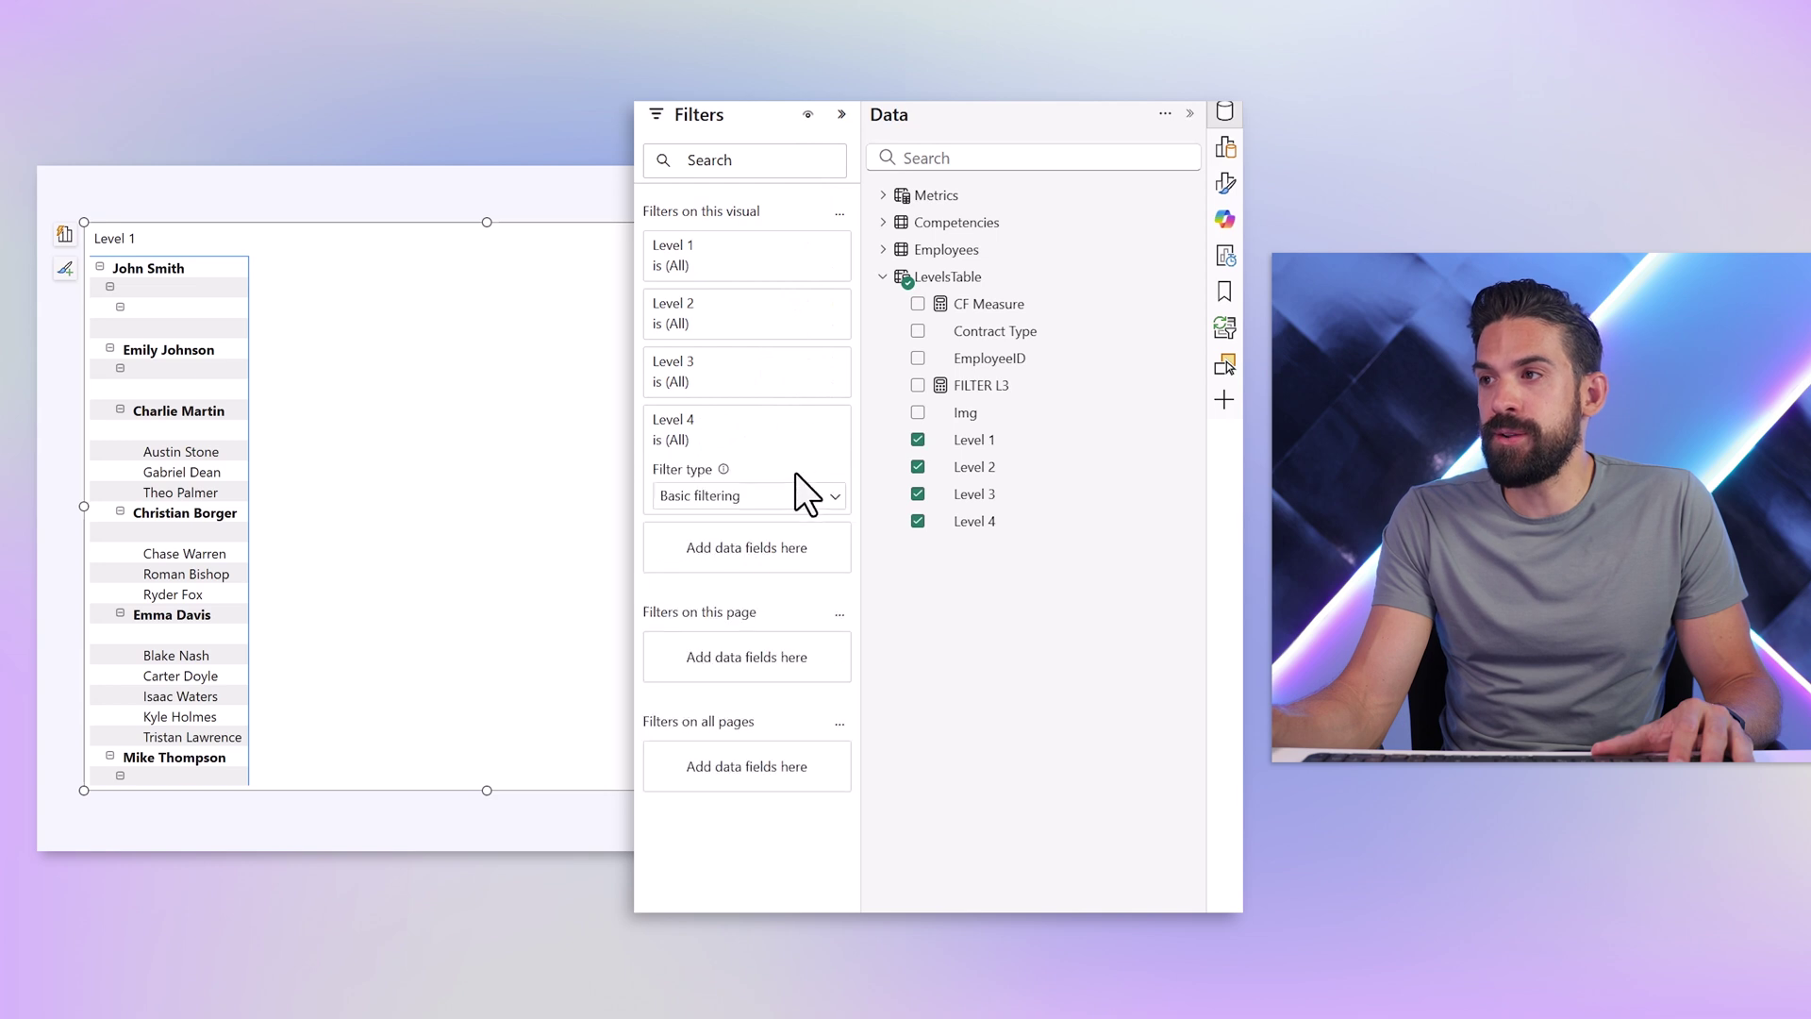
{"action": "left_click", "coordinate": [747, 497]}
{"action": "left_click", "coordinate": [752, 530]}
{"action": "left_click", "coordinate": [769, 558]}
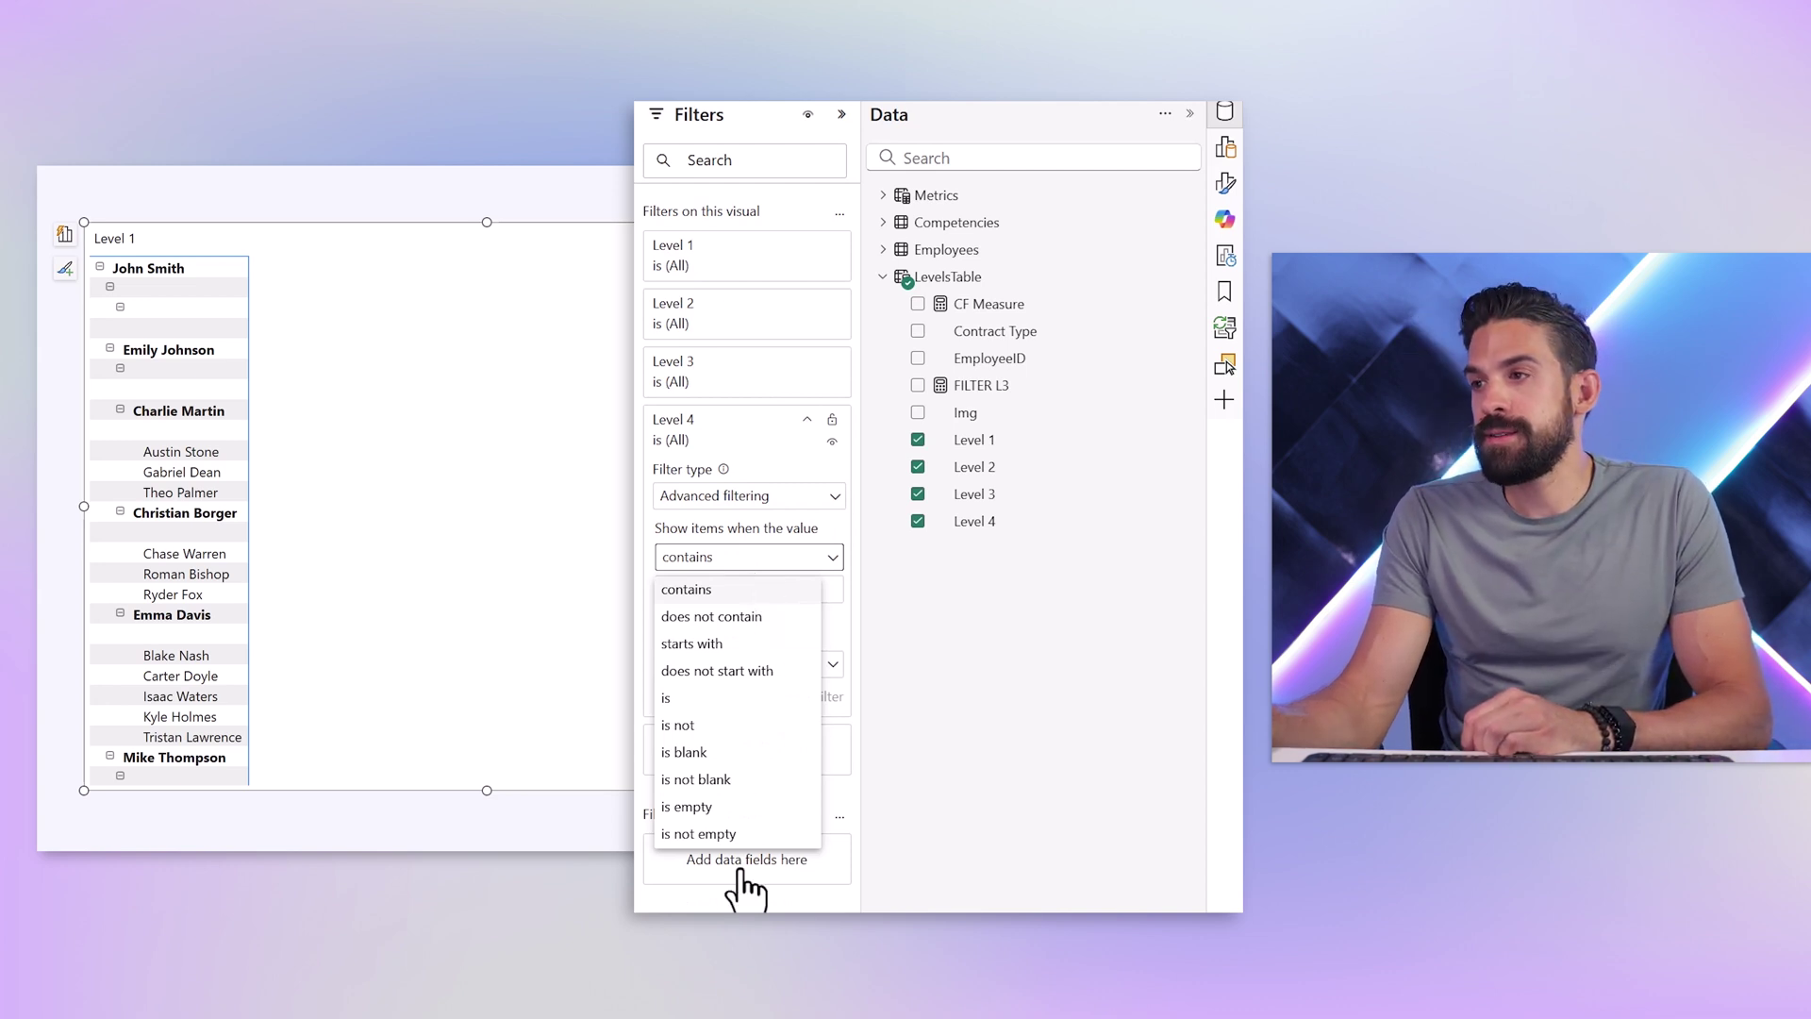
{"action": "left_click", "coordinate": [717, 835]}
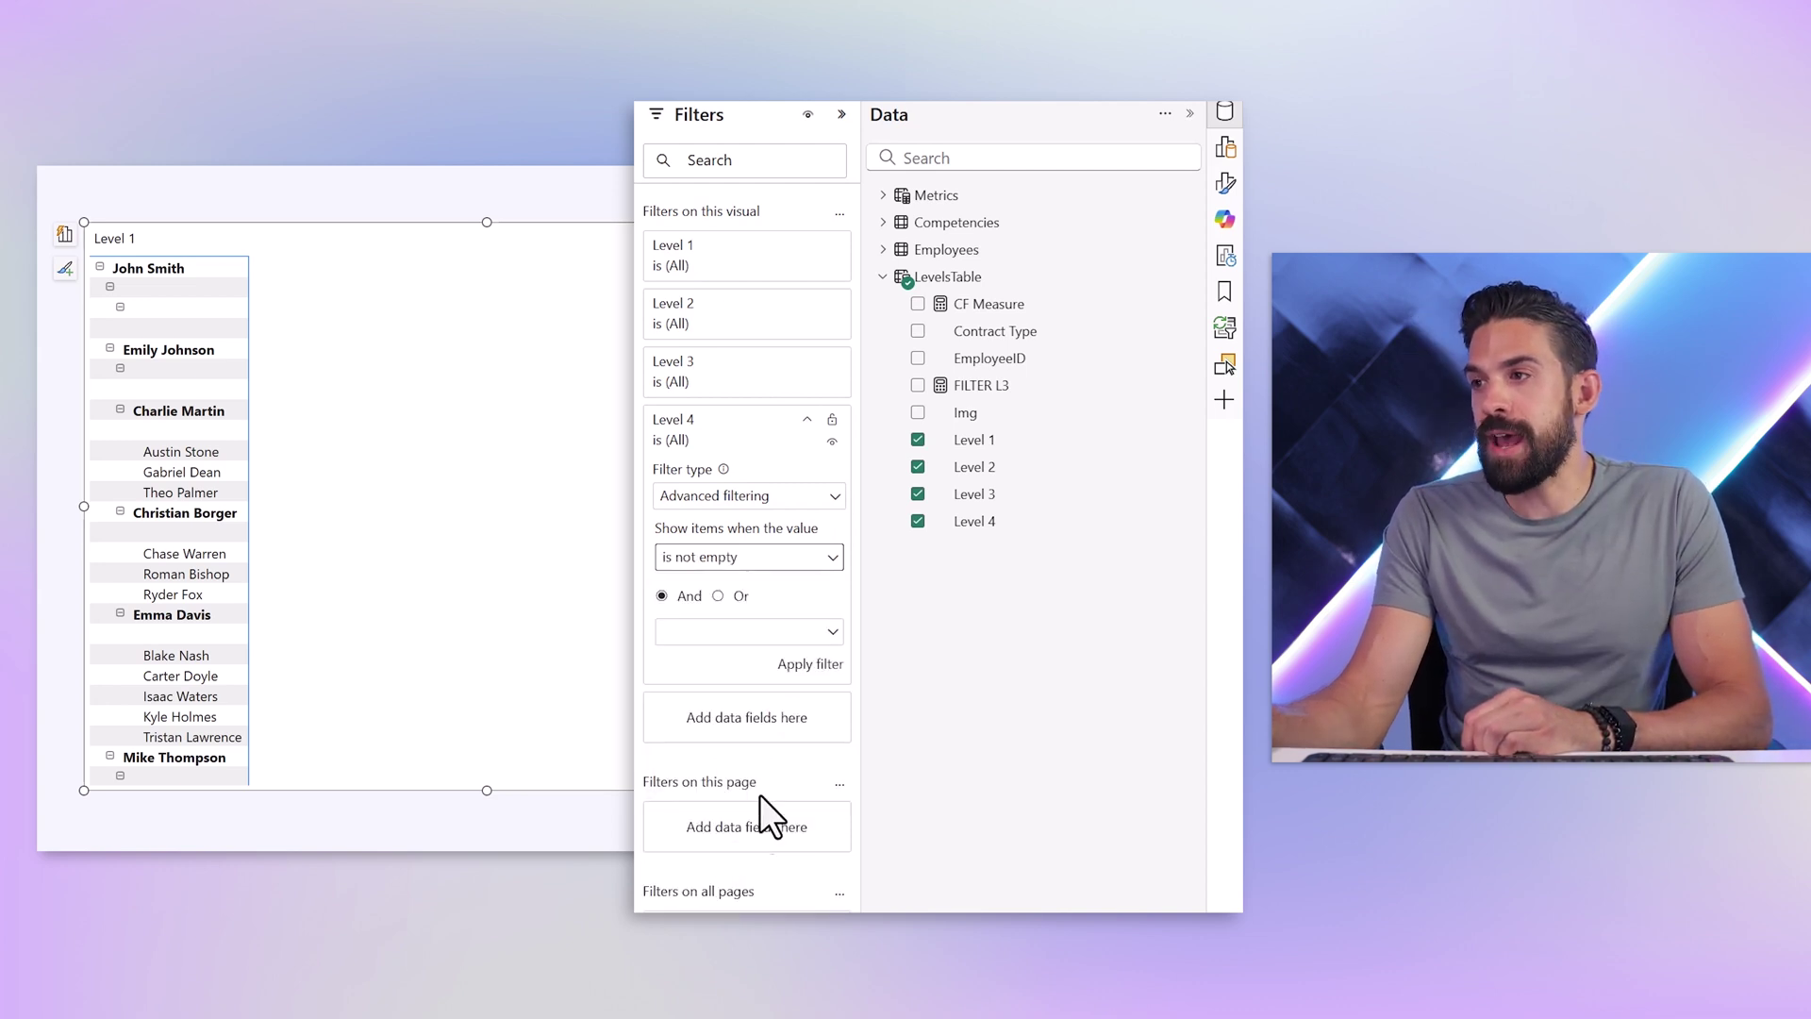
{"action": "left_click", "coordinate": [792, 668]}
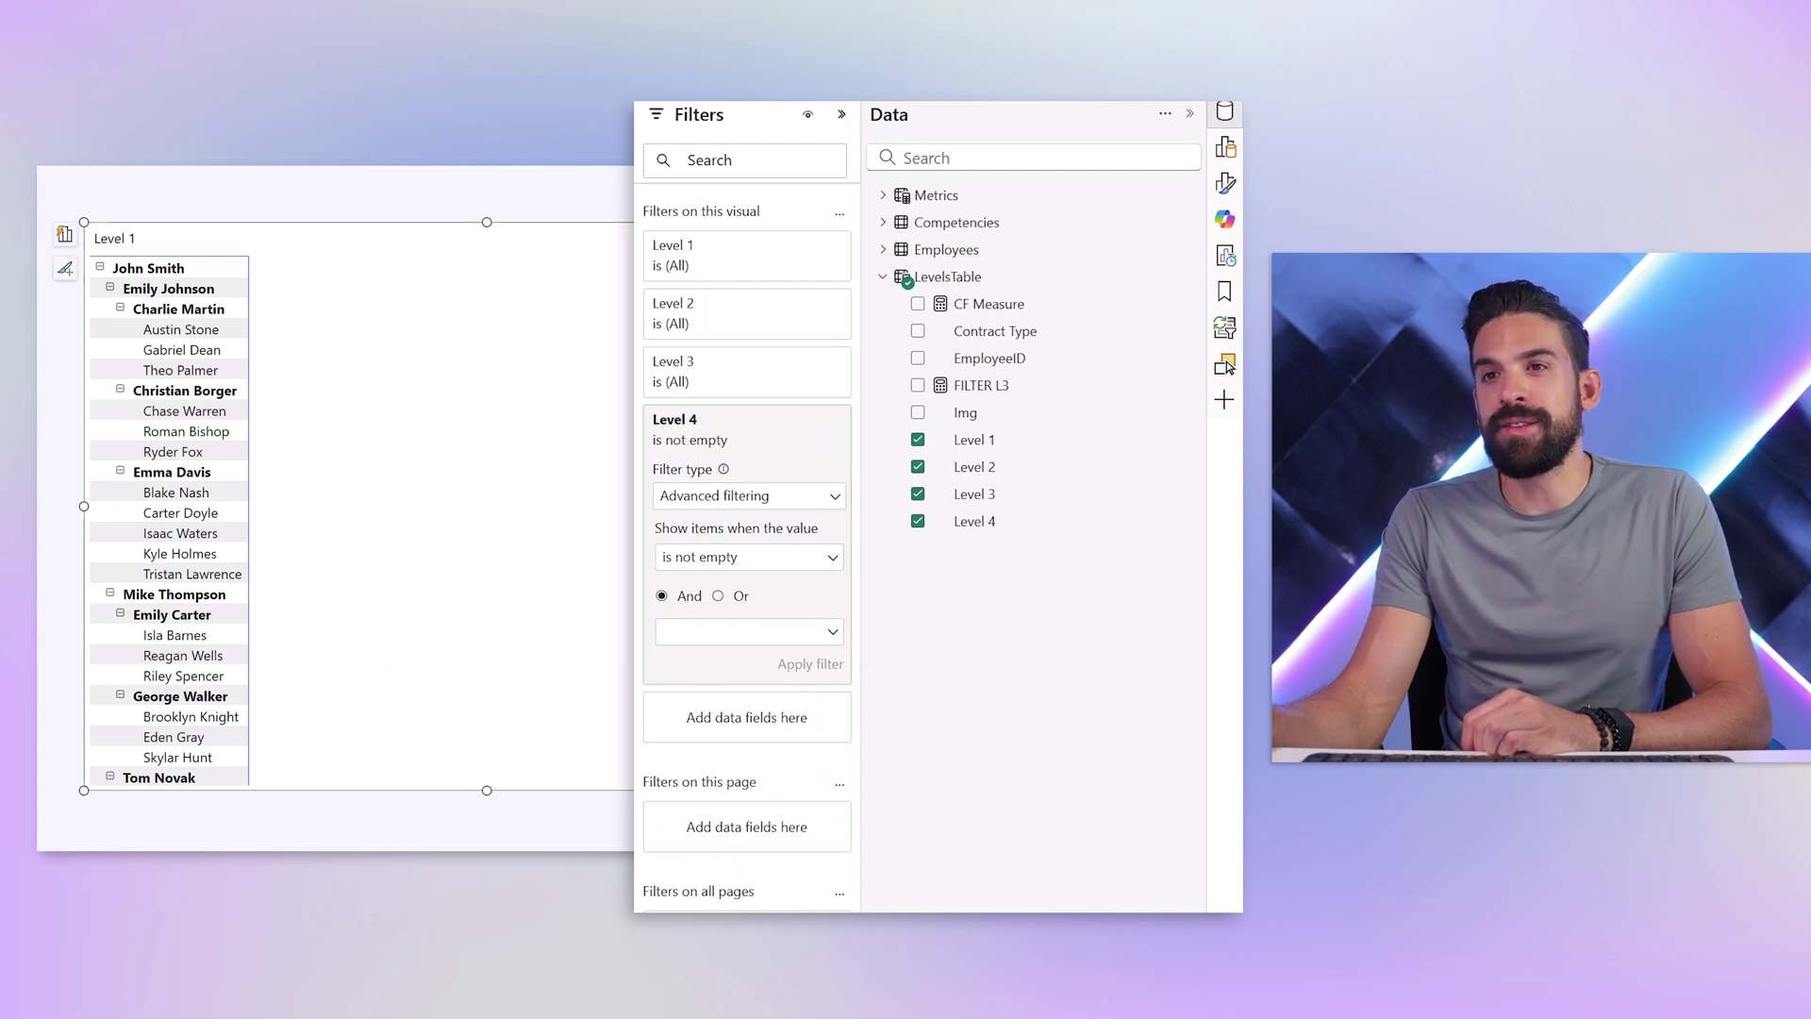
- Set the matrix layout preset to Outline, then drill up and back down to Level 4
{"action": "left_click", "coordinate": [1225, 188]}
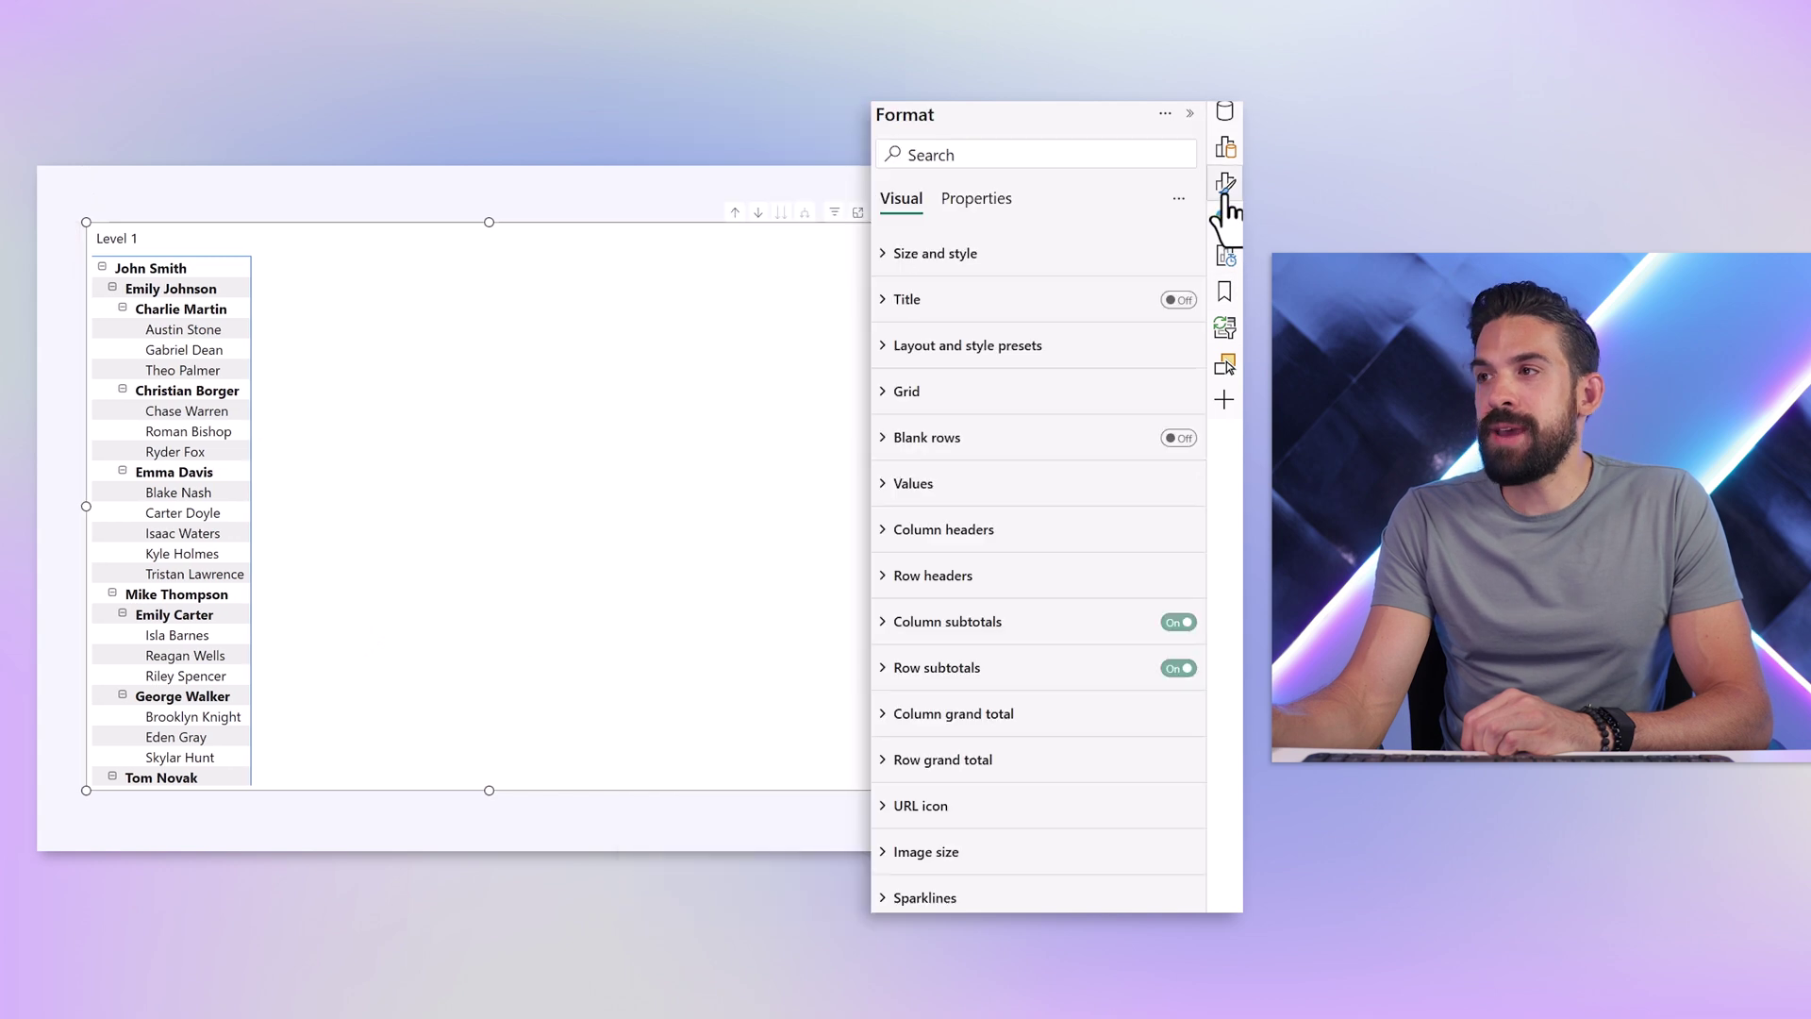
{"action": "left_click", "coordinate": [1003, 346]}
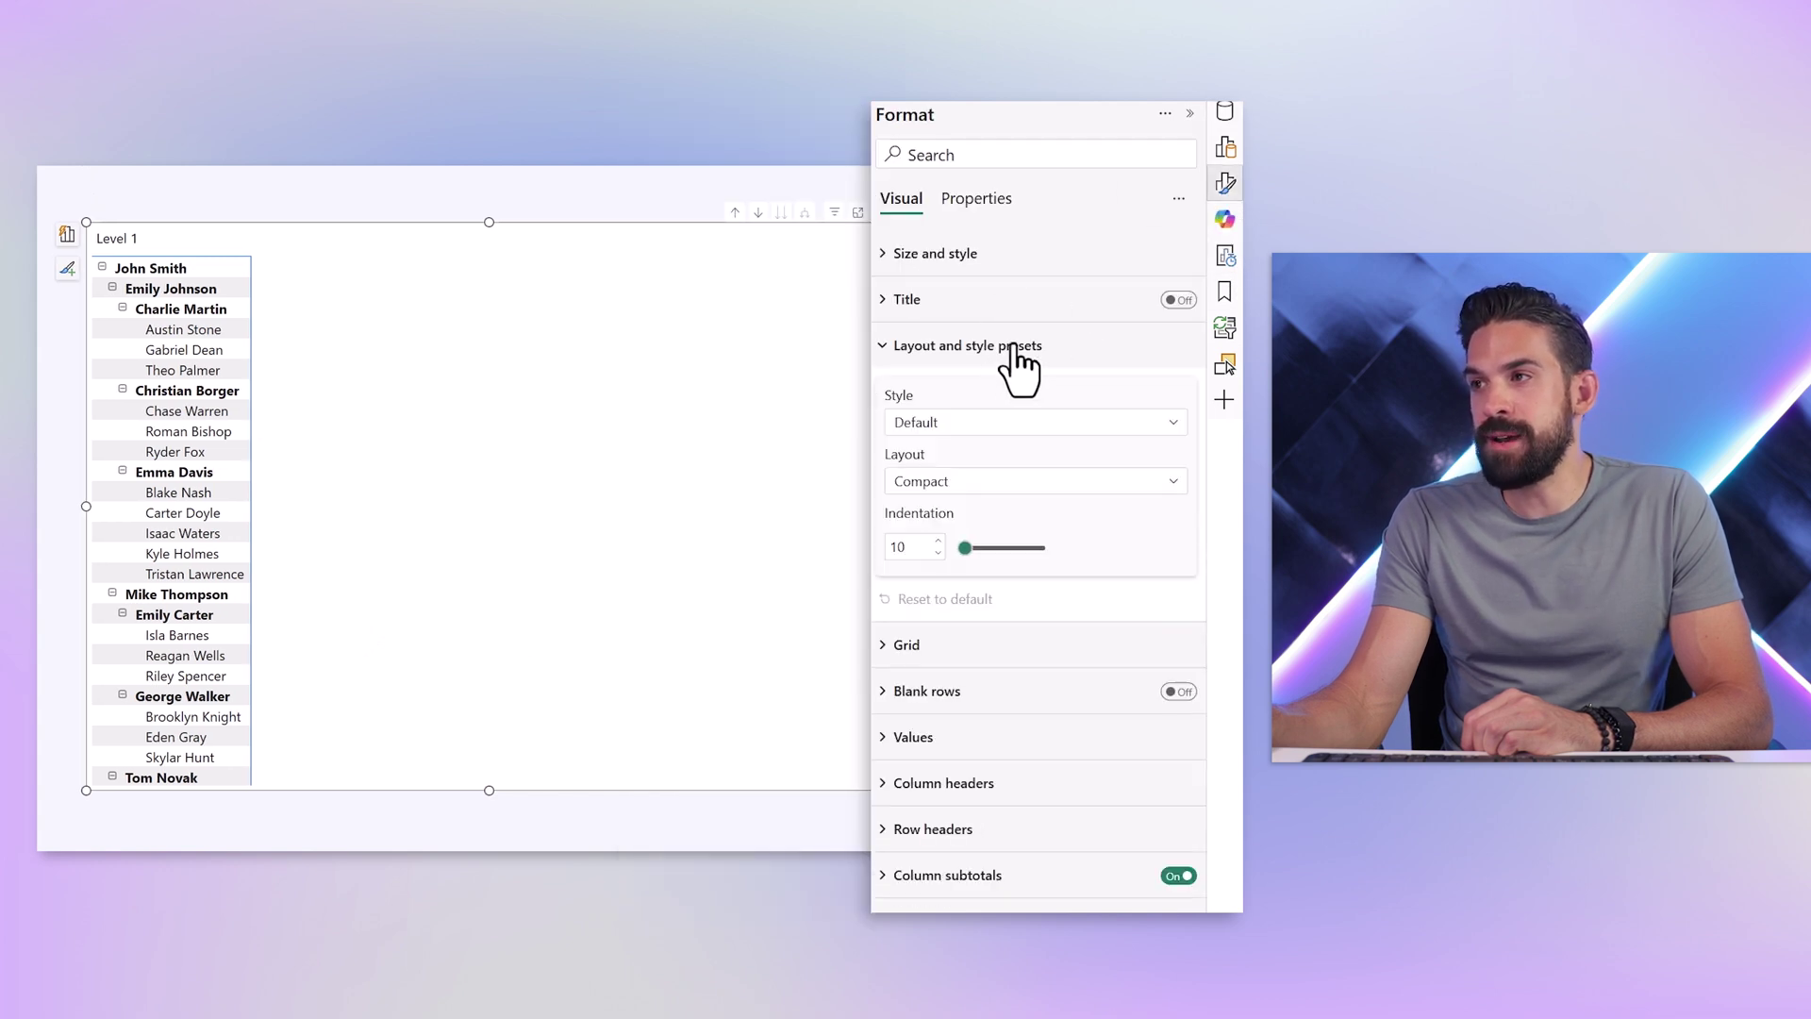
{"action": "left_click", "coordinate": [955, 483]}
{"action": "left_click", "coordinate": [960, 534]}
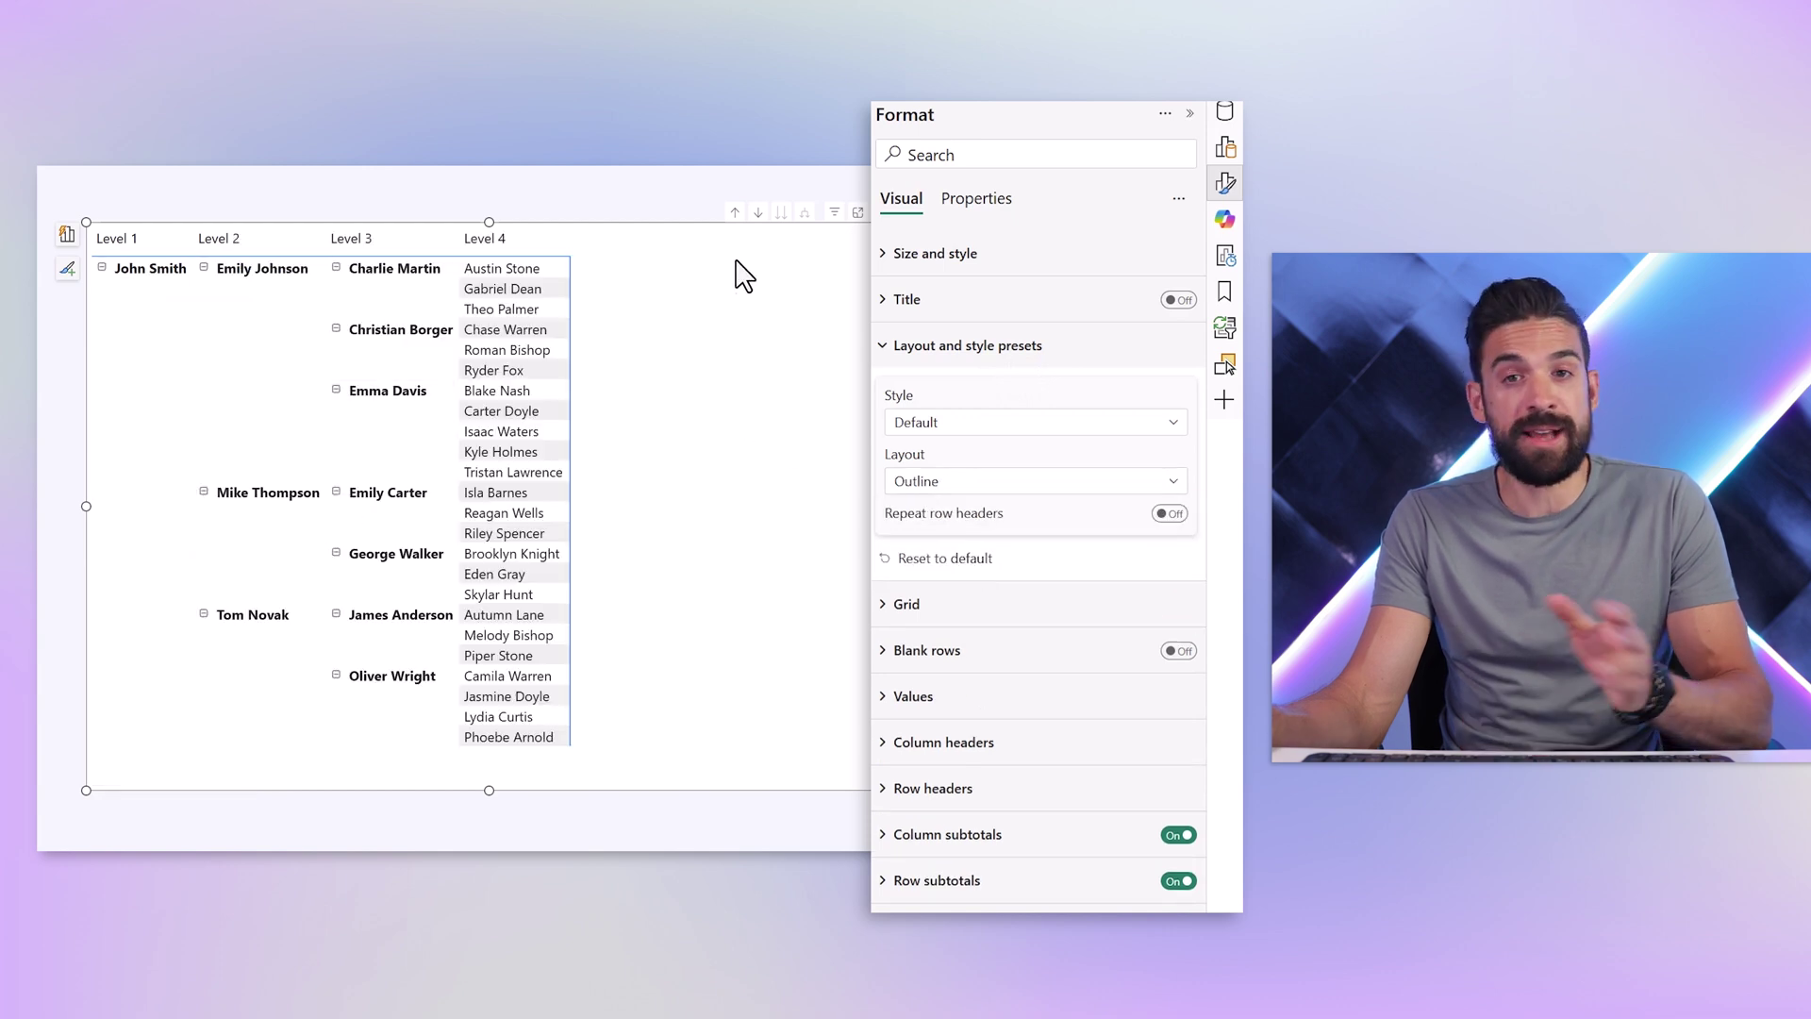
{"action": "left_click", "coordinate": [734, 213]}
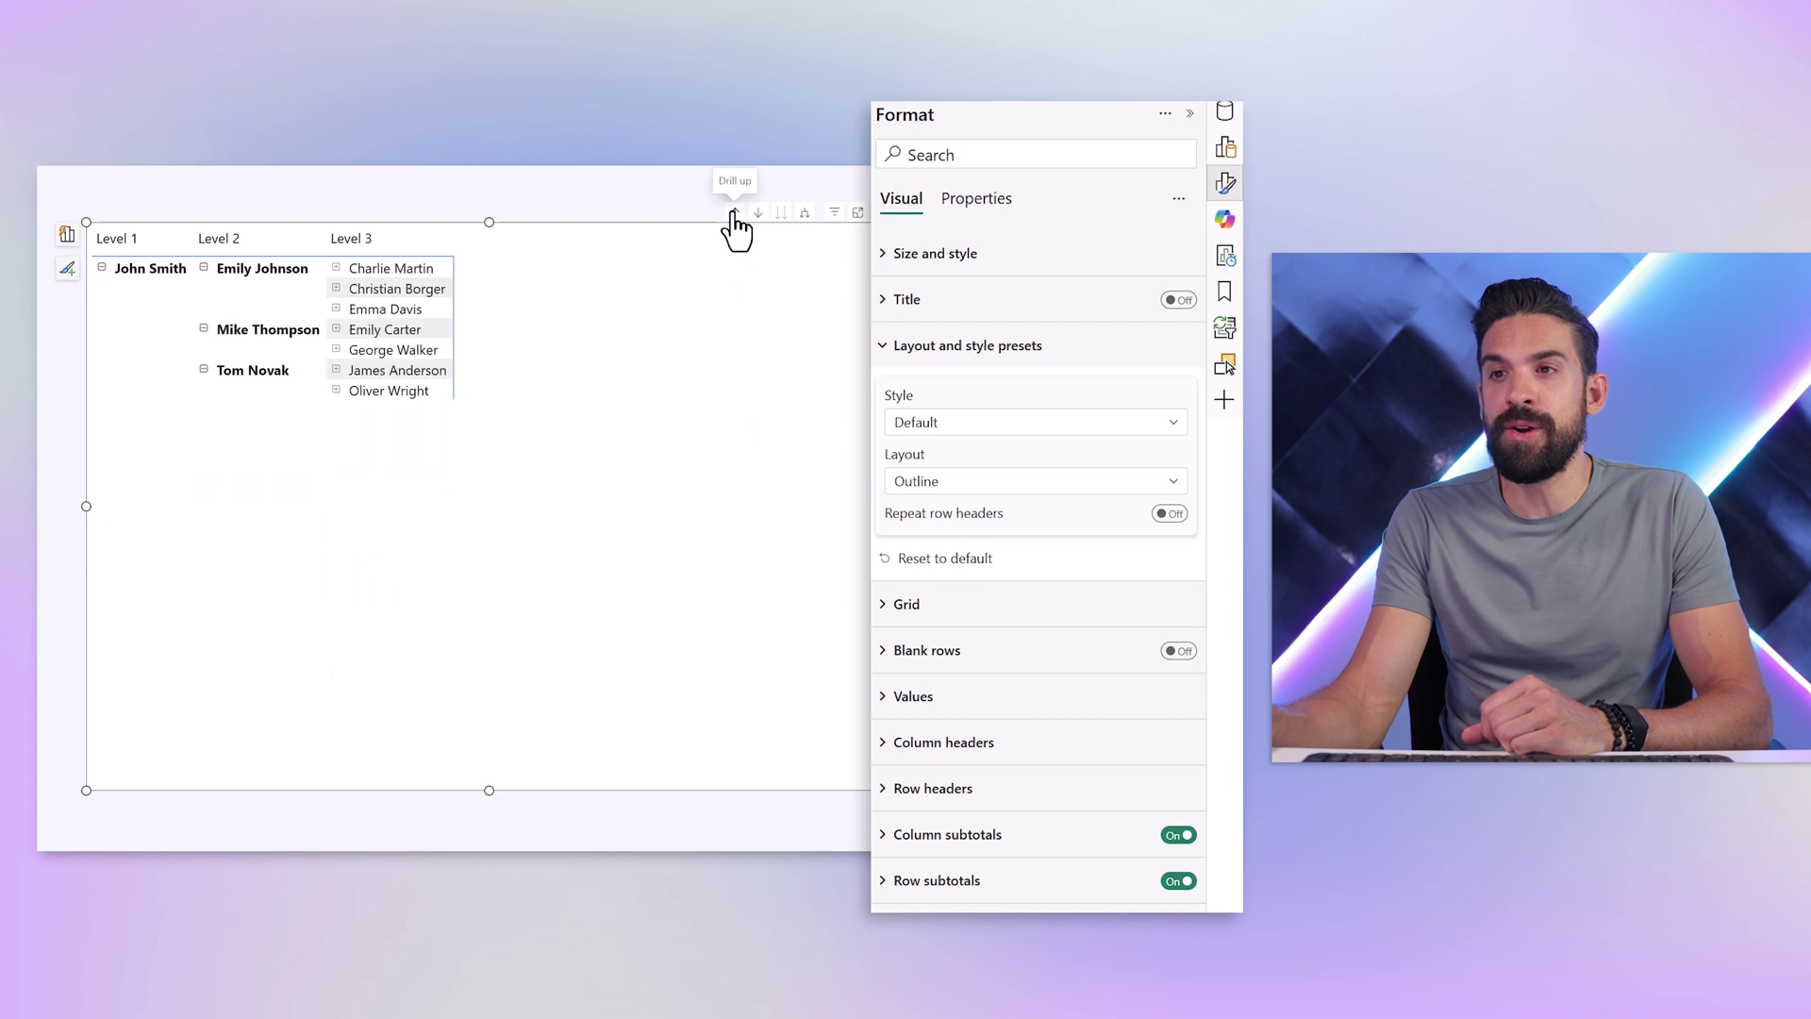
{"action": "left_click", "coordinate": [804, 215]}
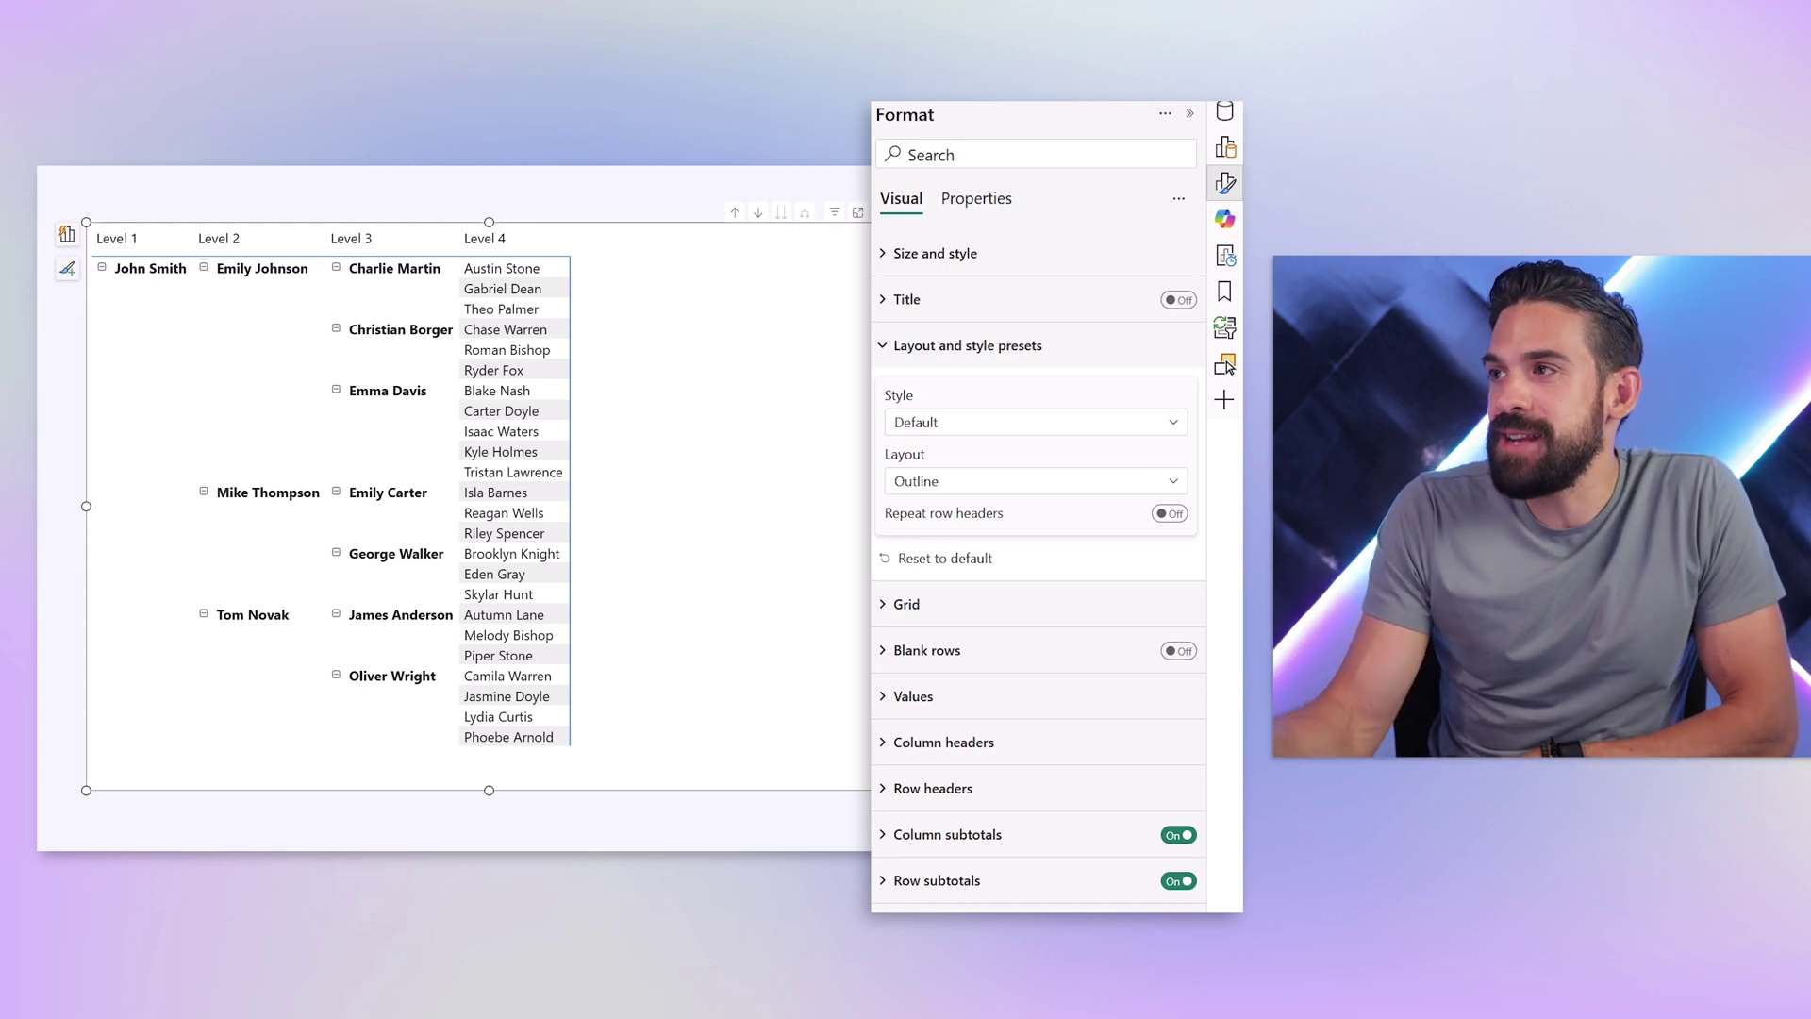
{"action": "left_click", "coordinate": [1226, 151]}
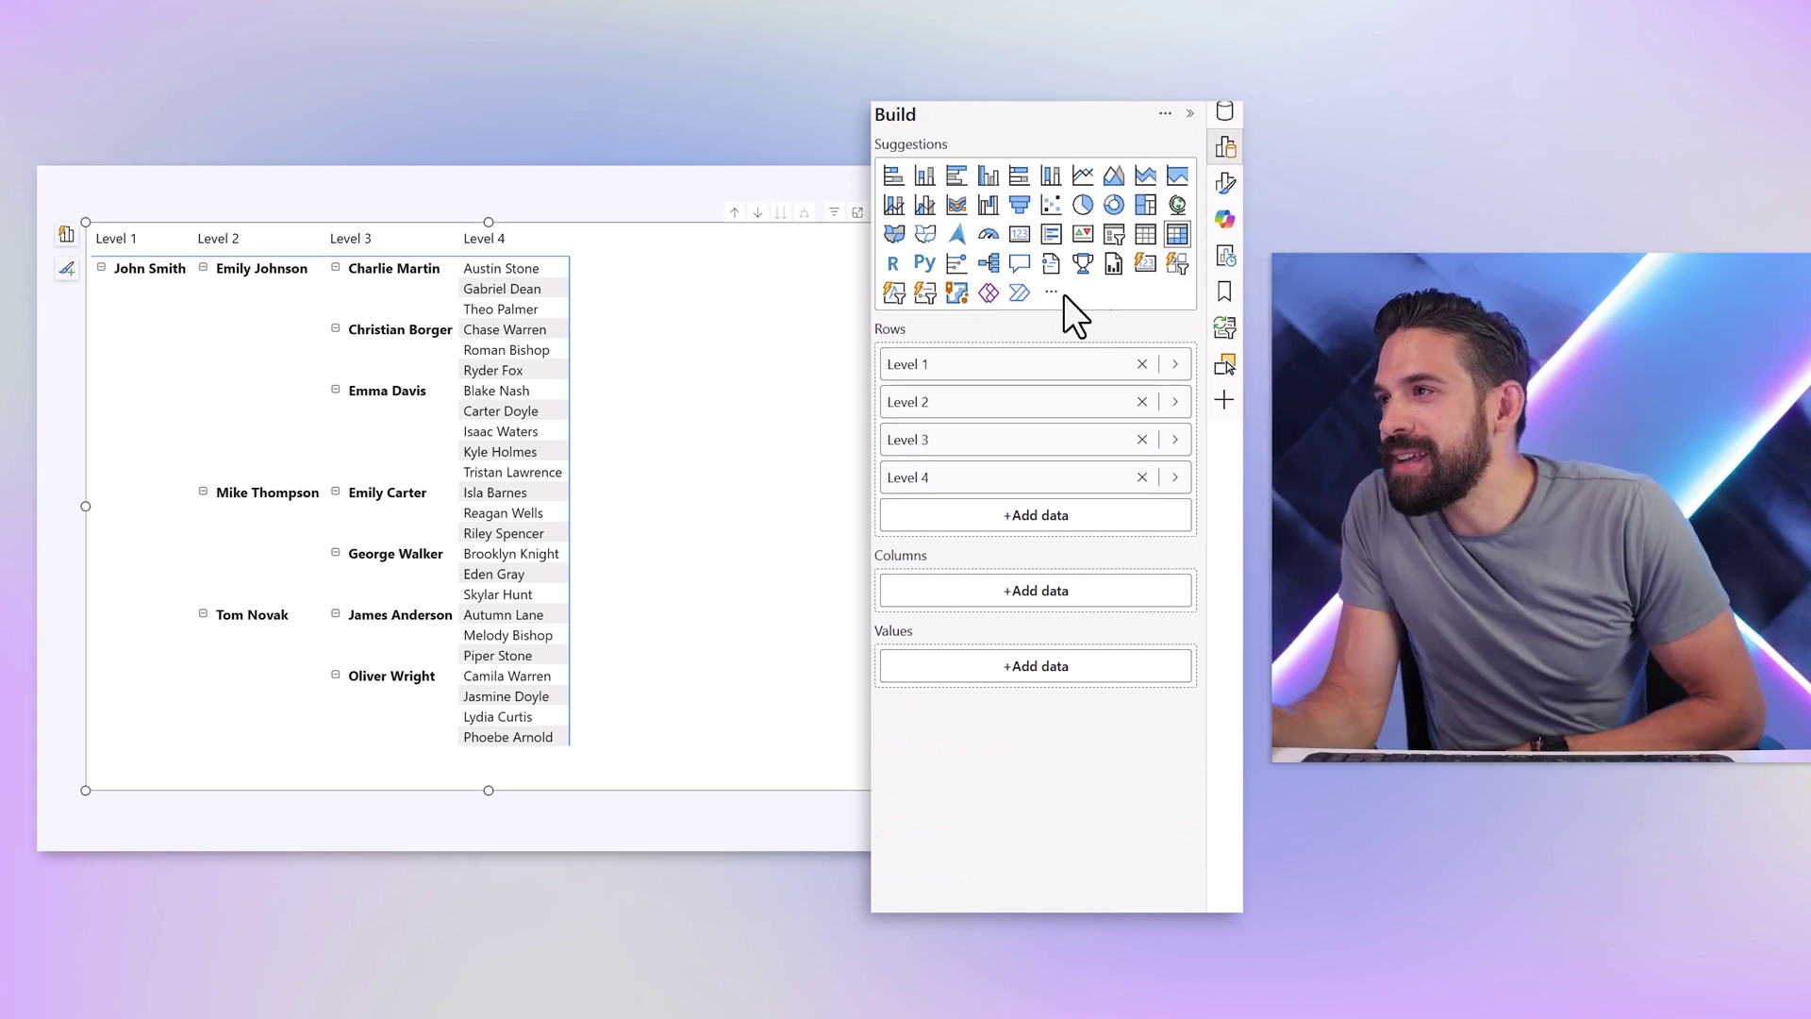
- Convert the matrix into a decomposition tree analyzing Level 1, expanded into Level 2
{"action": "left_click", "coordinate": [989, 264]}
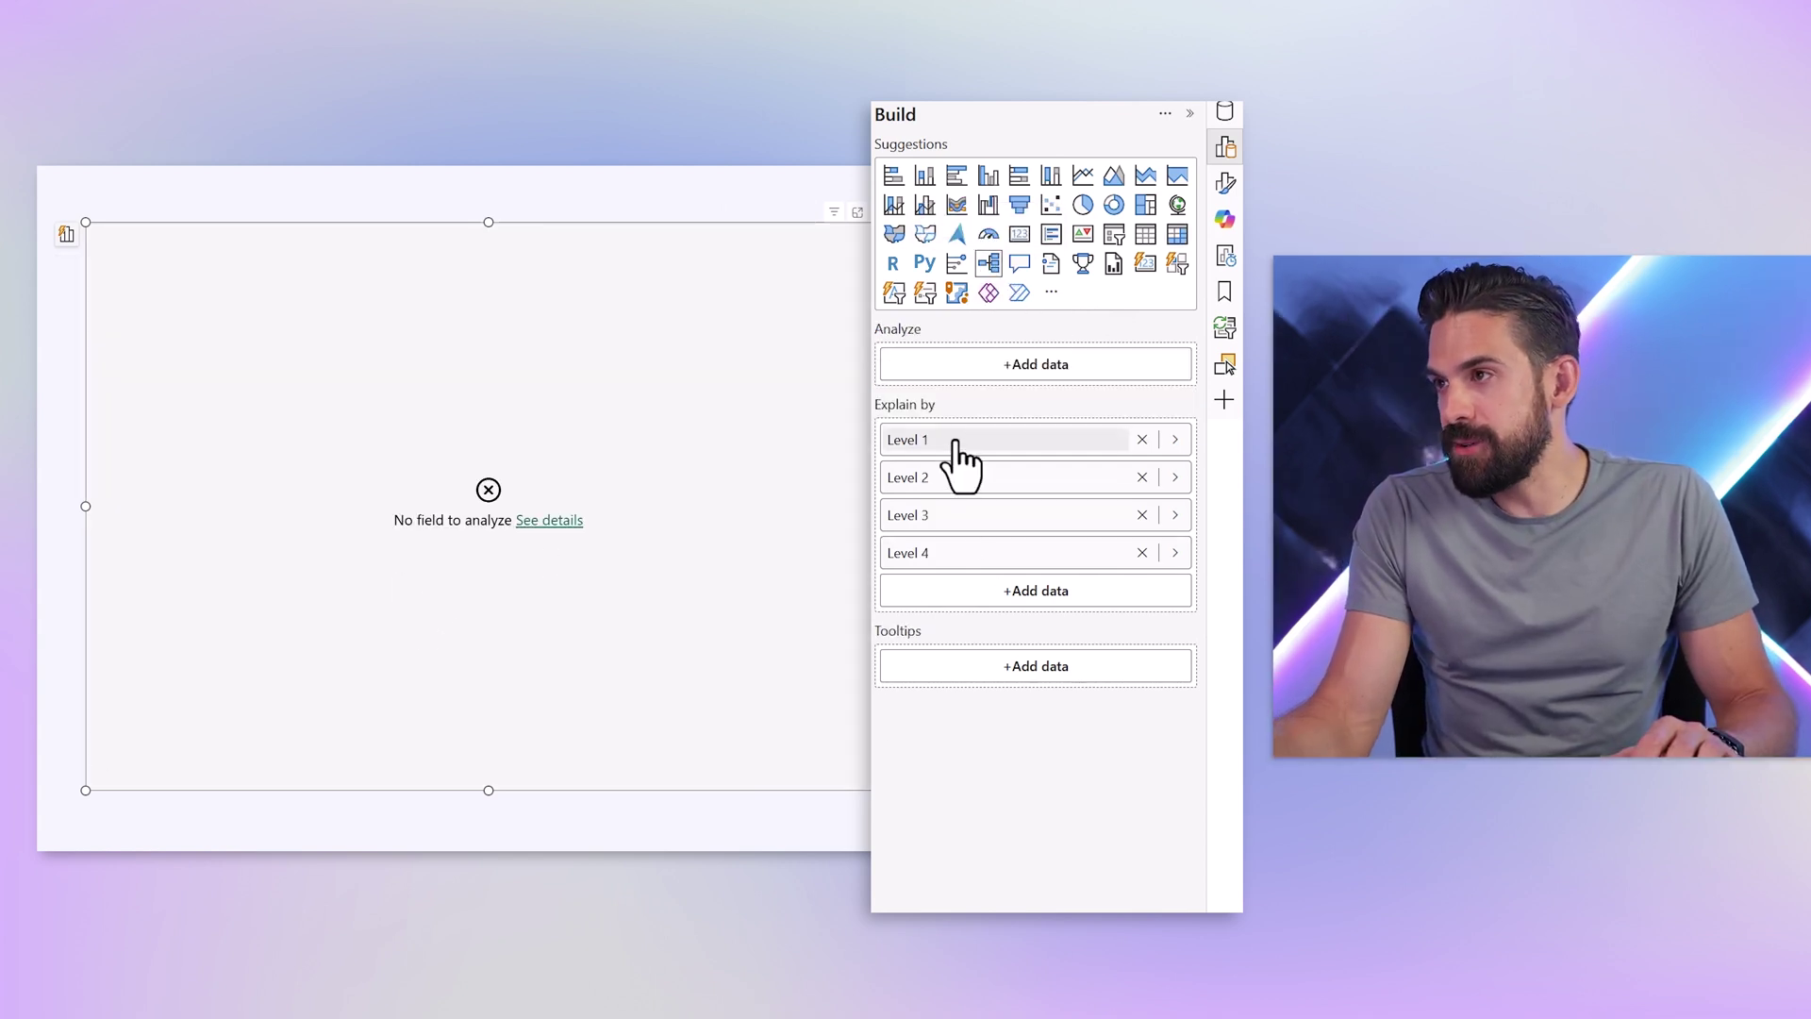
{"action": "left_click_drag", "start_coordinate": [948, 443], "coordinate": [999, 372]}
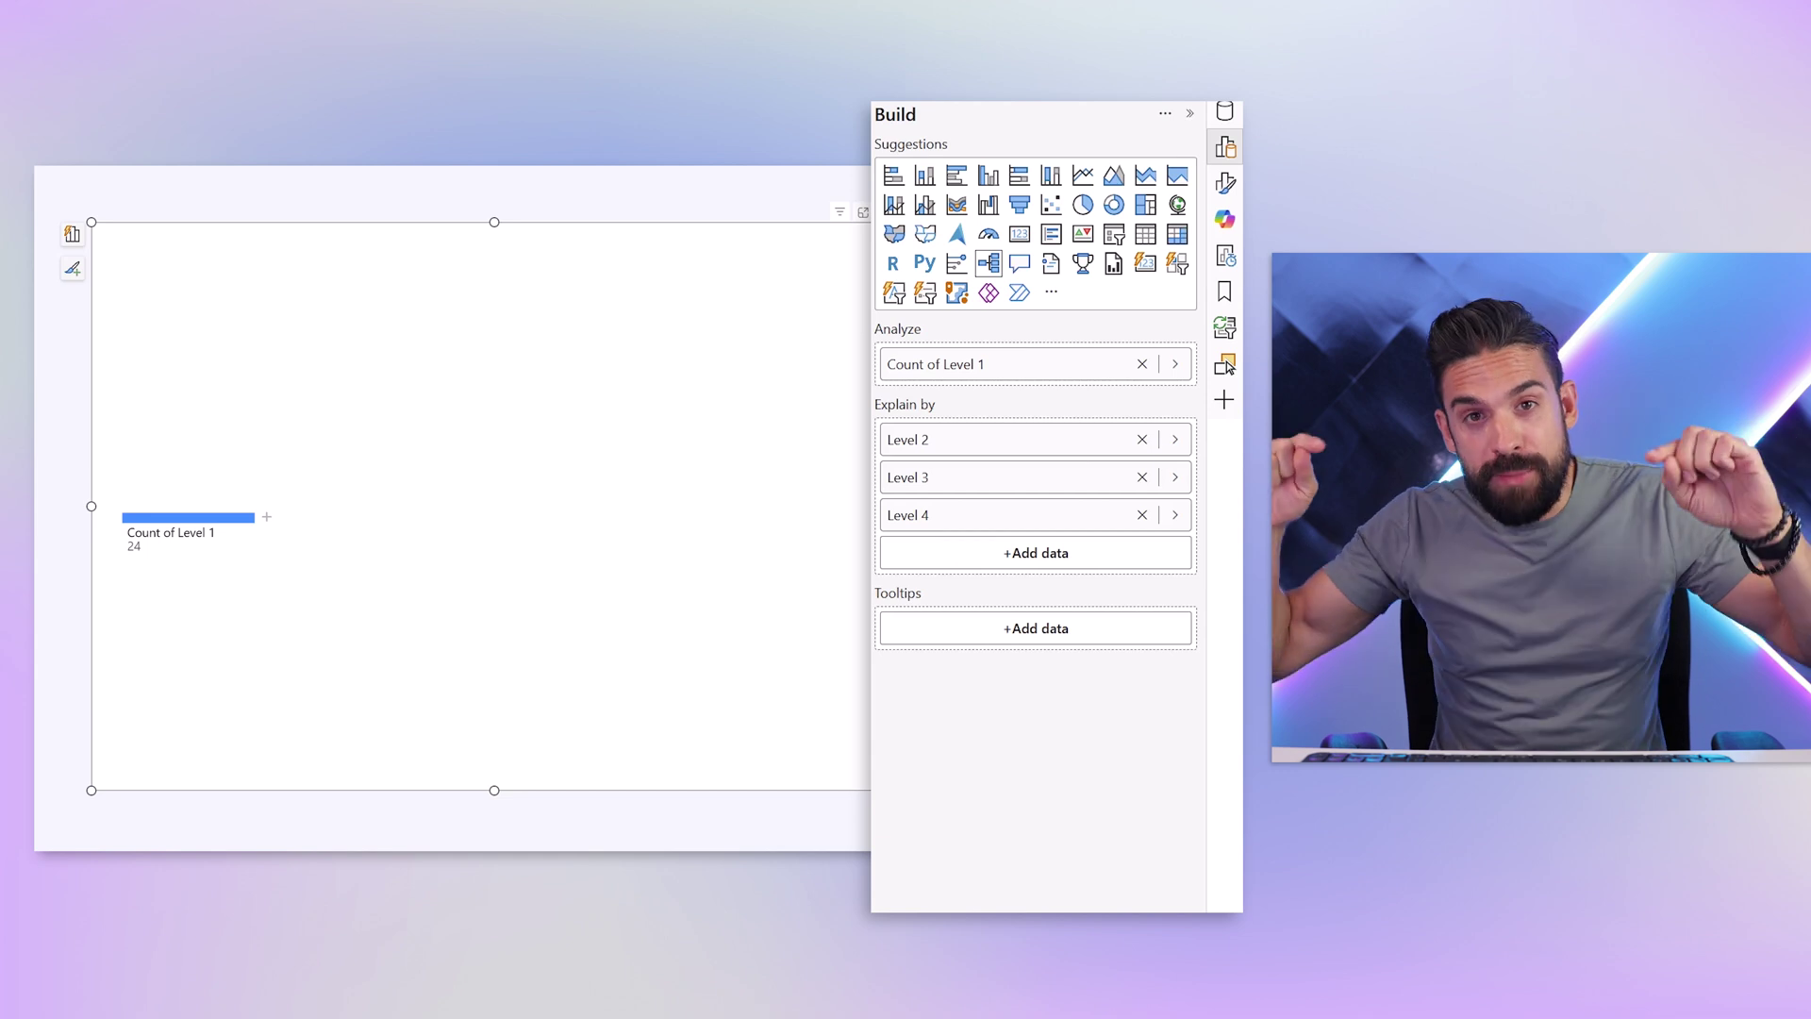
{"action": "left_click", "coordinate": [269, 518]}
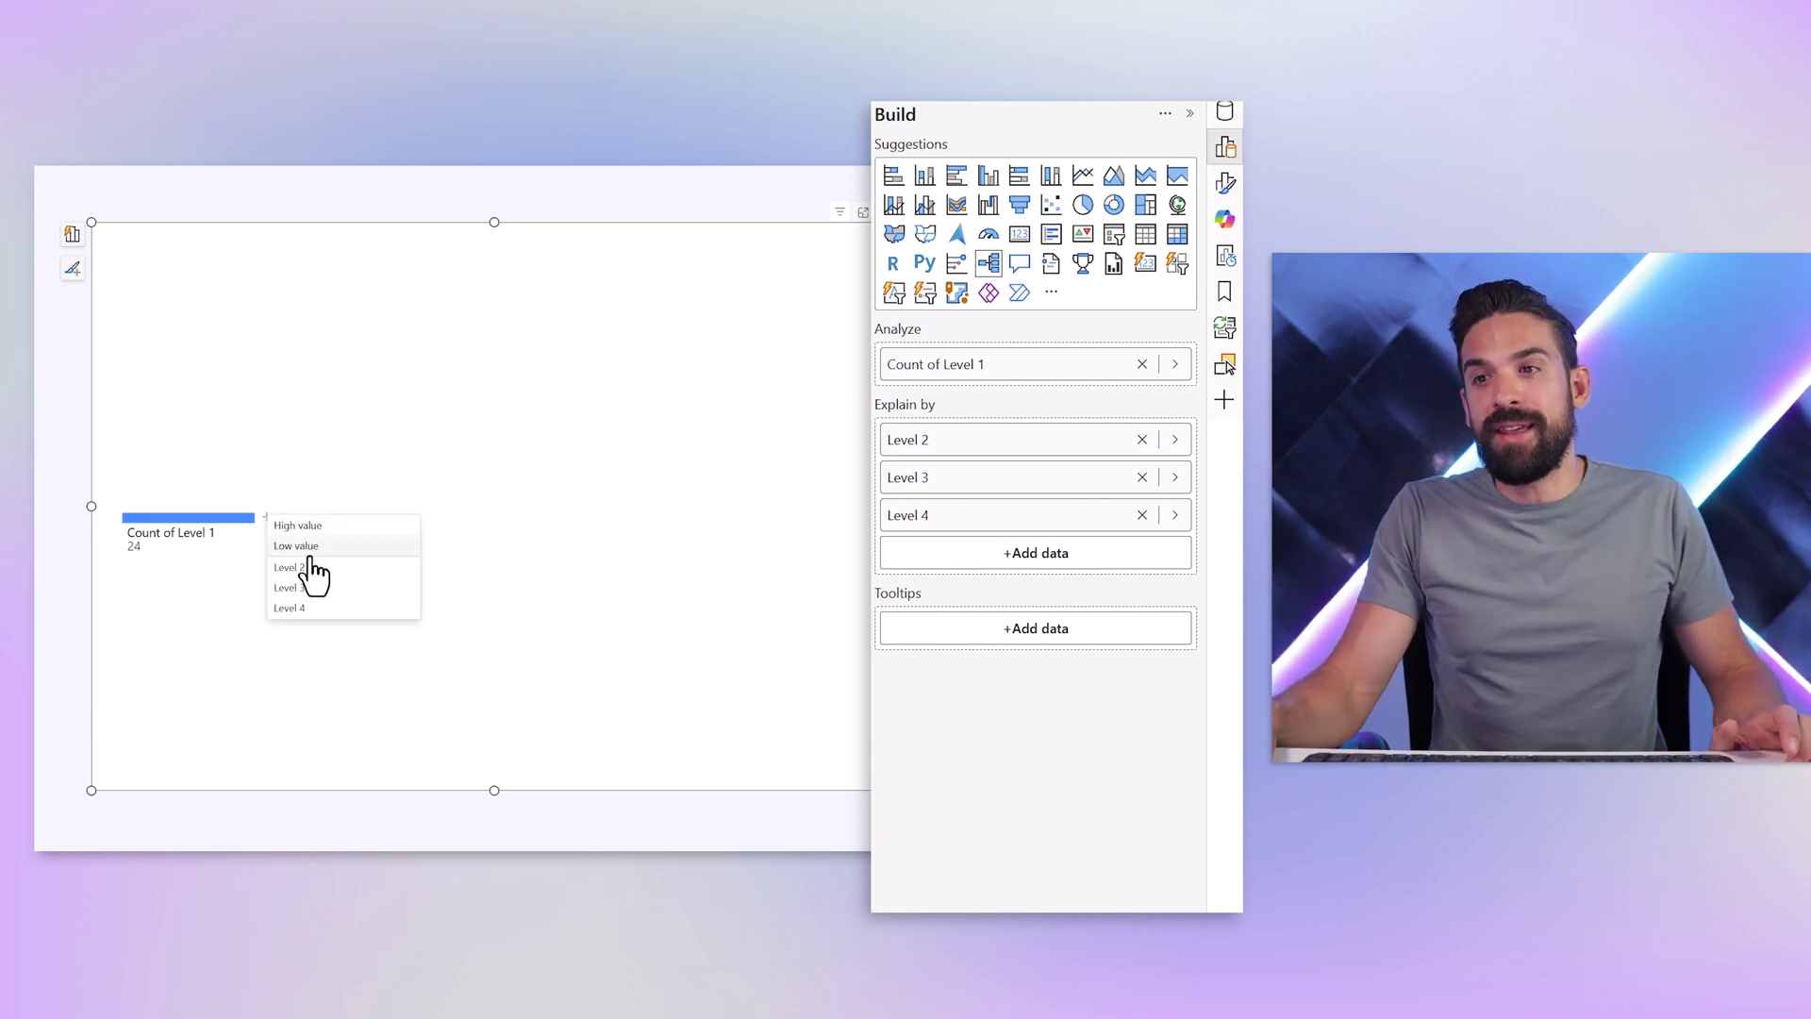
{"action": "left_click", "coordinate": [310, 567]}
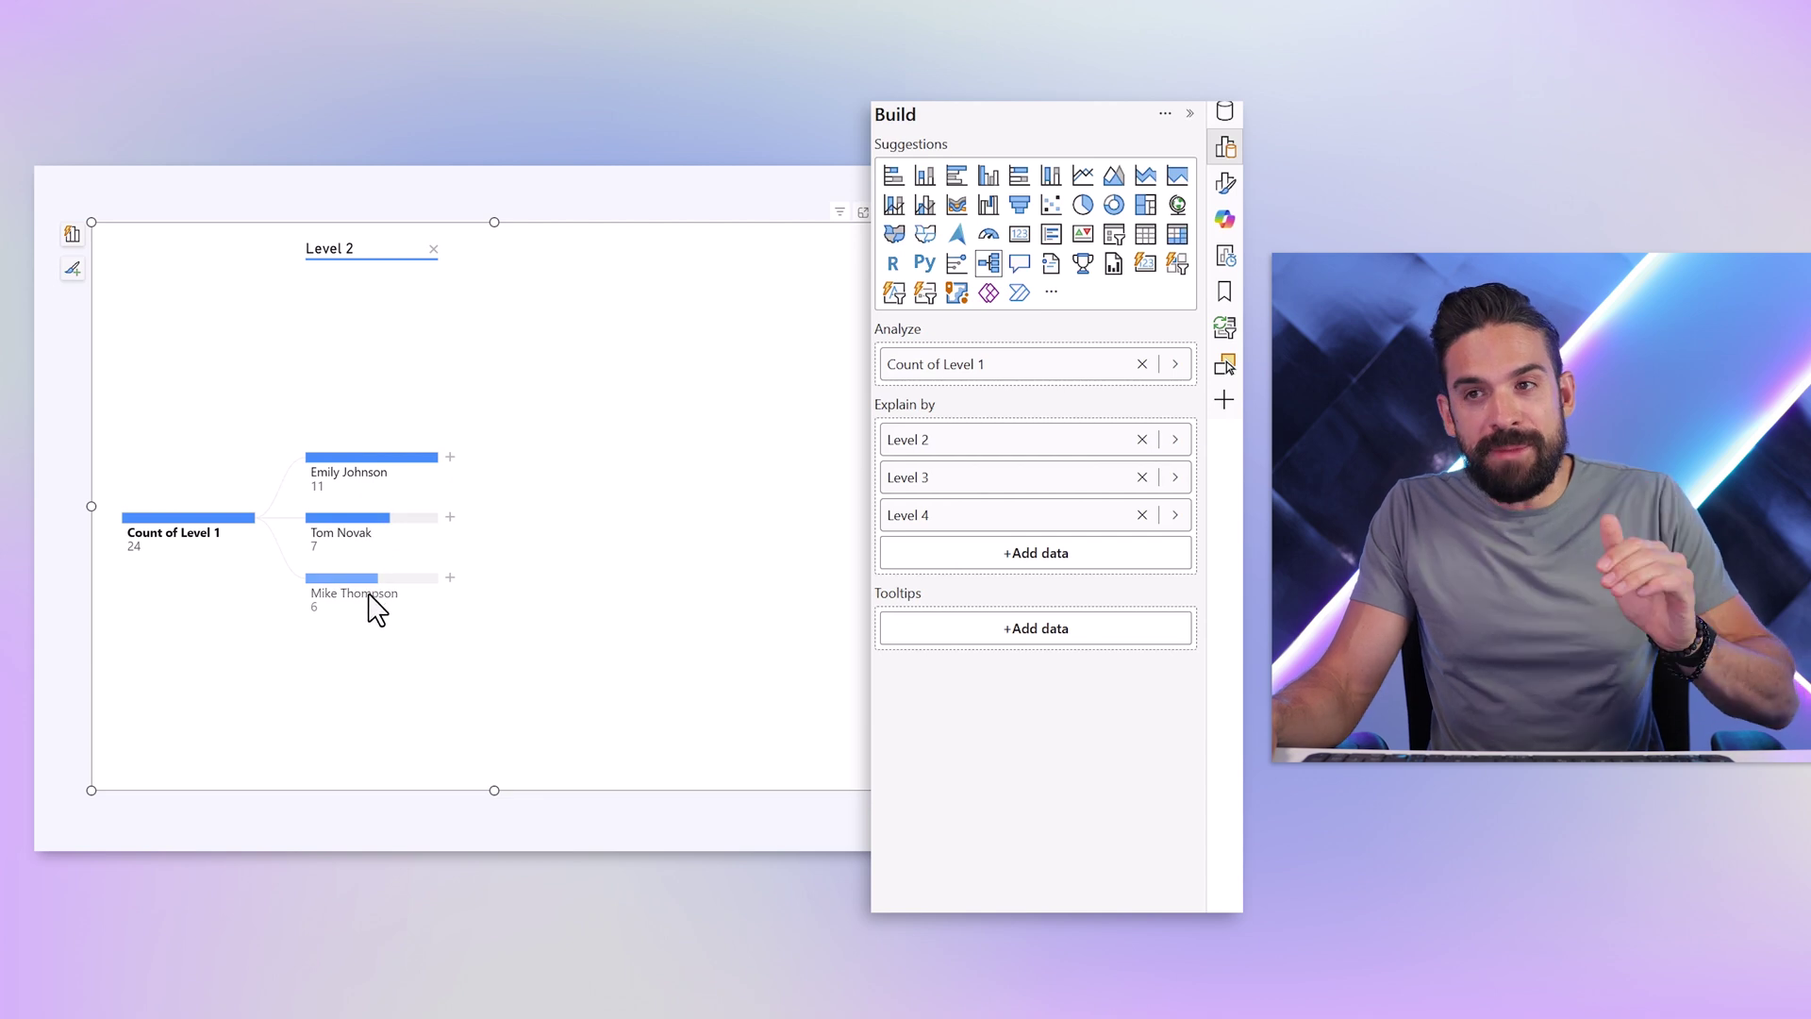
{"action": "mouse_move", "coordinate": [367, 597]}
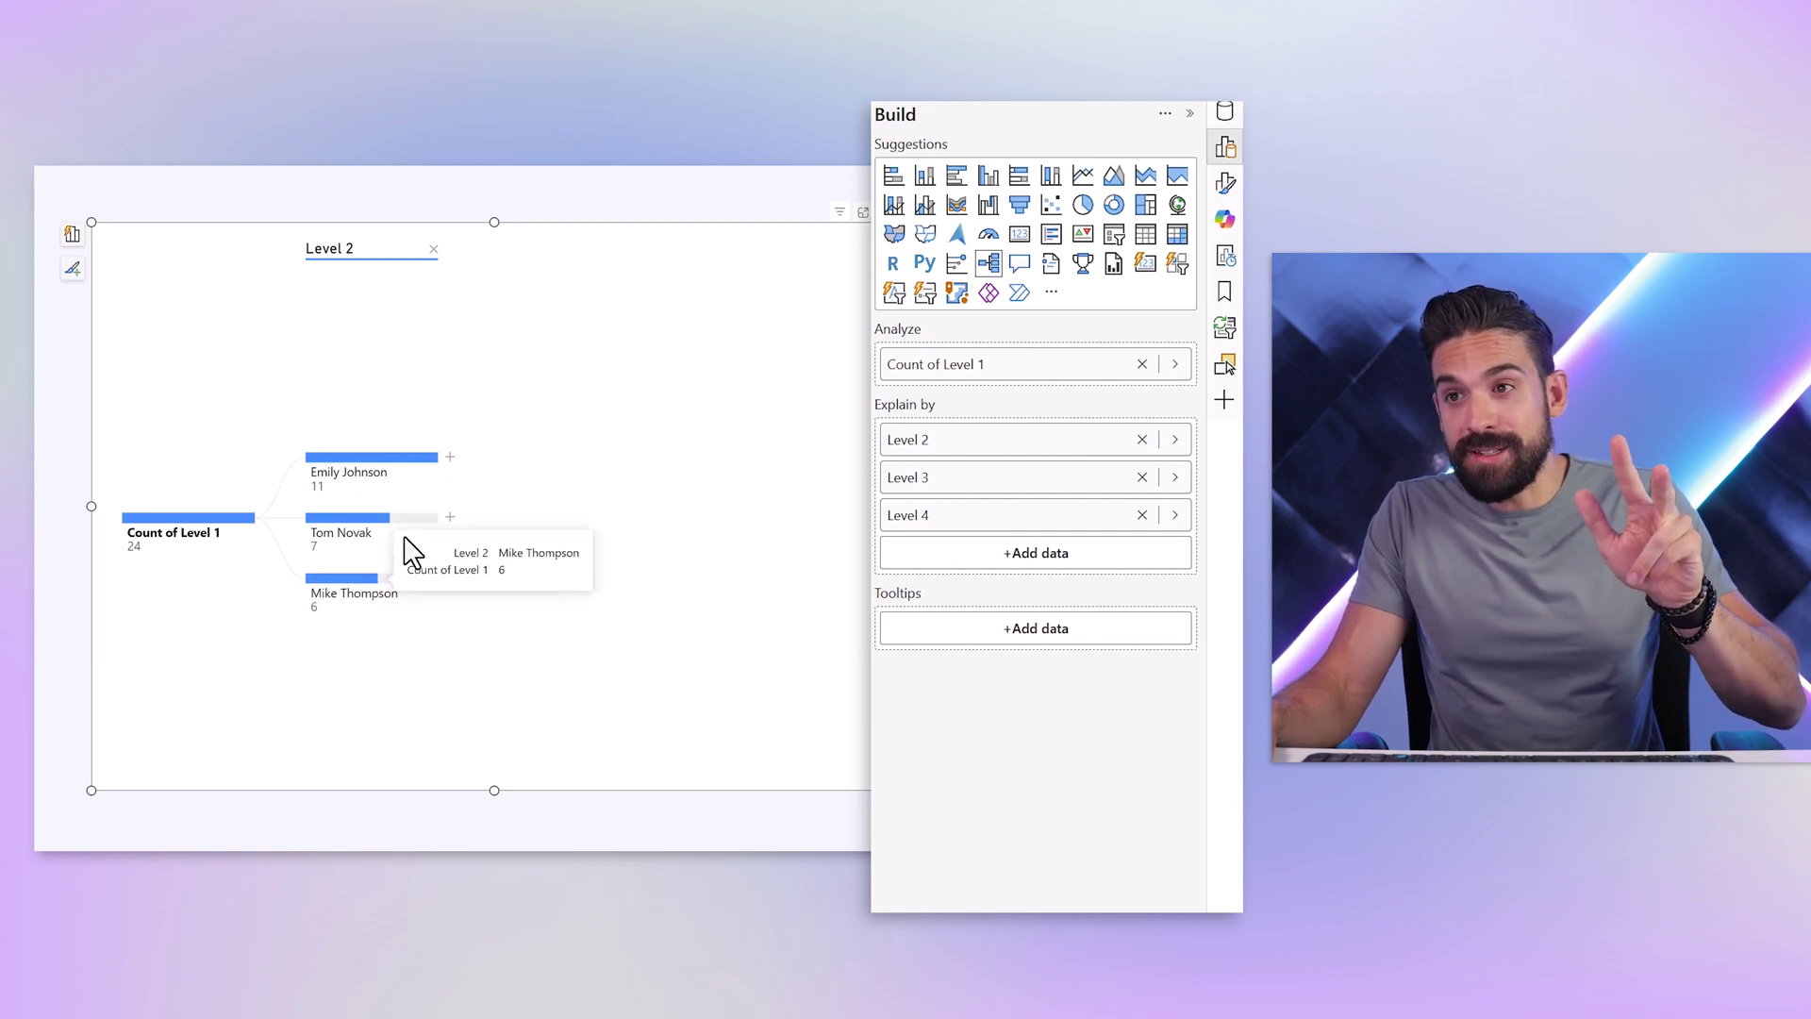
- Drill the top Level 2 node into Level 3, then the top Level 3 node into Level 4
{"action": "left_click", "coordinate": [451, 460]}
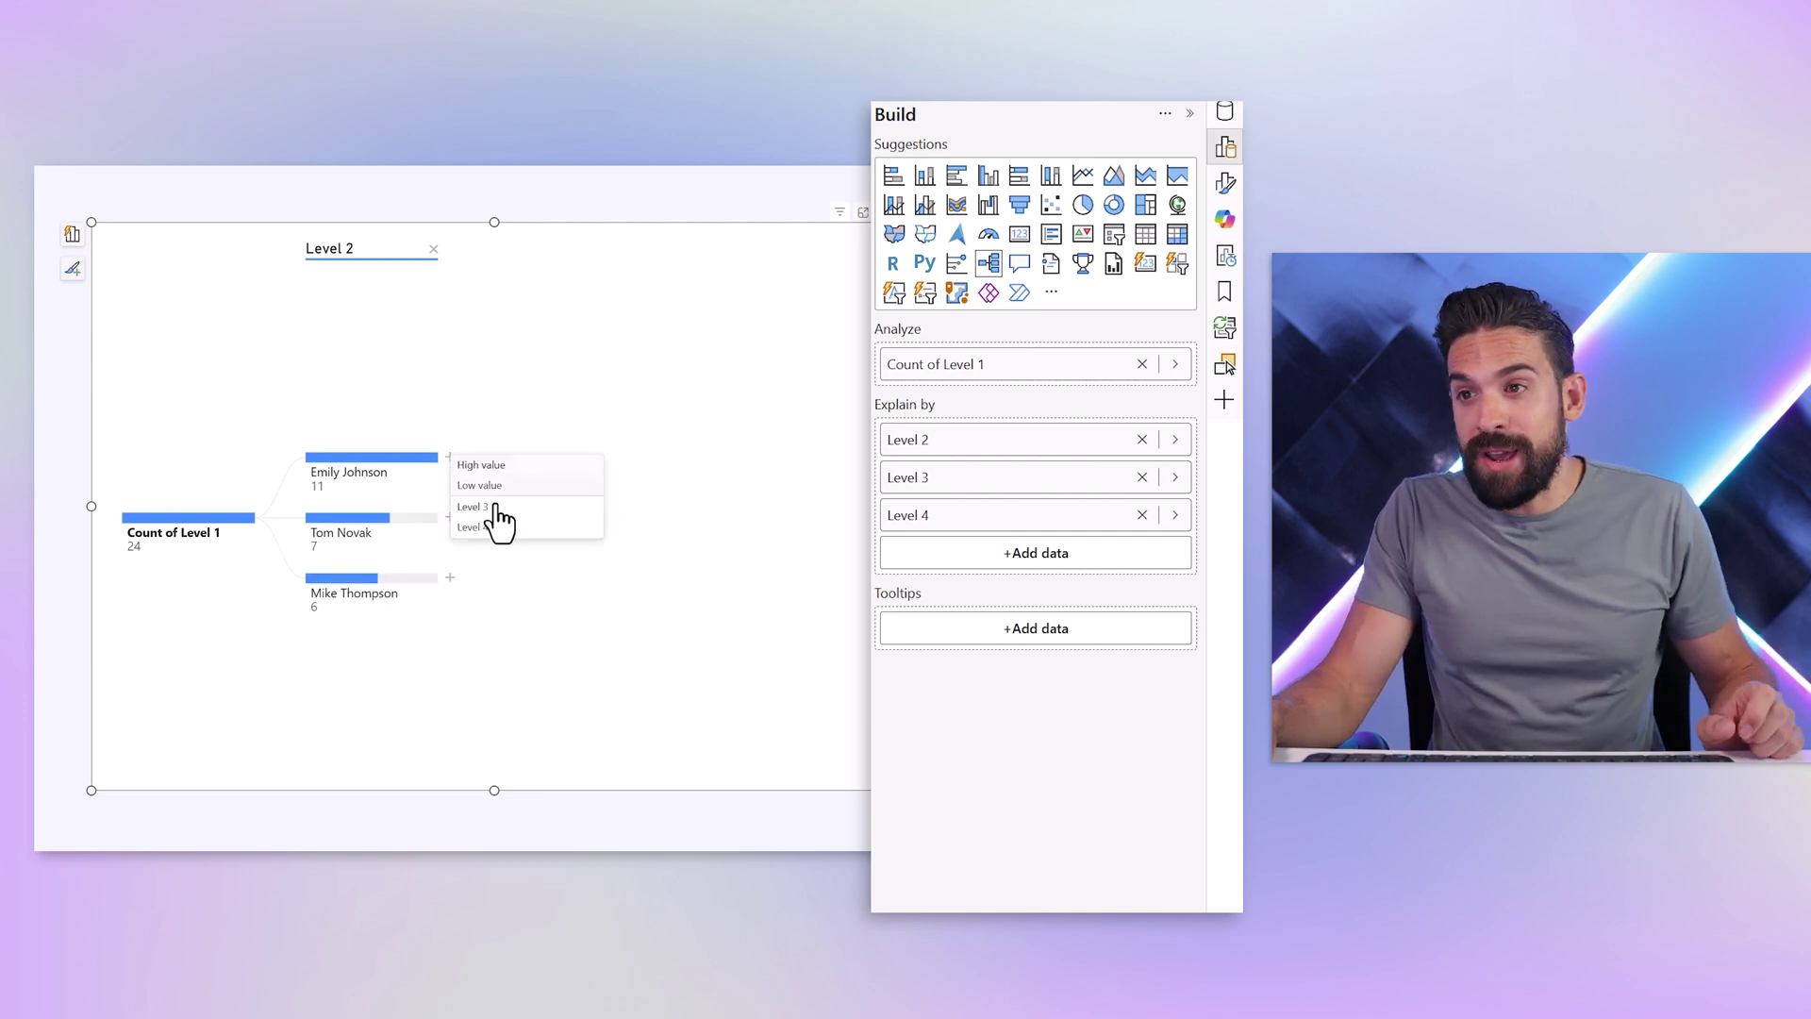
{"action": "left_click", "coordinate": [492, 508]}
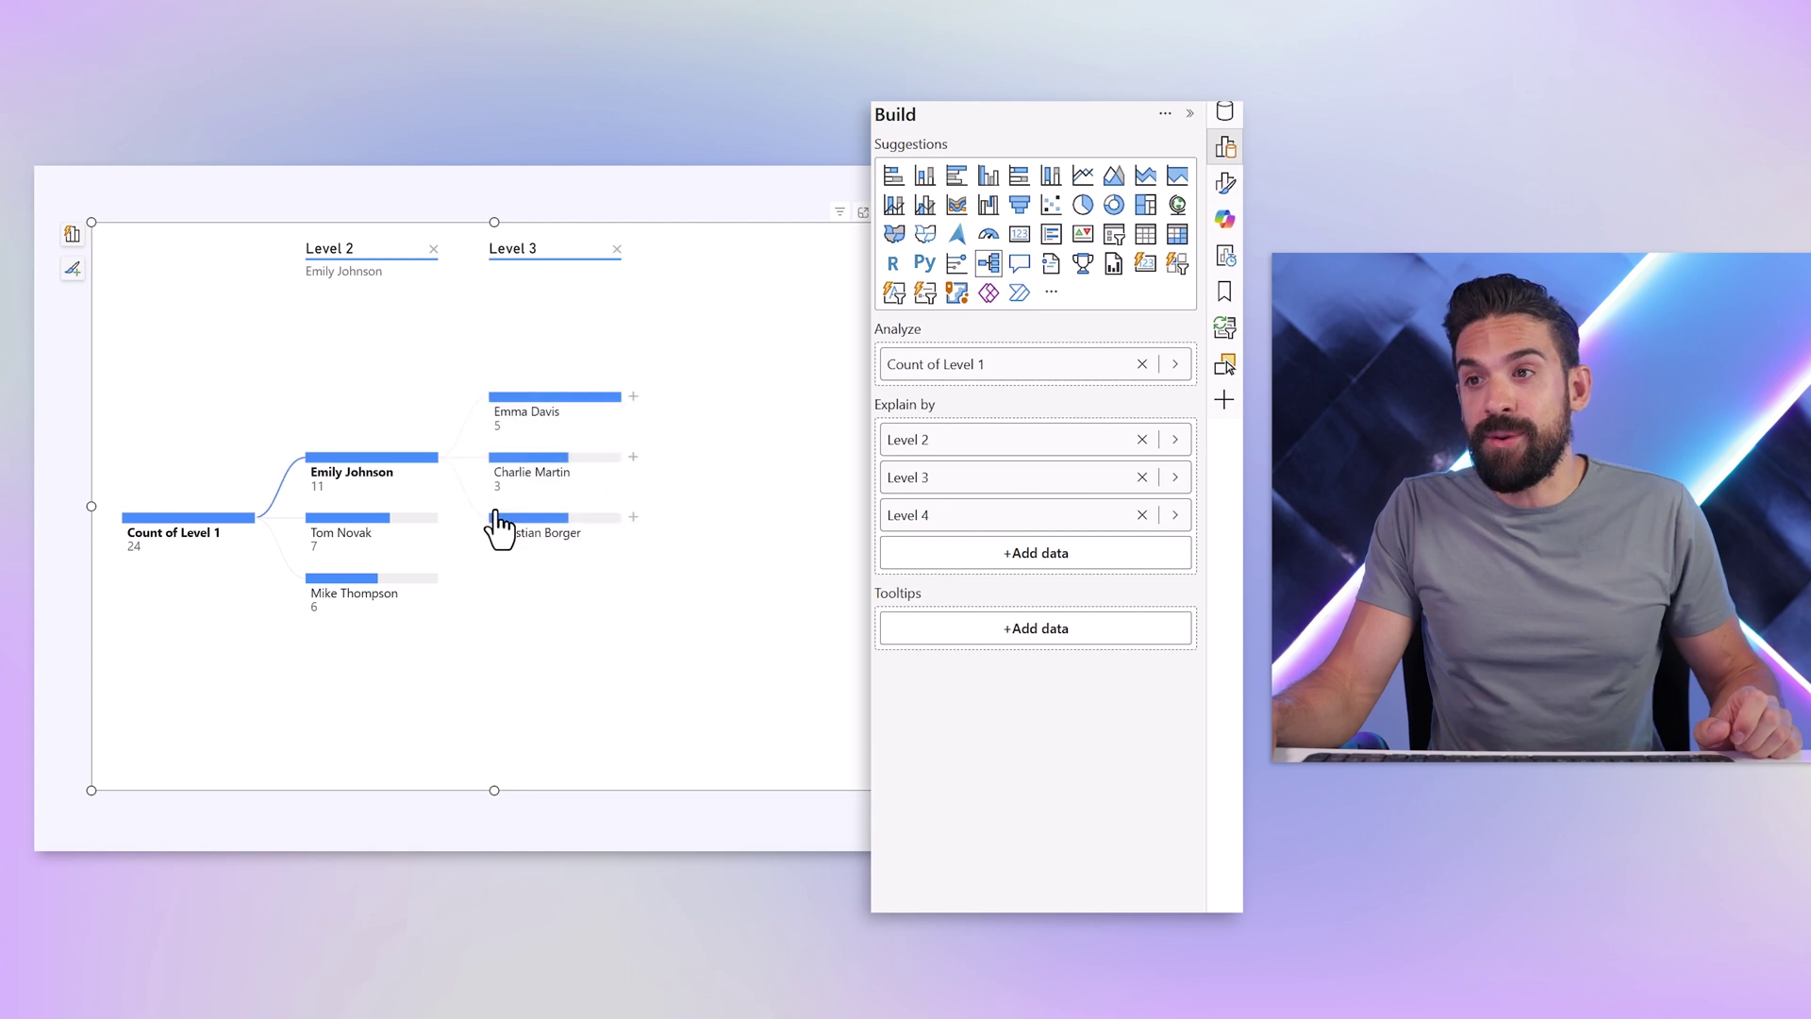
{"action": "left_click", "coordinate": [633, 397]}
{"action": "left_click", "coordinate": [665, 449]}
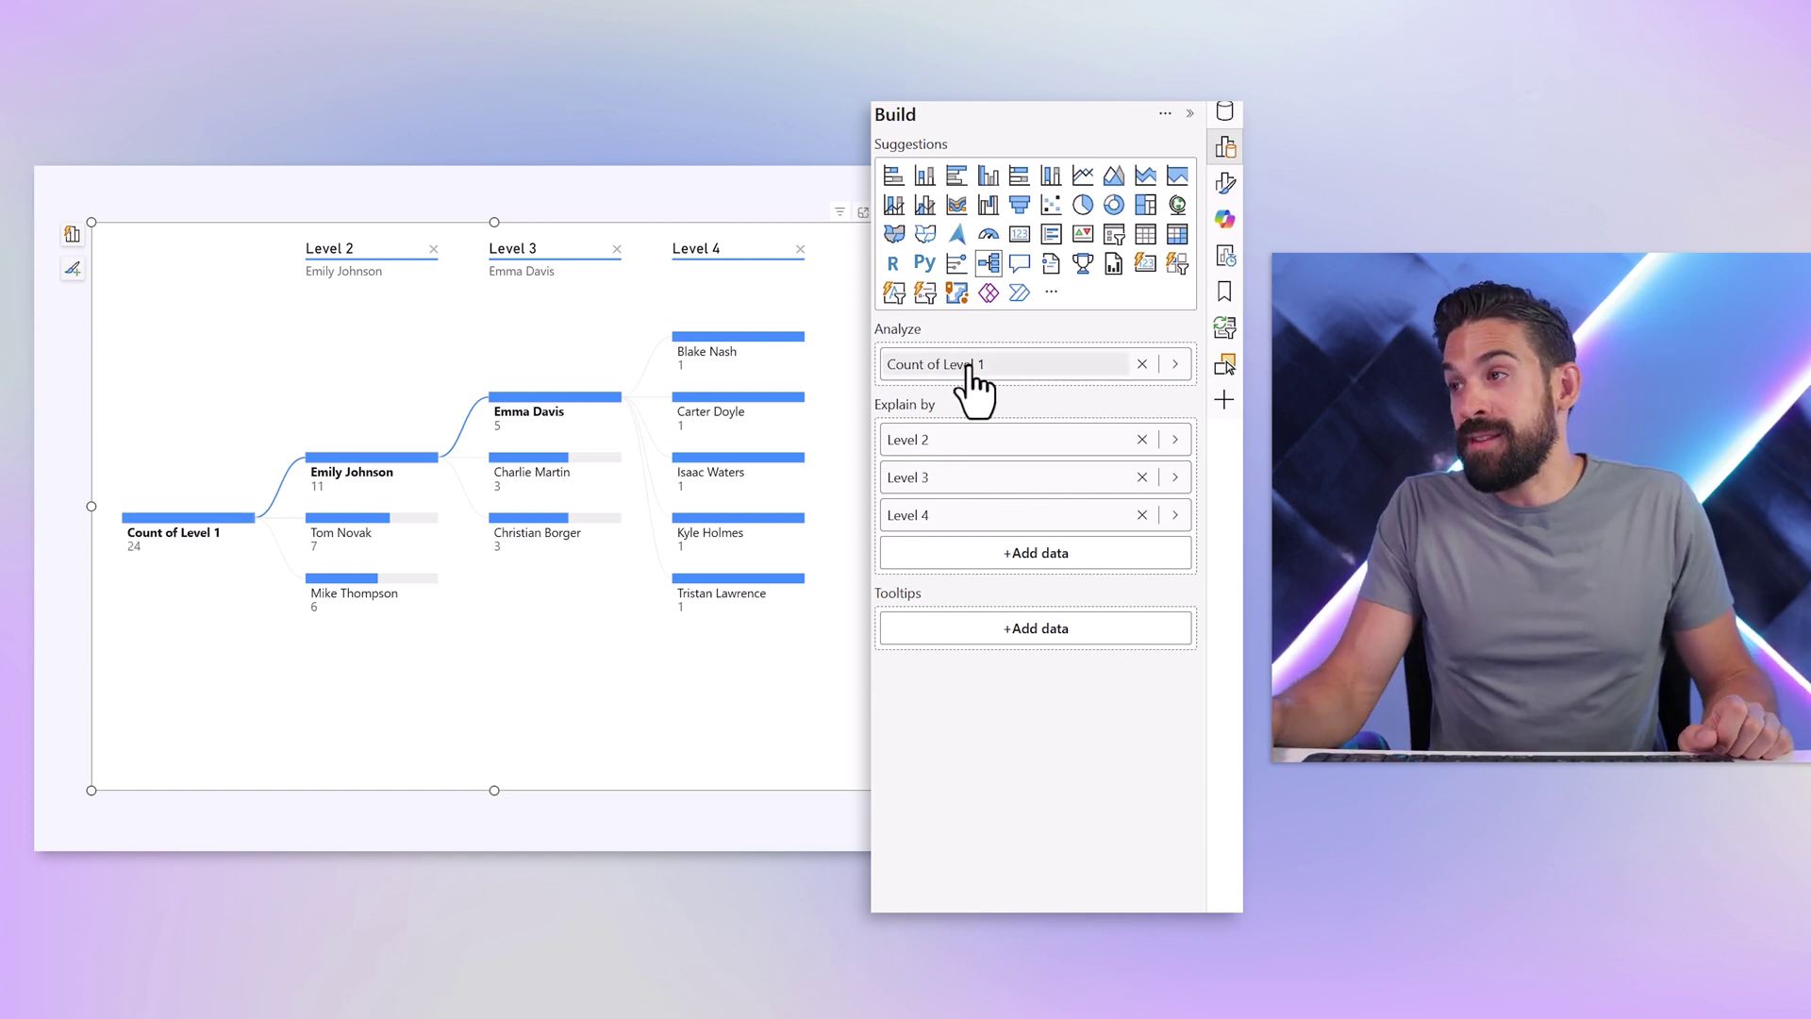
- Rename the analyzed root field to the top manager's name
{"action": "left_click_drag", "start_coordinate": [1023, 364], "coordinate": [887, 372]}
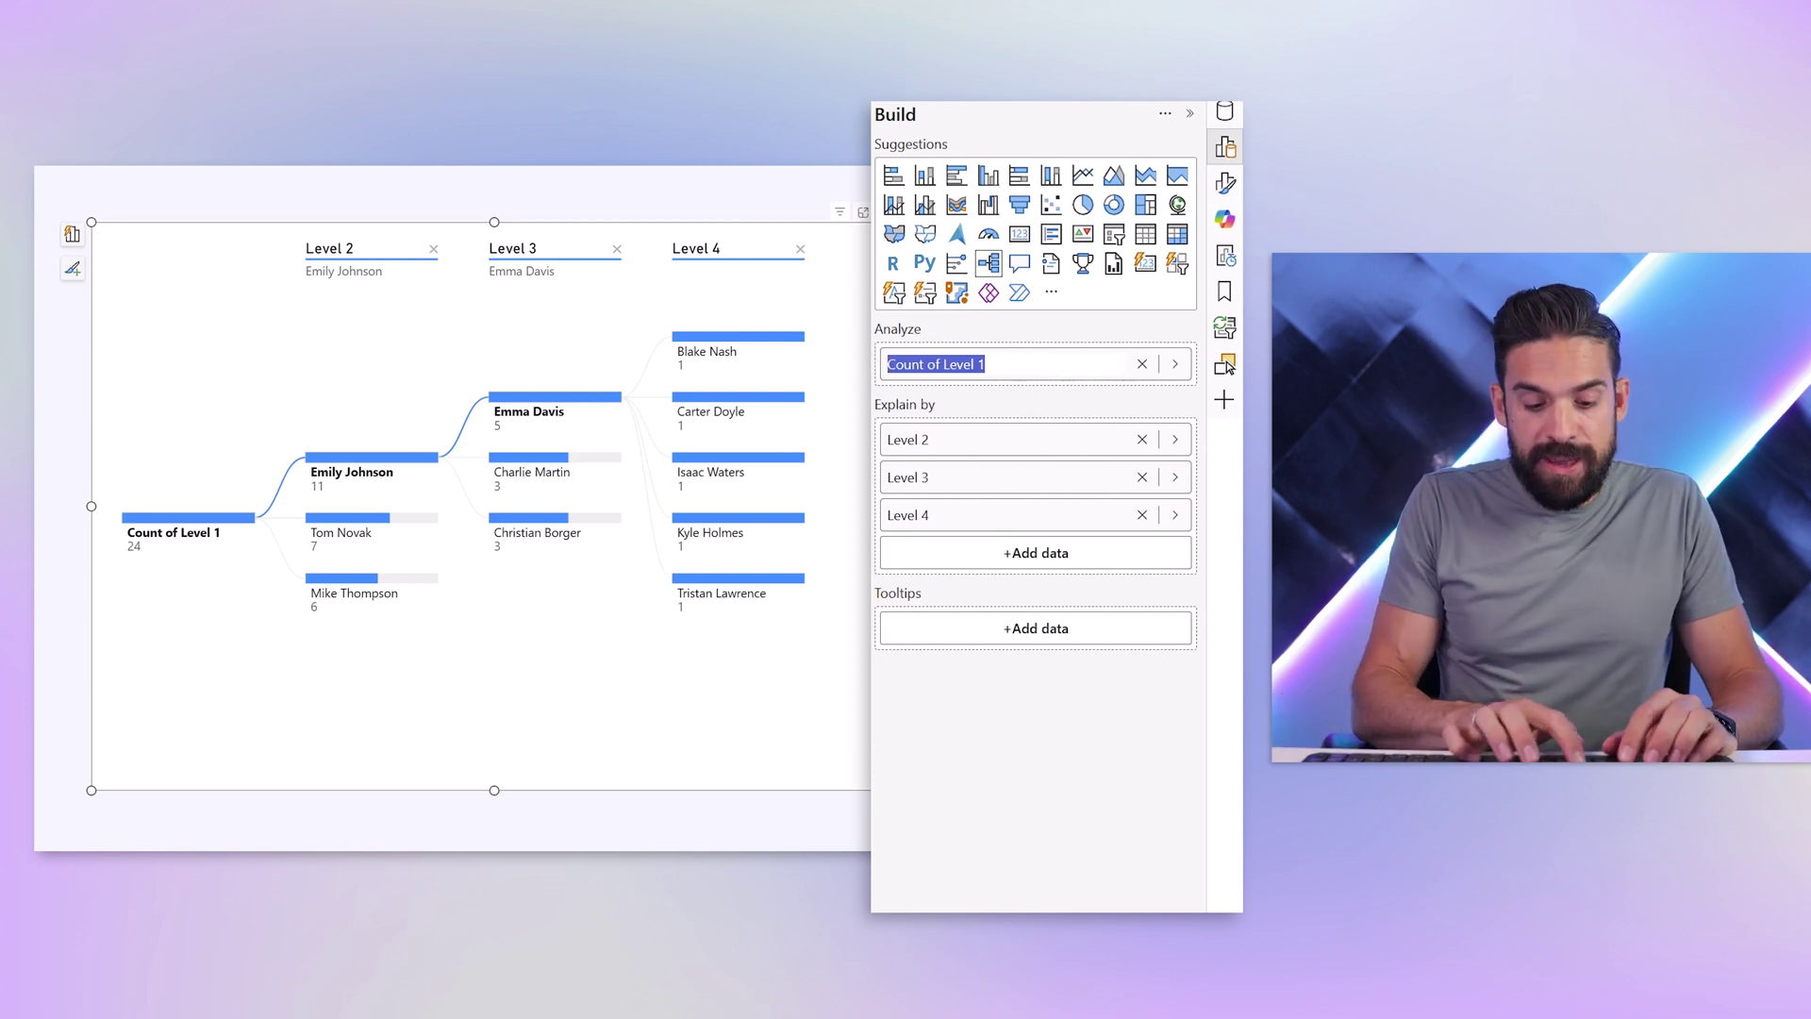
{"action": "type", "text": "John"}
{"action": "key", "text": "Return"}
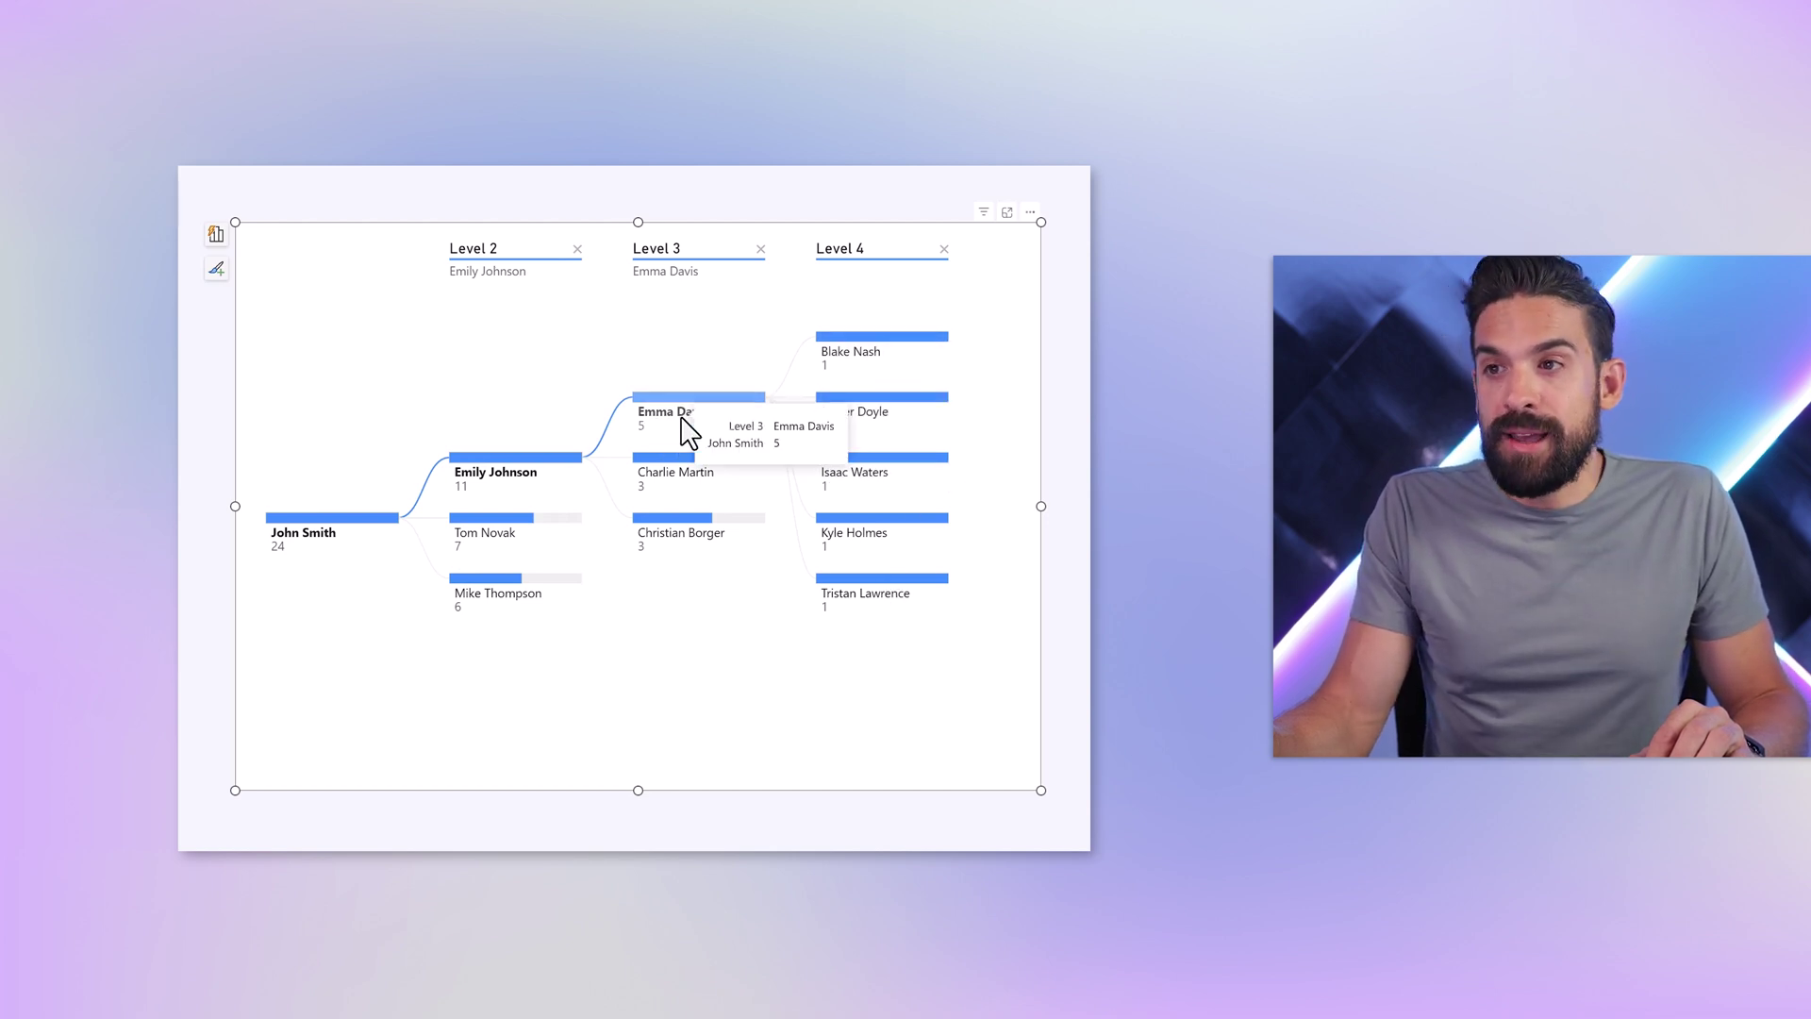
- Expand a different Level 3 manager's team in the tree
{"action": "left_click", "coordinate": [686, 470]}
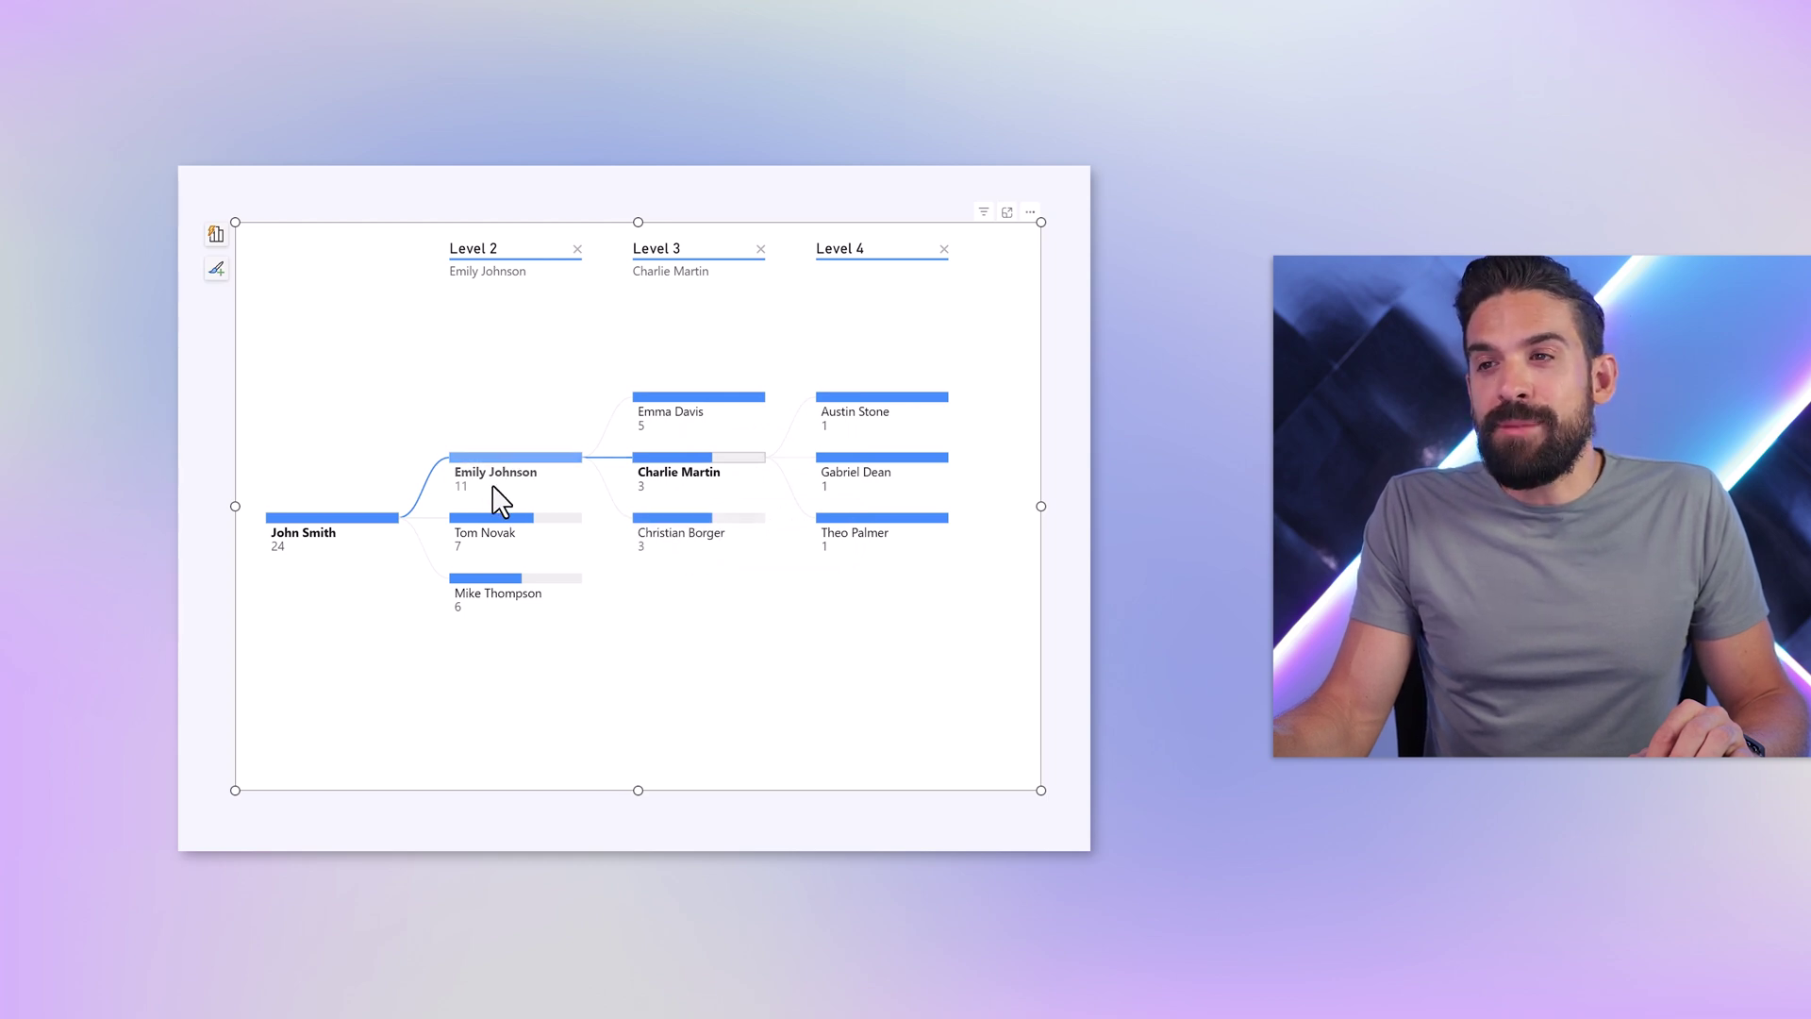
{"action": "mouse_move", "coordinate": [490, 503]}
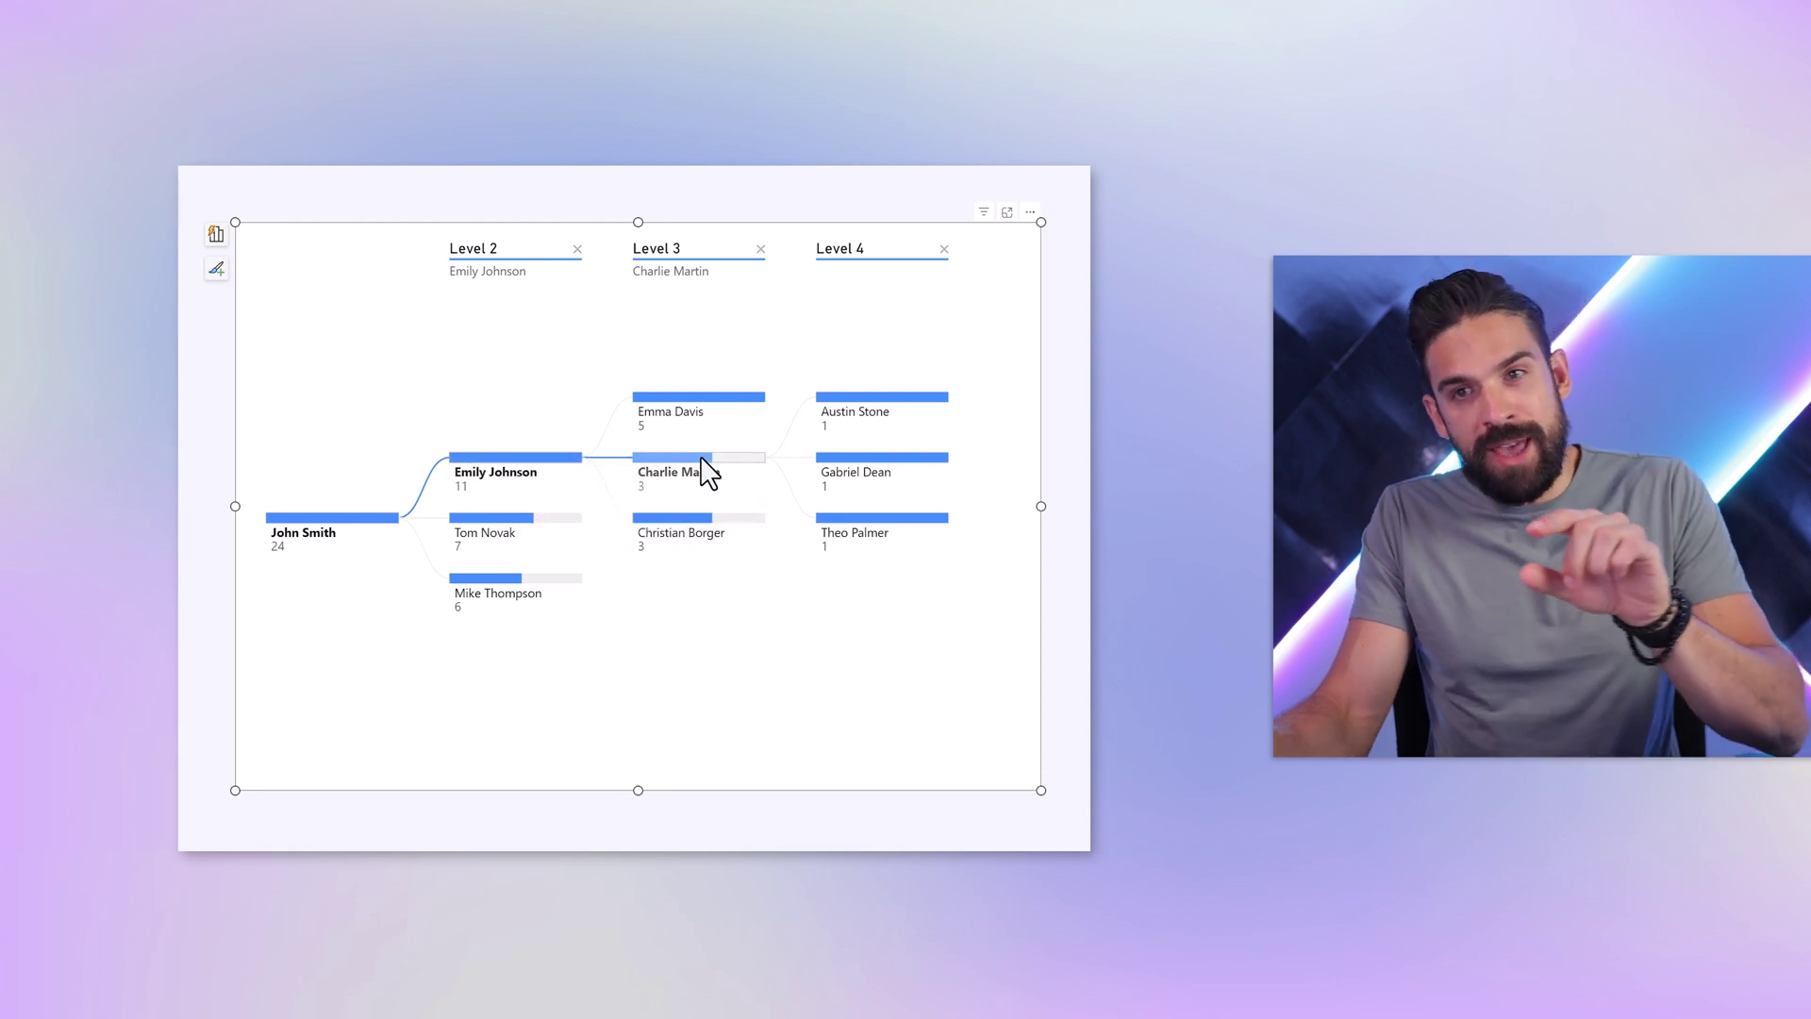
{"action": "mouse_move", "coordinate": [713, 460]}
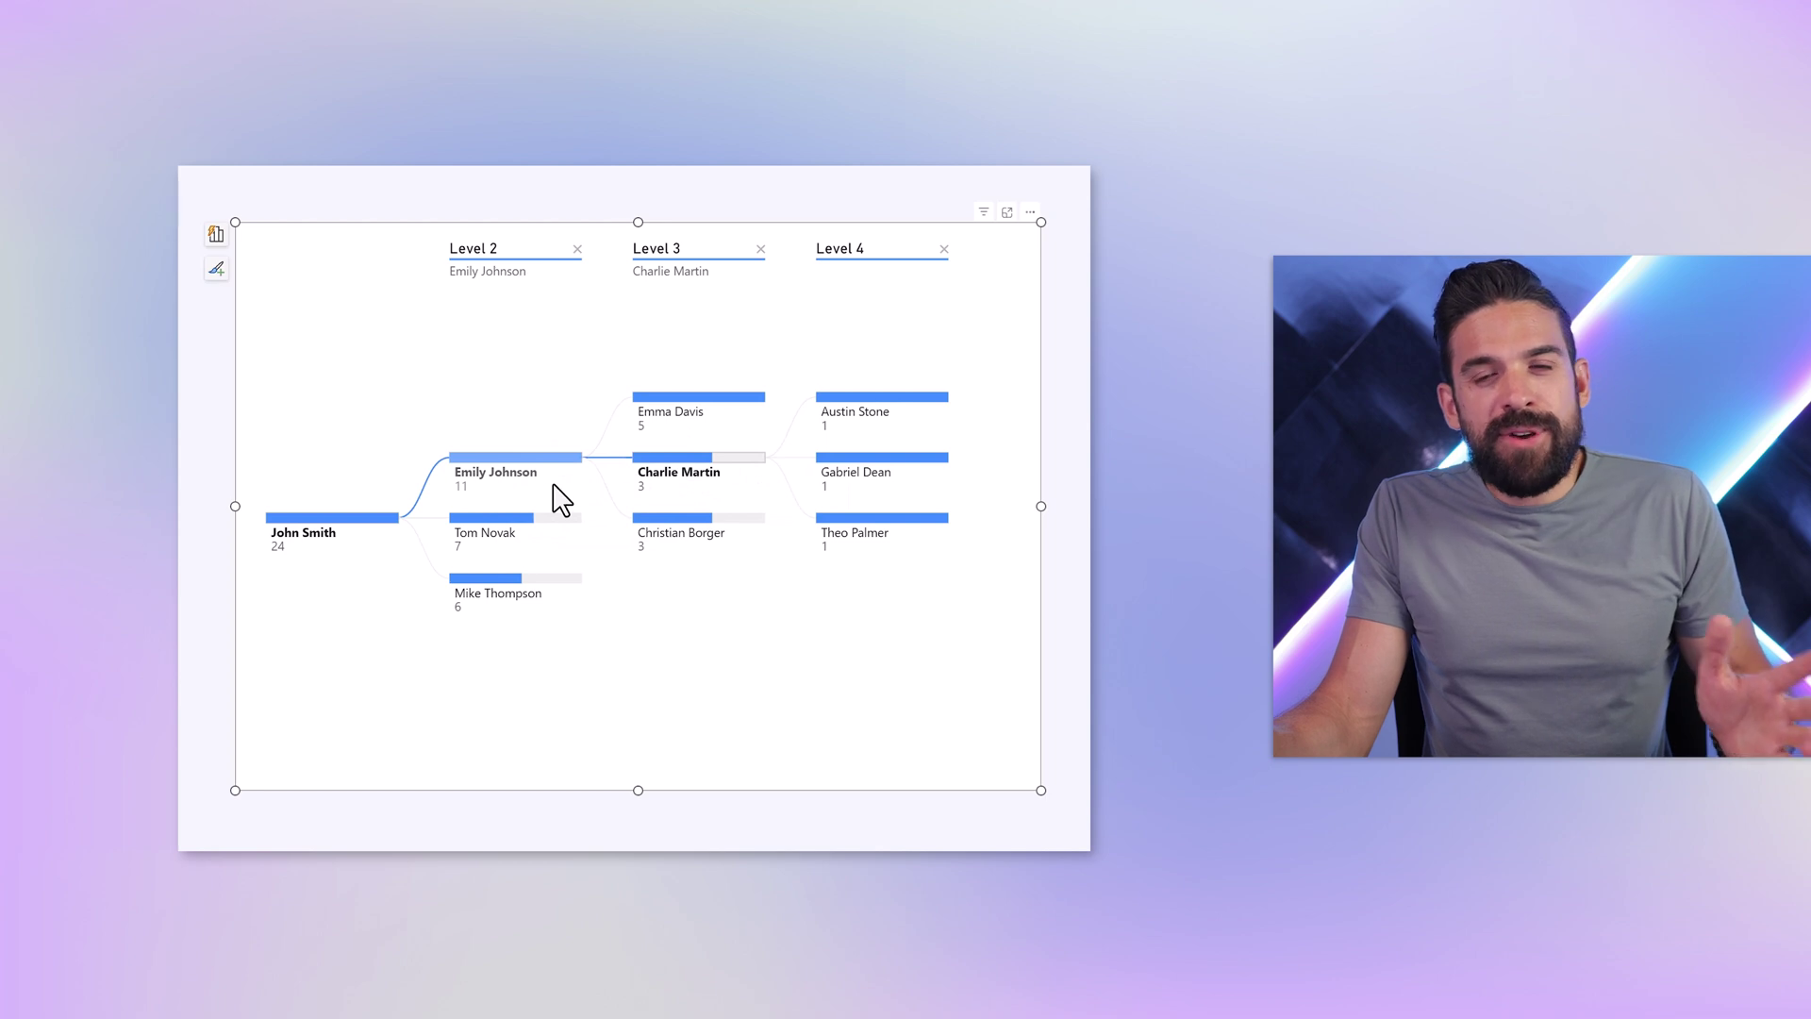
- Set the tree's Values font color to White so node counts vanish
{"action": "left_click", "coordinate": [1223, 146]}
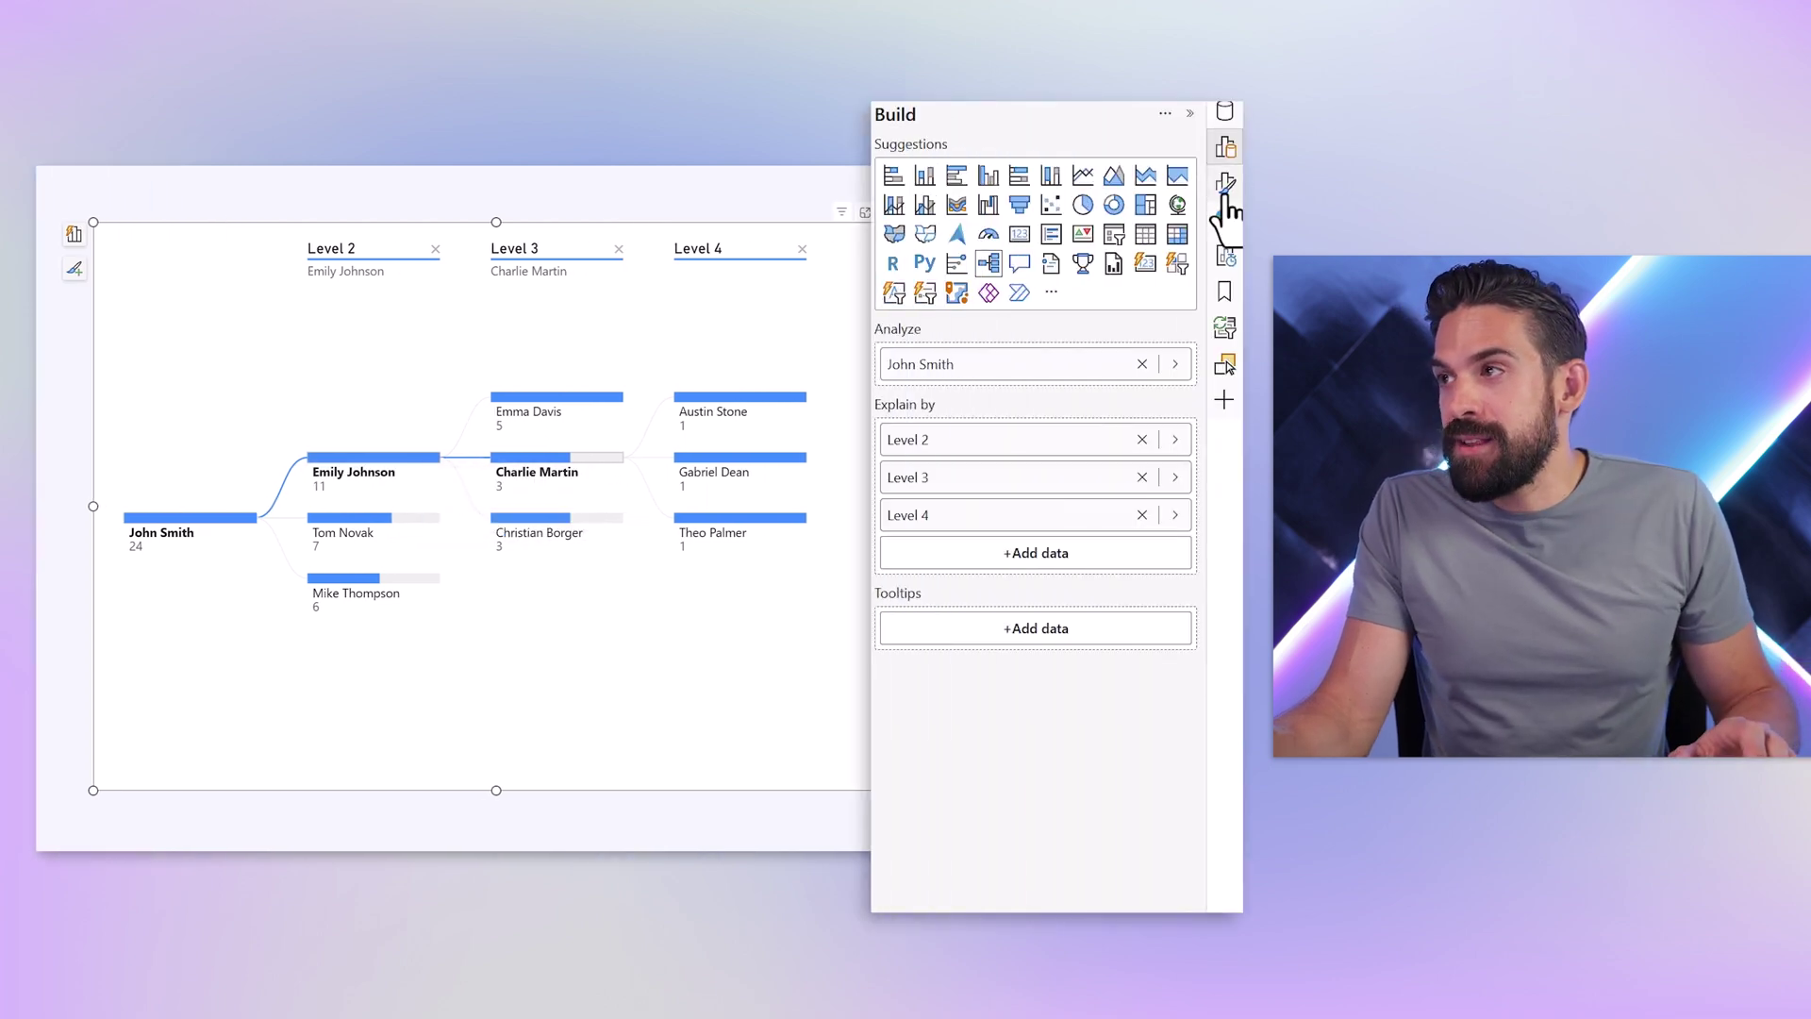
{"action": "left_click", "coordinate": [1225, 186]}
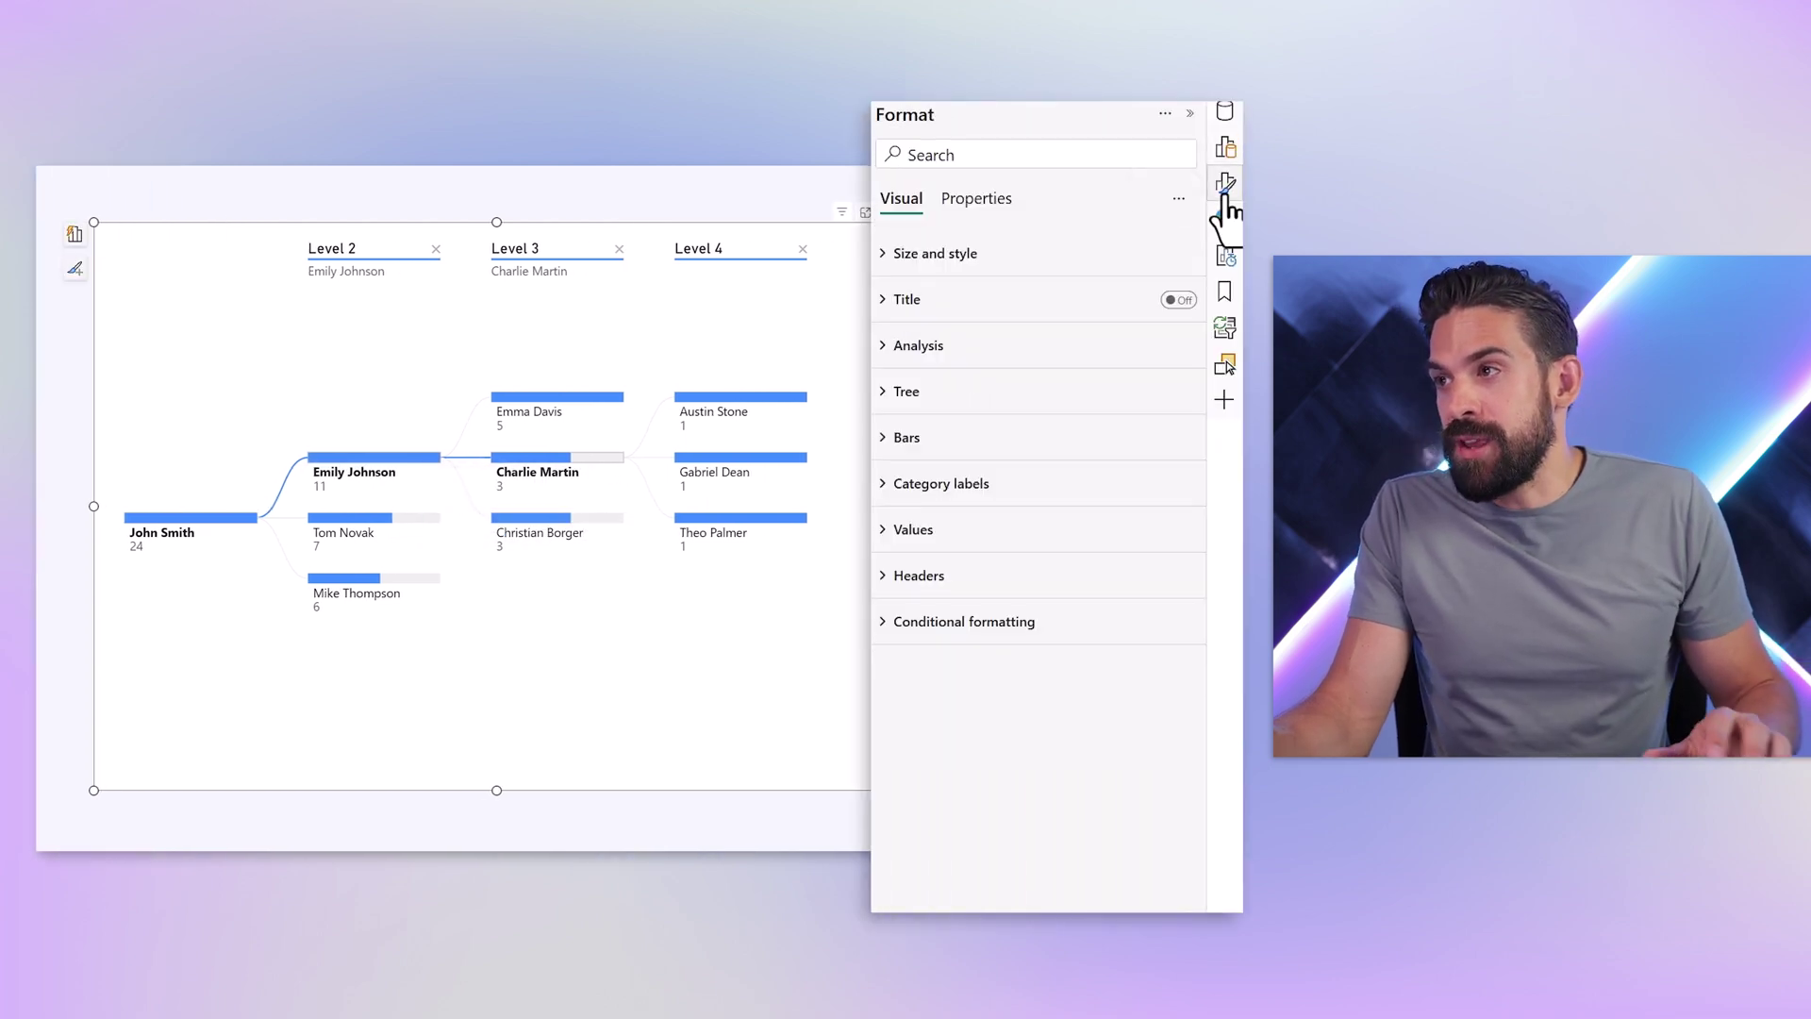
{"action": "left_click", "coordinate": [939, 530]}
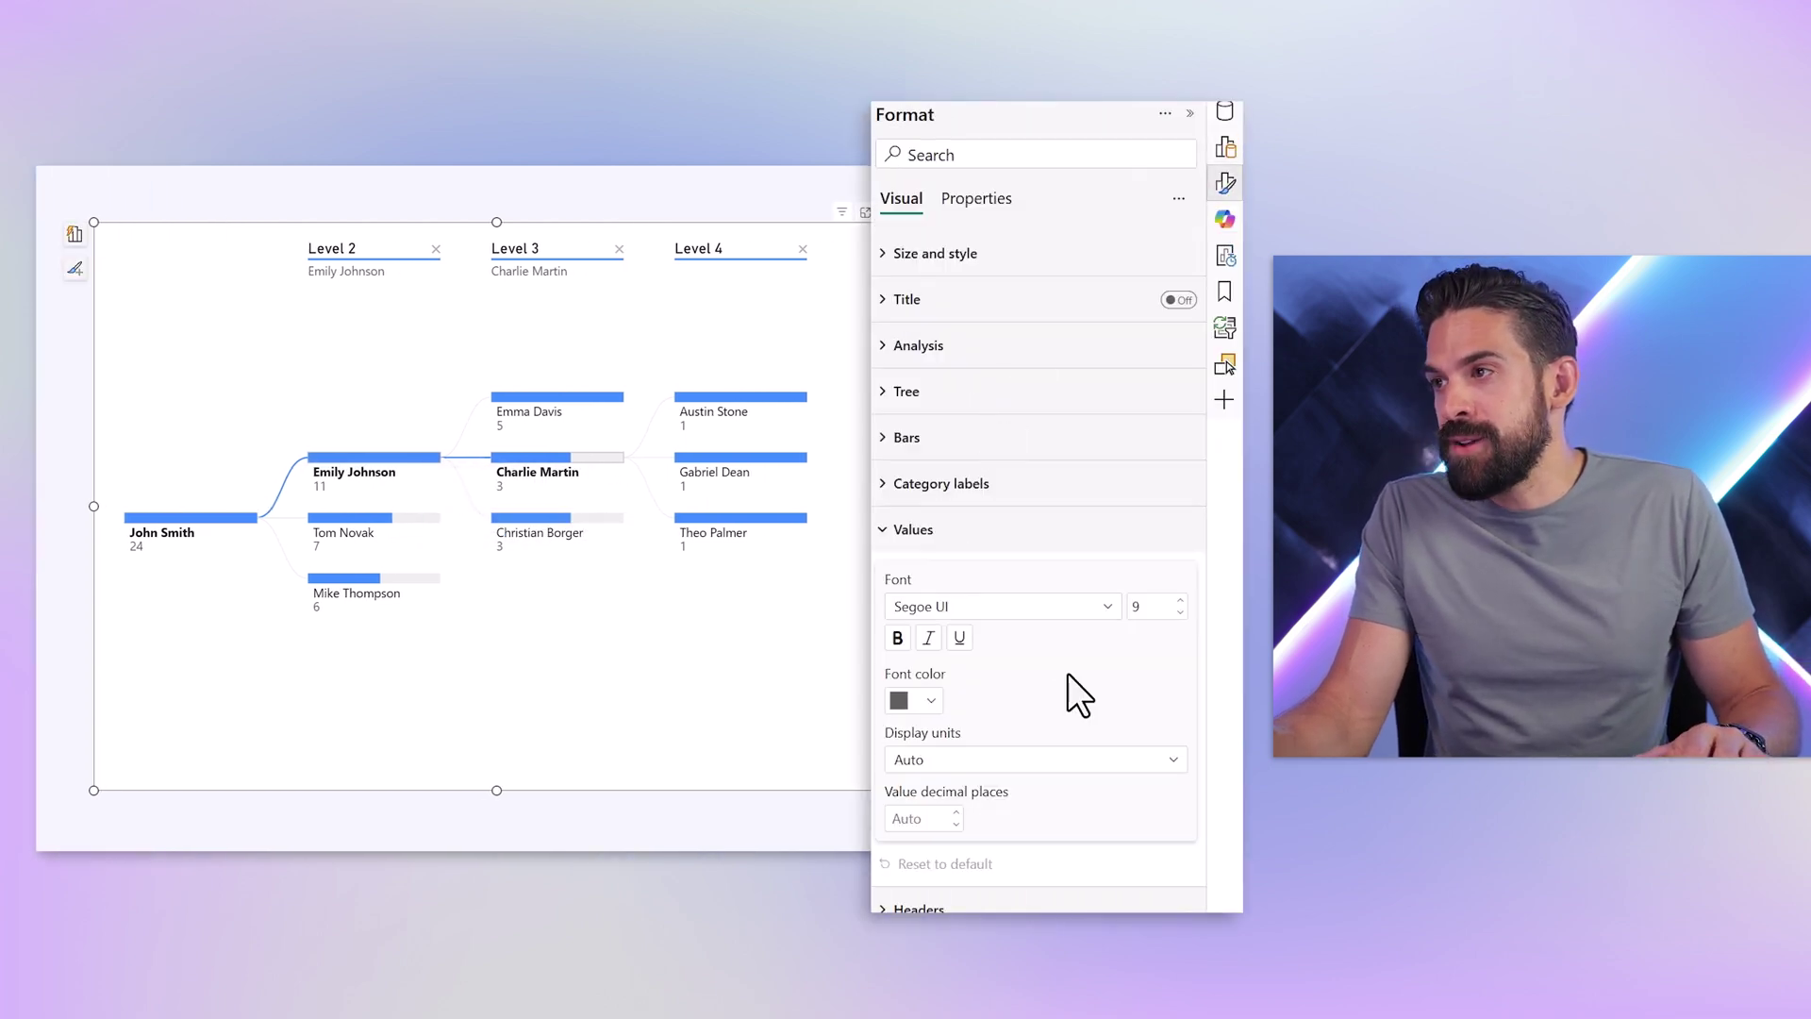
{"action": "left_click", "coordinate": [919, 709]}
{"action": "left_click", "coordinate": [914, 779]}
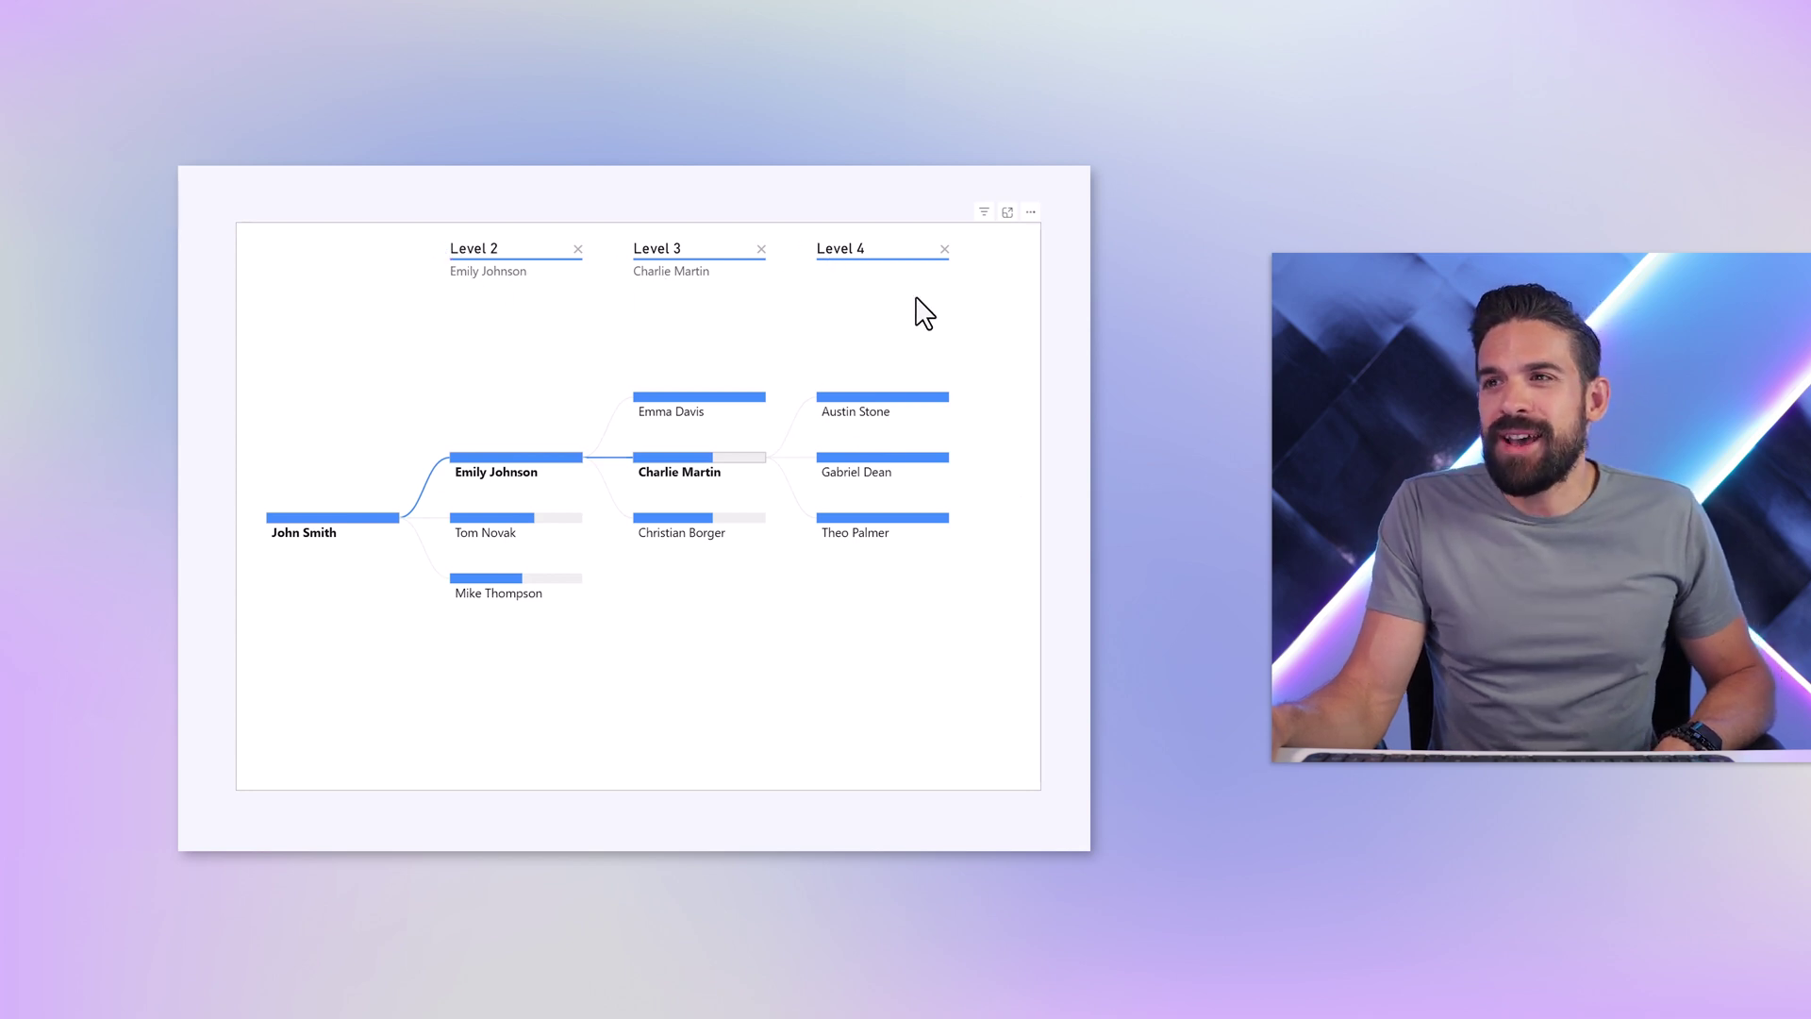
{"action": "left_click", "coordinate": [982, 293]}
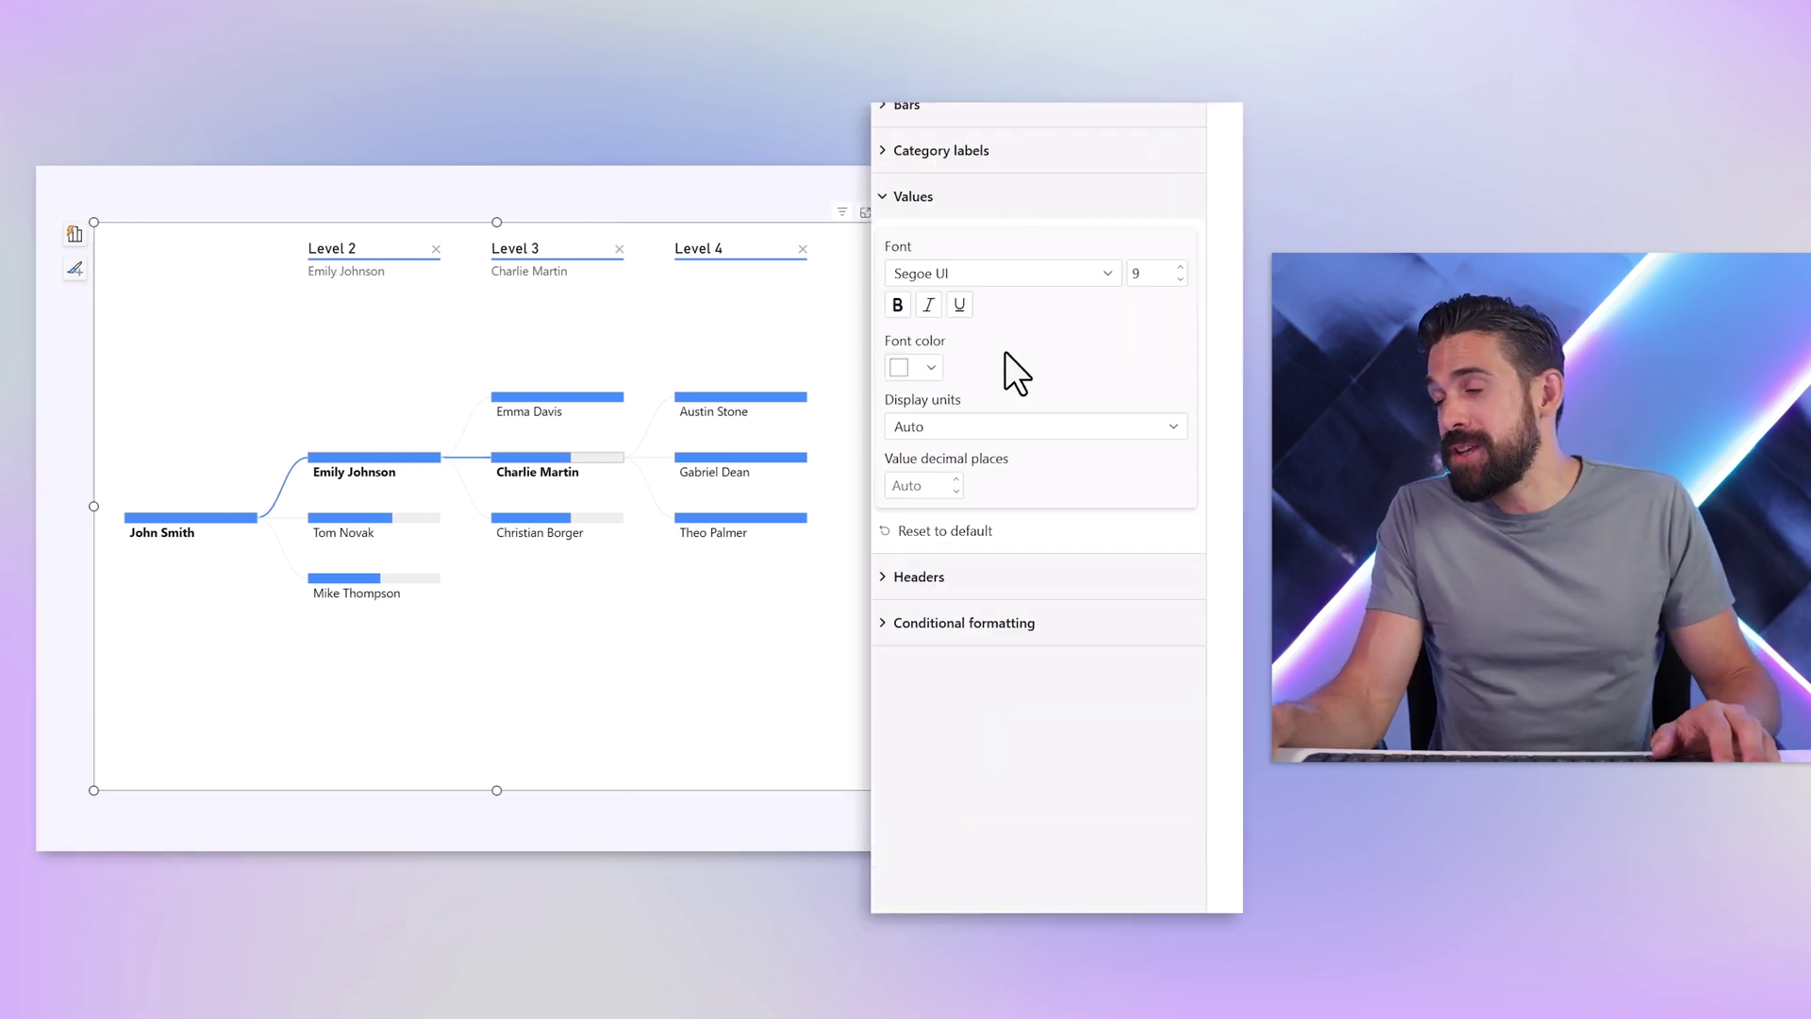
- Turn off the subtitles under the tree's level headers
{"action": "left_click", "coordinate": [934, 356]}
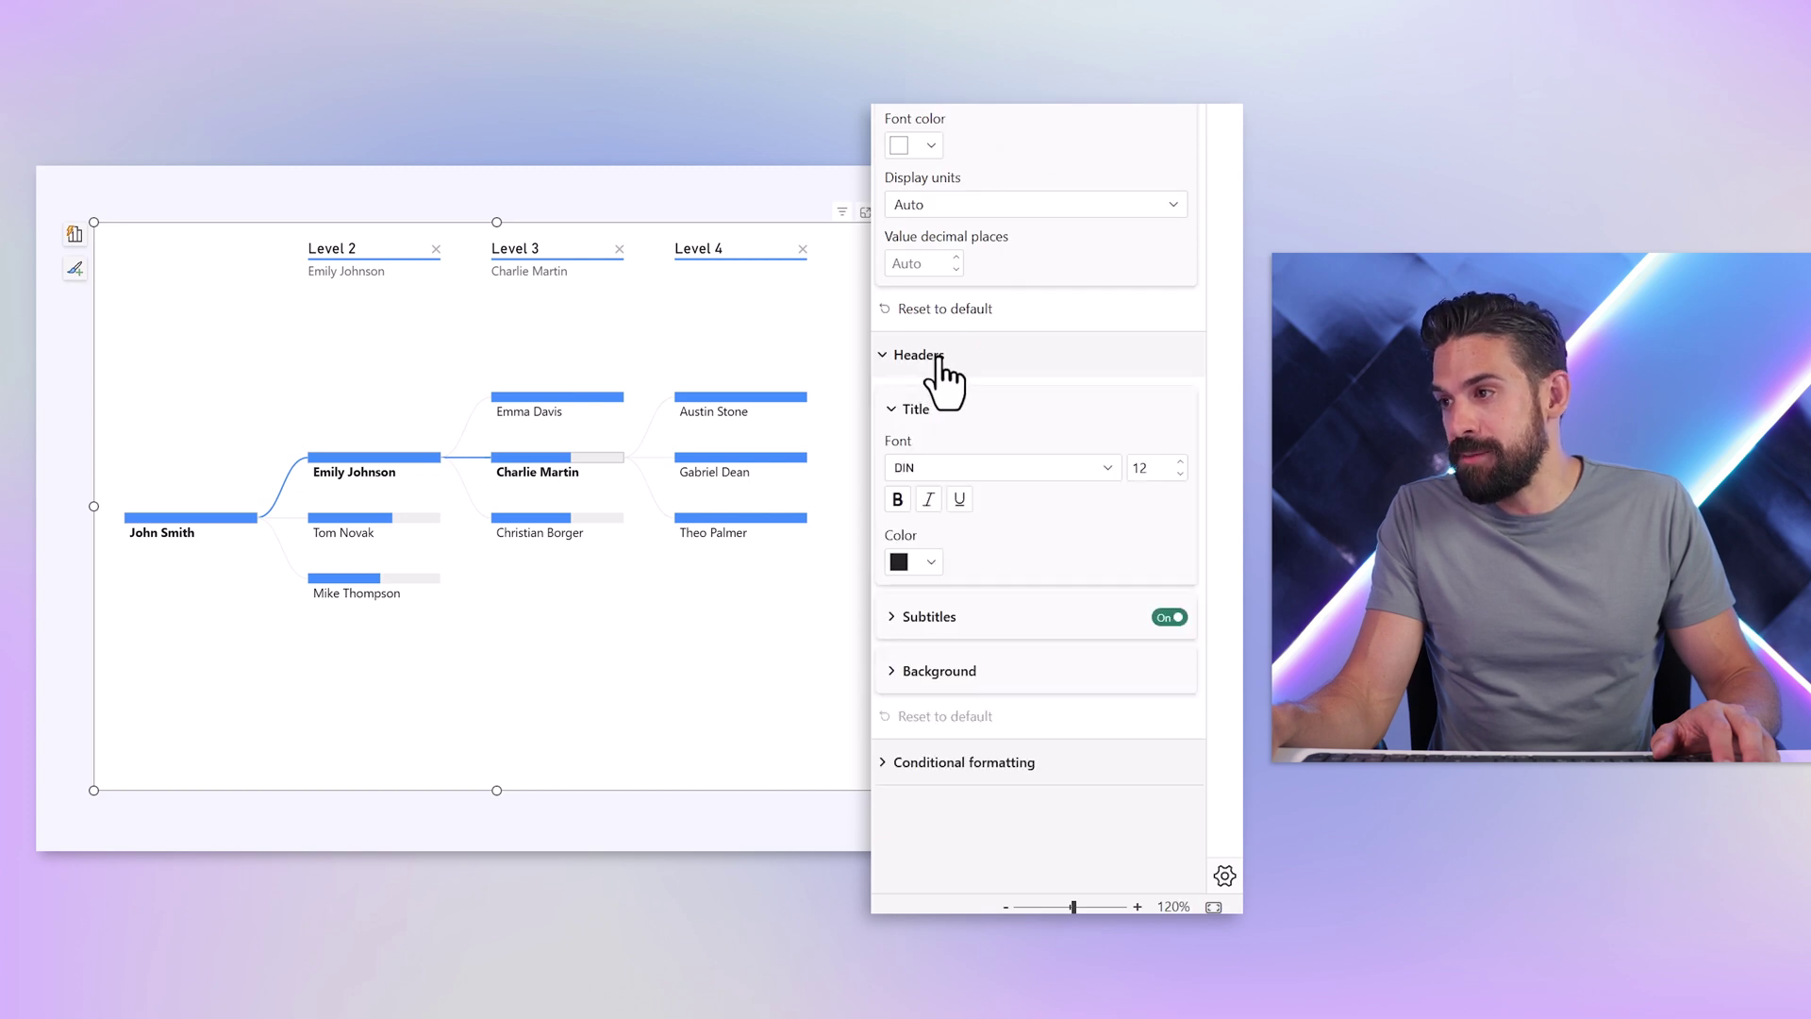
{"action": "left_click", "coordinate": [1169, 618]}
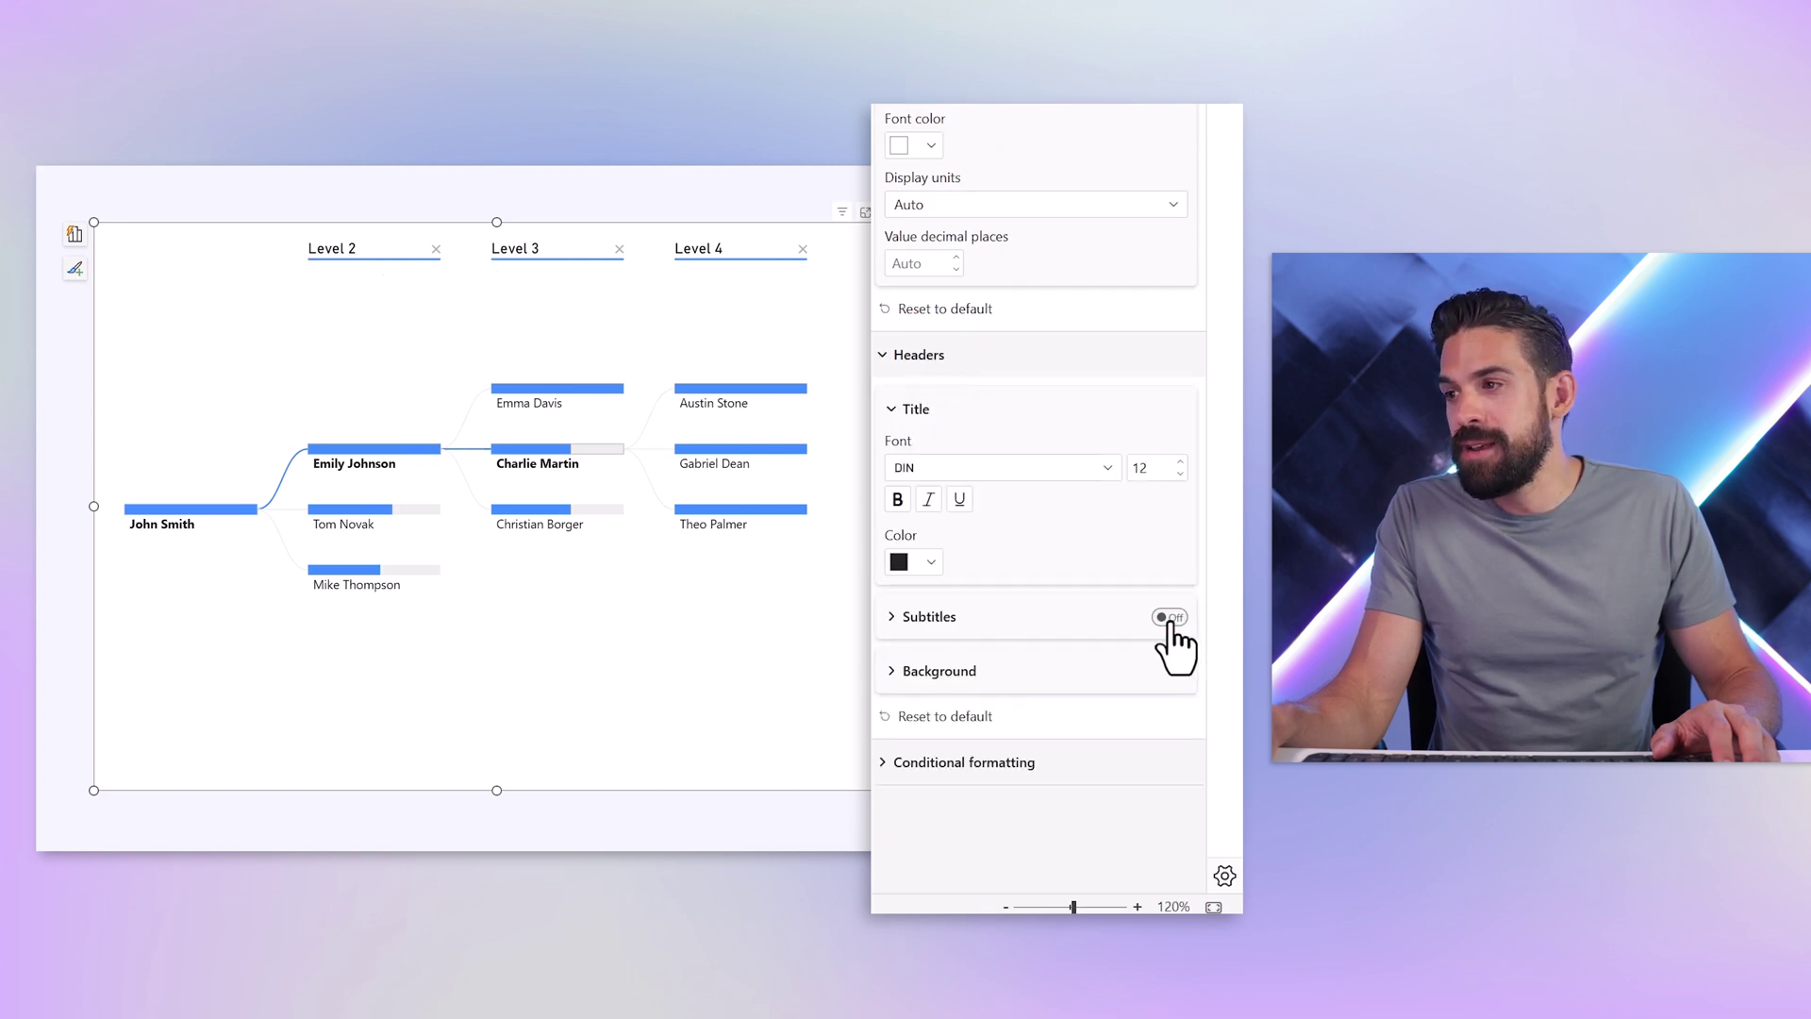
{"action": "left_click", "coordinate": [1170, 617]}
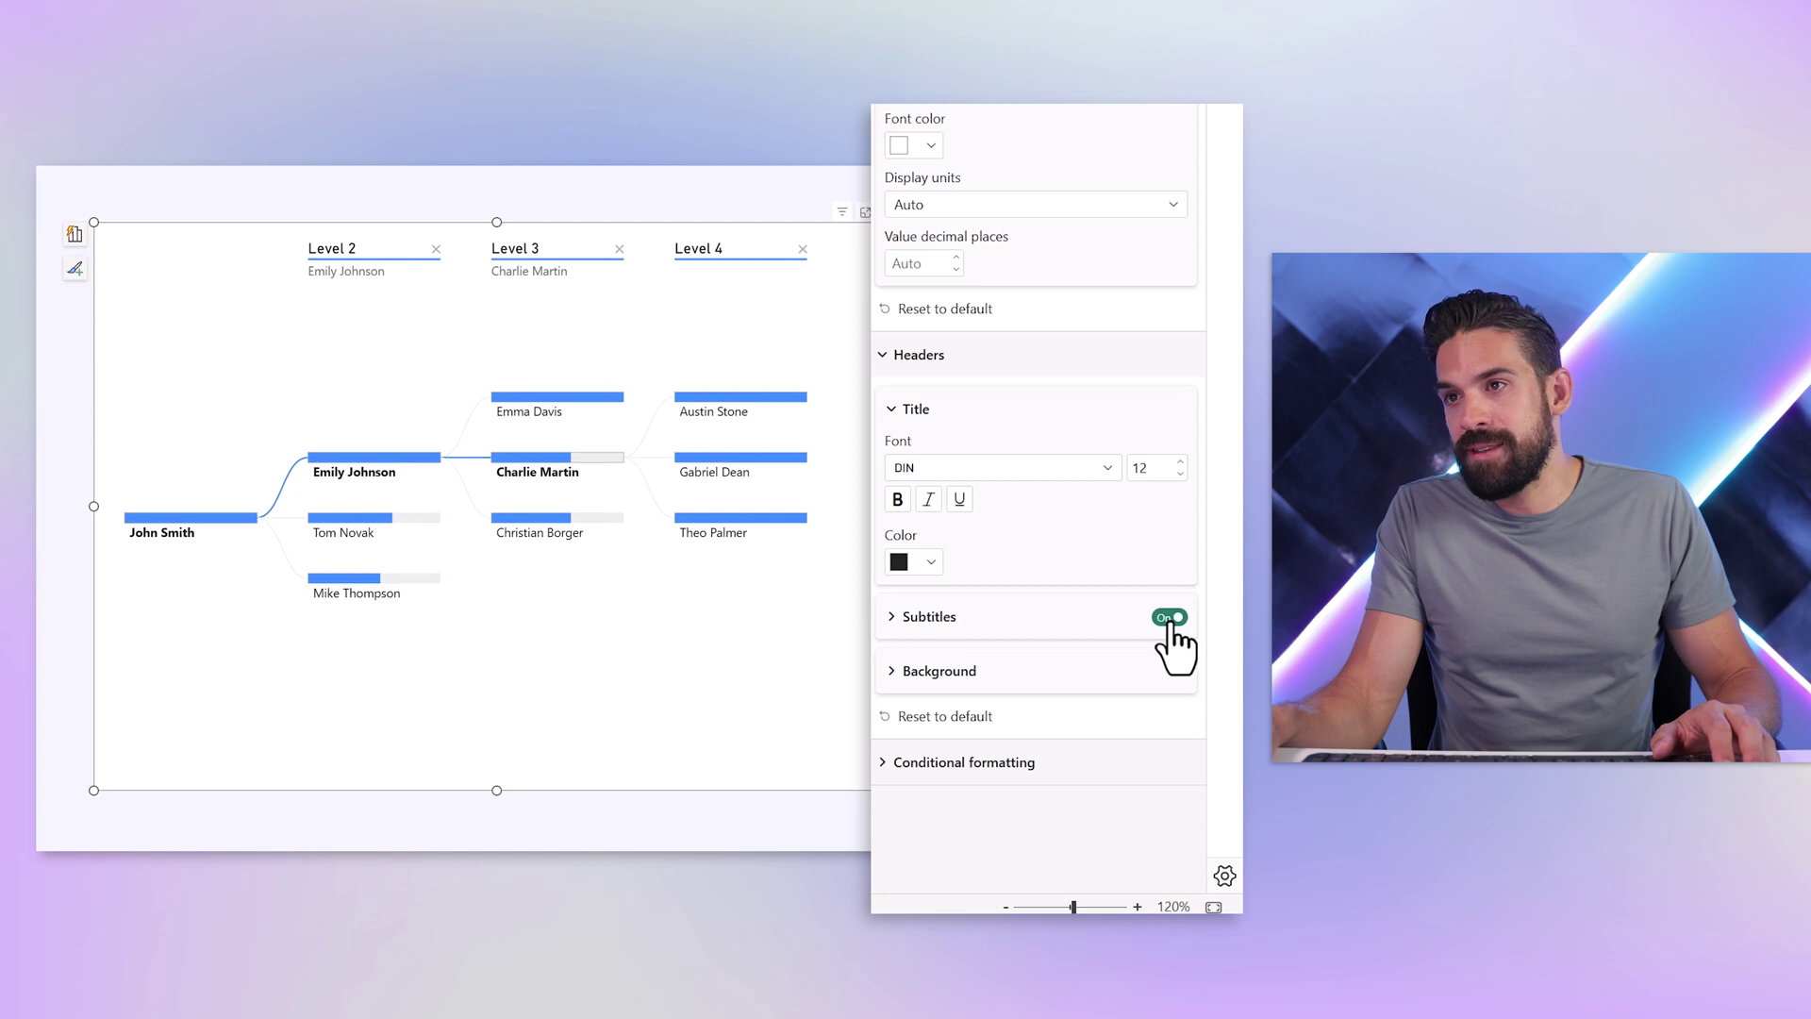
{"action": "left_click", "coordinate": [1170, 618]}
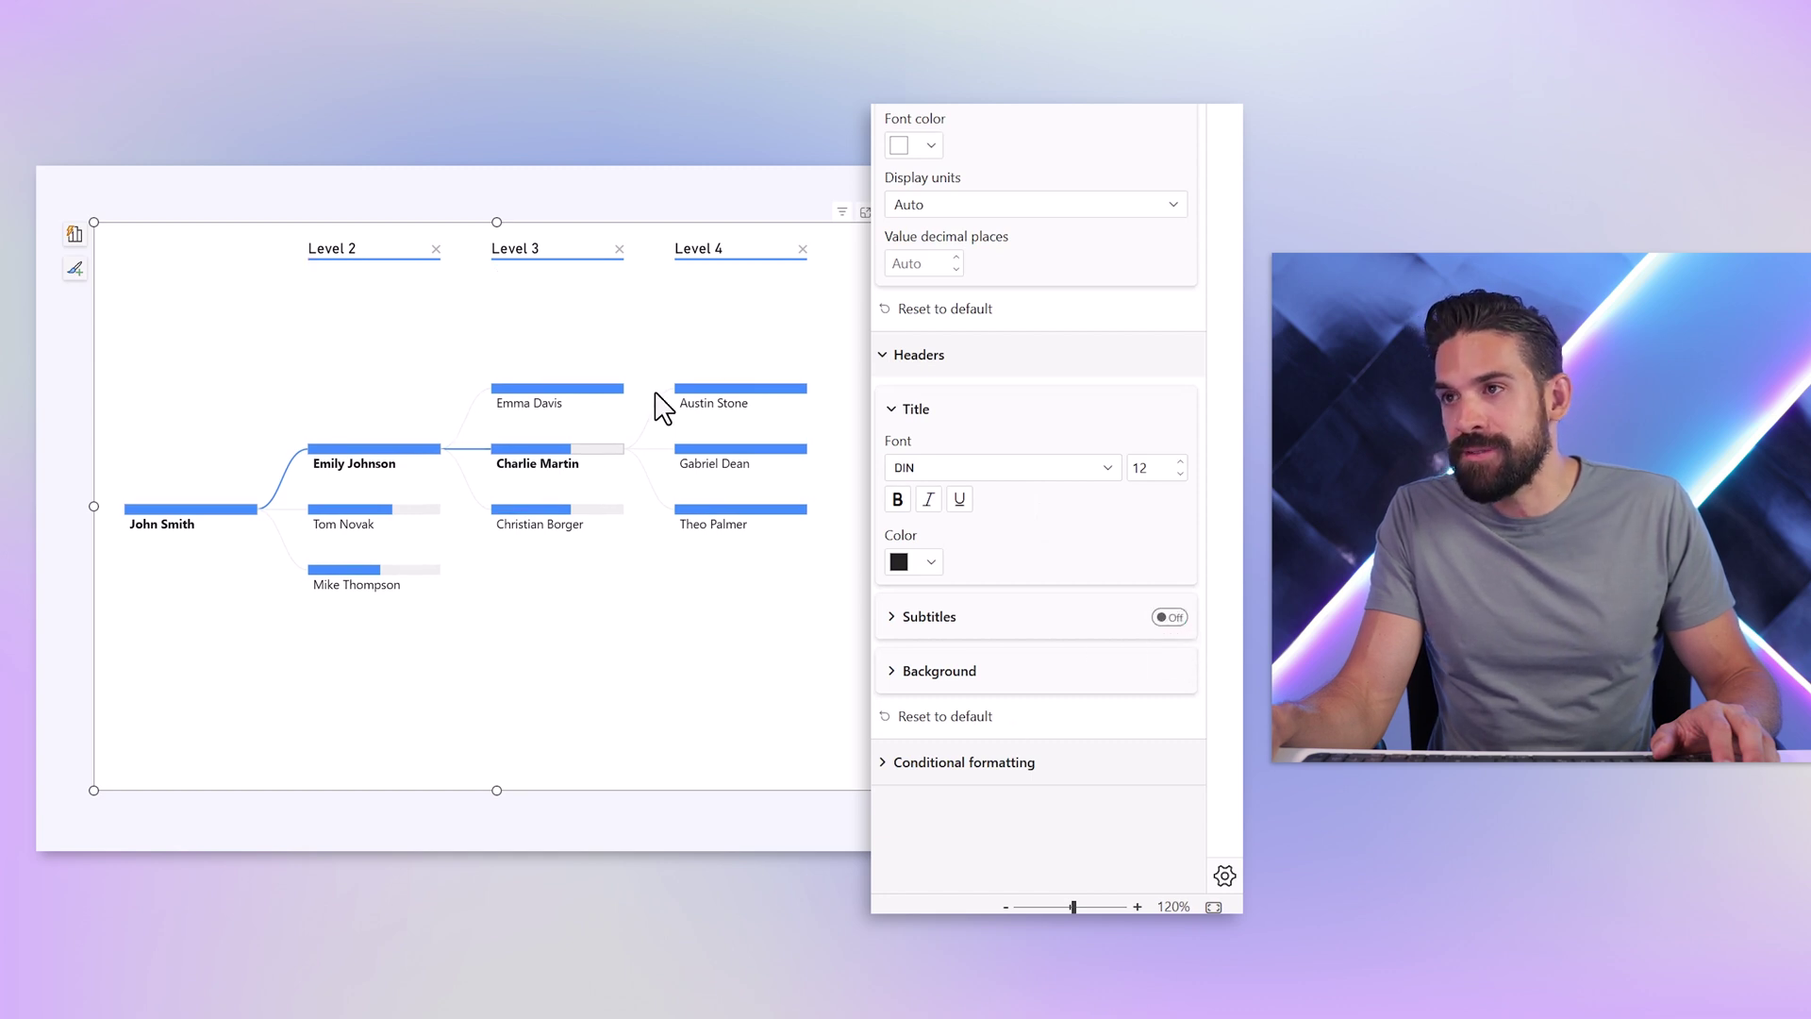
- Remove the Level 4 column from the tree and collapse the Values section
{"action": "left_click", "coordinate": [803, 249]}
{"action": "left_click", "coordinate": [632, 388]}
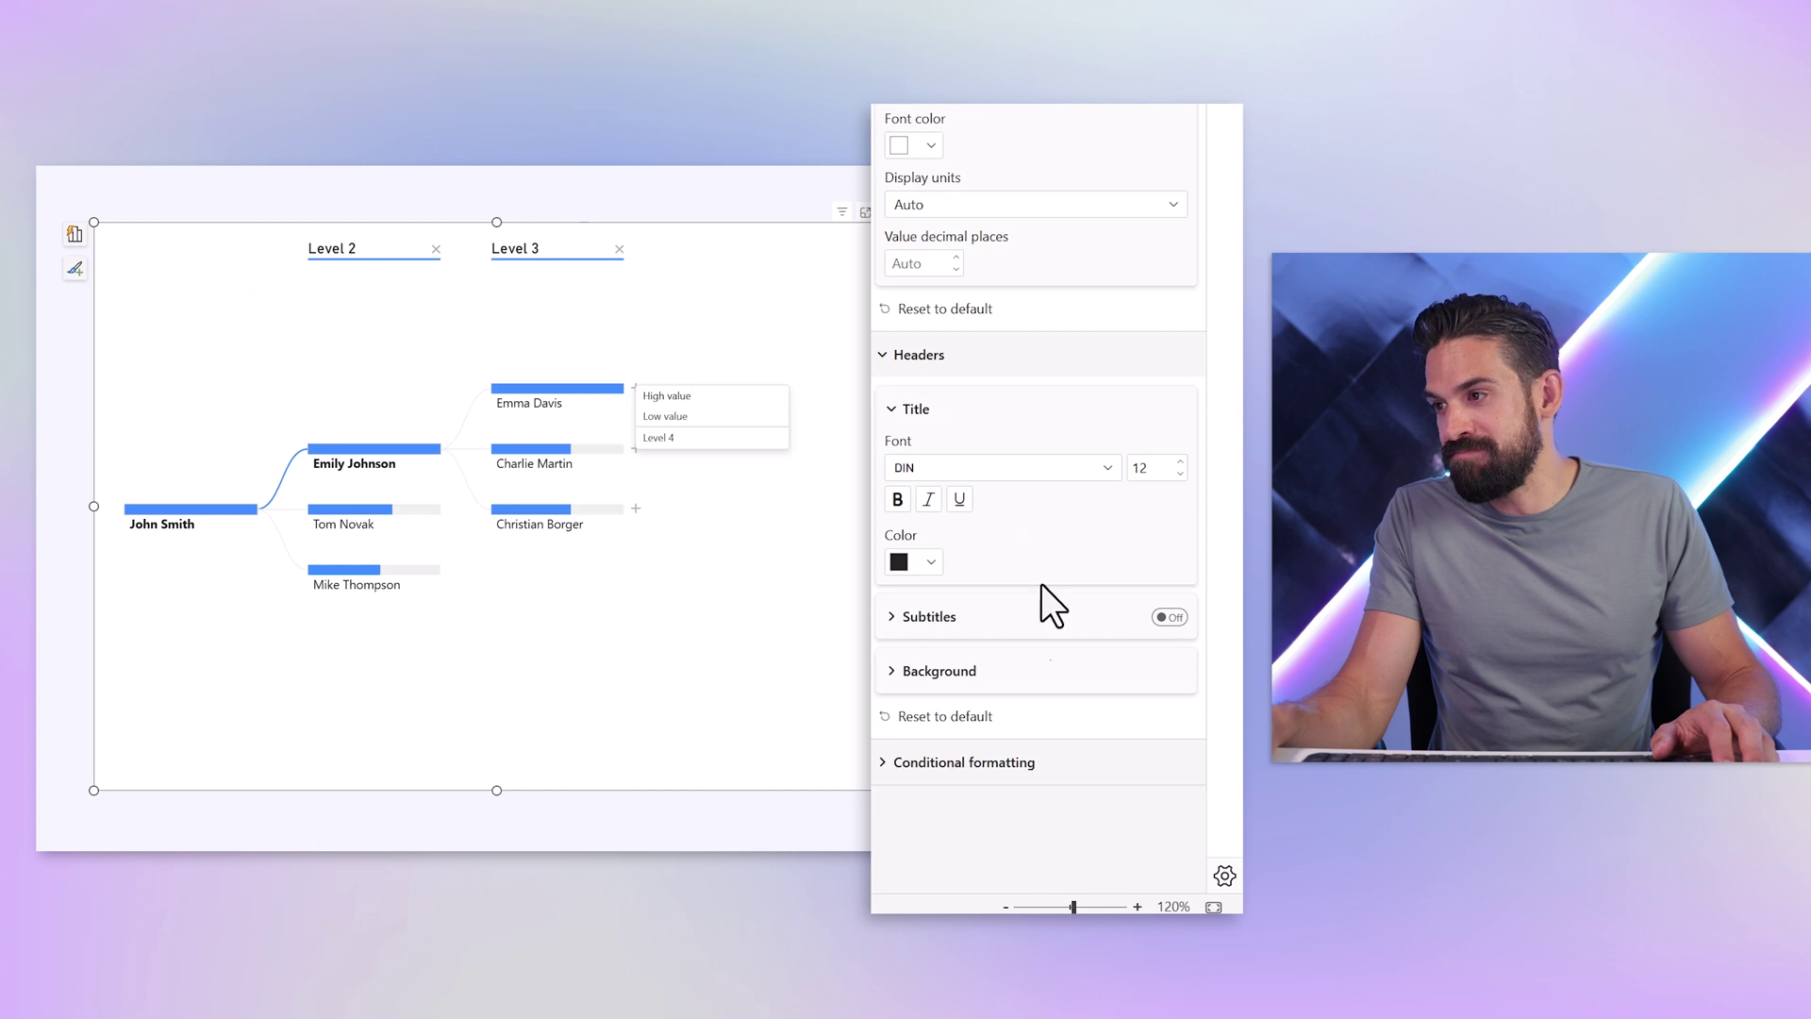
{"action": "scroll", "coordinate": [926, 538], "scroll_direction": "up", "scroll_amount": 5}
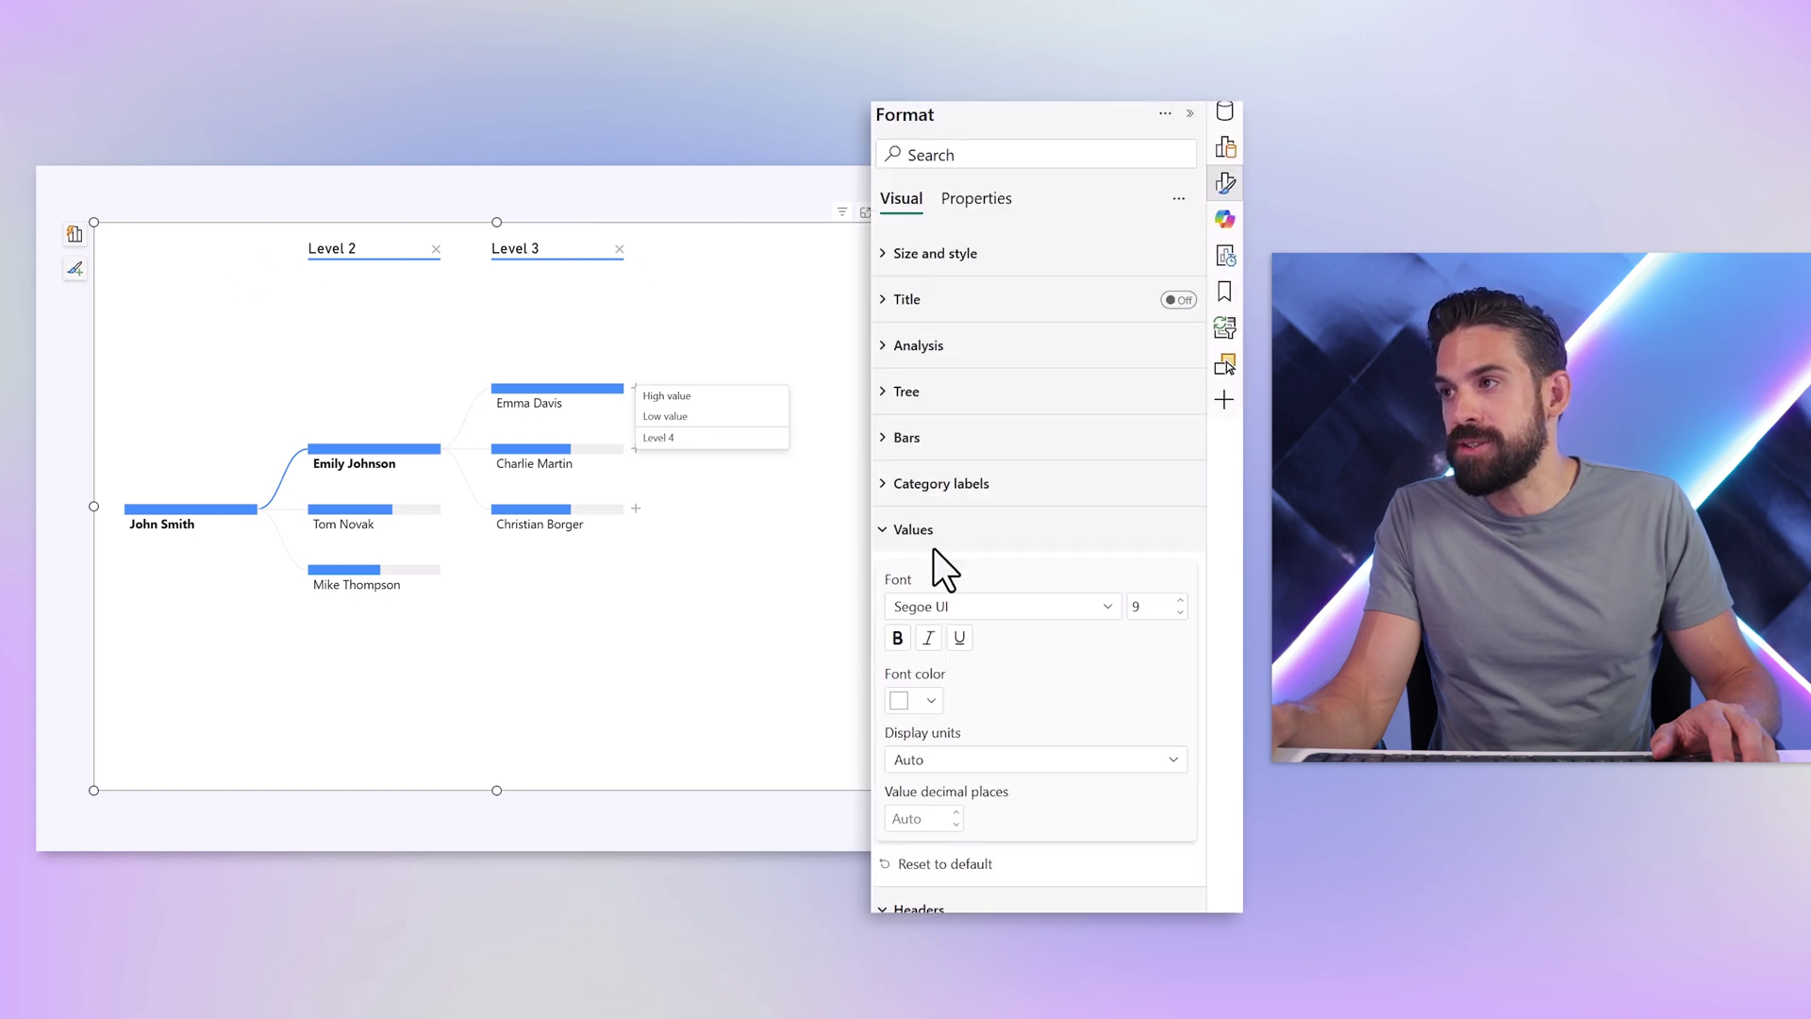
{"action": "left_click", "coordinate": [923, 534]}
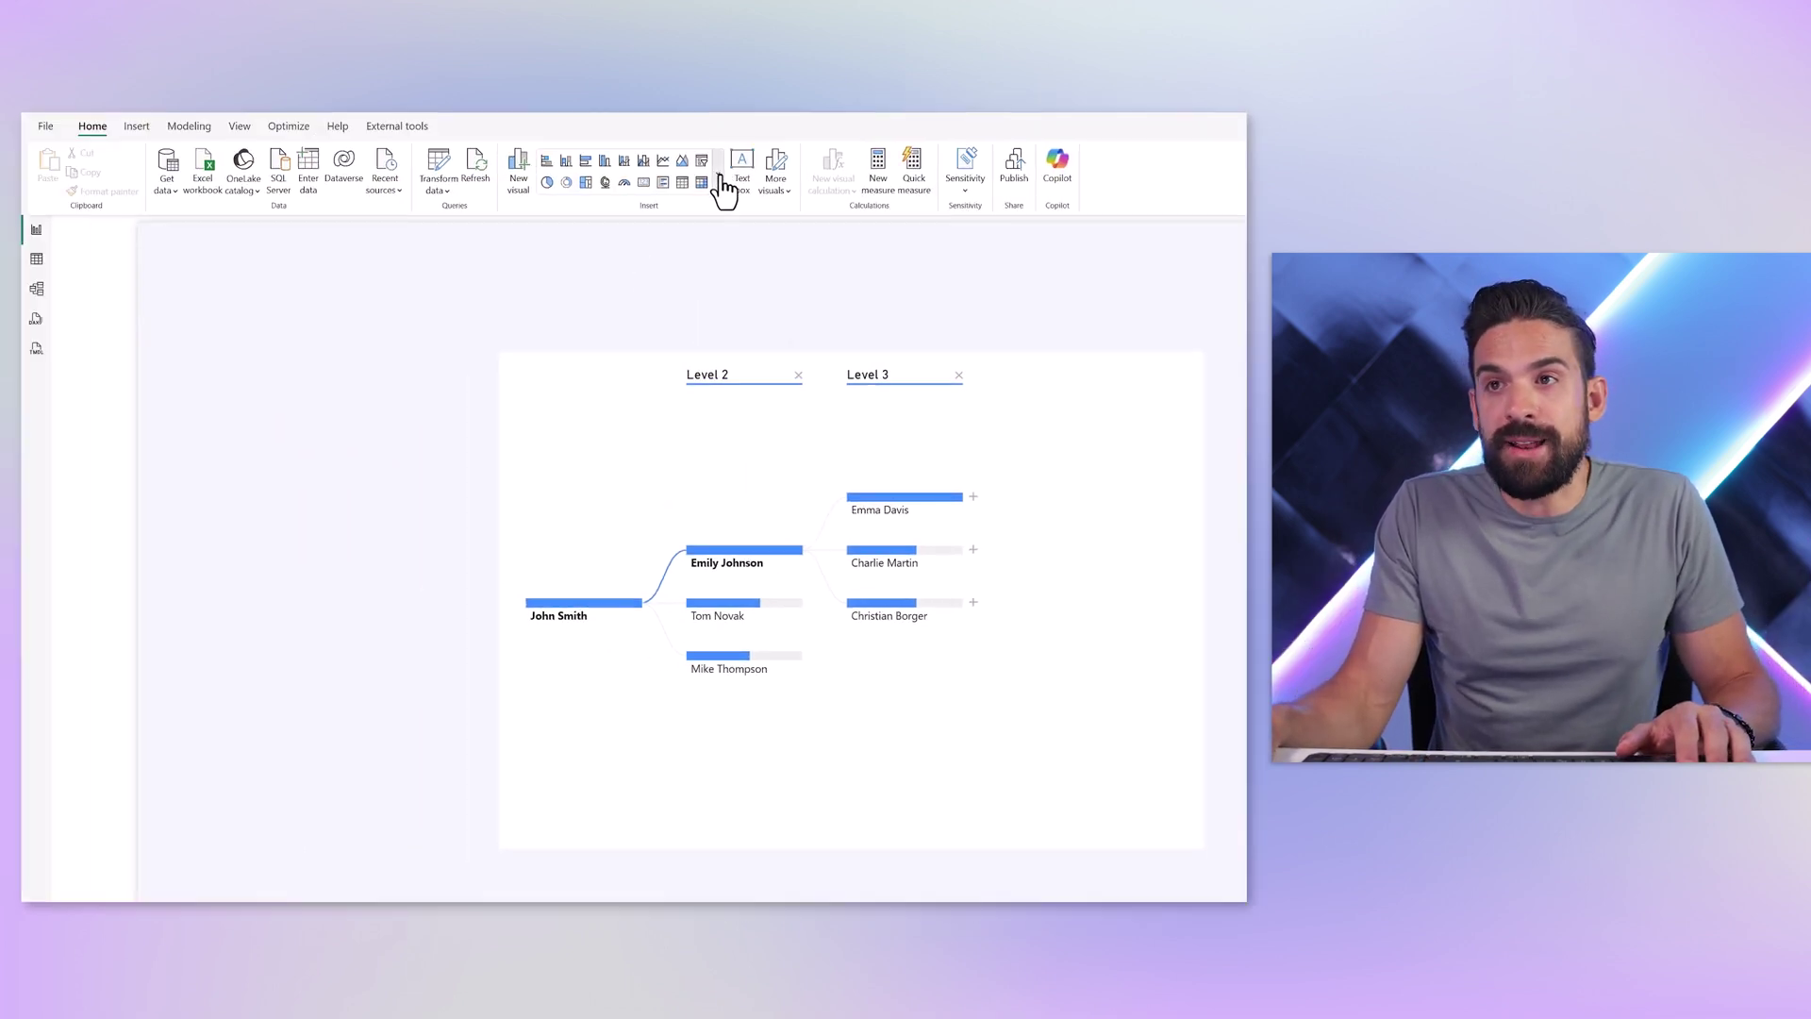
- Insert a Button slicer and place it, shortened, above the decomposition tree
{"action": "left_click", "coordinate": [720, 182]}
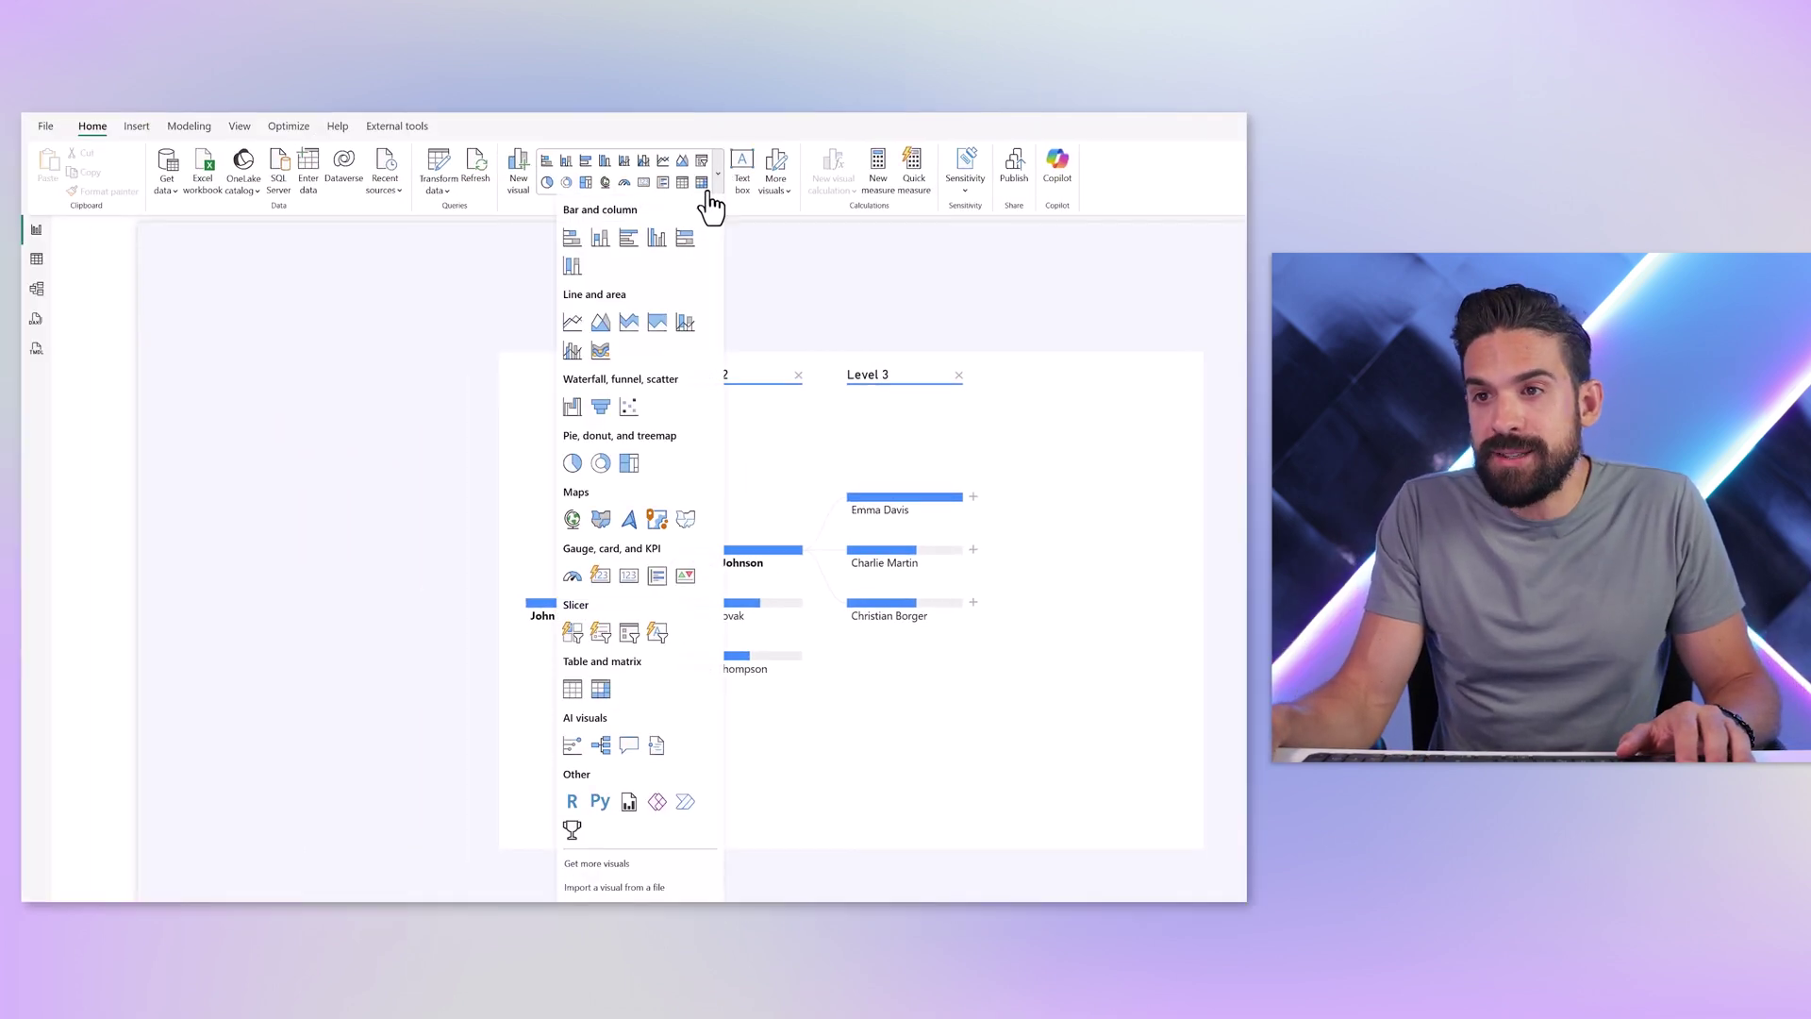
{"action": "left_click", "coordinate": [572, 632]}
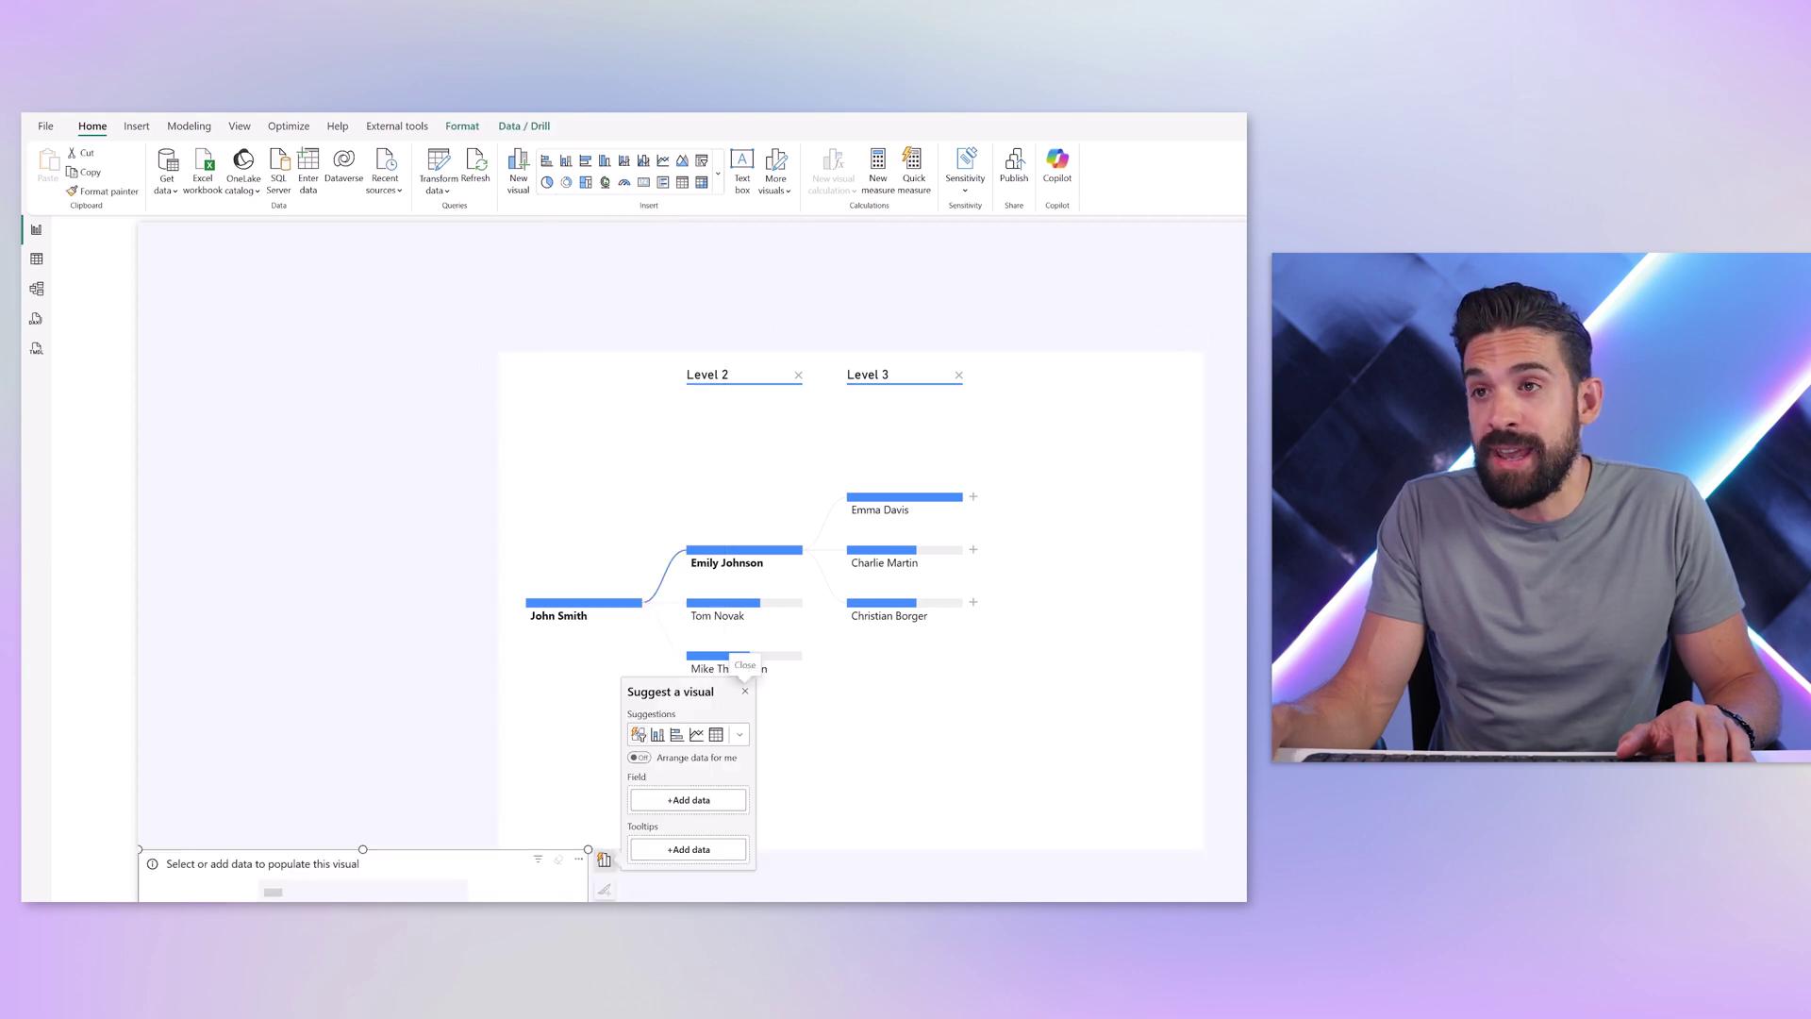
{"action": "left_click_drag", "start_coordinate": [415, 886], "coordinate": [882, 448]}
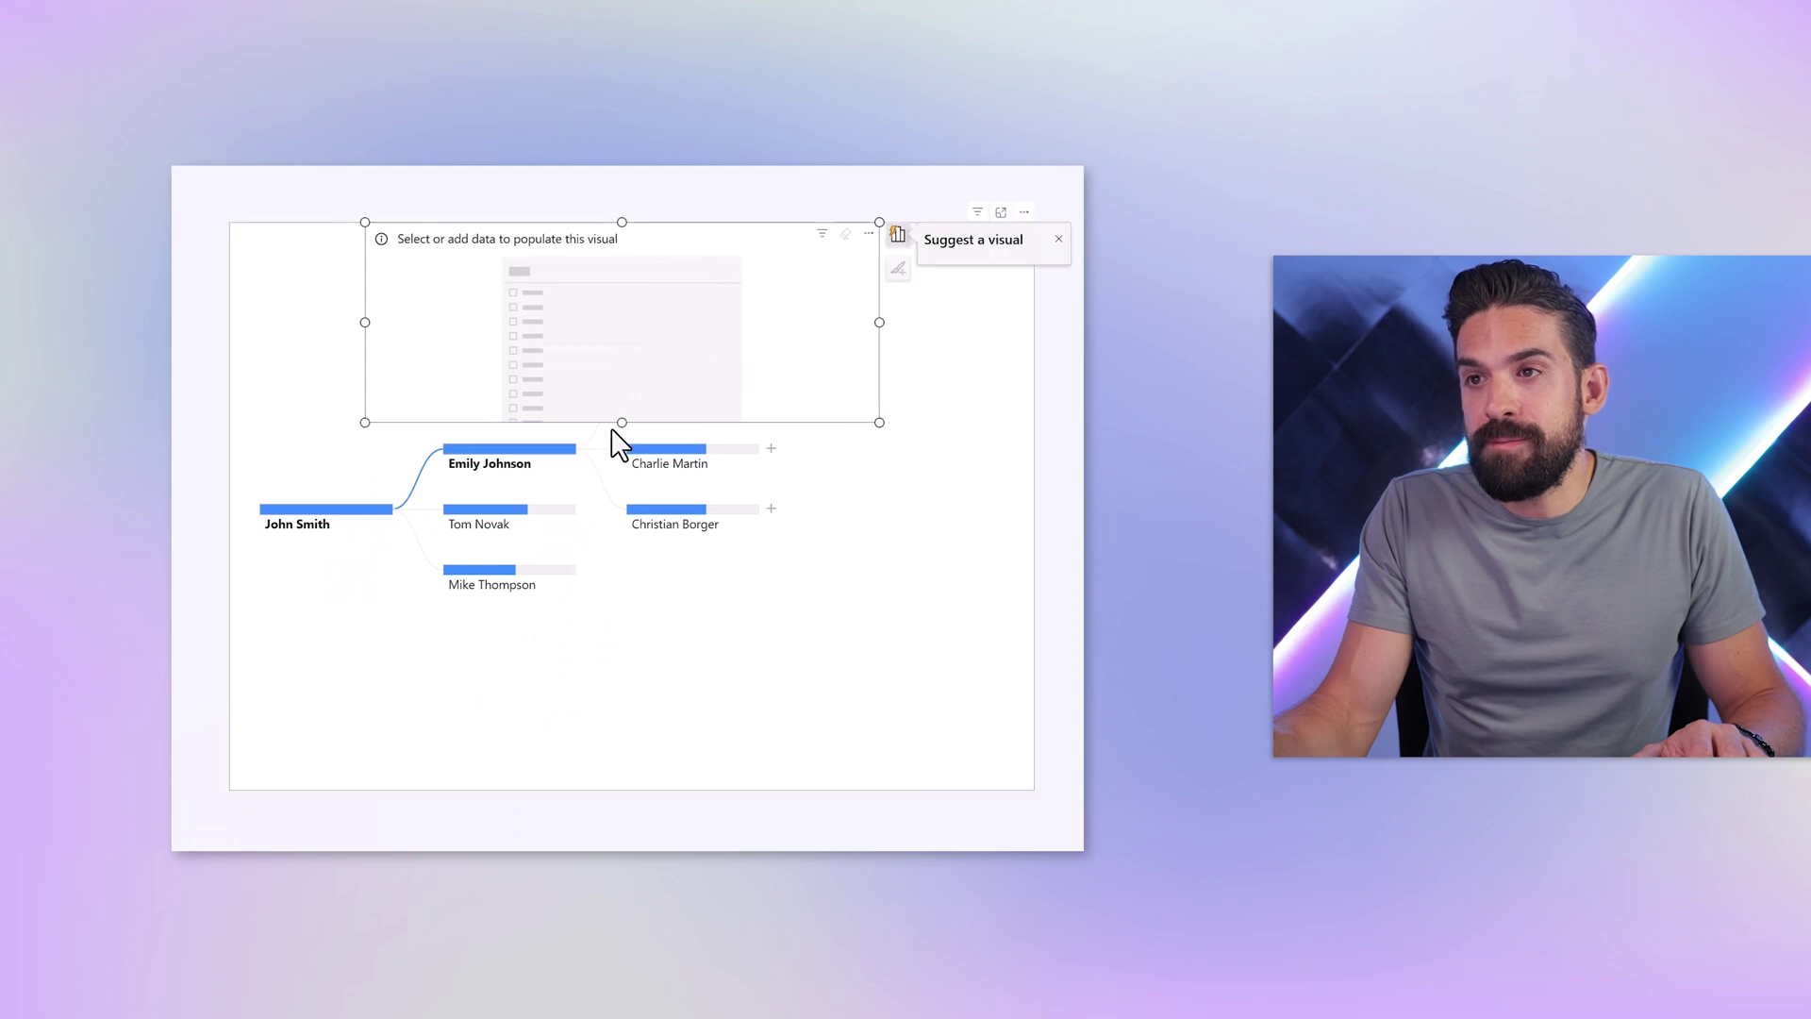
{"action": "left_click_drag", "start_coordinate": [621, 423], "coordinate": [622, 302]}
- Add Employees > Department to the slicer's Field and make it taller
{"action": "left_click", "coordinate": [1011, 368]}
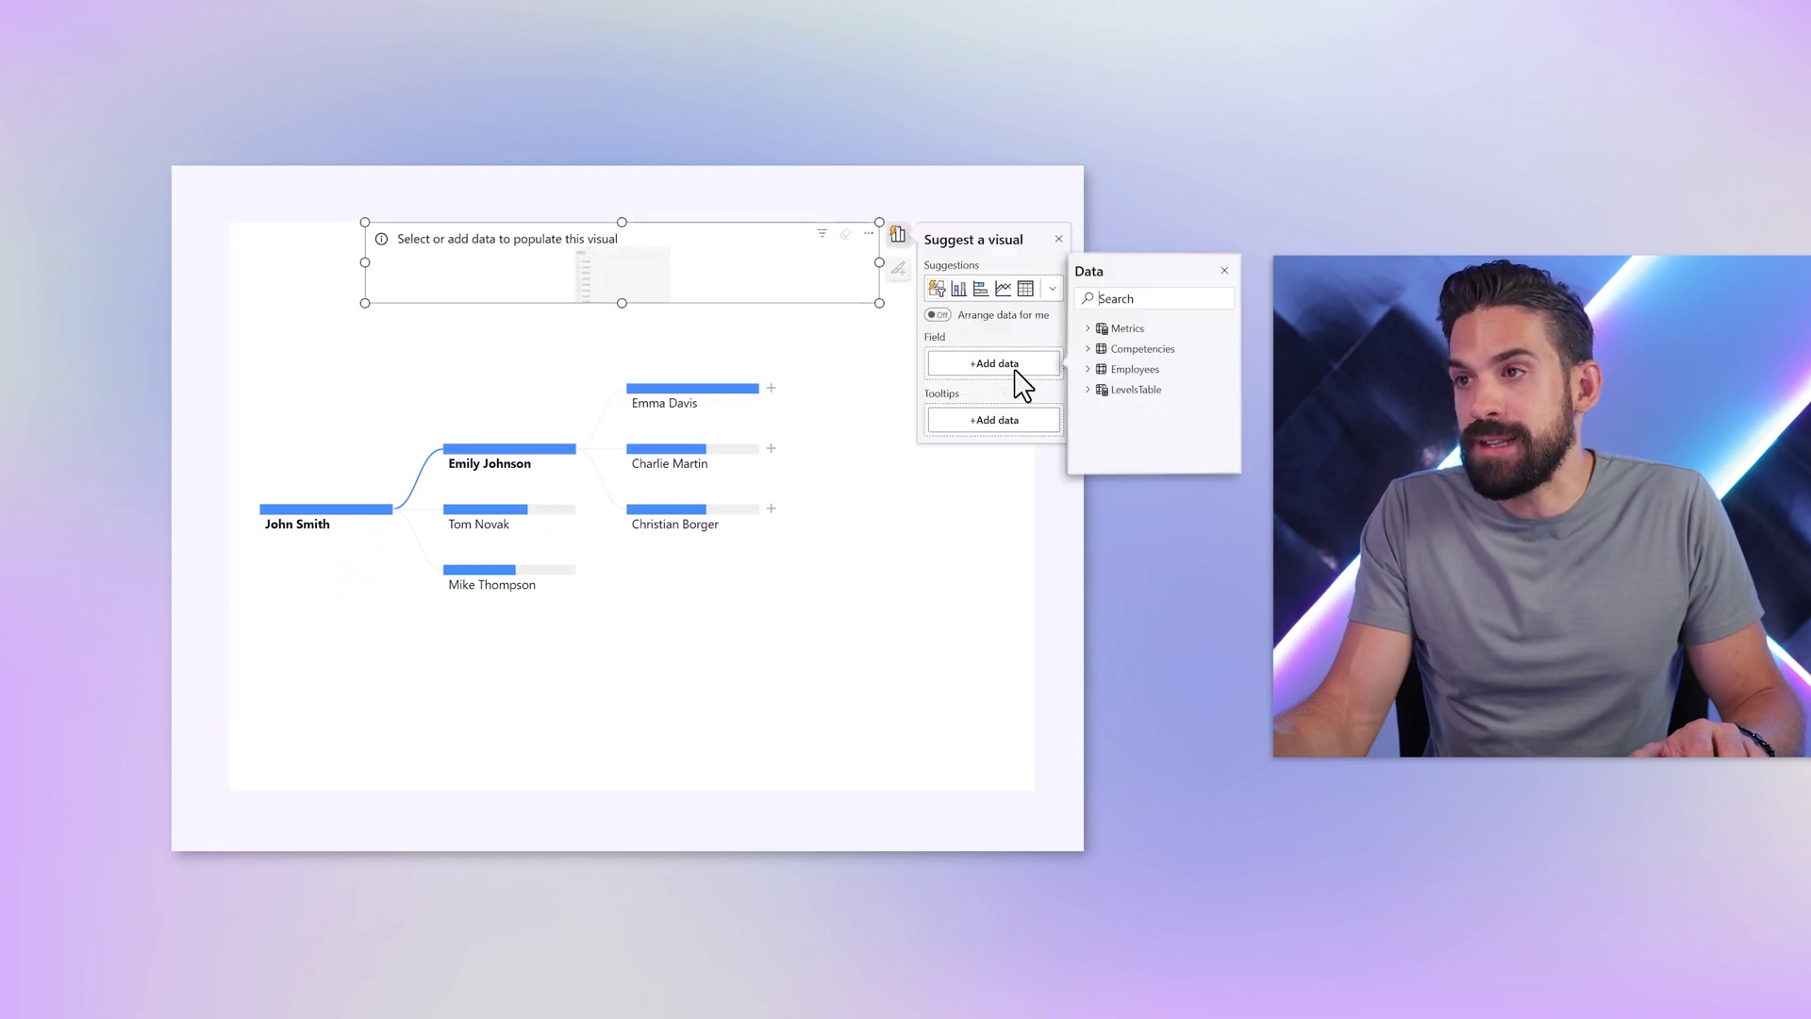
{"action": "left_click", "coordinate": [1172, 308]}
{"action": "type", "text": "depa"}
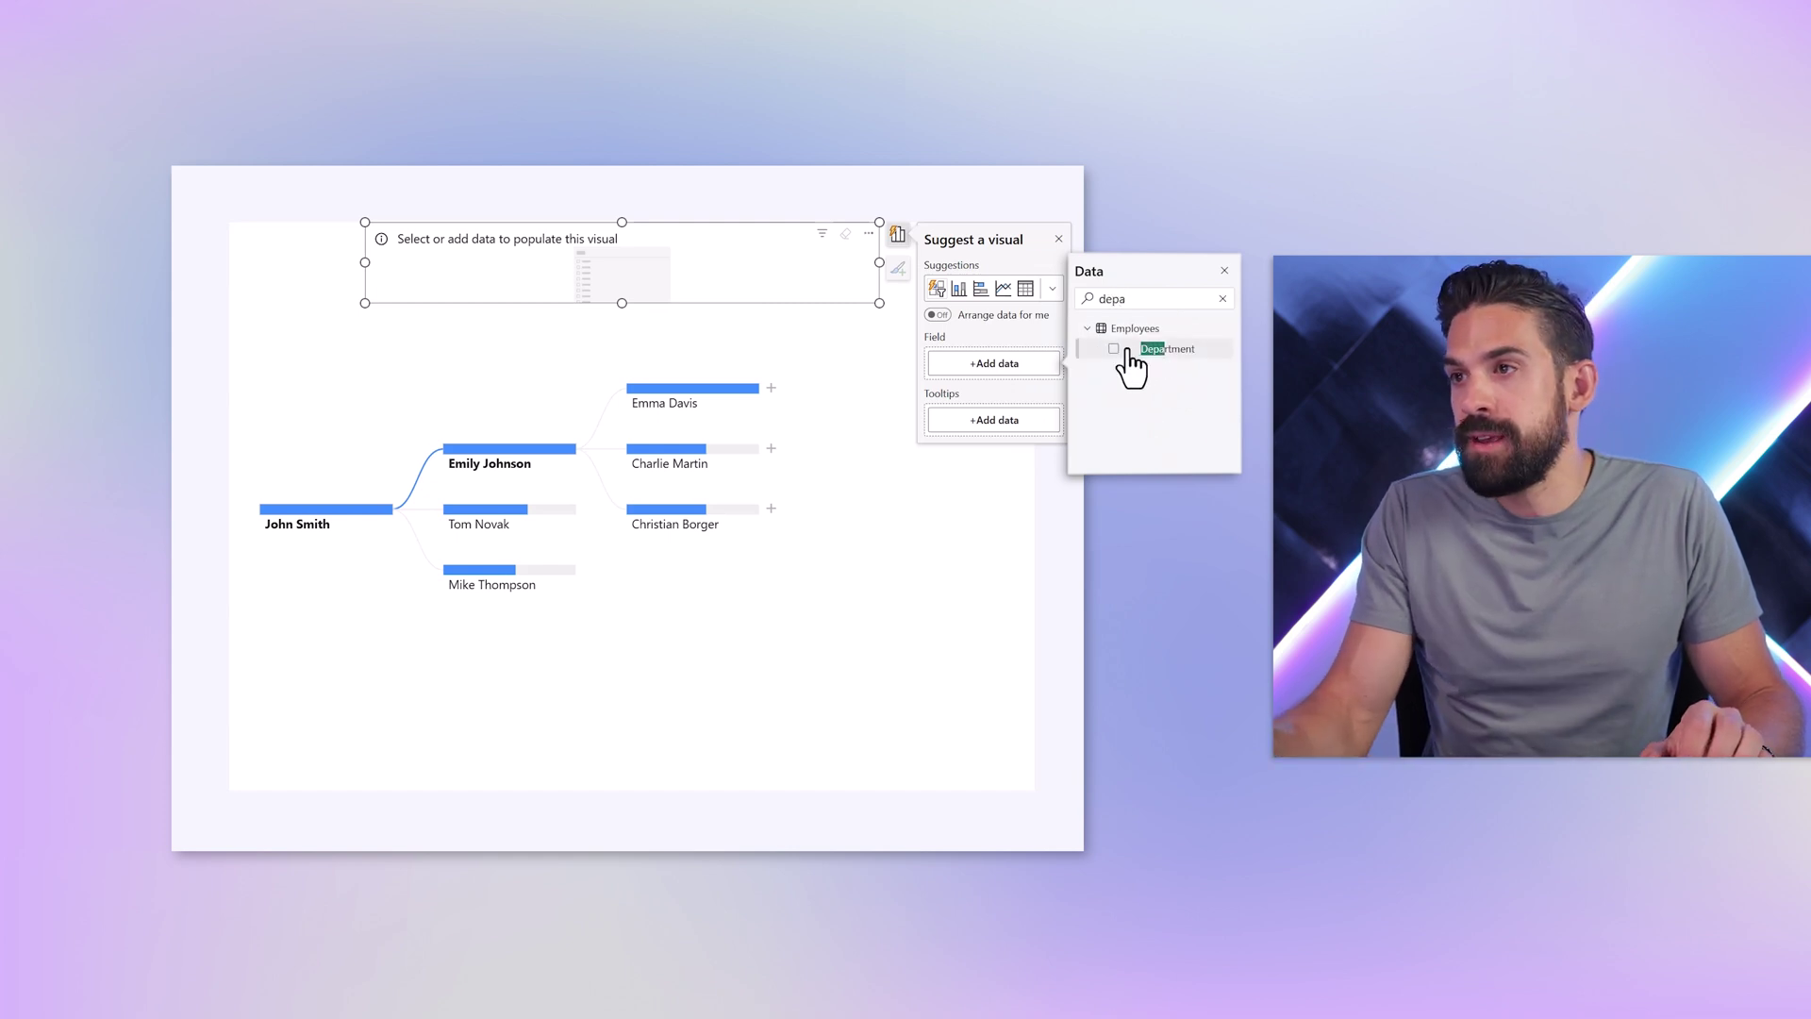
{"action": "left_click", "coordinate": [1114, 349]}
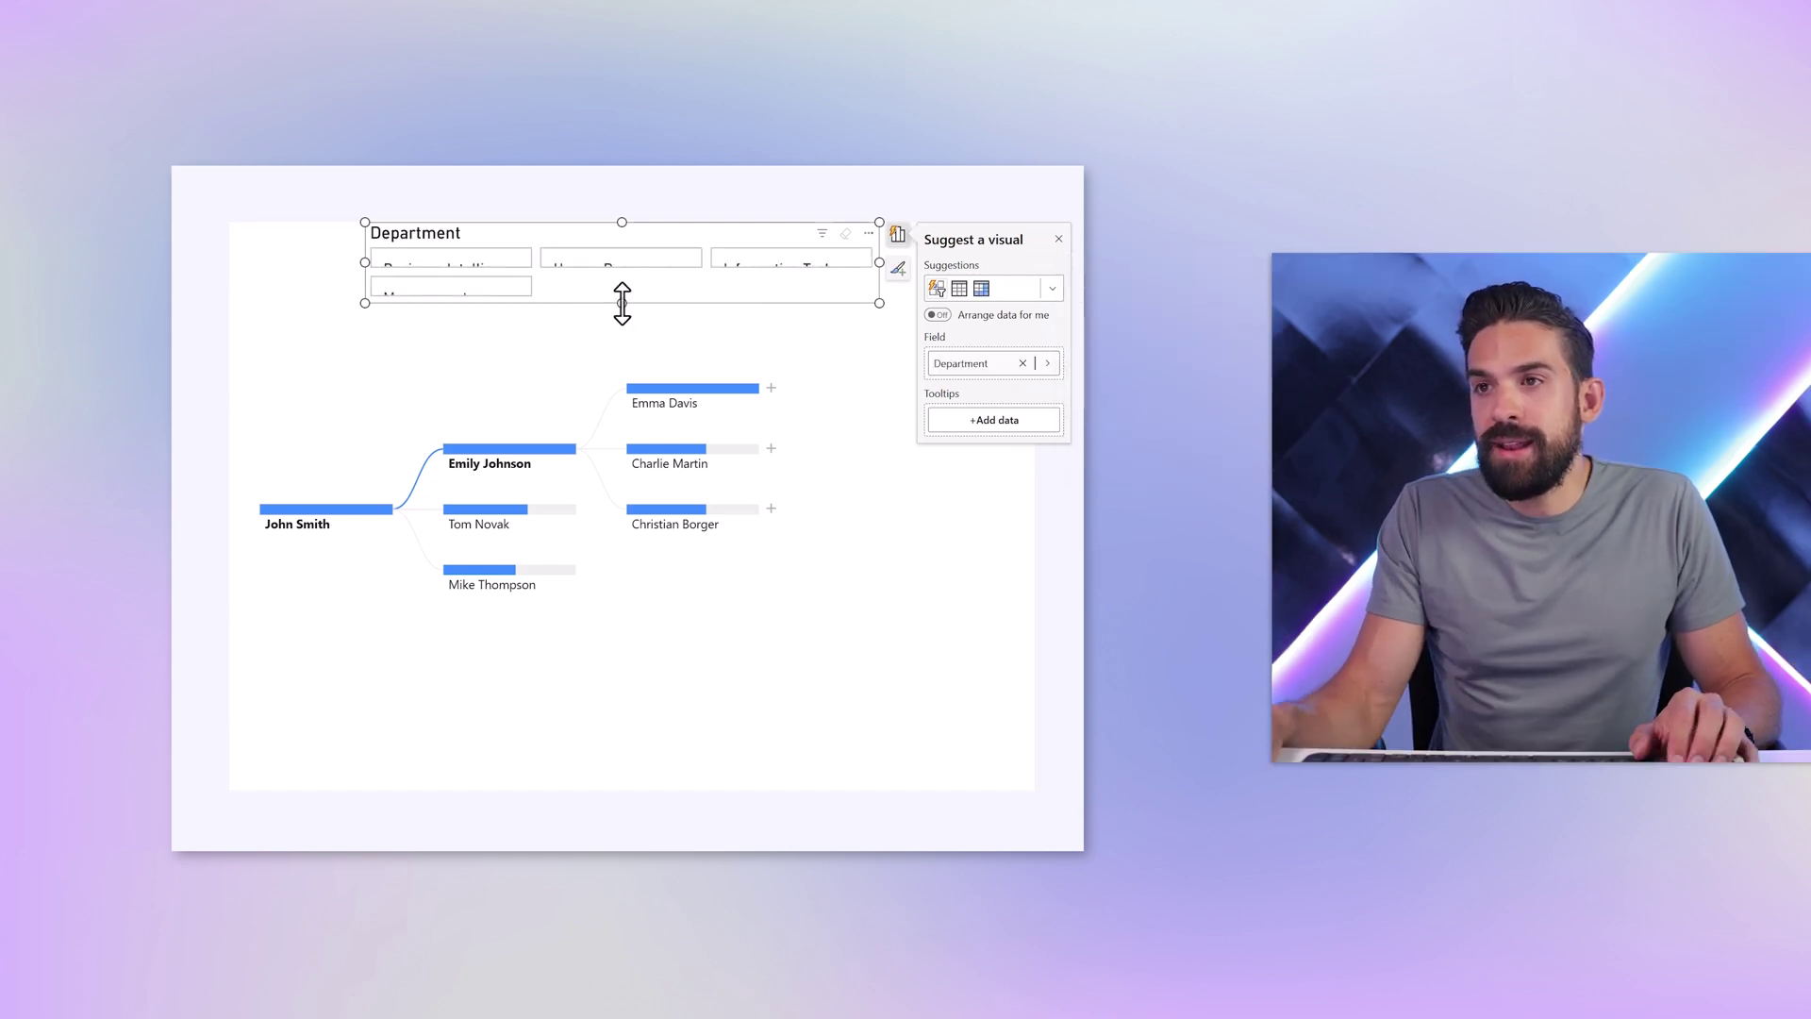
{"action": "left_click_drag", "start_coordinate": [621, 302], "coordinate": [630, 356]}
{"action": "left_click", "coordinate": [628, 342]}
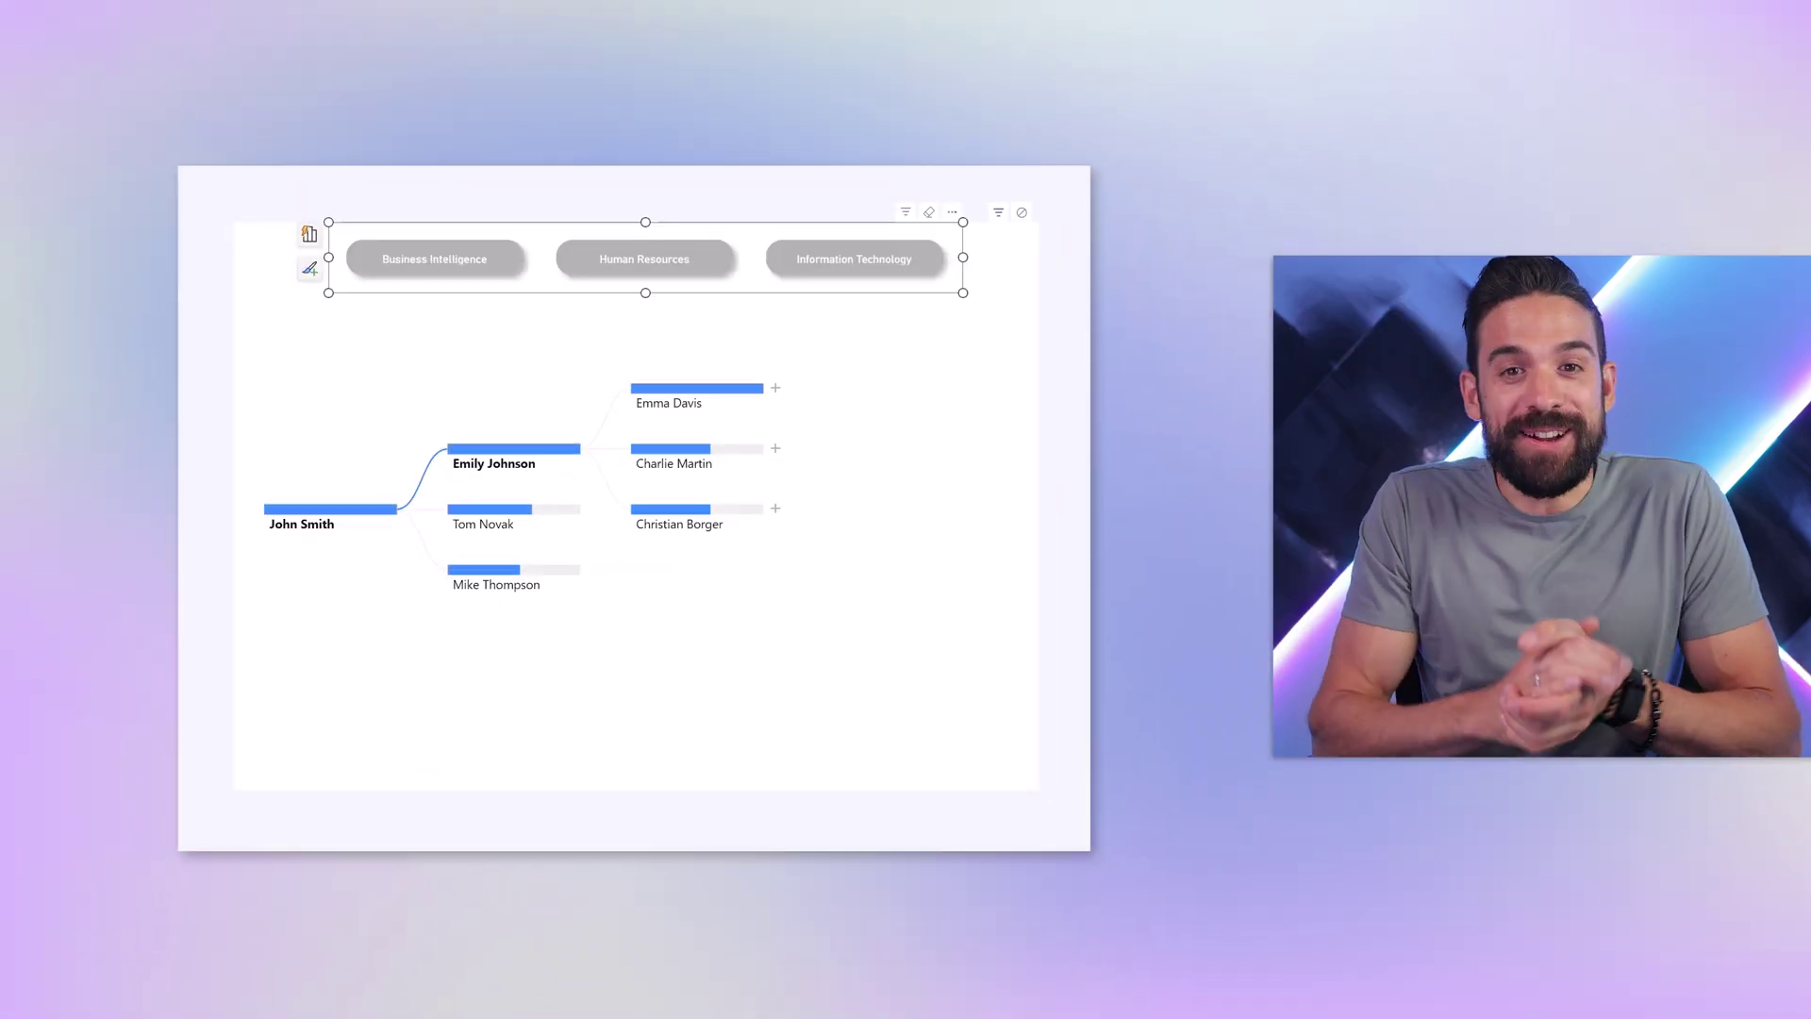
- Filter to Information Technology and clear it again, then select the tree
{"action": "left_click", "coordinate": [804, 268]}
{"action": "left_click", "coordinate": [911, 272]}
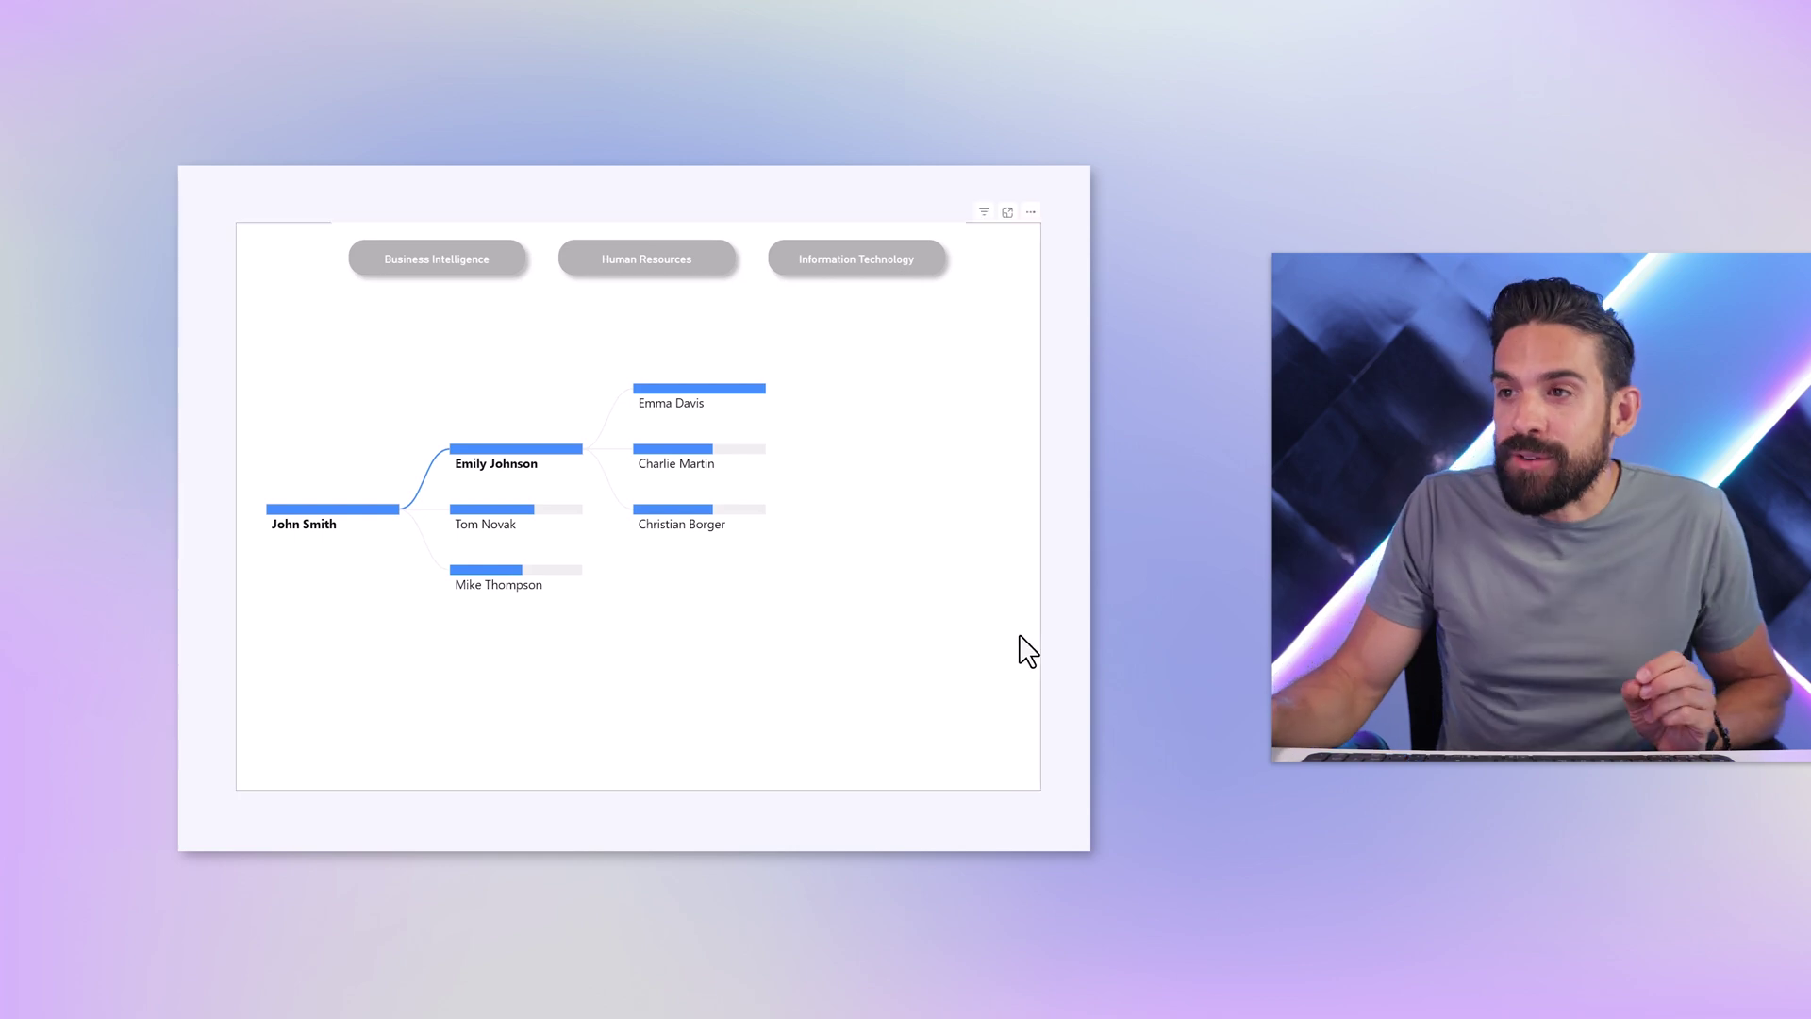
{"action": "left_click", "coordinate": [979, 638]}
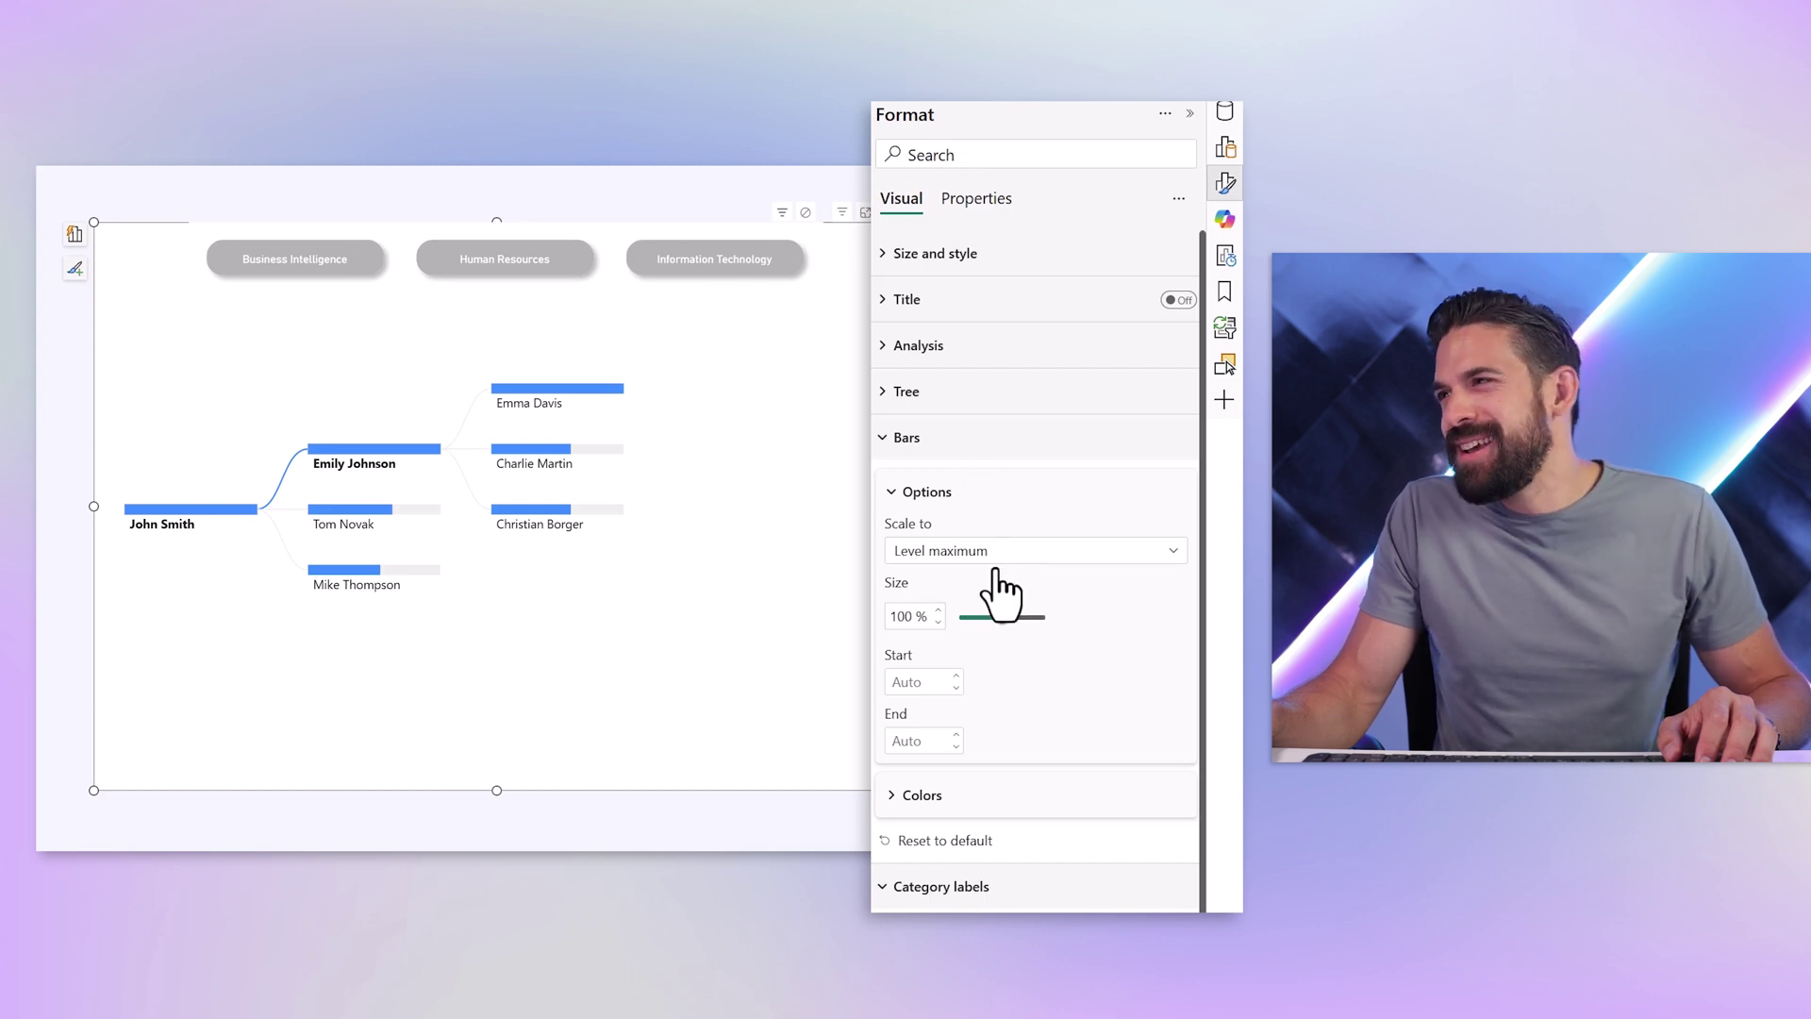
- Switch the Analyze field to Count (Distinct) so all bars are equal
{"action": "left_click", "coordinate": [1225, 149]}
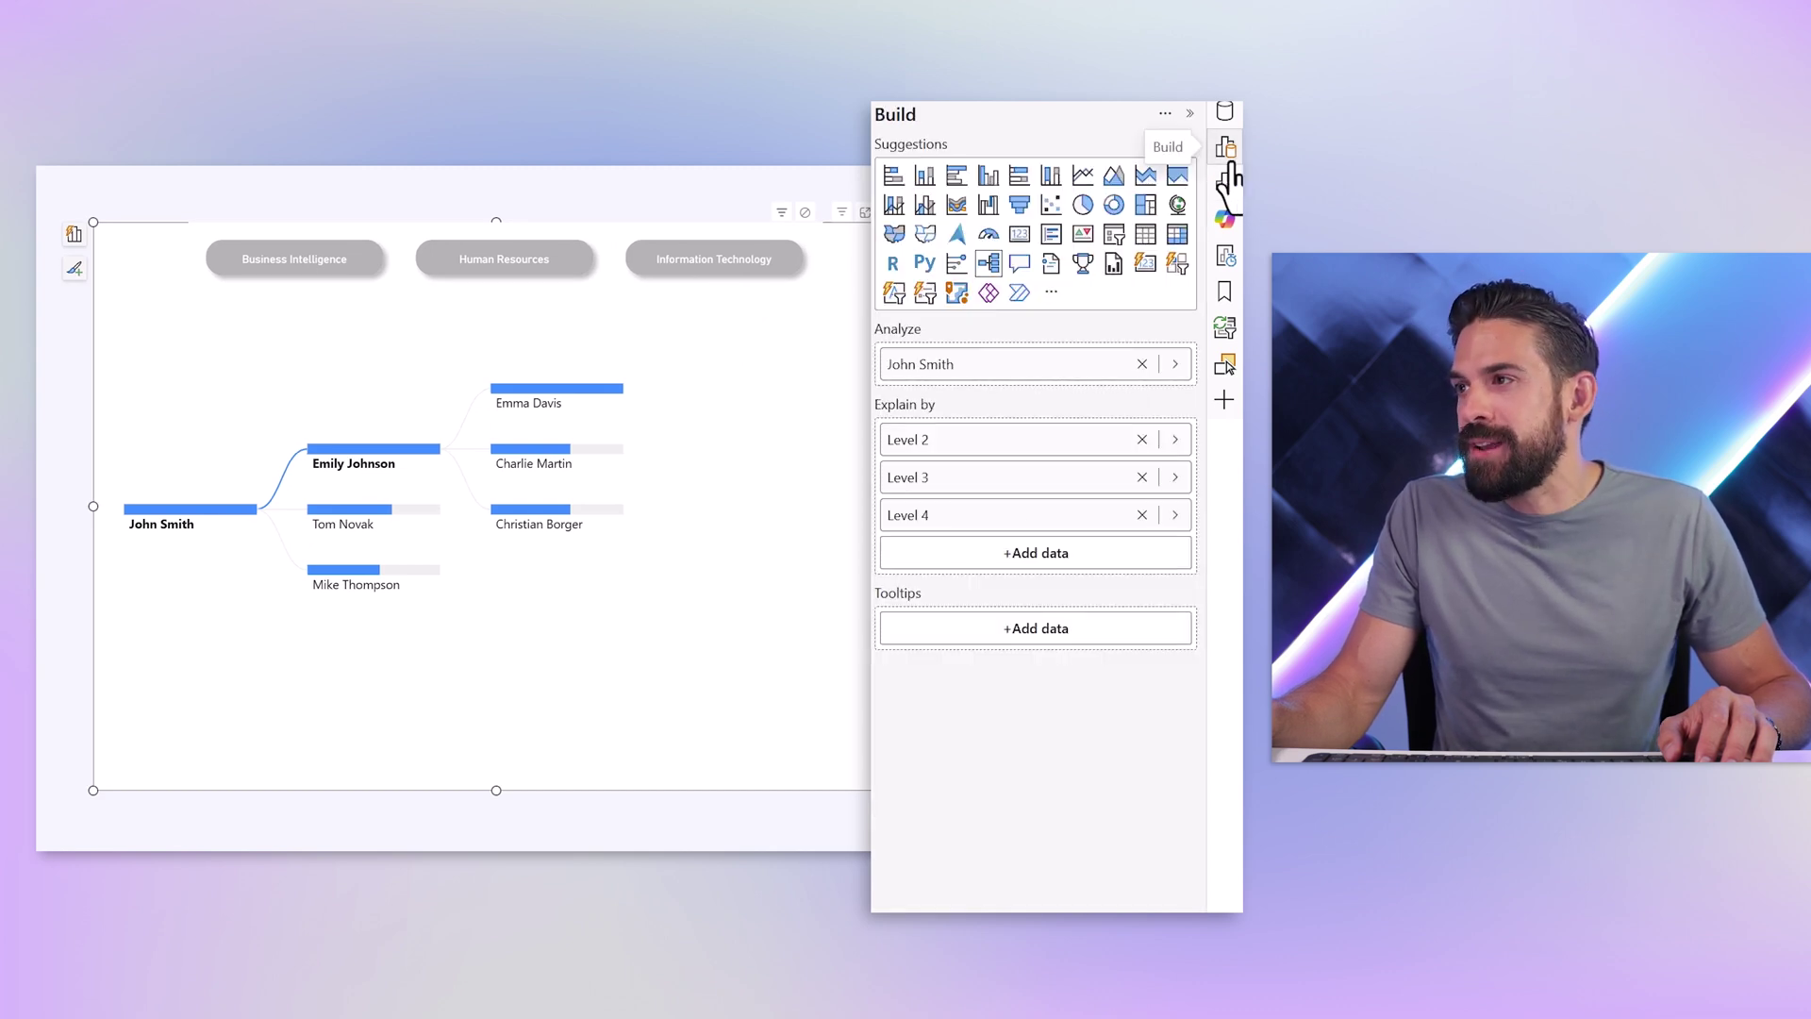
{"action": "right_click", "coordinate": [981, 381]}
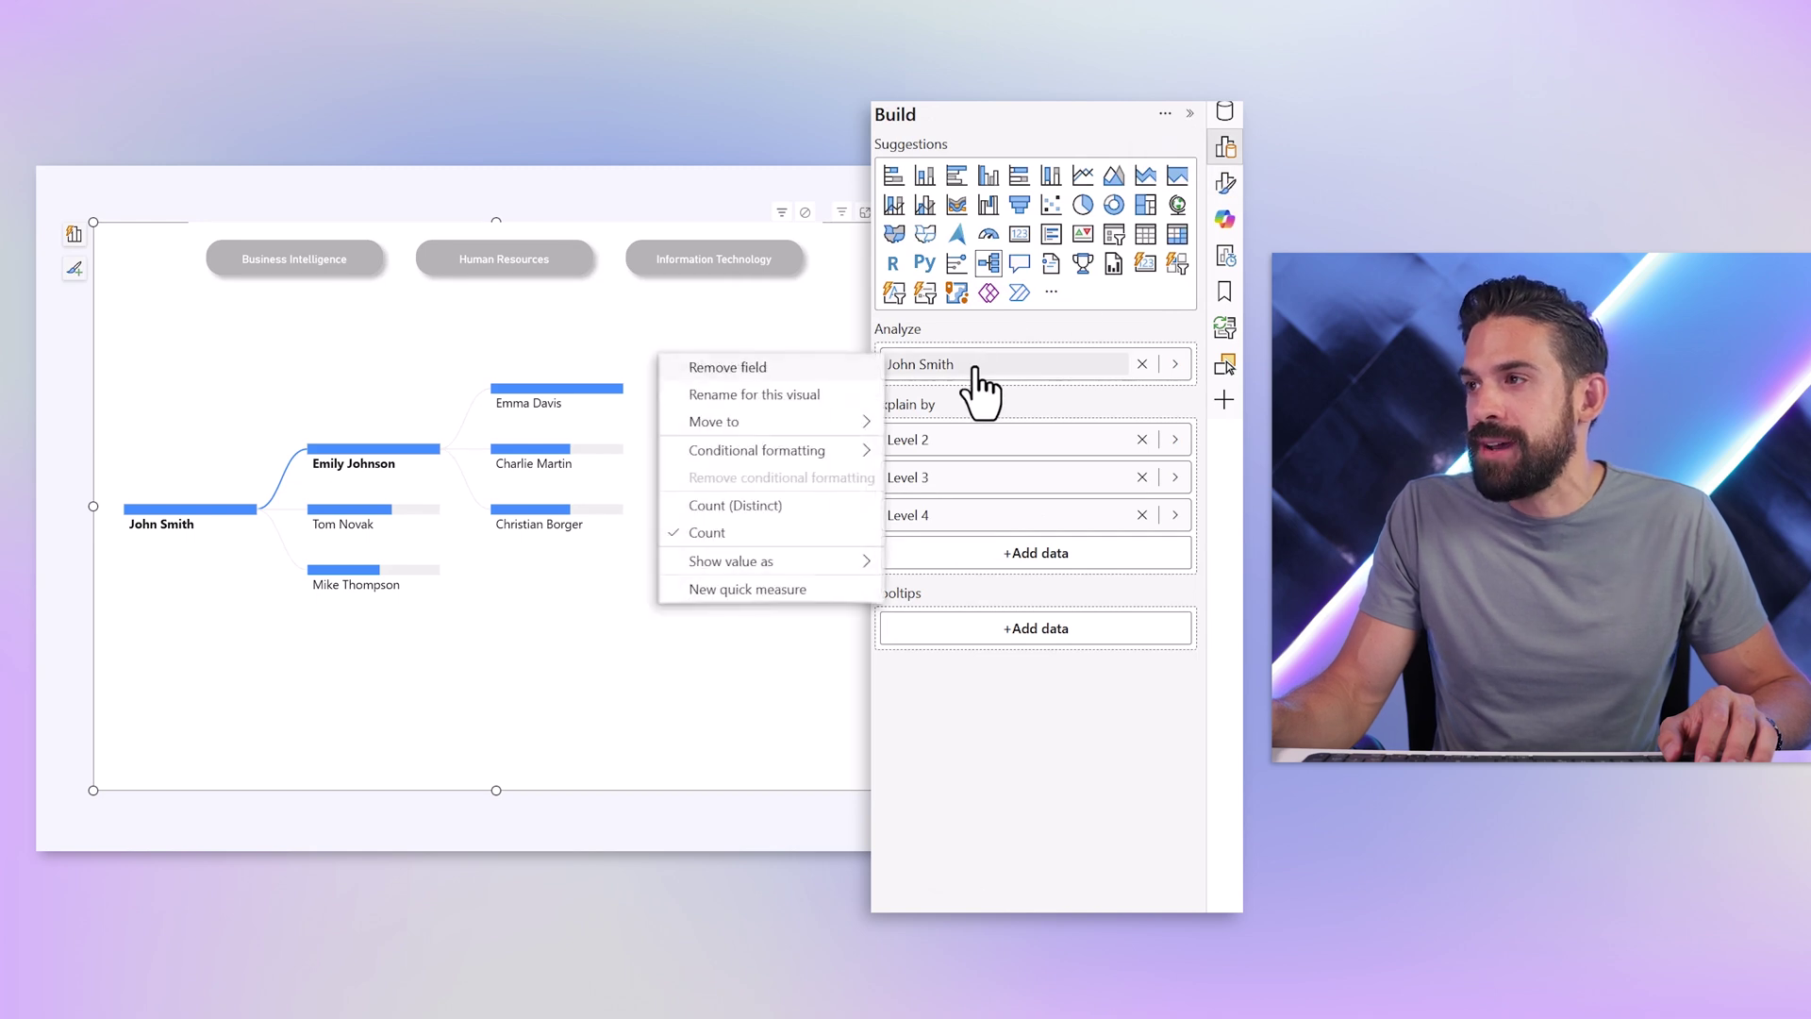
{"action": "left_click", "coordinate": [772, 506]}
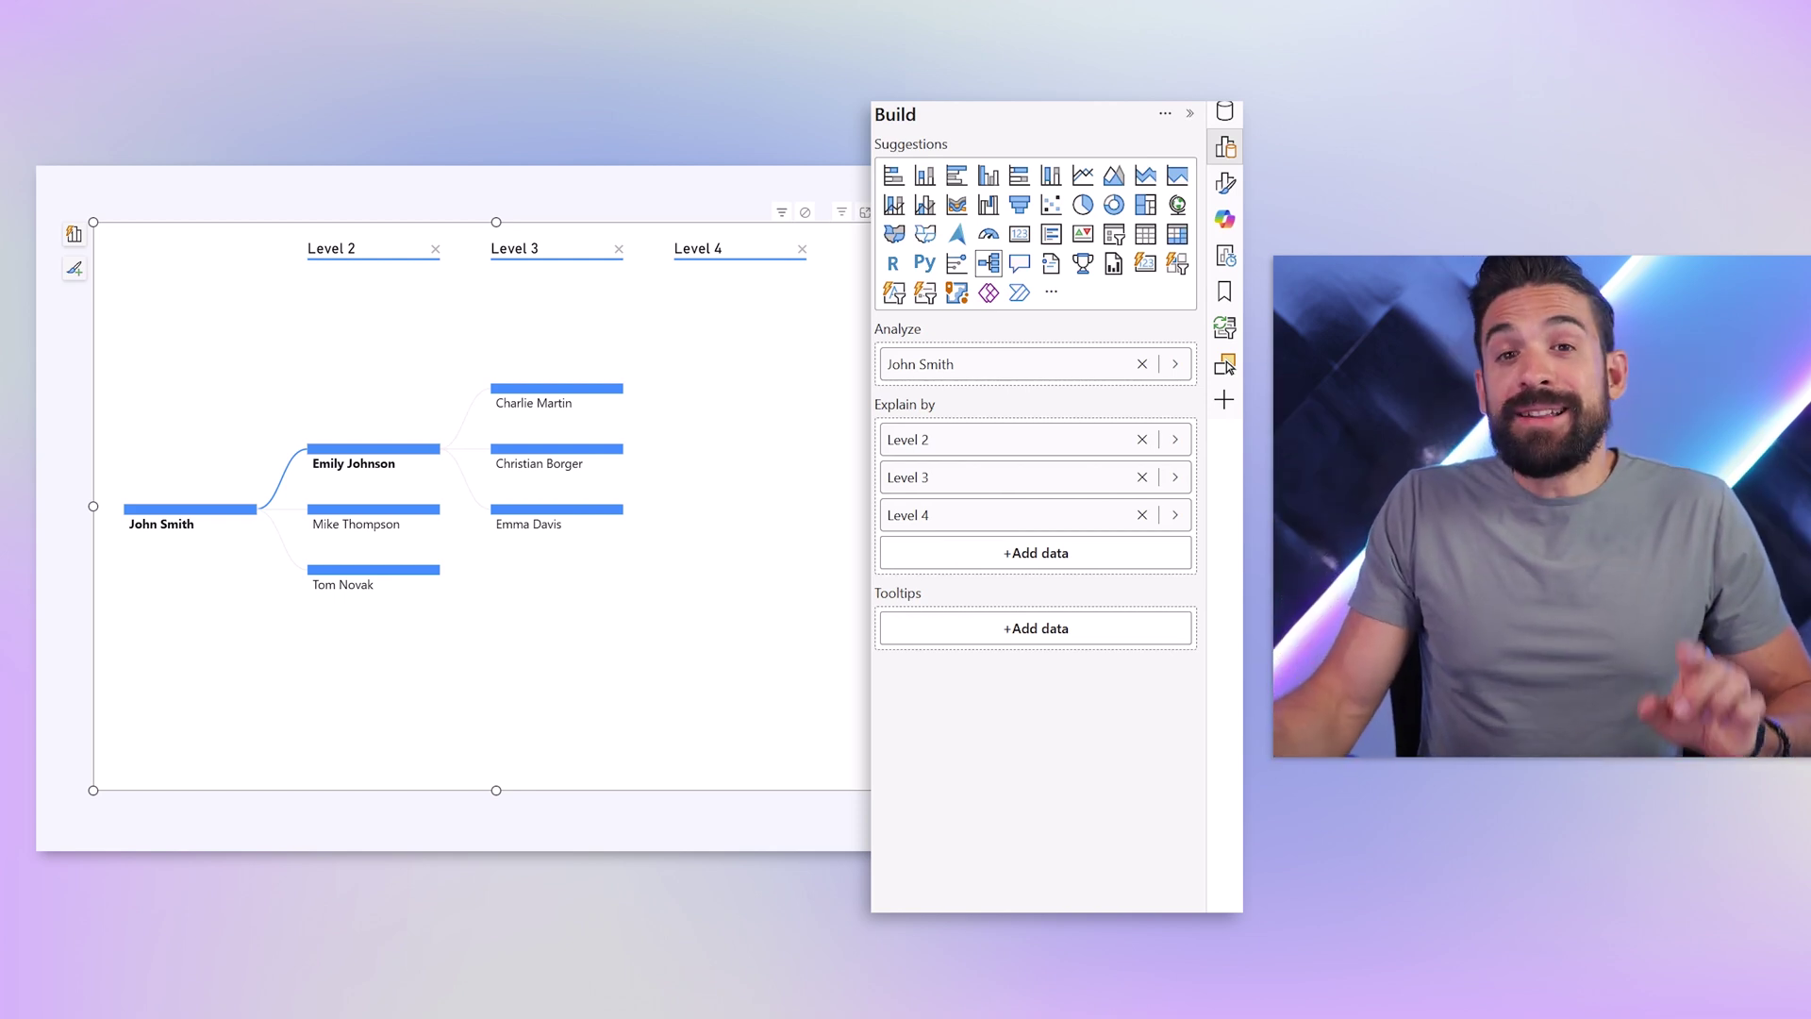
- Raise the bar Size slider slightly above 100%
{"action": "left_click", "coordinate": [1225, 189]}
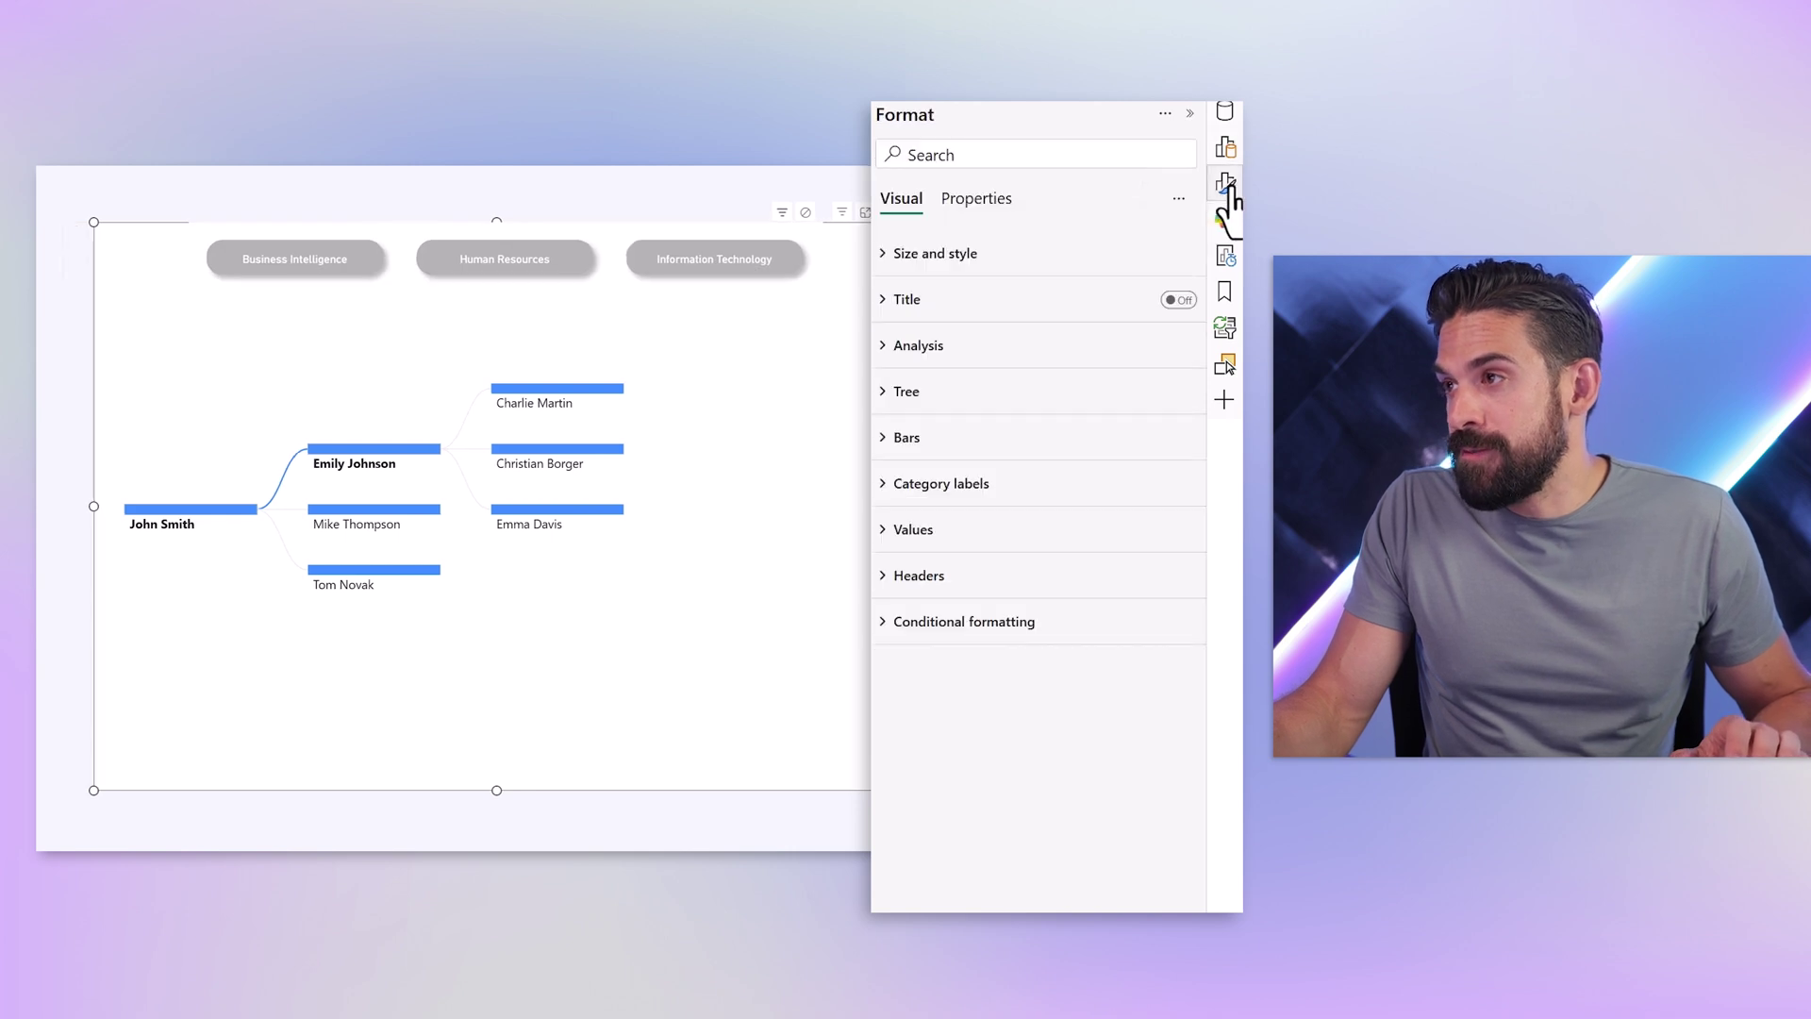
{"action": "left_click", "coordinate": [931, 436]}
{"action": "left_click_drag", "start_coordinate": [998, 618], "coordinate": [1007, 619]}
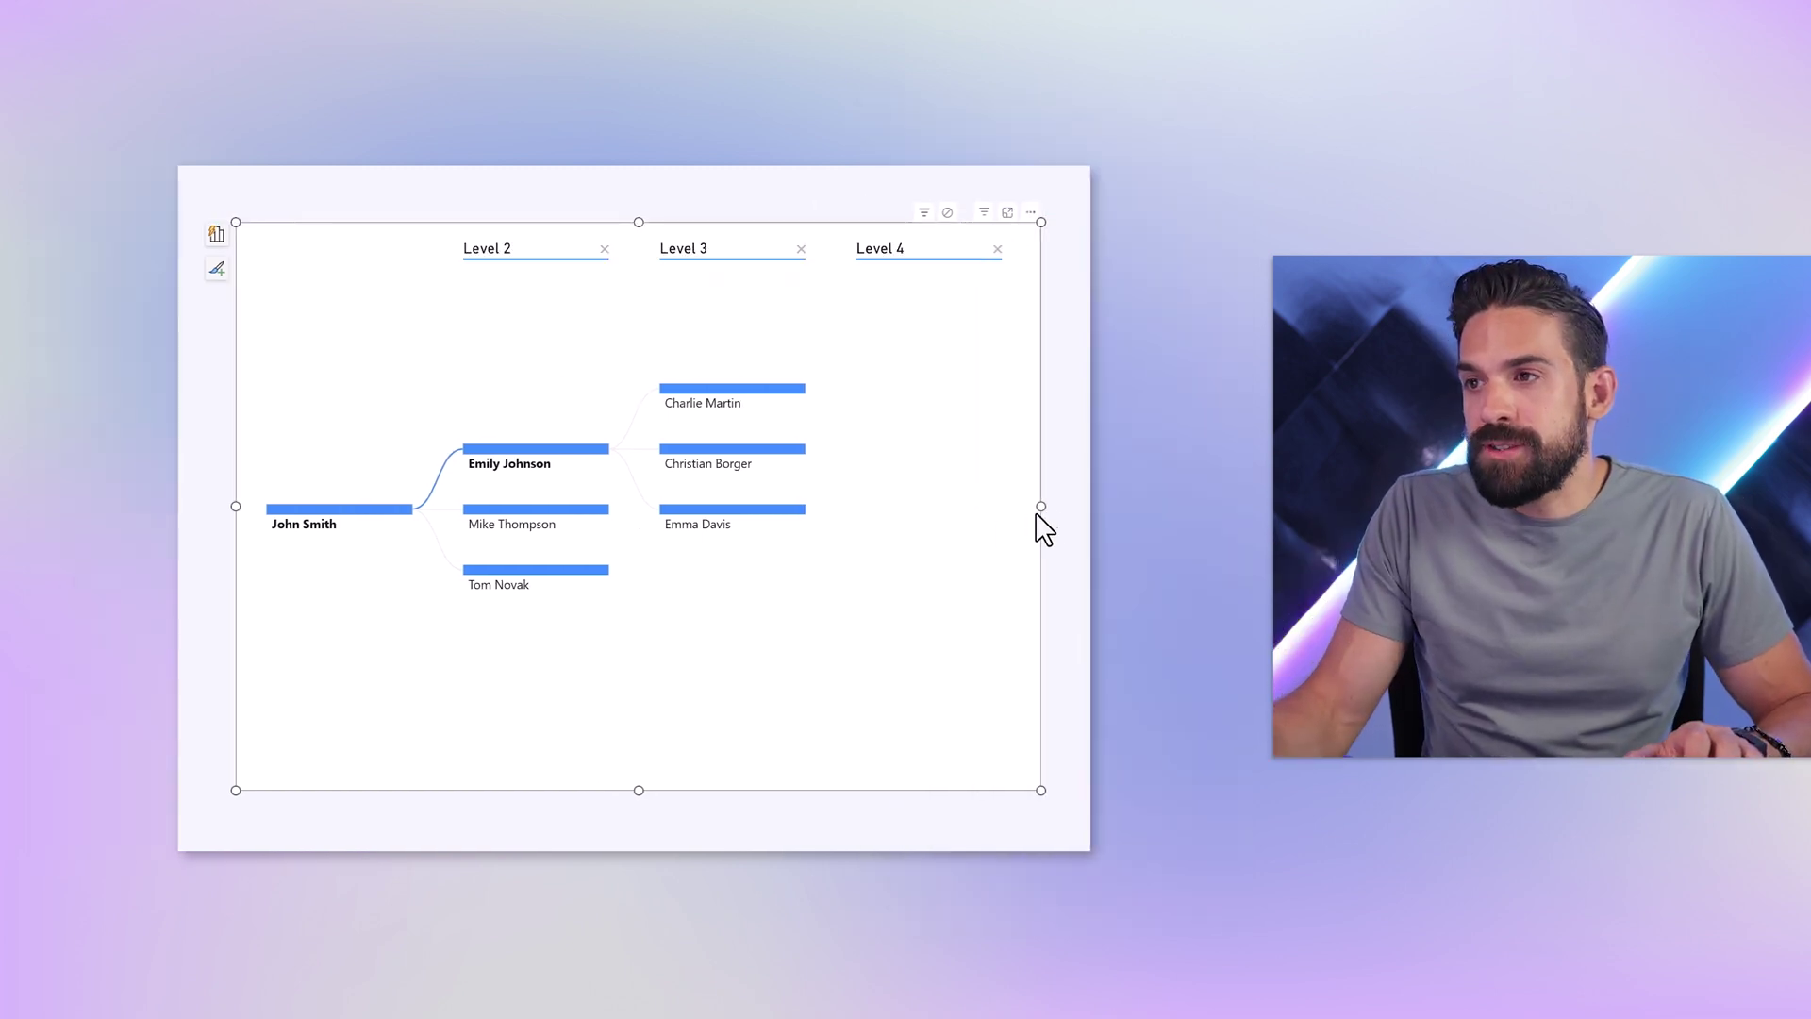
- Widen the tree to the right and shift the Department slicer right to centre it
{"action": "scroll", "coordinate": [981, 505], "scroll_direction": "right", "scroll_amount": 2}
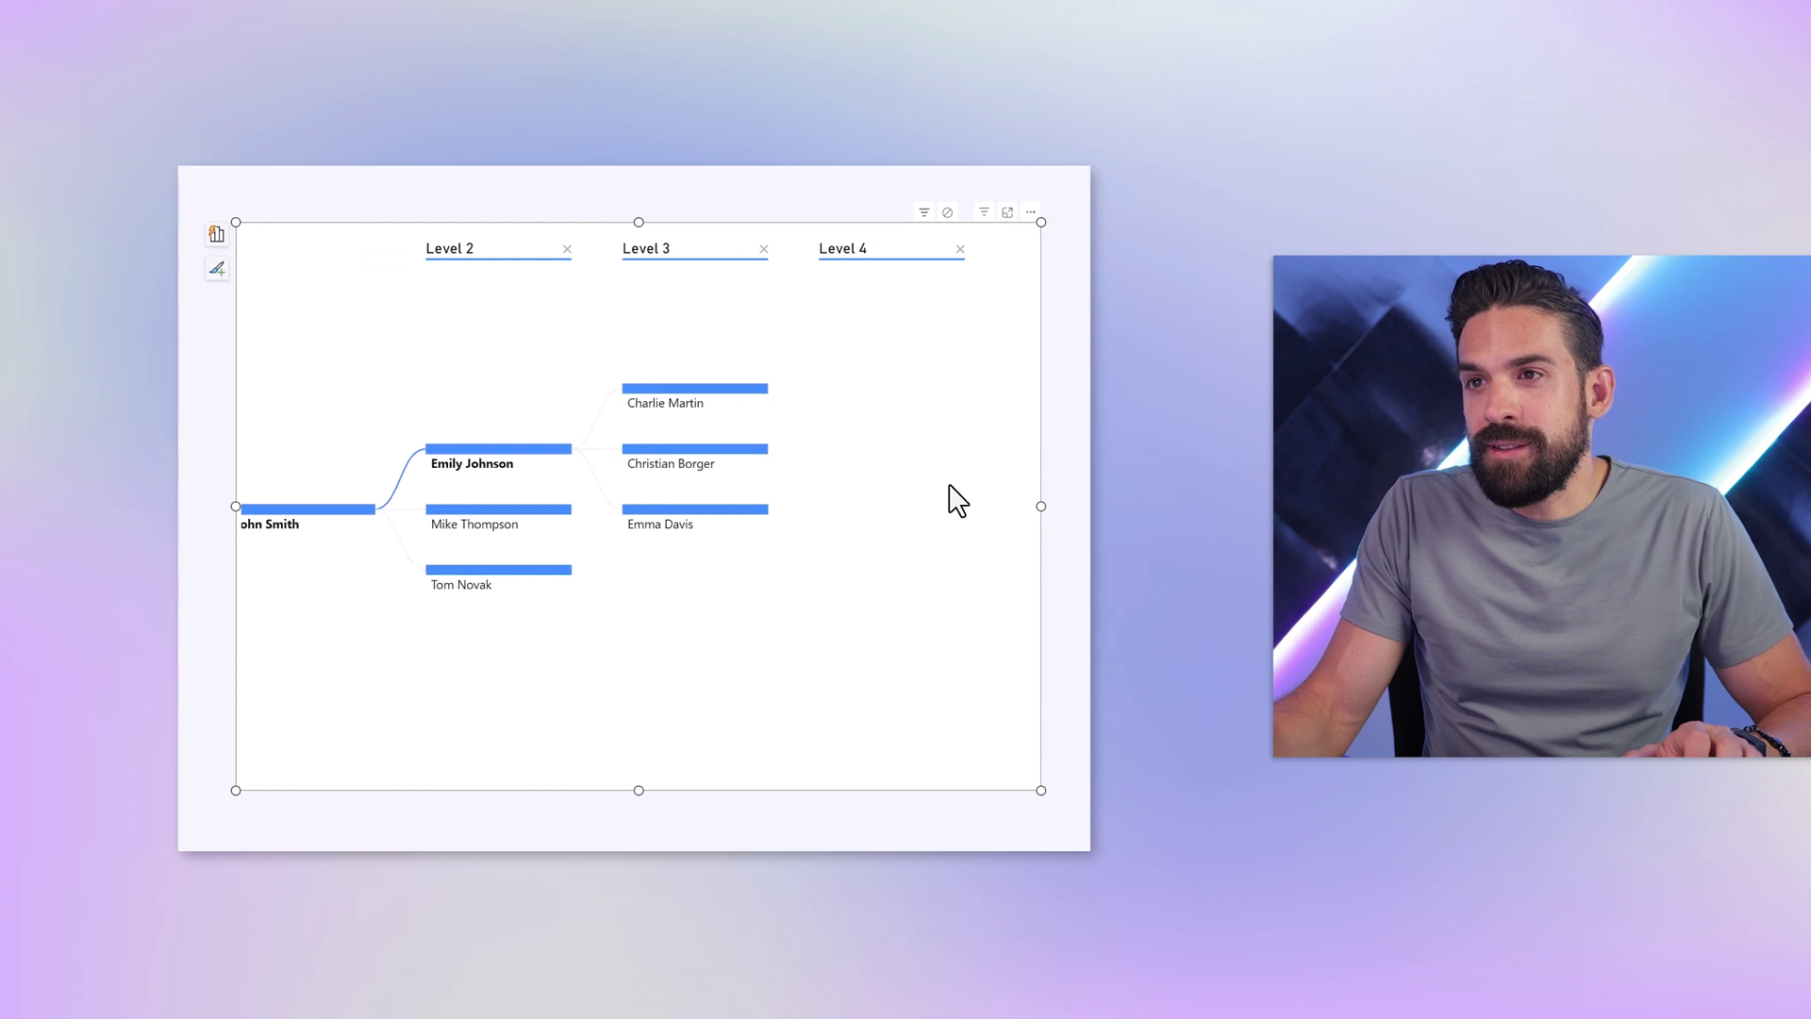
{"action": "left_click_drag", "start_coordinate": [1037, 507], "coordinate": [1083, 509]}
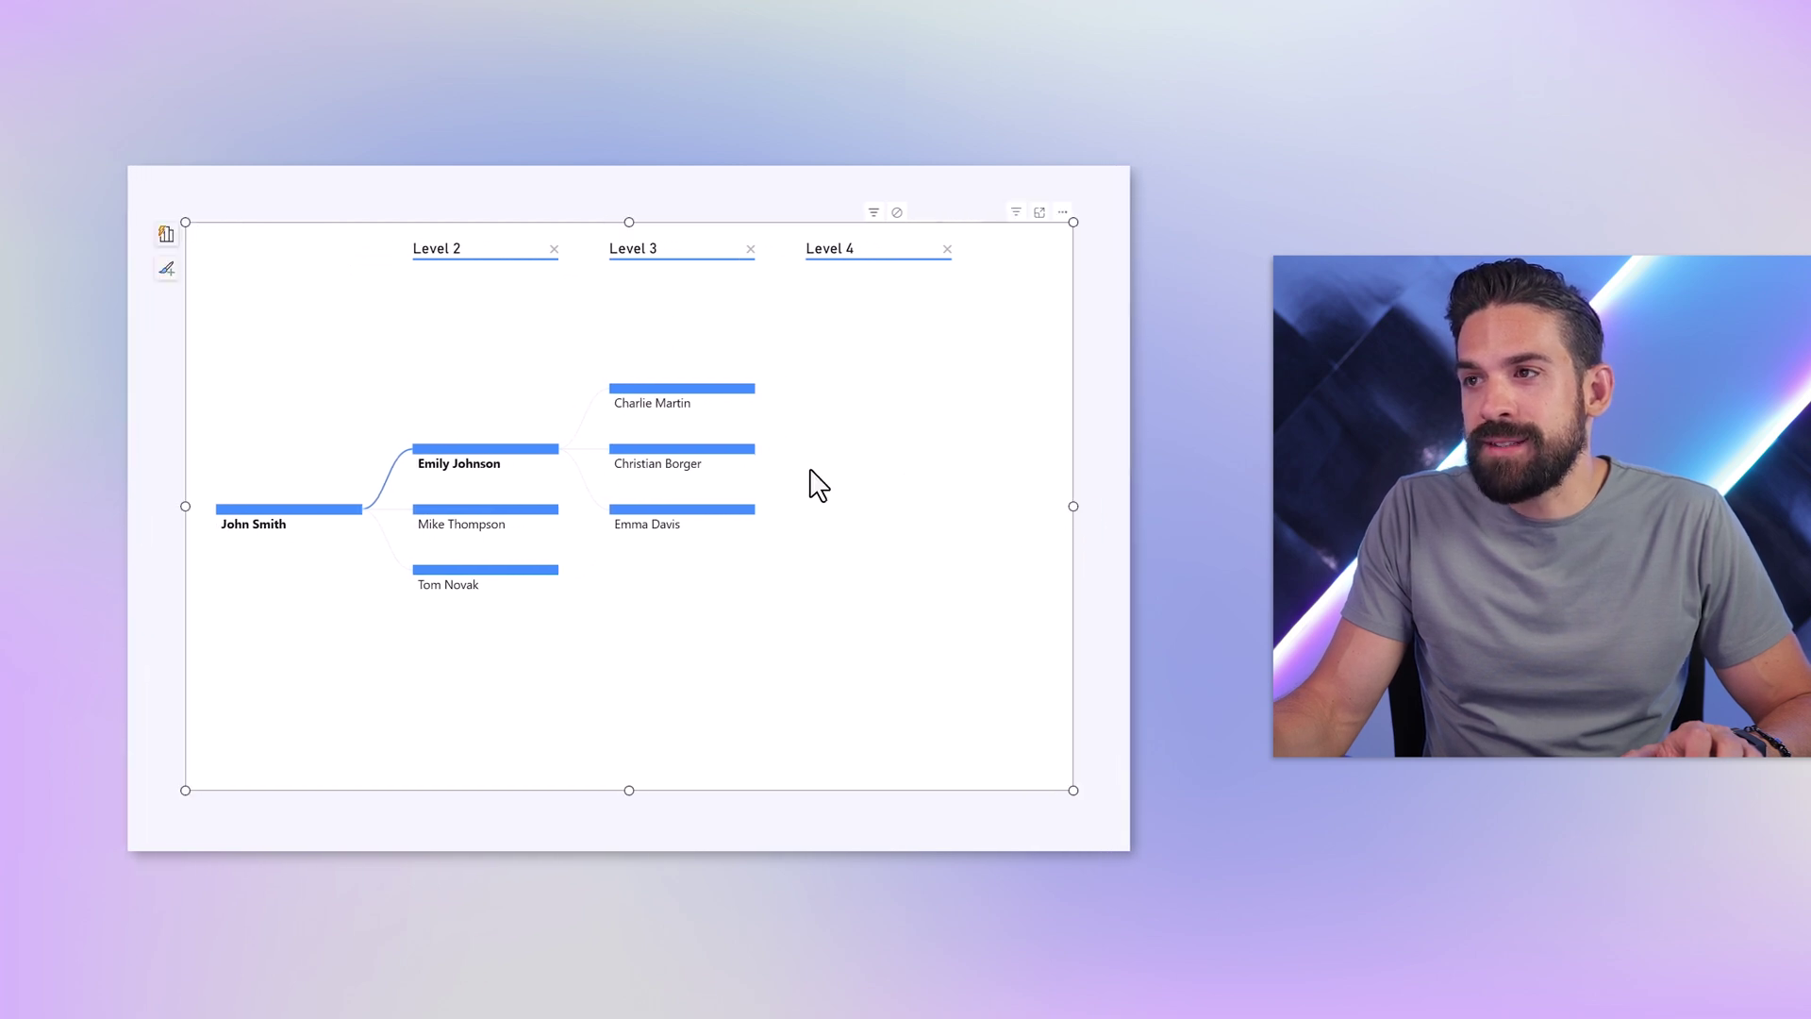
{"action": "left_click", "coordinate": [743, 241]}
{"action": "left_click_drag", "start_coordinate": [797, 291], "coordinate": [901, 291]}
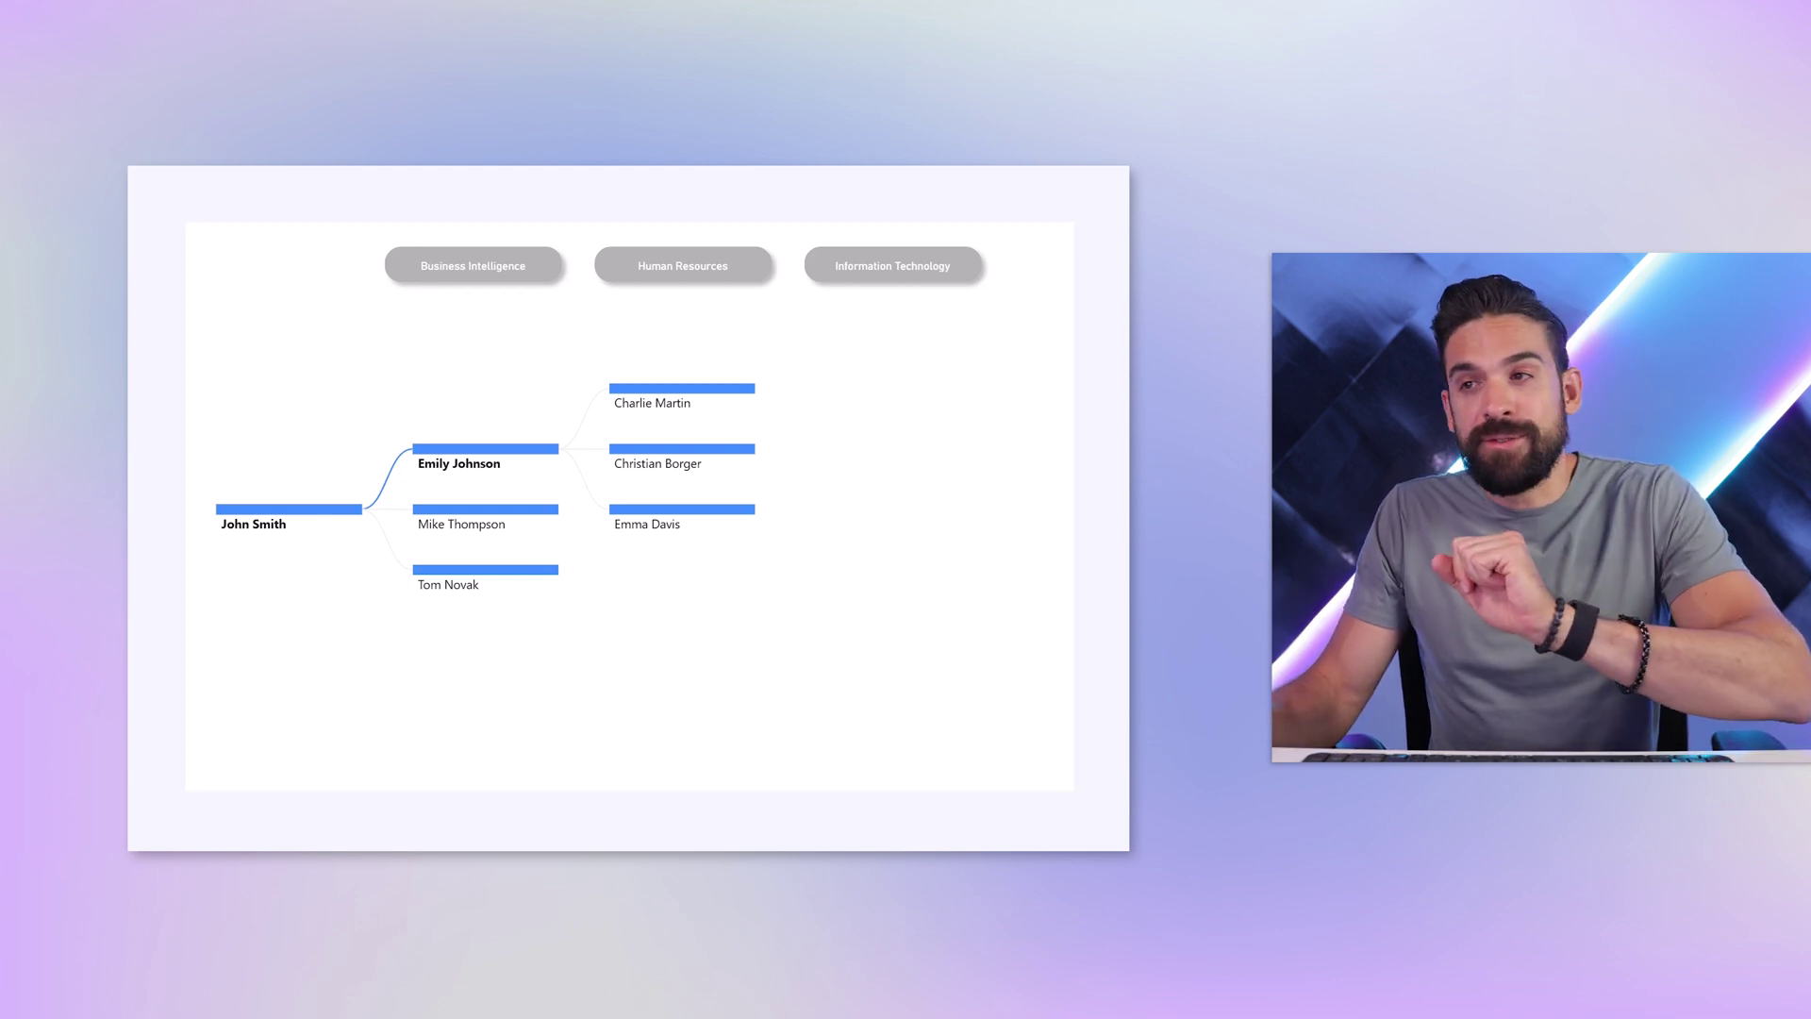
- Turn on Data bar color under the tree's Conditional formatting
{"action": "left_click", "coordinate": [752, 528]}
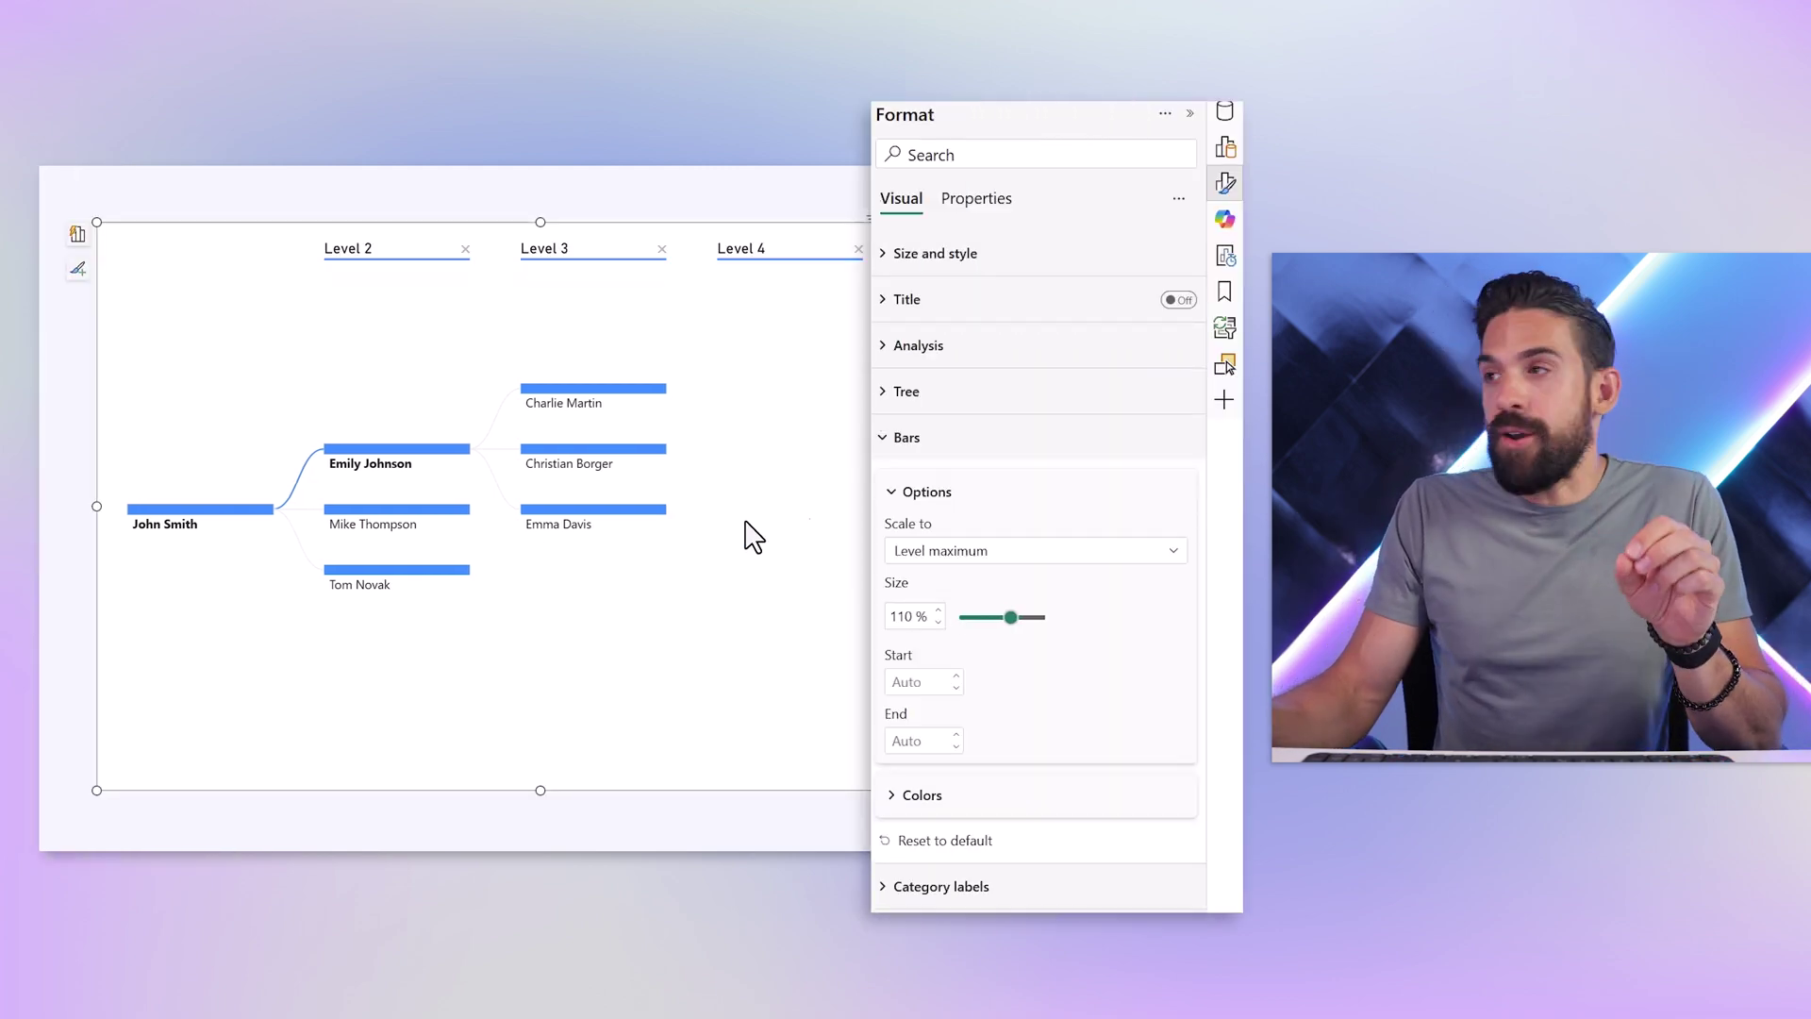
{"action": "left_click", "coordinate": [913, 437]}
{"action": "left_click", "coordinate": [990, 622]}
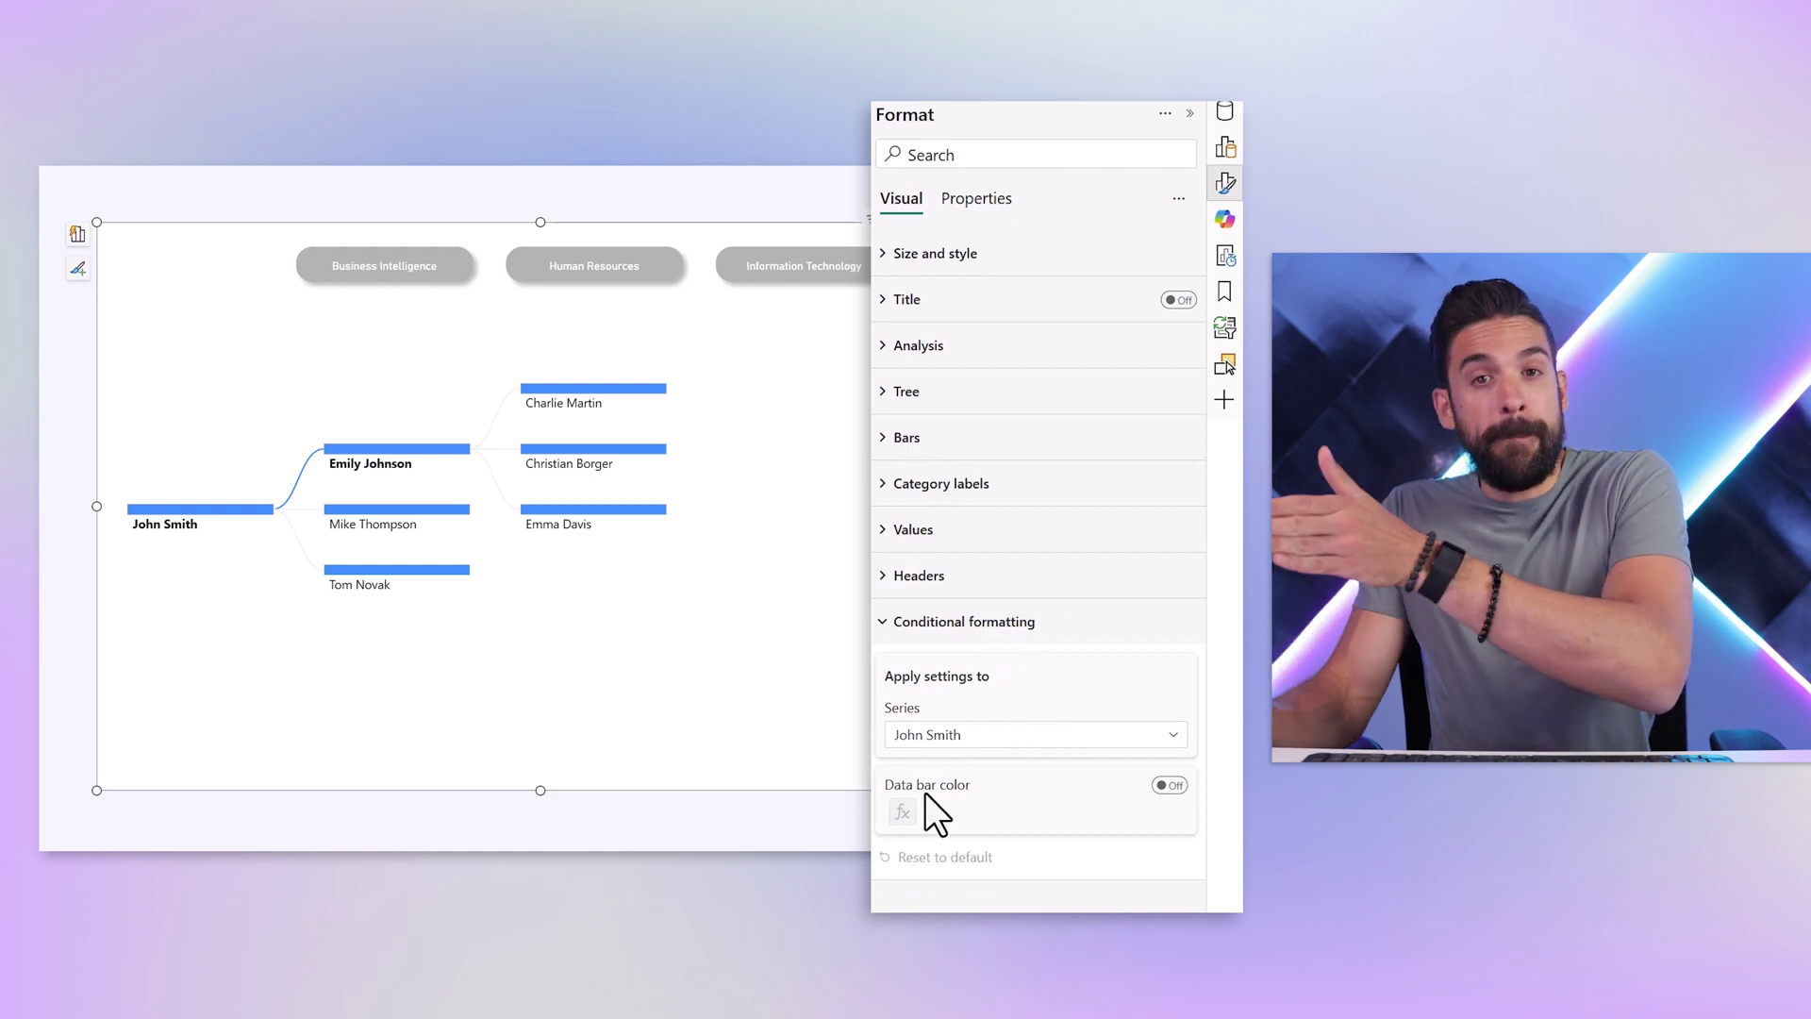
{"action": "left_click", "coordinate": [1169, 785]}
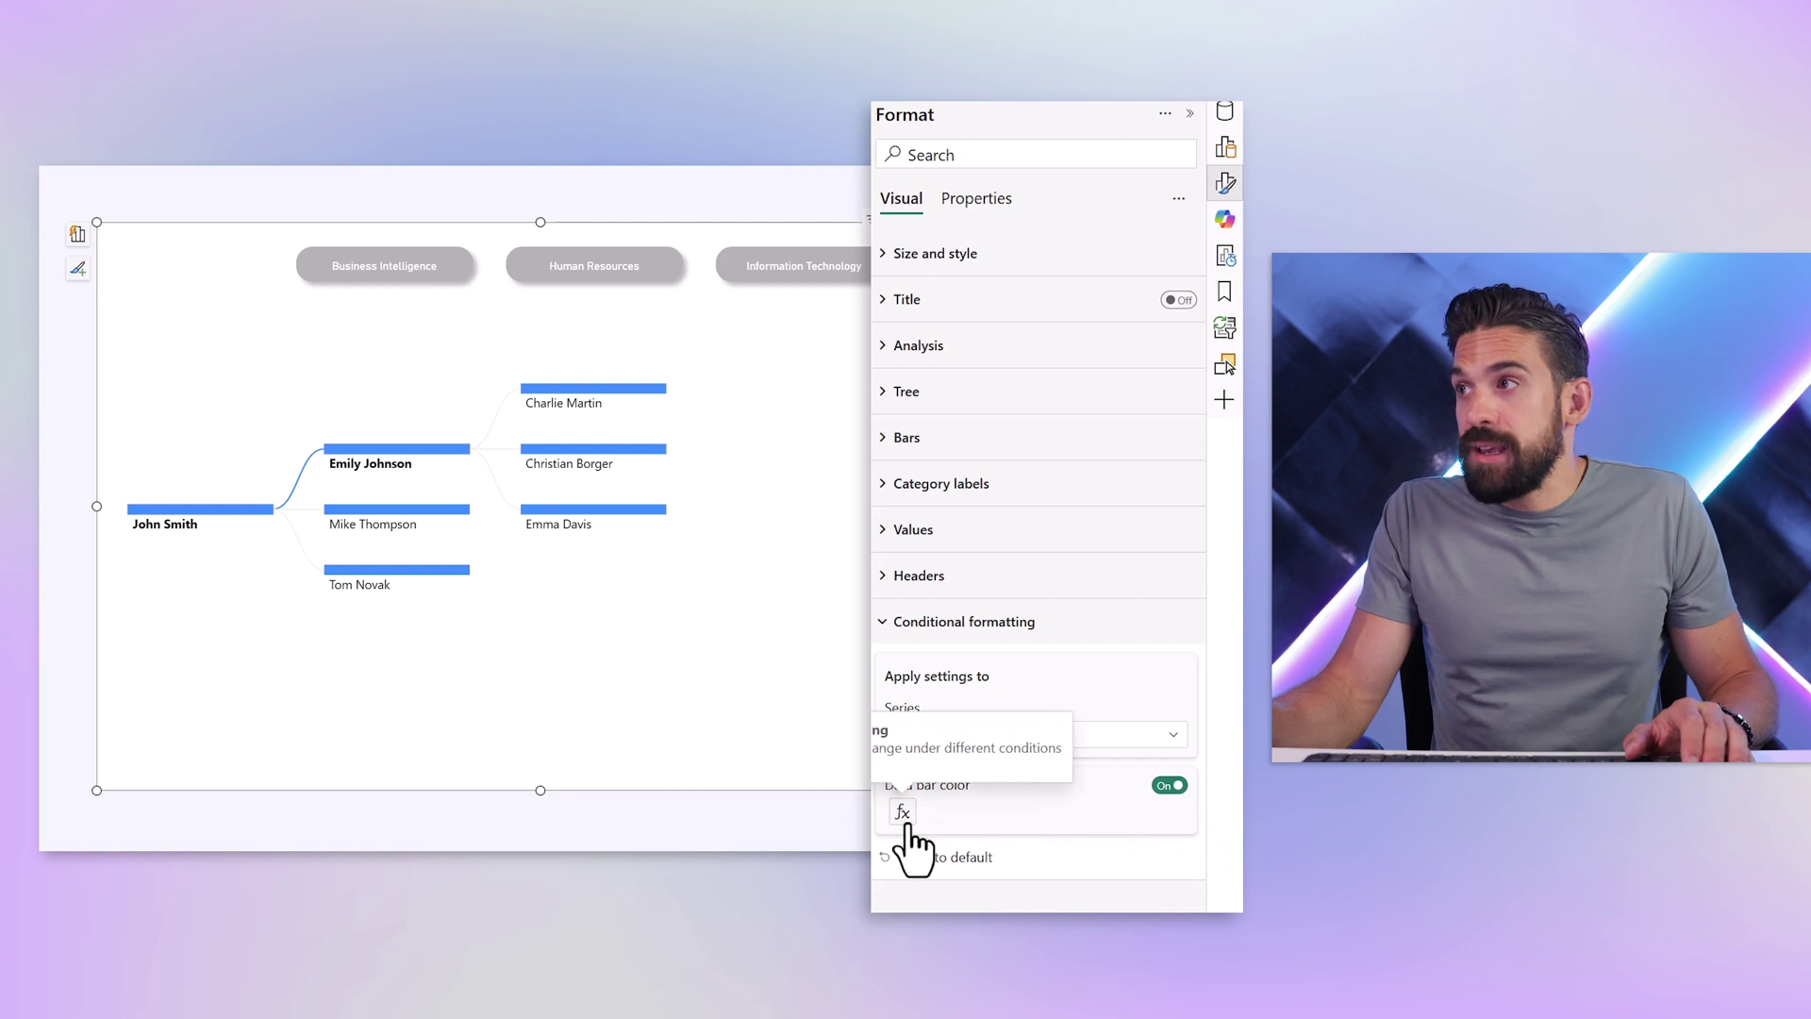
- Review the CF Measure DAX in LevelsTable, noting Contract Type and the Half Time colour
{"action": "left_click", "coordinate": [1225, 121]}
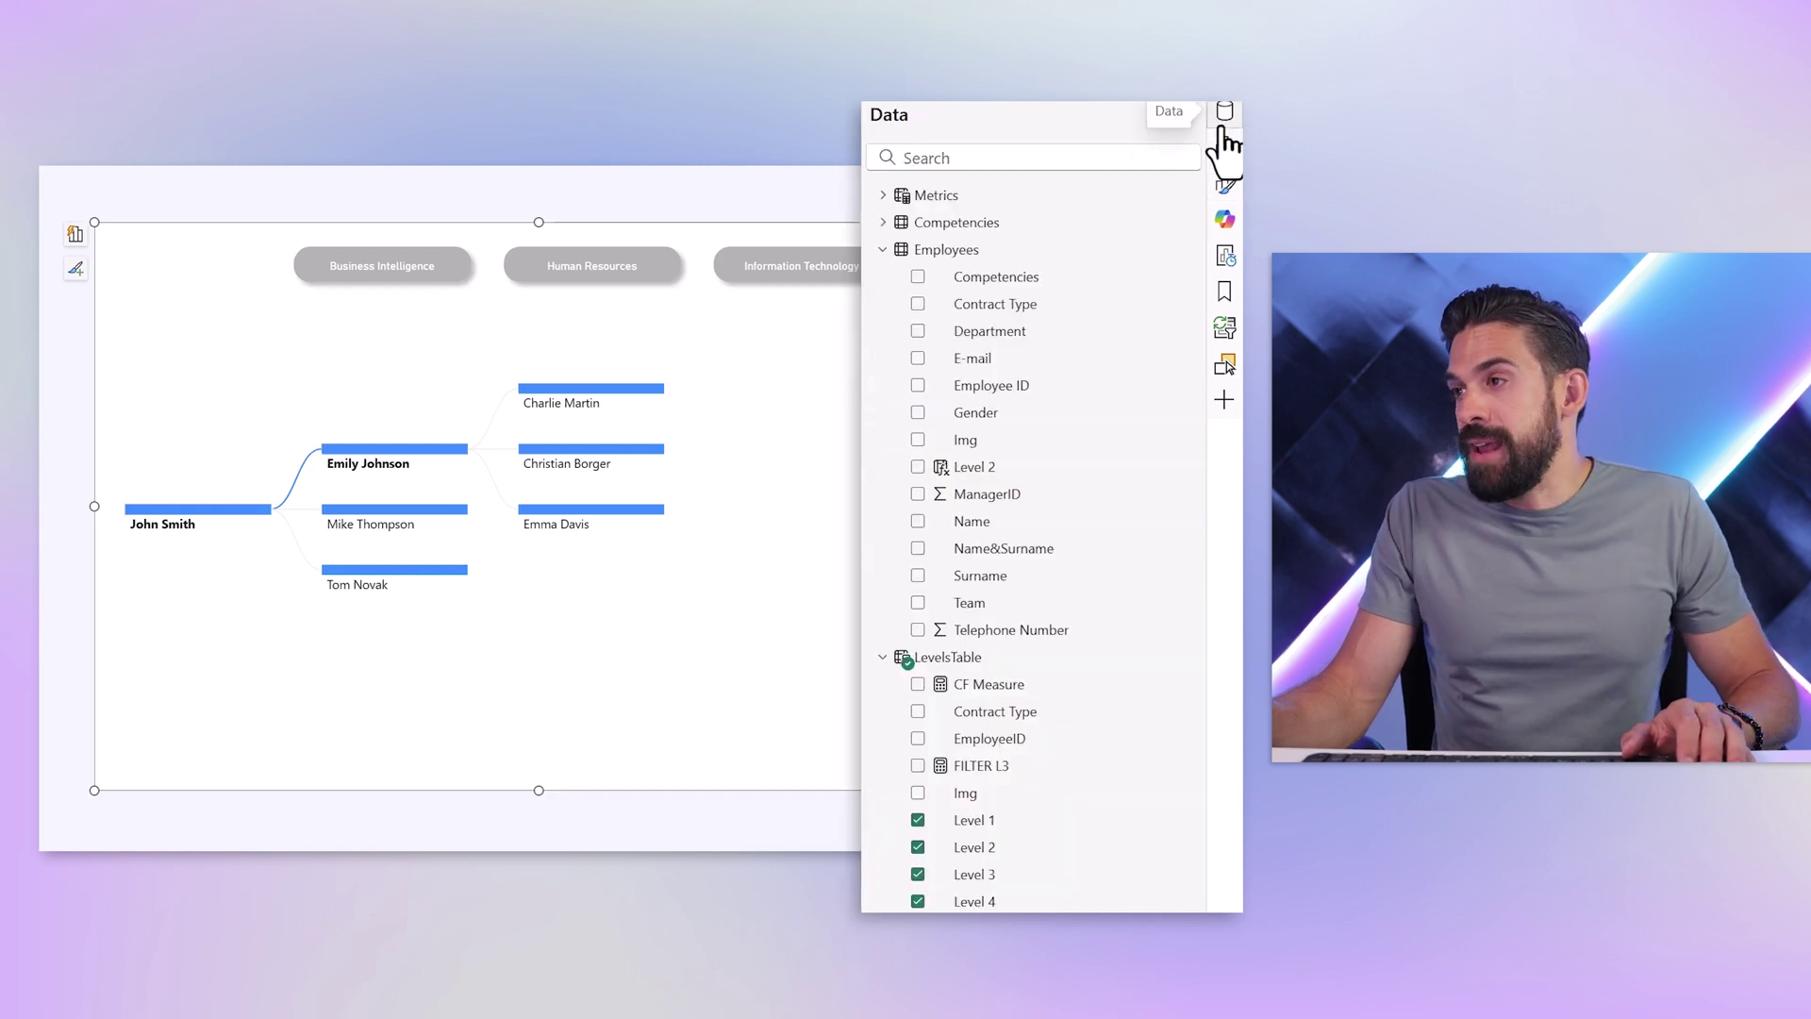
{"action": "left_click", "coordinate": [1028, 685]}
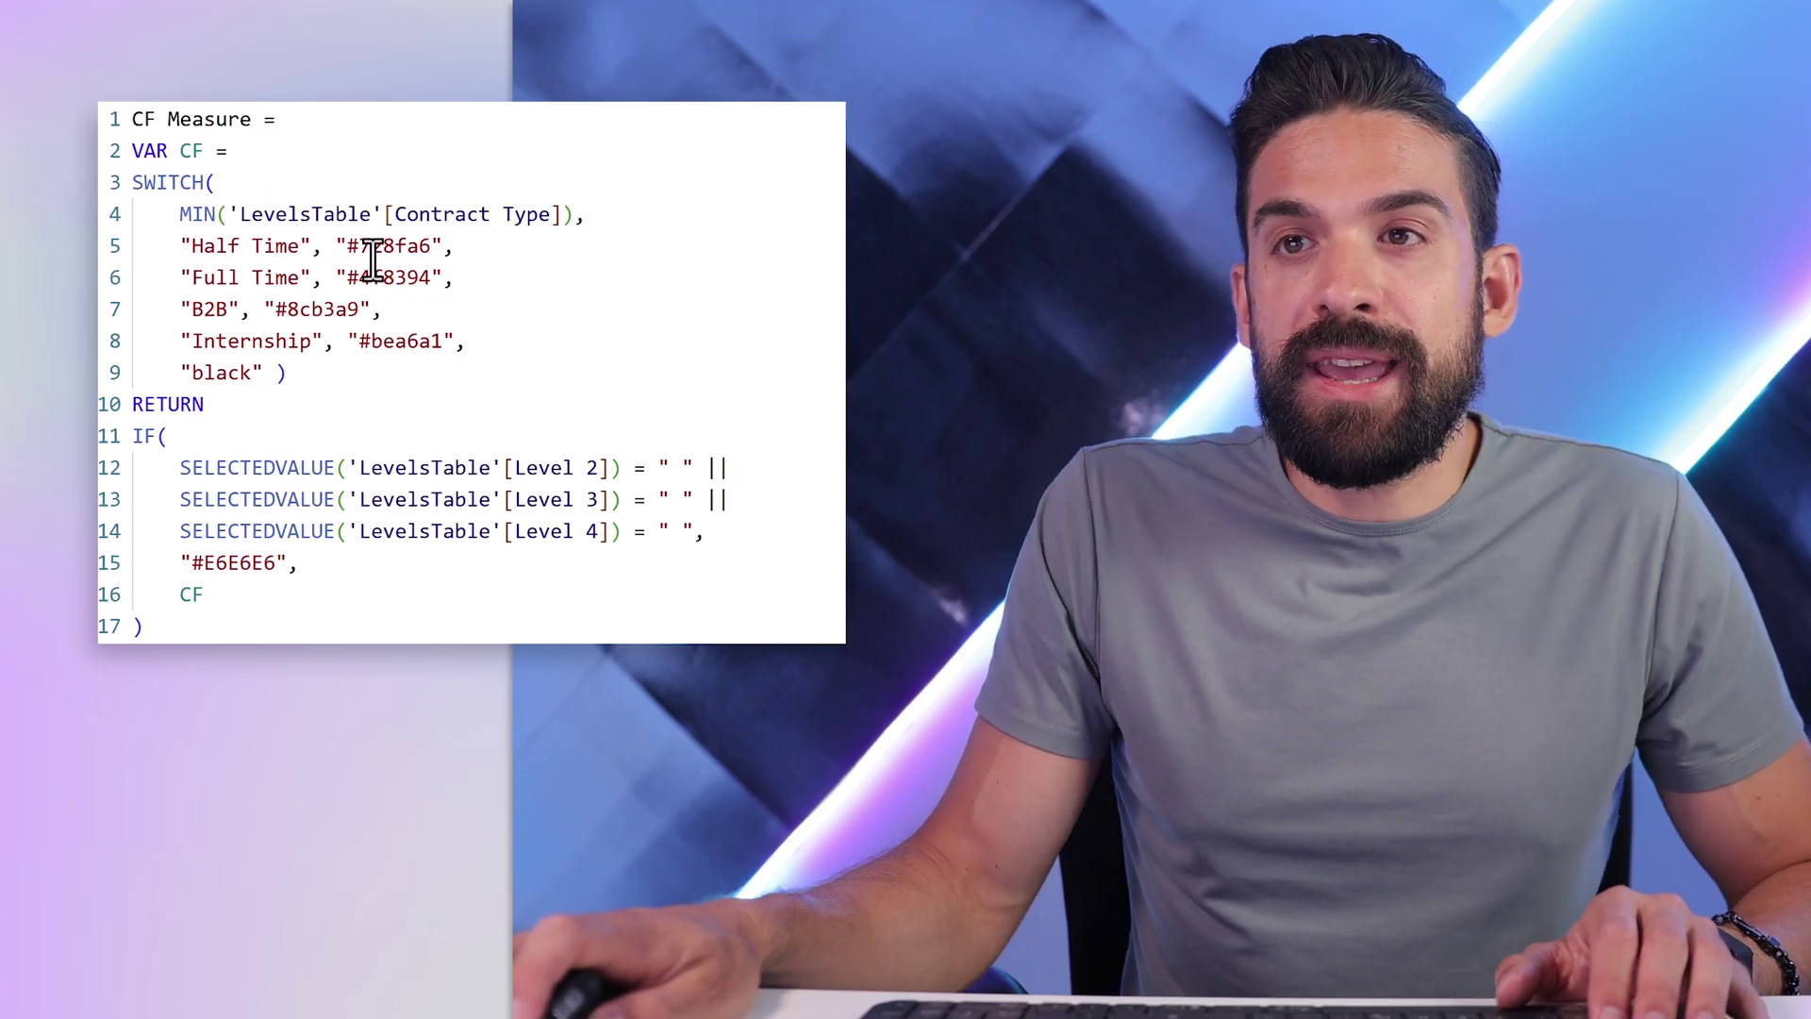
{"action": "left_click_drag", "start_coordinate": [503, 209], "coordinate": [550, 214]}
{"action": "left_click_drag", "start_coordinate": [203, 245], "coordinate": [418, 277]}
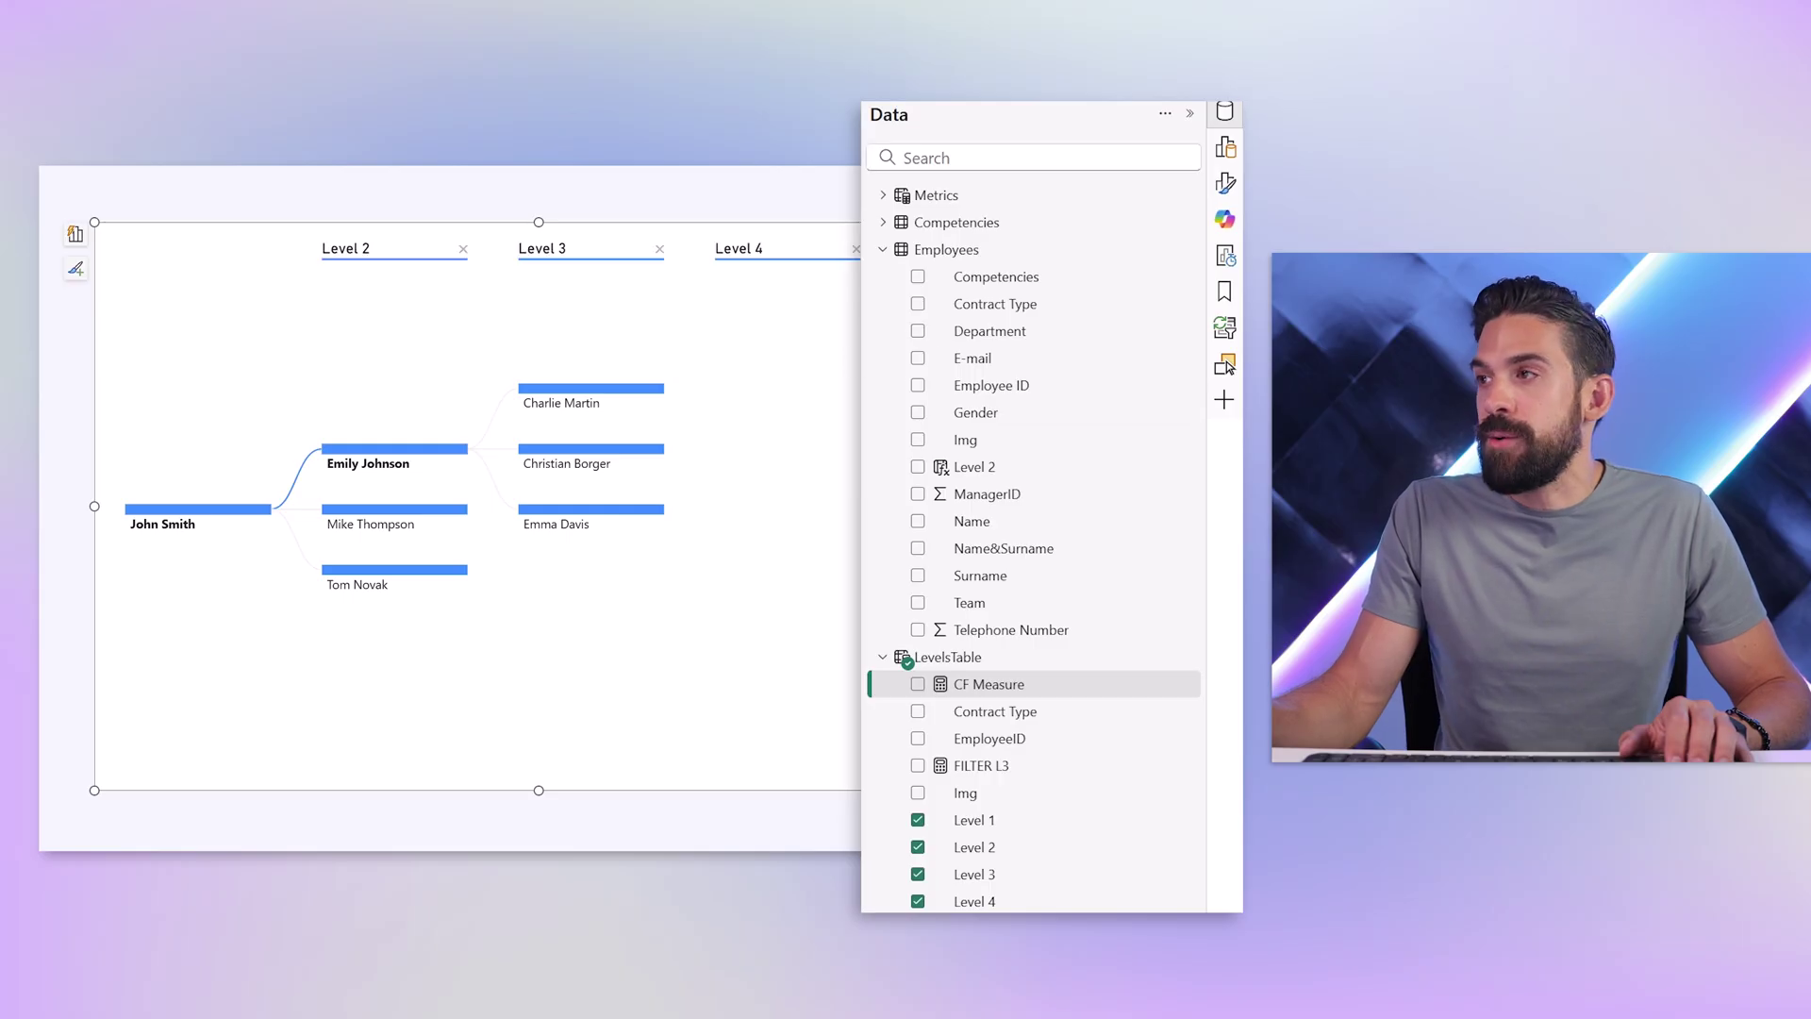
- Open the Data bar color rule and set Format style to Field value
{"action": "left_click", "coordinate": [1225, 183]}
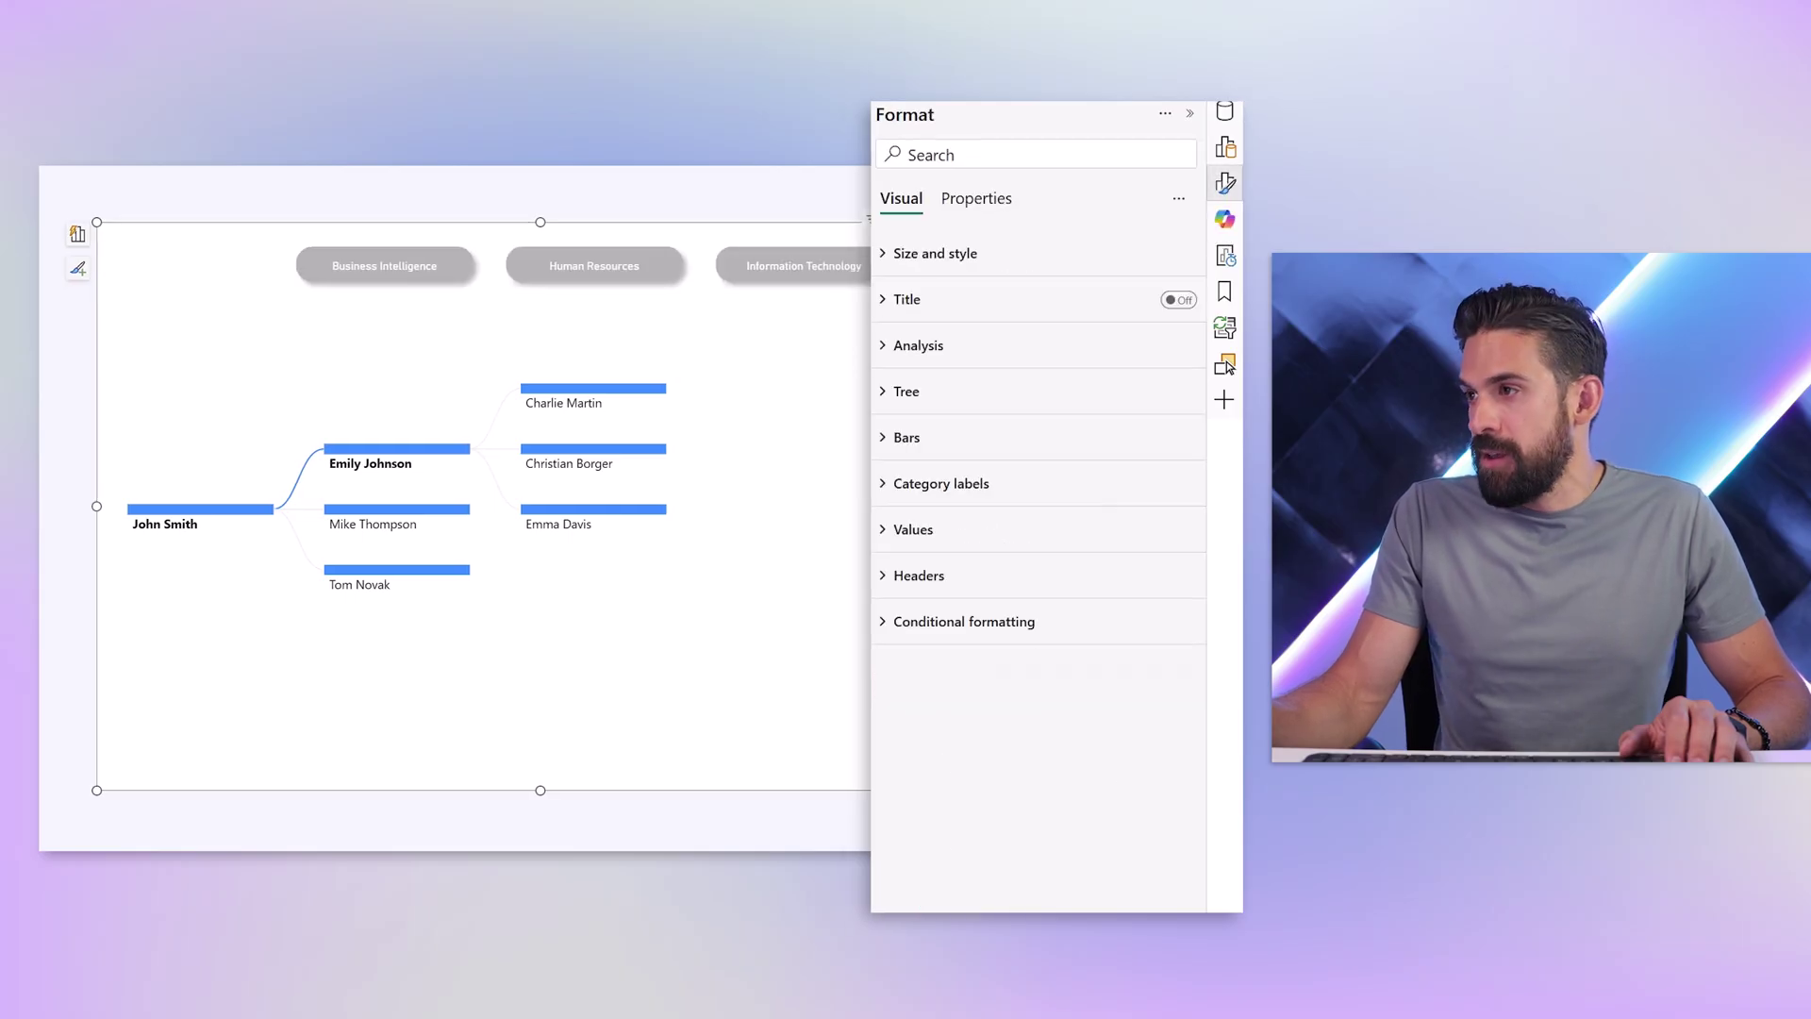
{"action": "left_click", "coordinate": [972, 623]}
{"action": "left_click", "coordinate": [904, 811]}
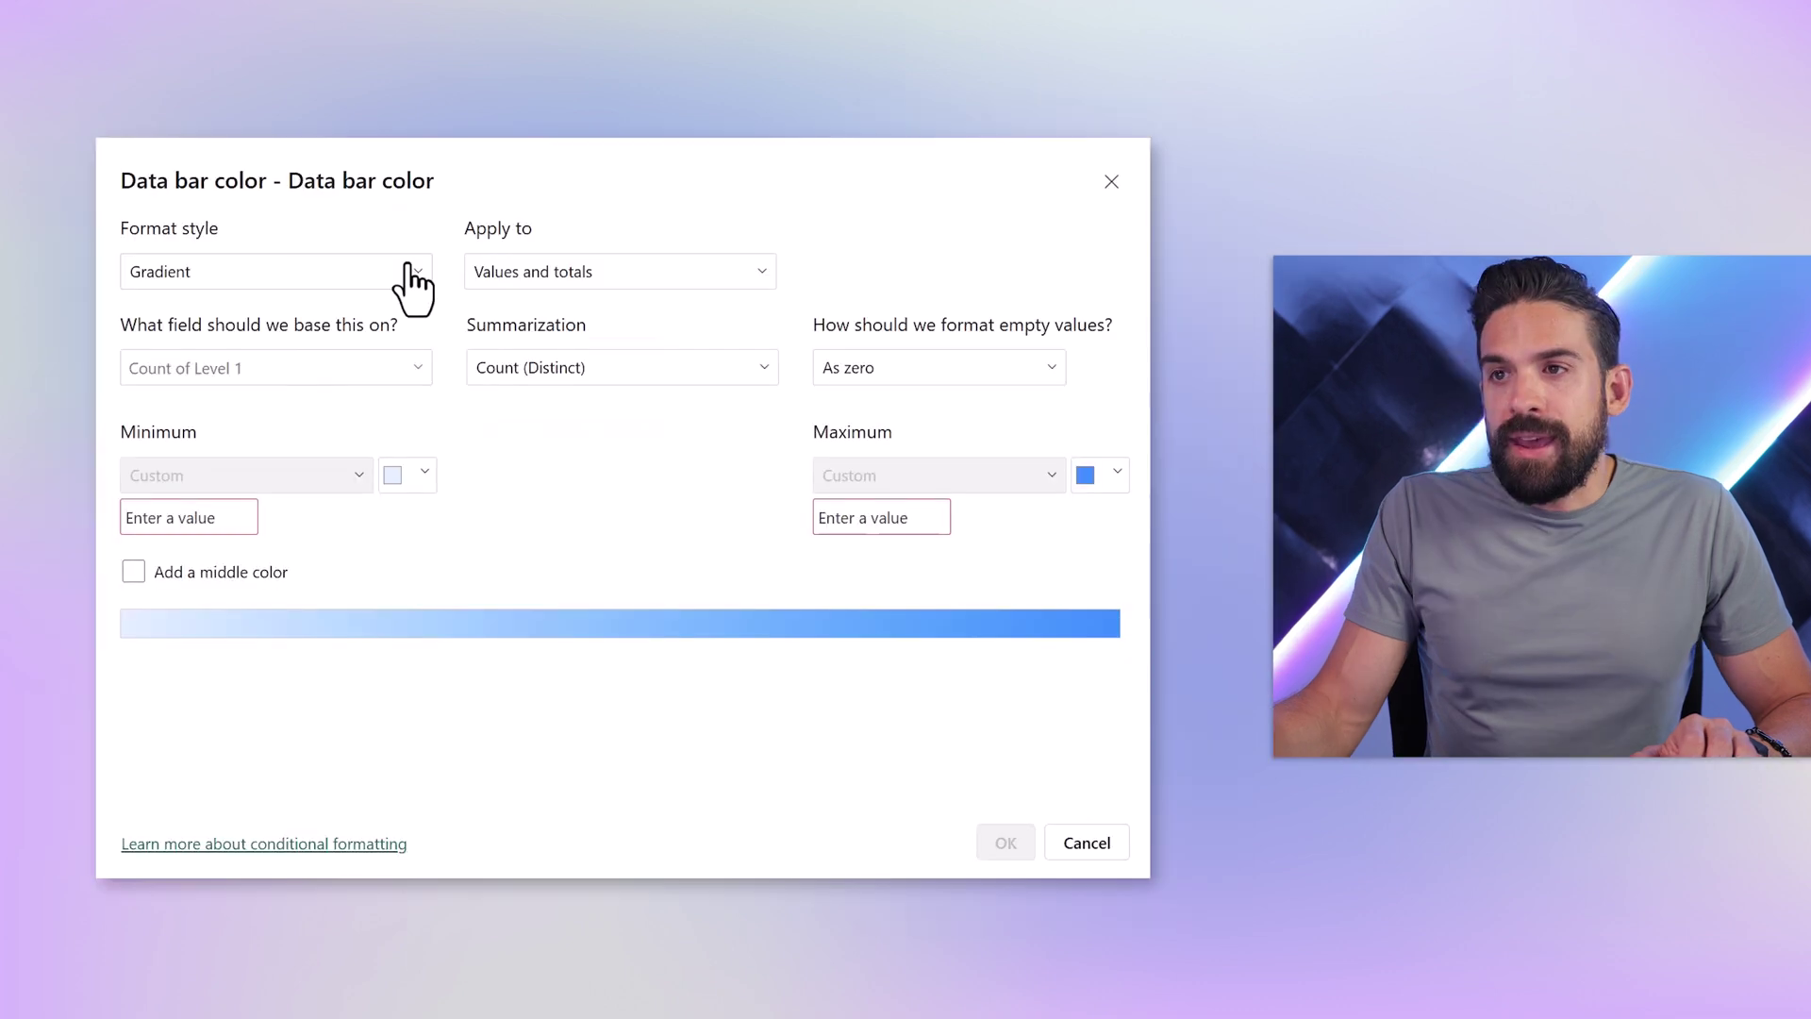
{"action": "left_click", "coordinate": [393, 275]}
{"action": "left_click", "coordinate": [218, 378]}
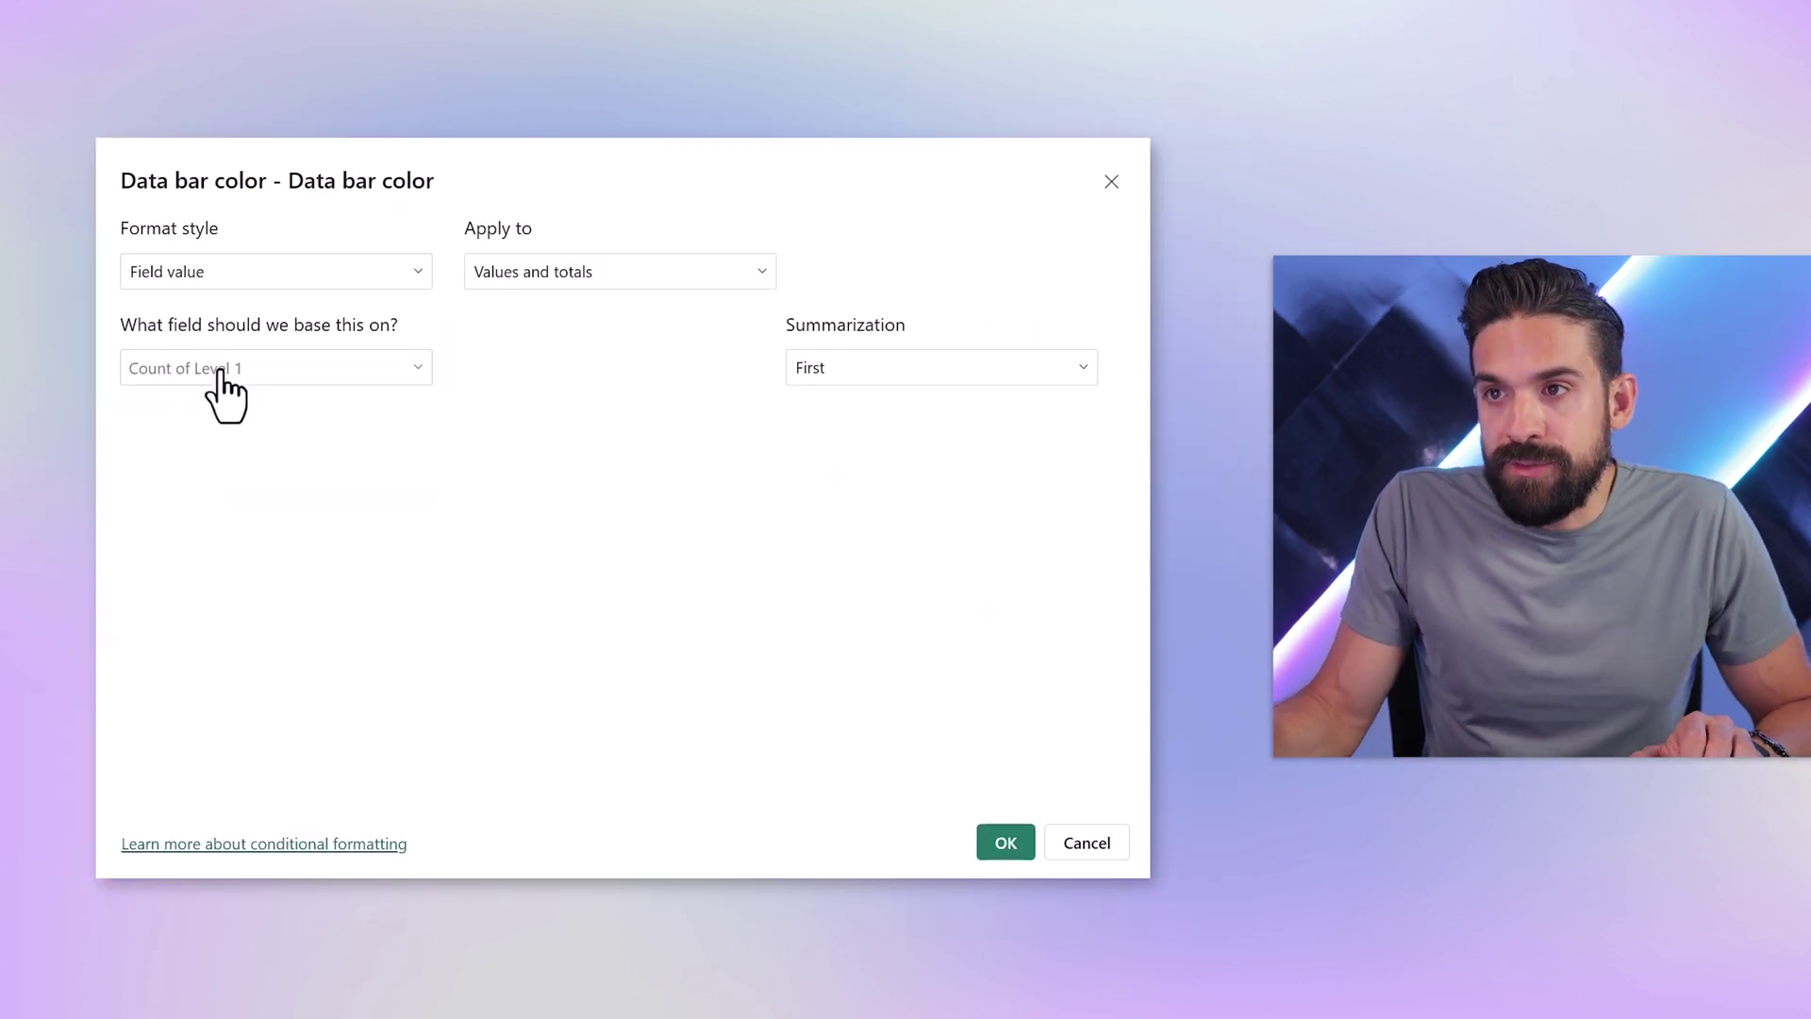
- Drive bar colour by CF Measure, then expand two managers' teams in the tree
{"action": "left_click", "coordinate": [406, 377]}
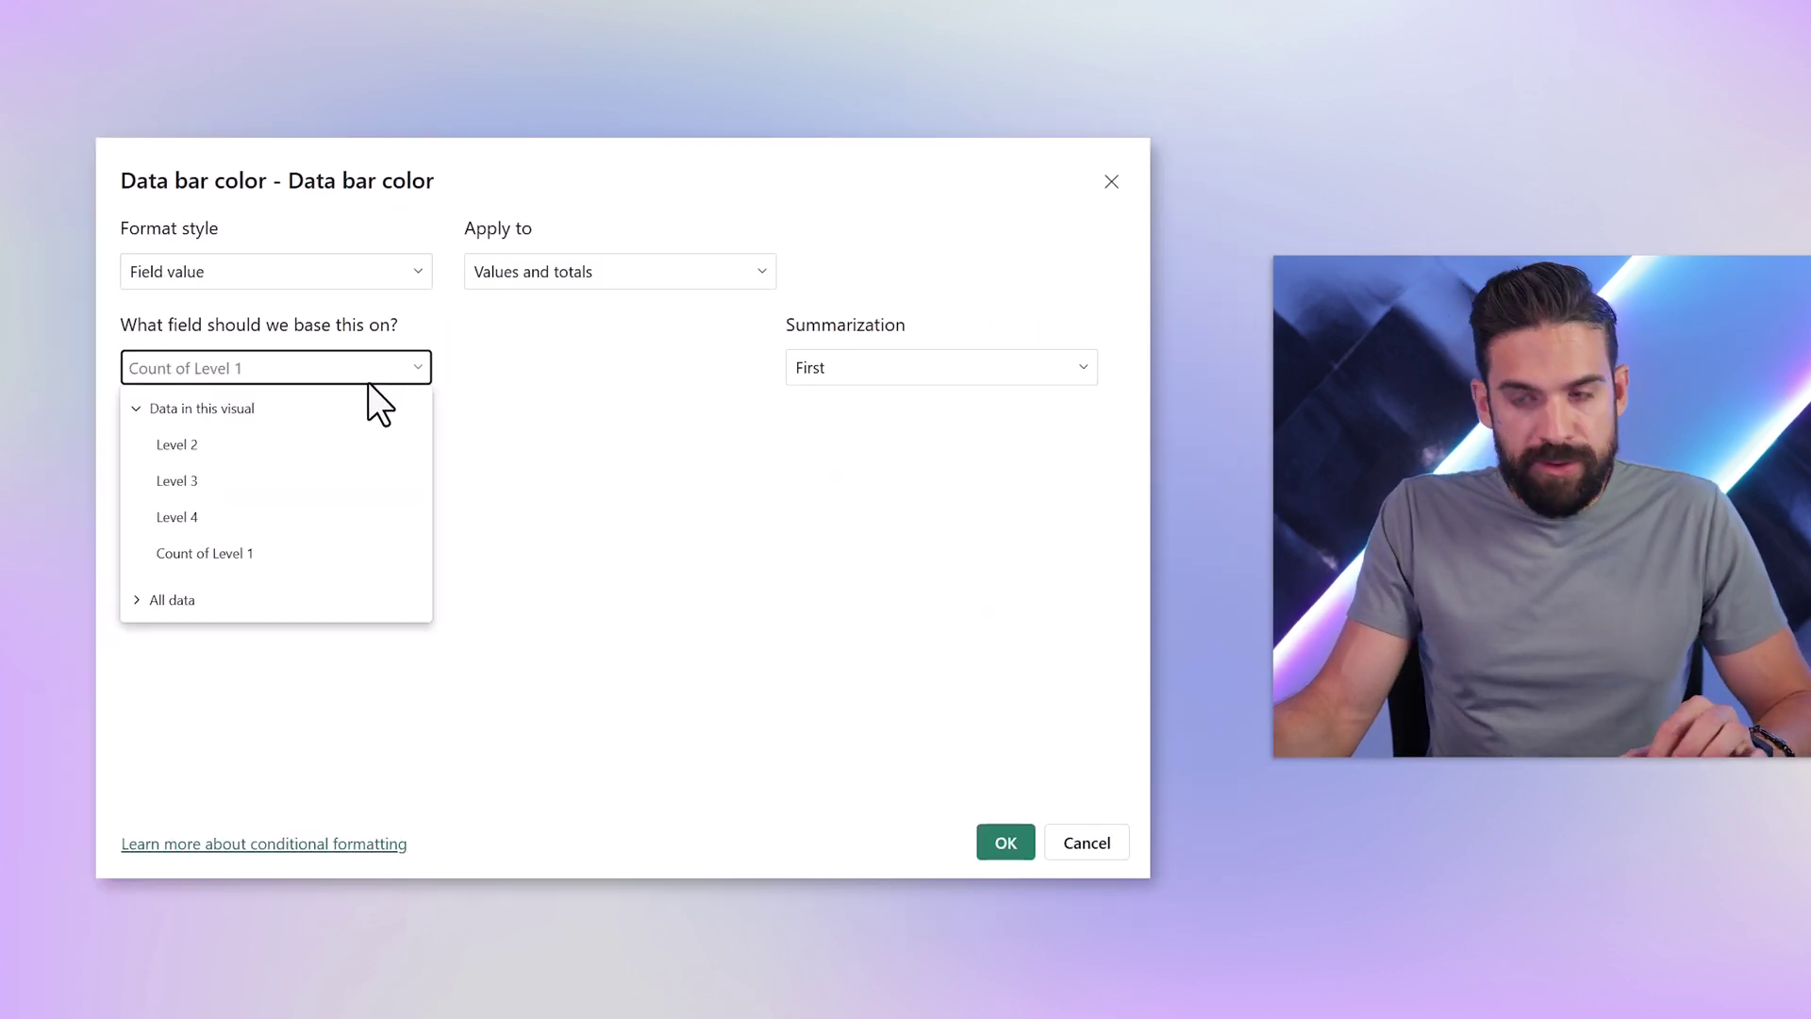
{"action": "left_click", "coordinate": [308, 371]}
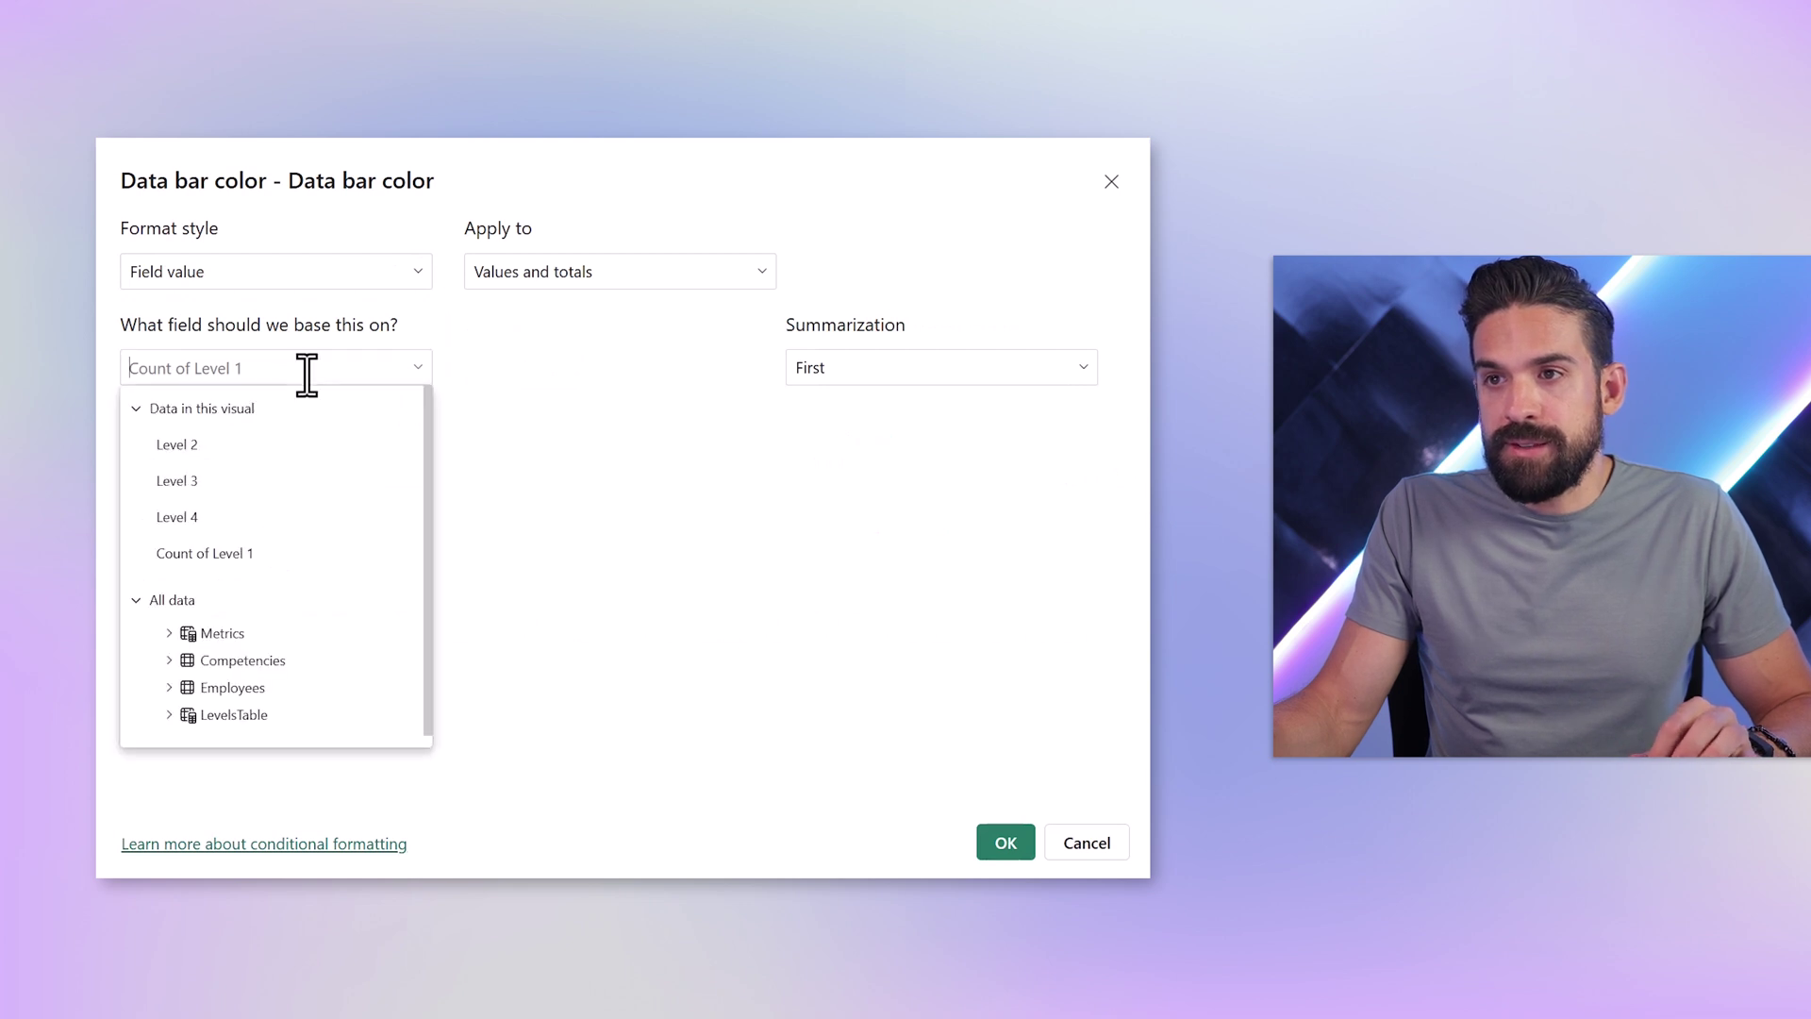
{"action": "type", "text": "cf"}
{"action": "left_click", "coordinate": [270, 661]}
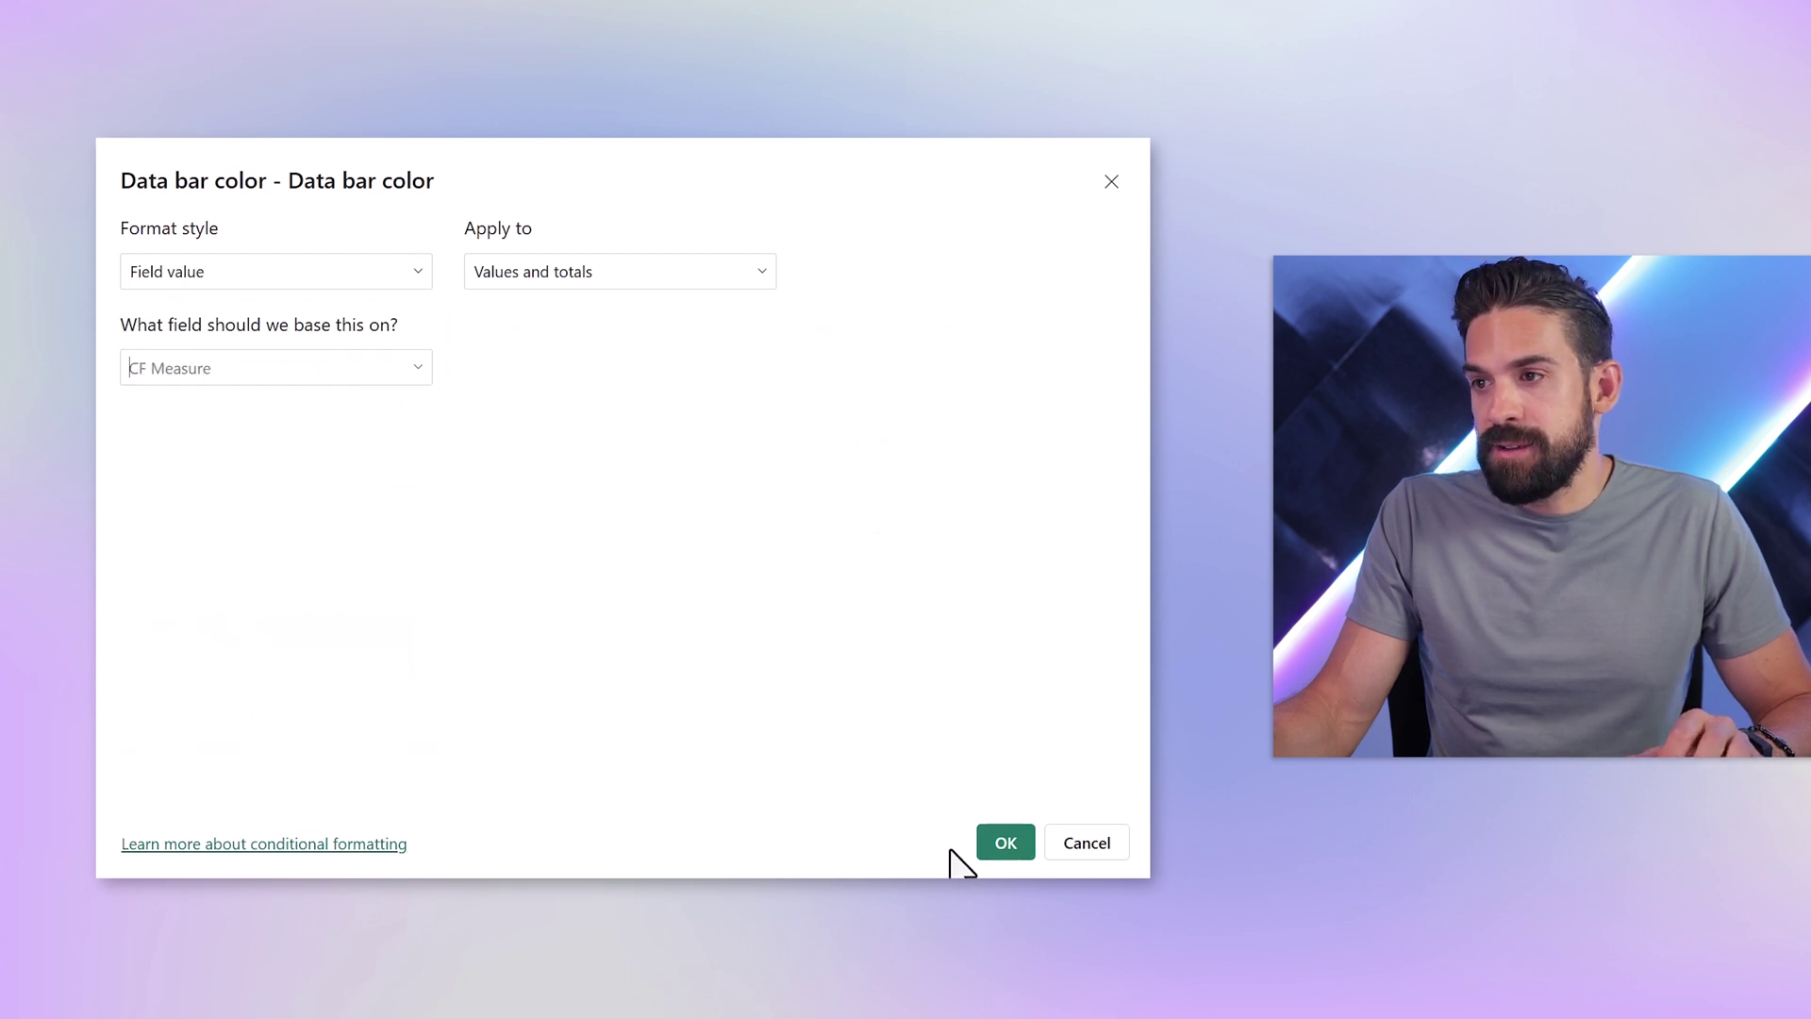
{"action": "left_click", "coordinate": [1005, 854]}
{"action": "left_click", "coordinate": [728, 402]}
{"action": "left_click", "coordinate": [718, 458]}
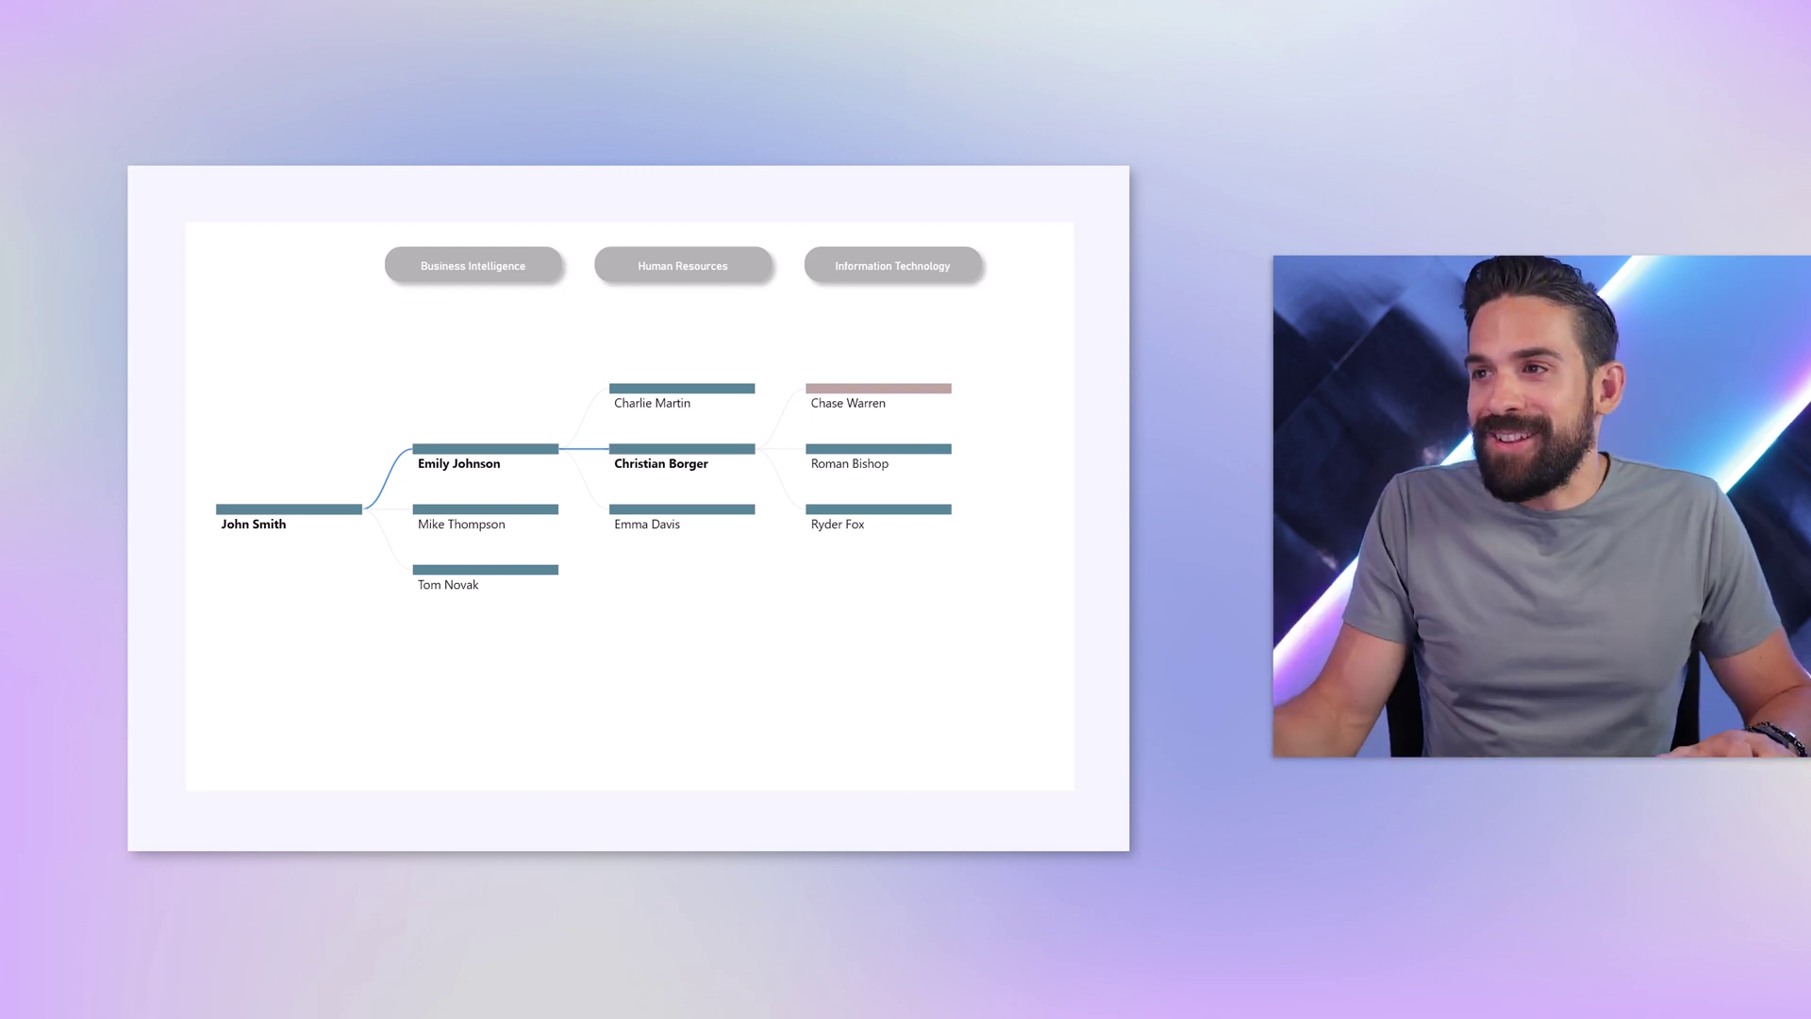
- Change the org chart's selected connector line colour from blue to dark grey
{"action": "left_click", "coordinate": [995, 428]}
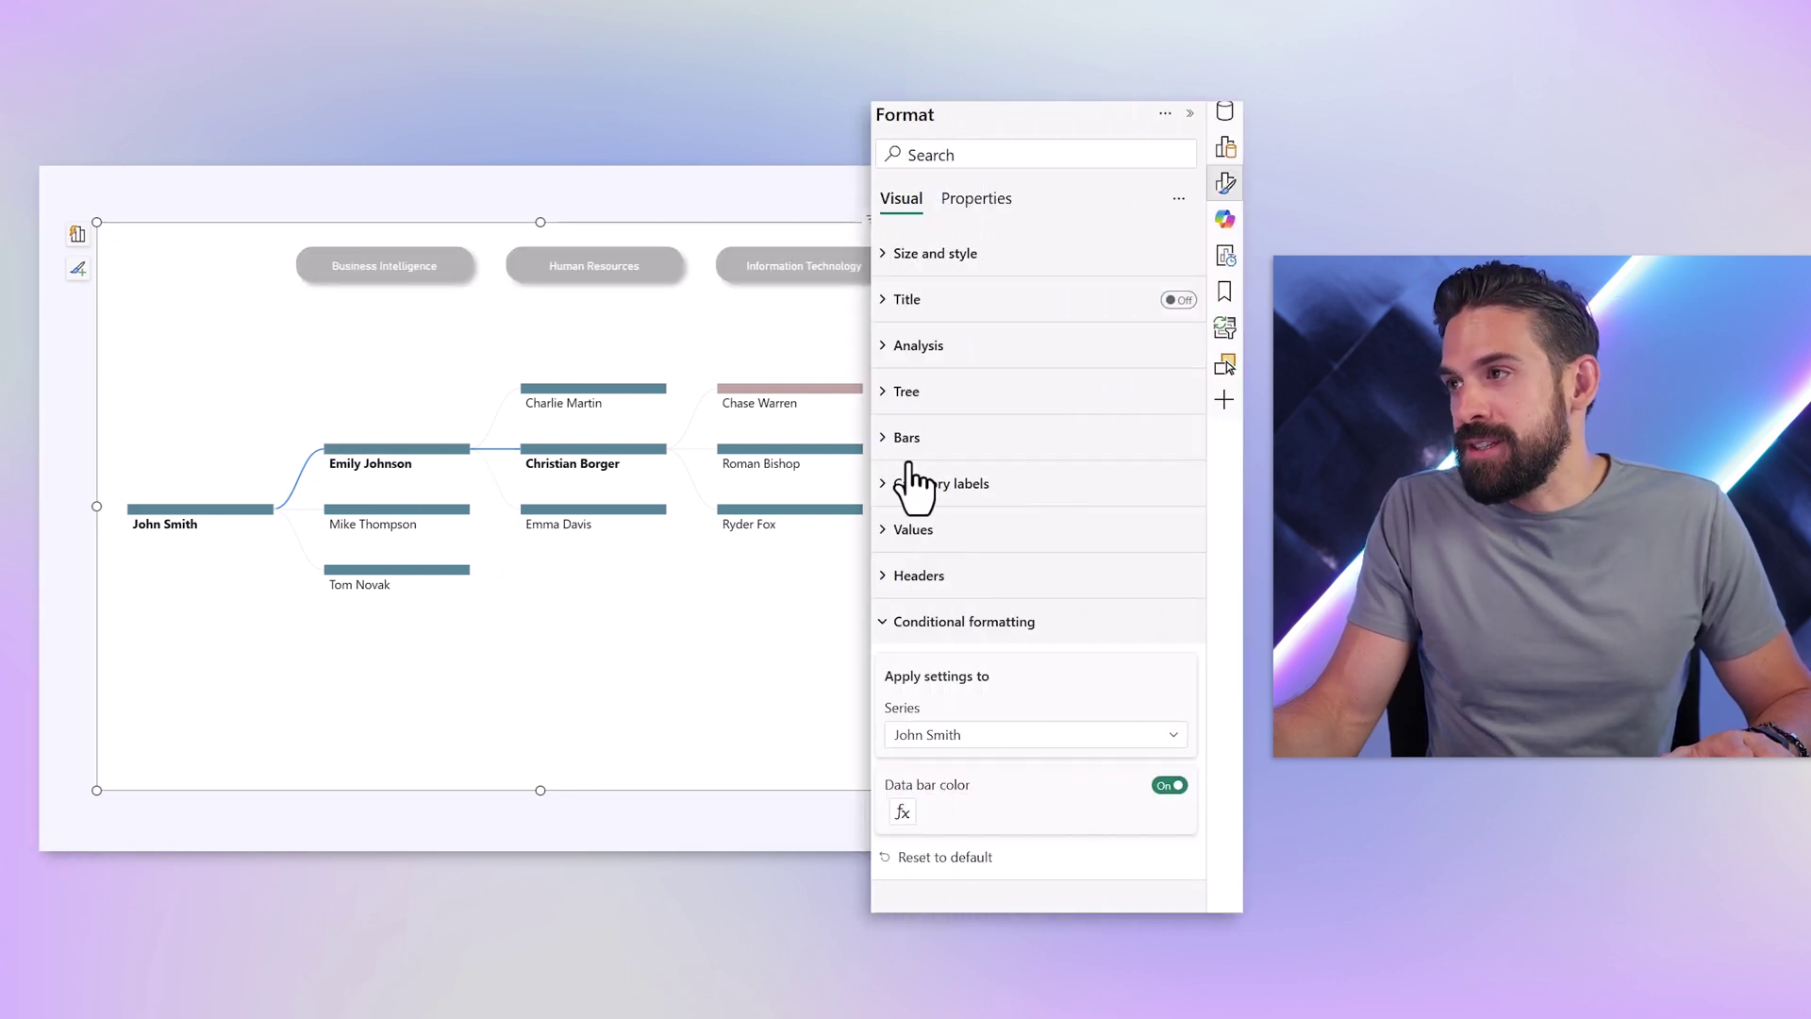
{"action": "left_click", "coordinate": [908, 392]}
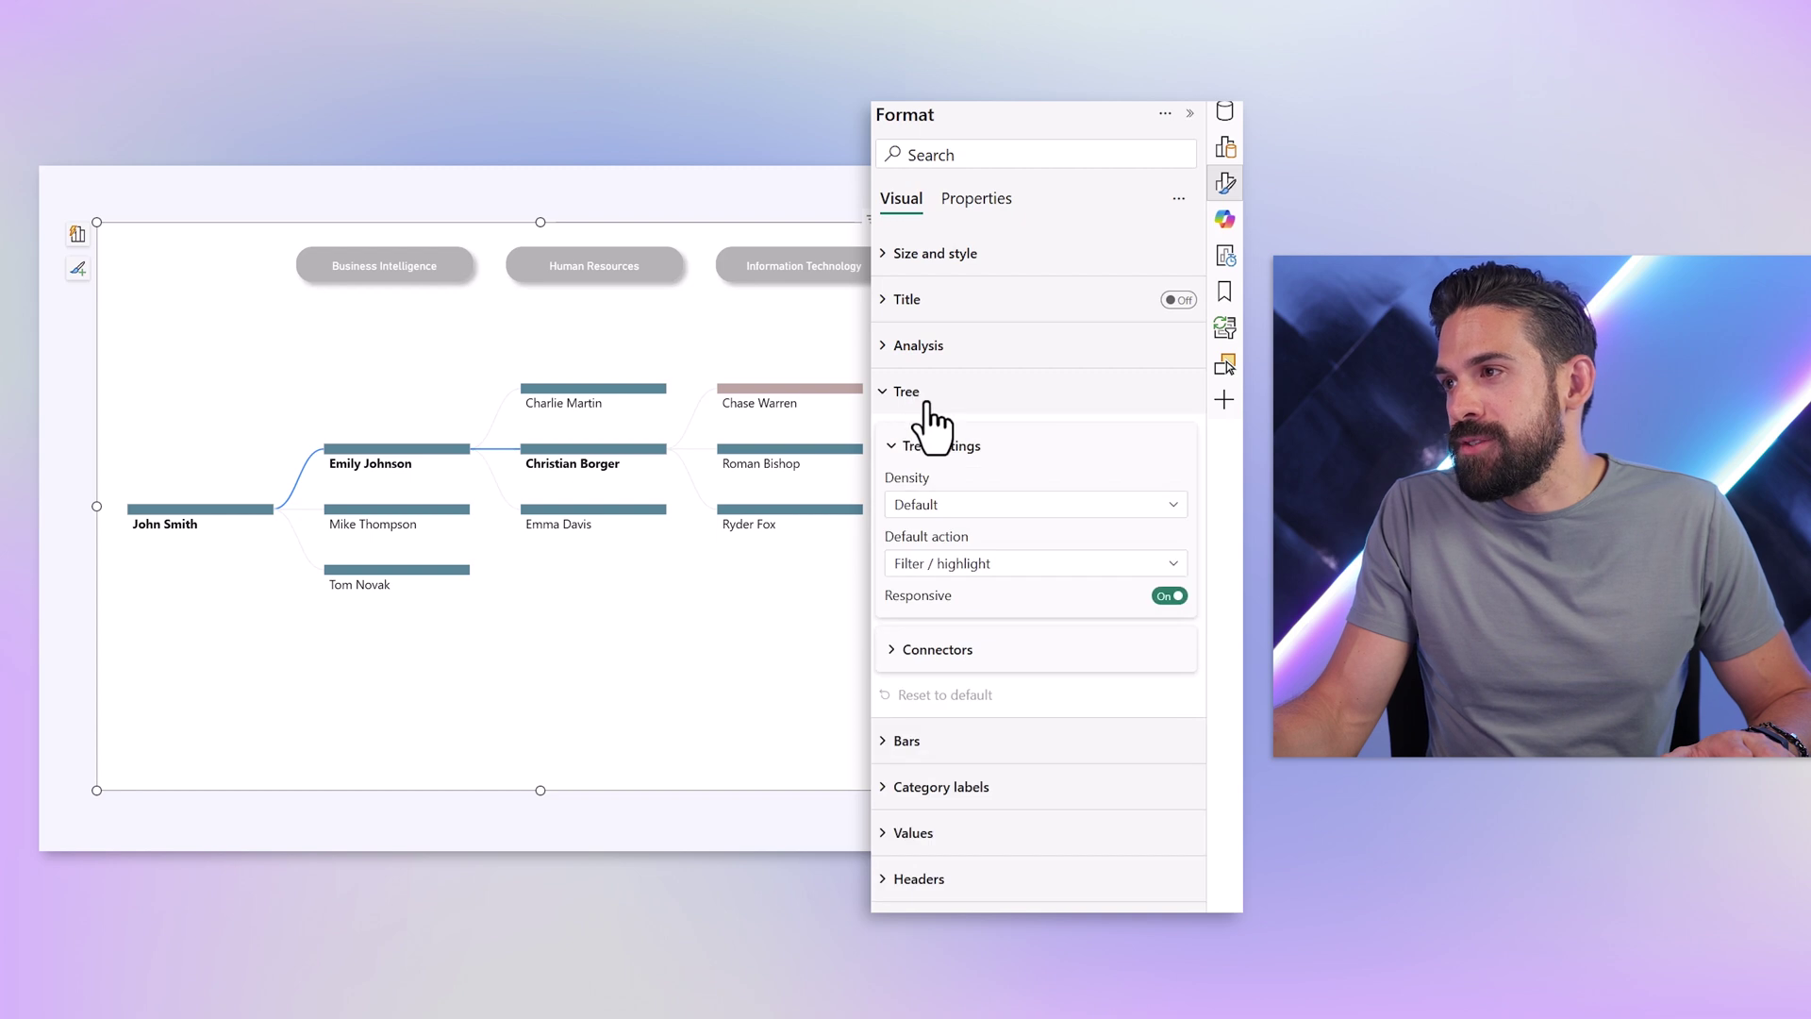
{"action": "left_click", "coordinate": [973, 651]}
{"action": "left_click", "coordinate": [934, 767]}
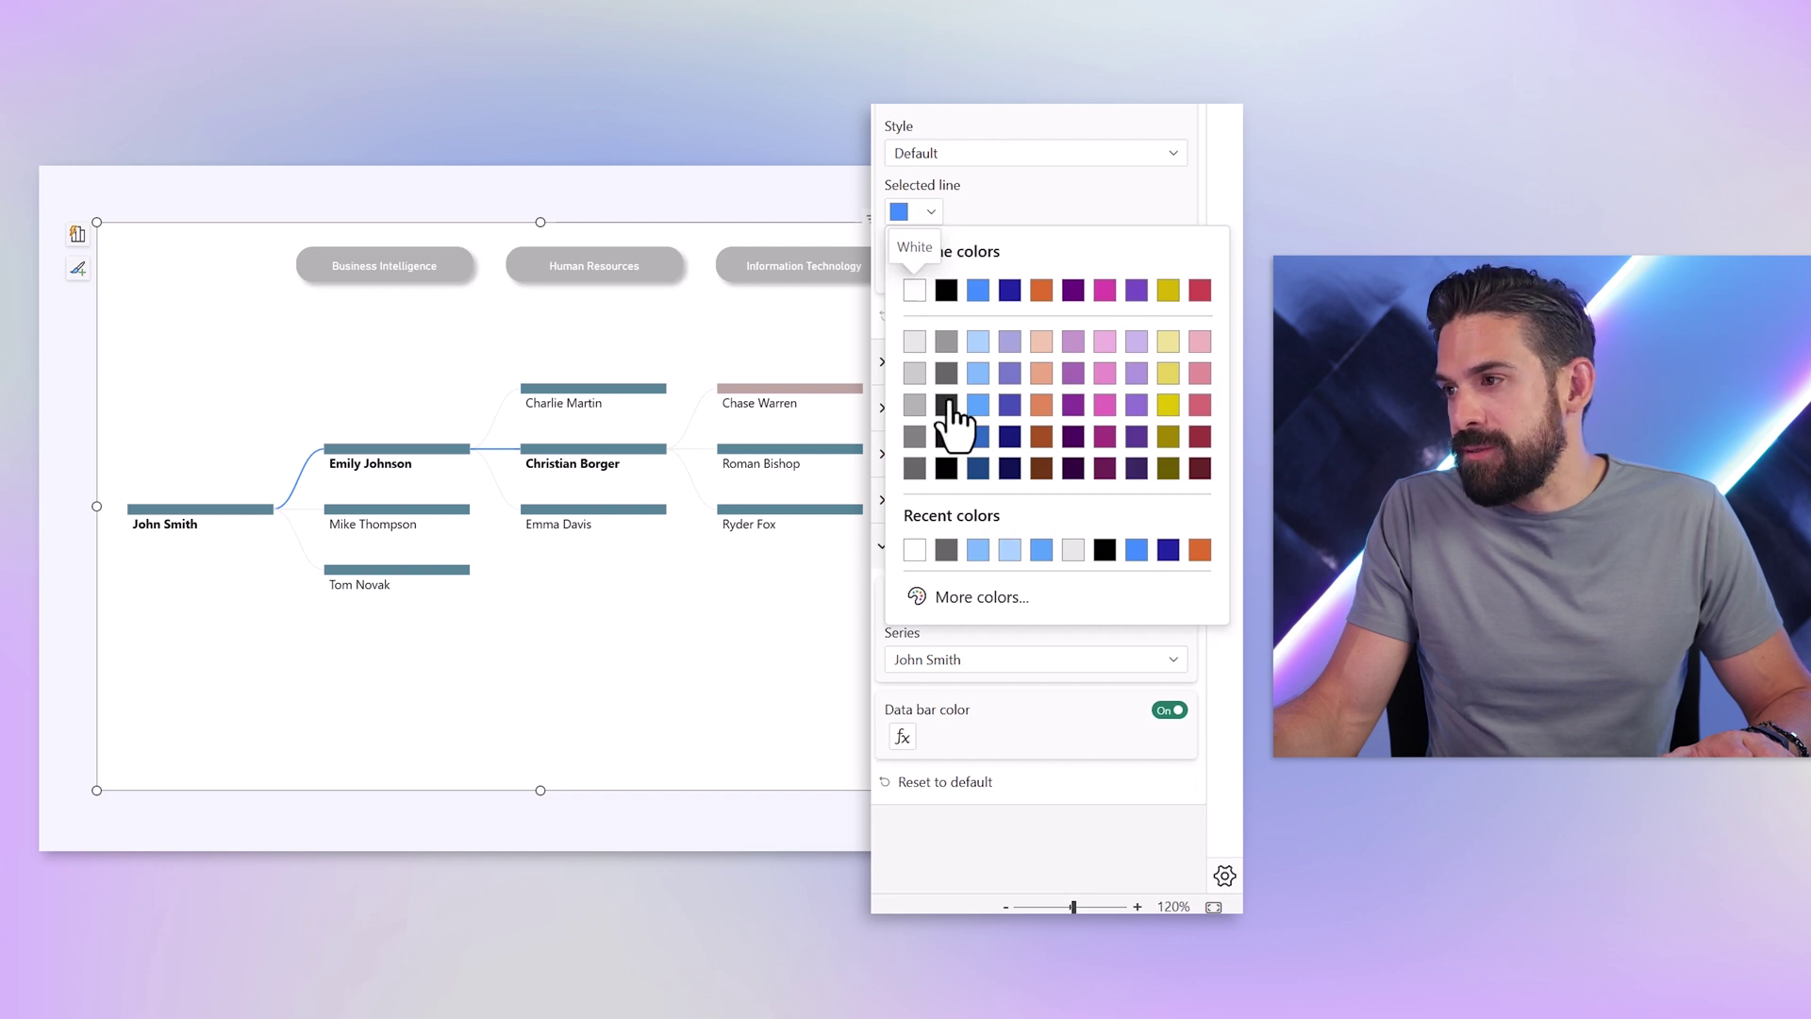
{"action": "left_click", "coordinate": [919, 475]}
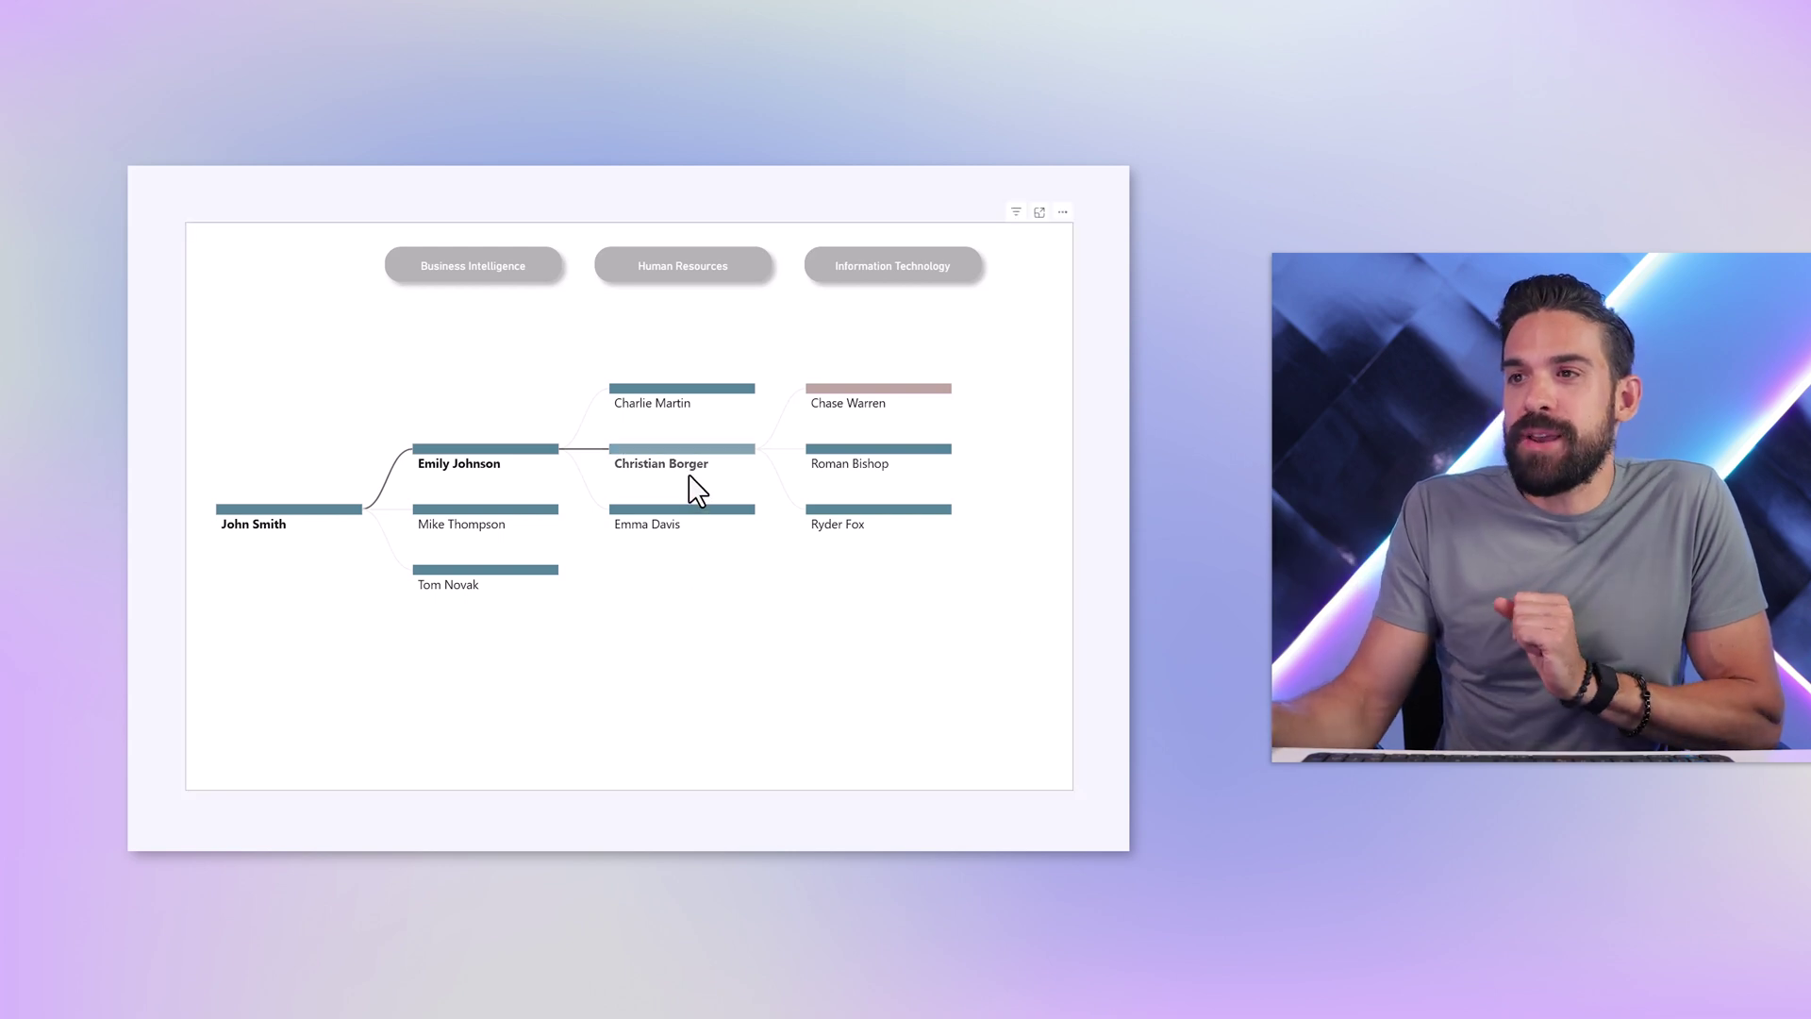
{"action": "mouse_move", "coordinate": [691, 455]}
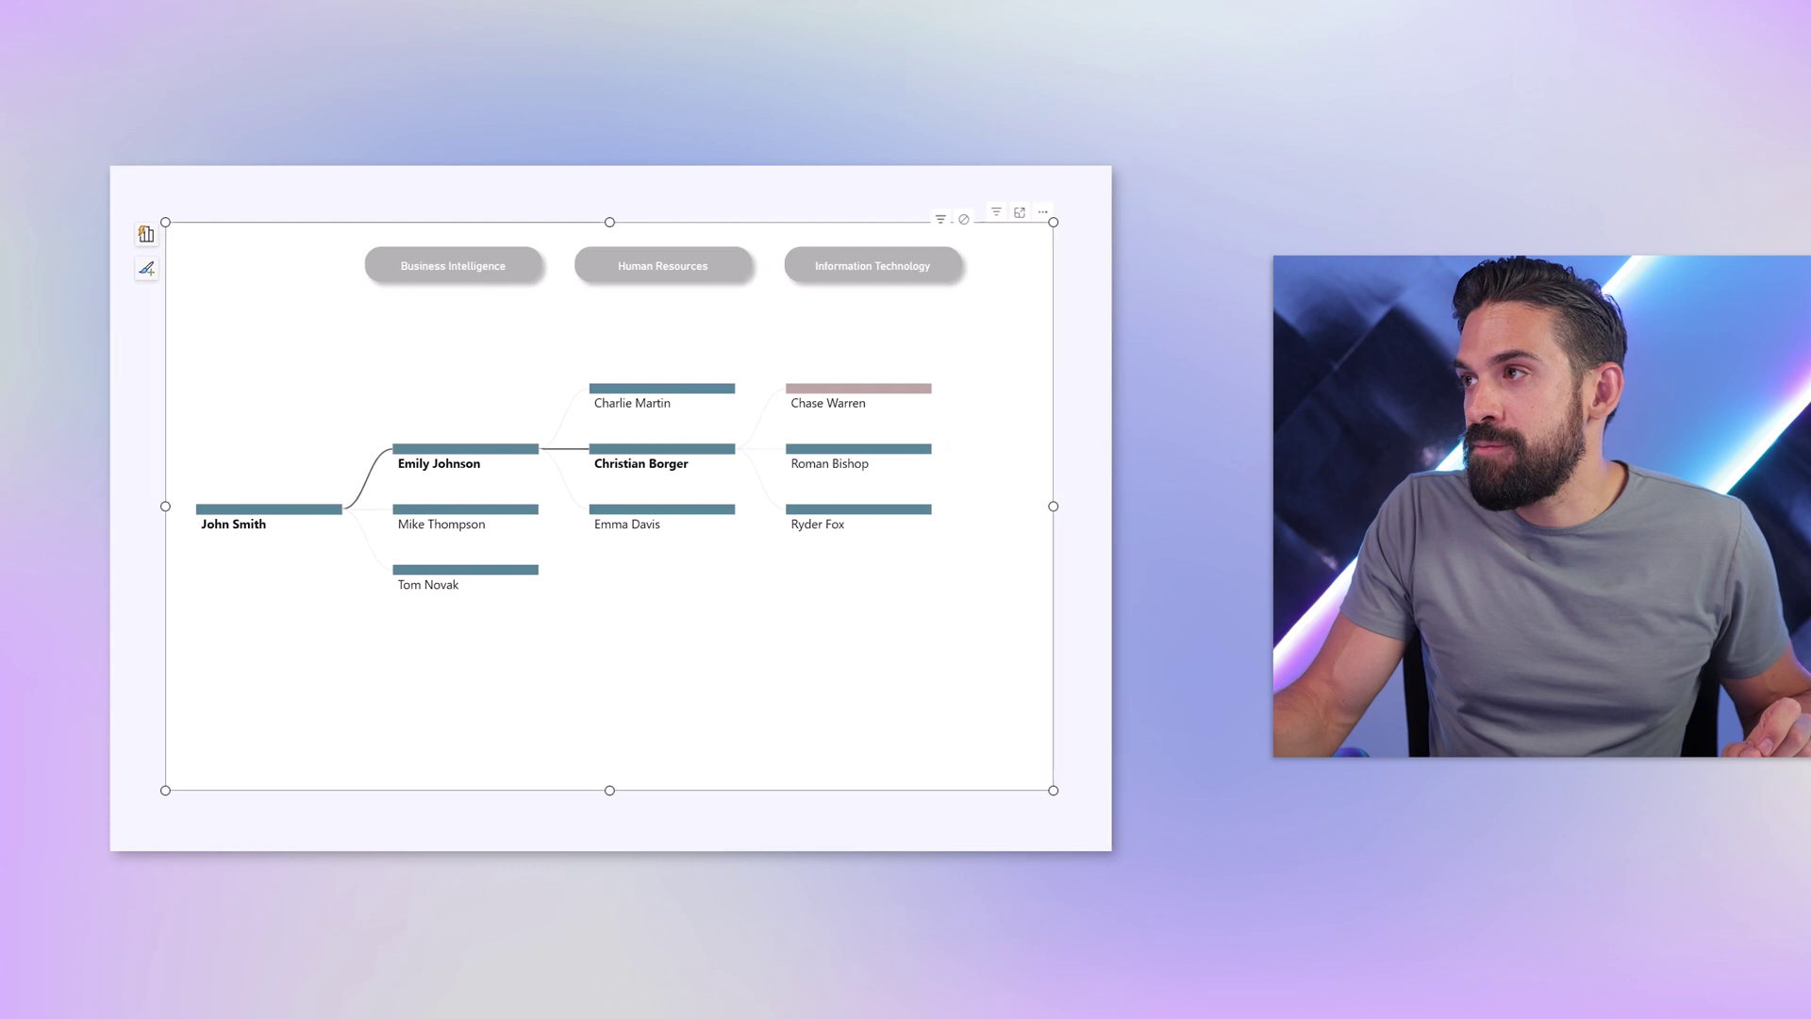
- Set the org chart's tooltip type to Report page using the 'Custom tooltip -CF' page
{"action": "left_click", "coordinate": [1225, 183]}
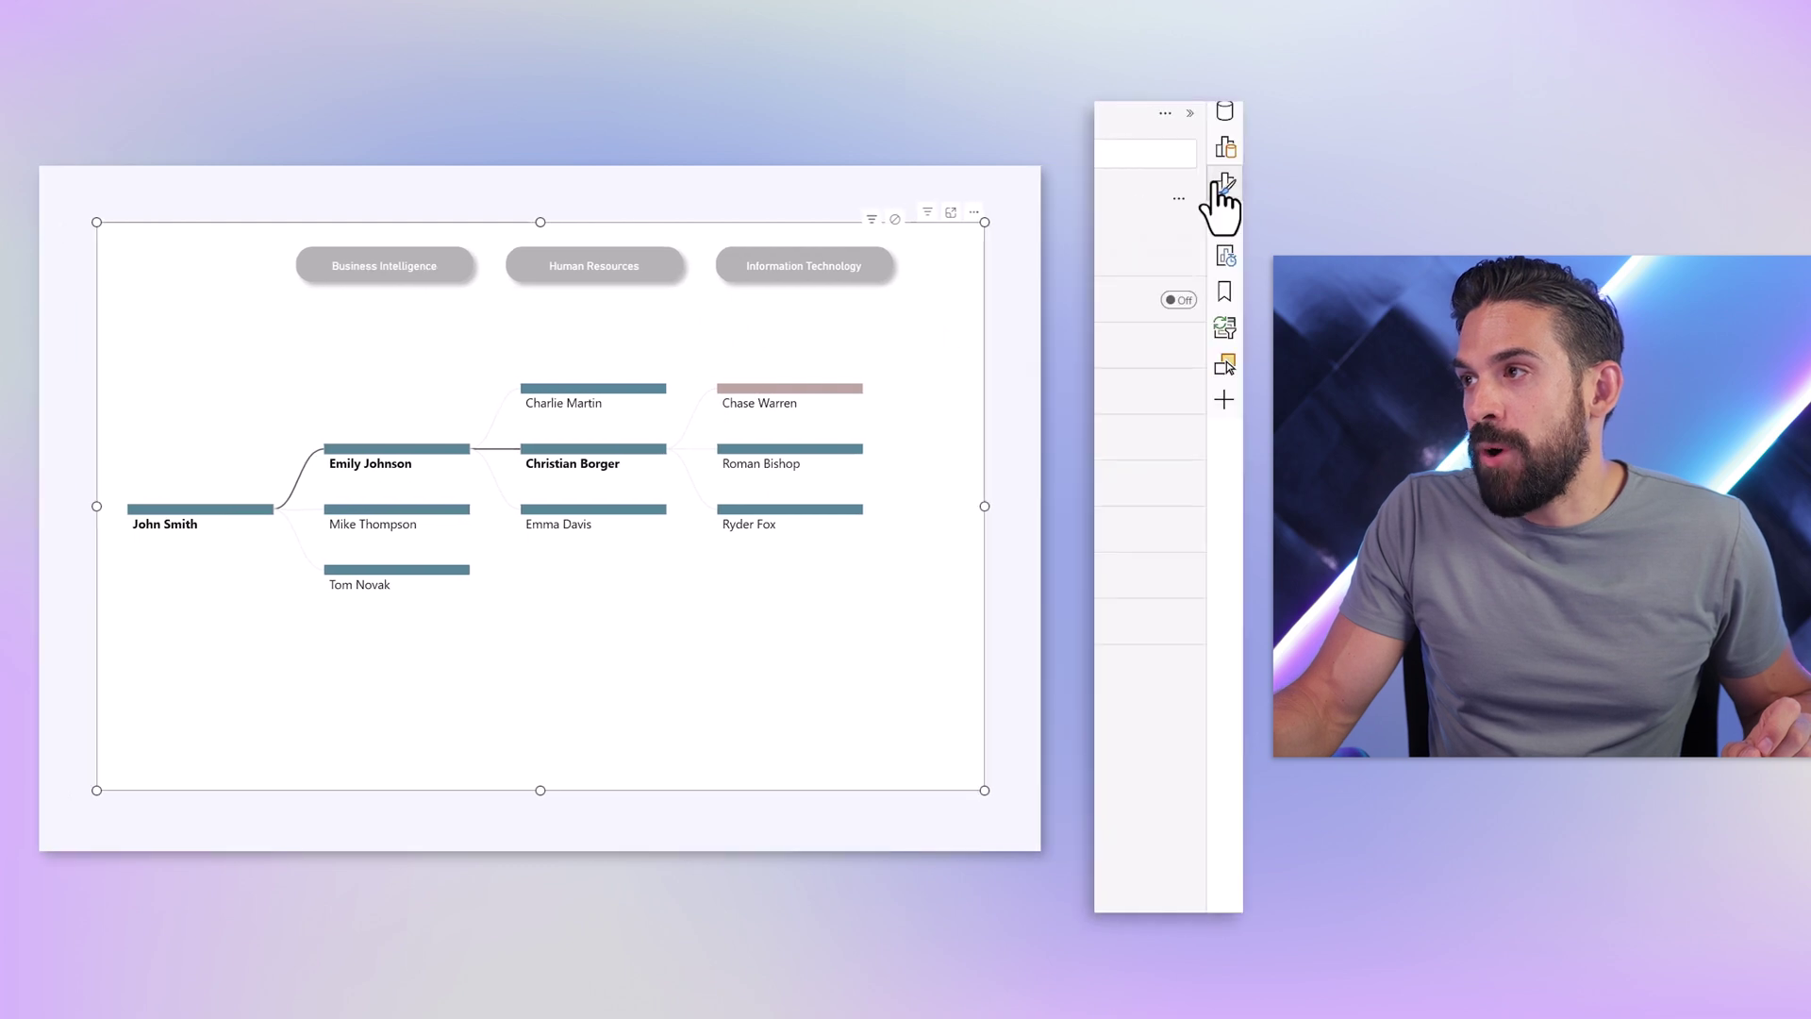
{"action": "left_click", "coordinate": [981, 200]}
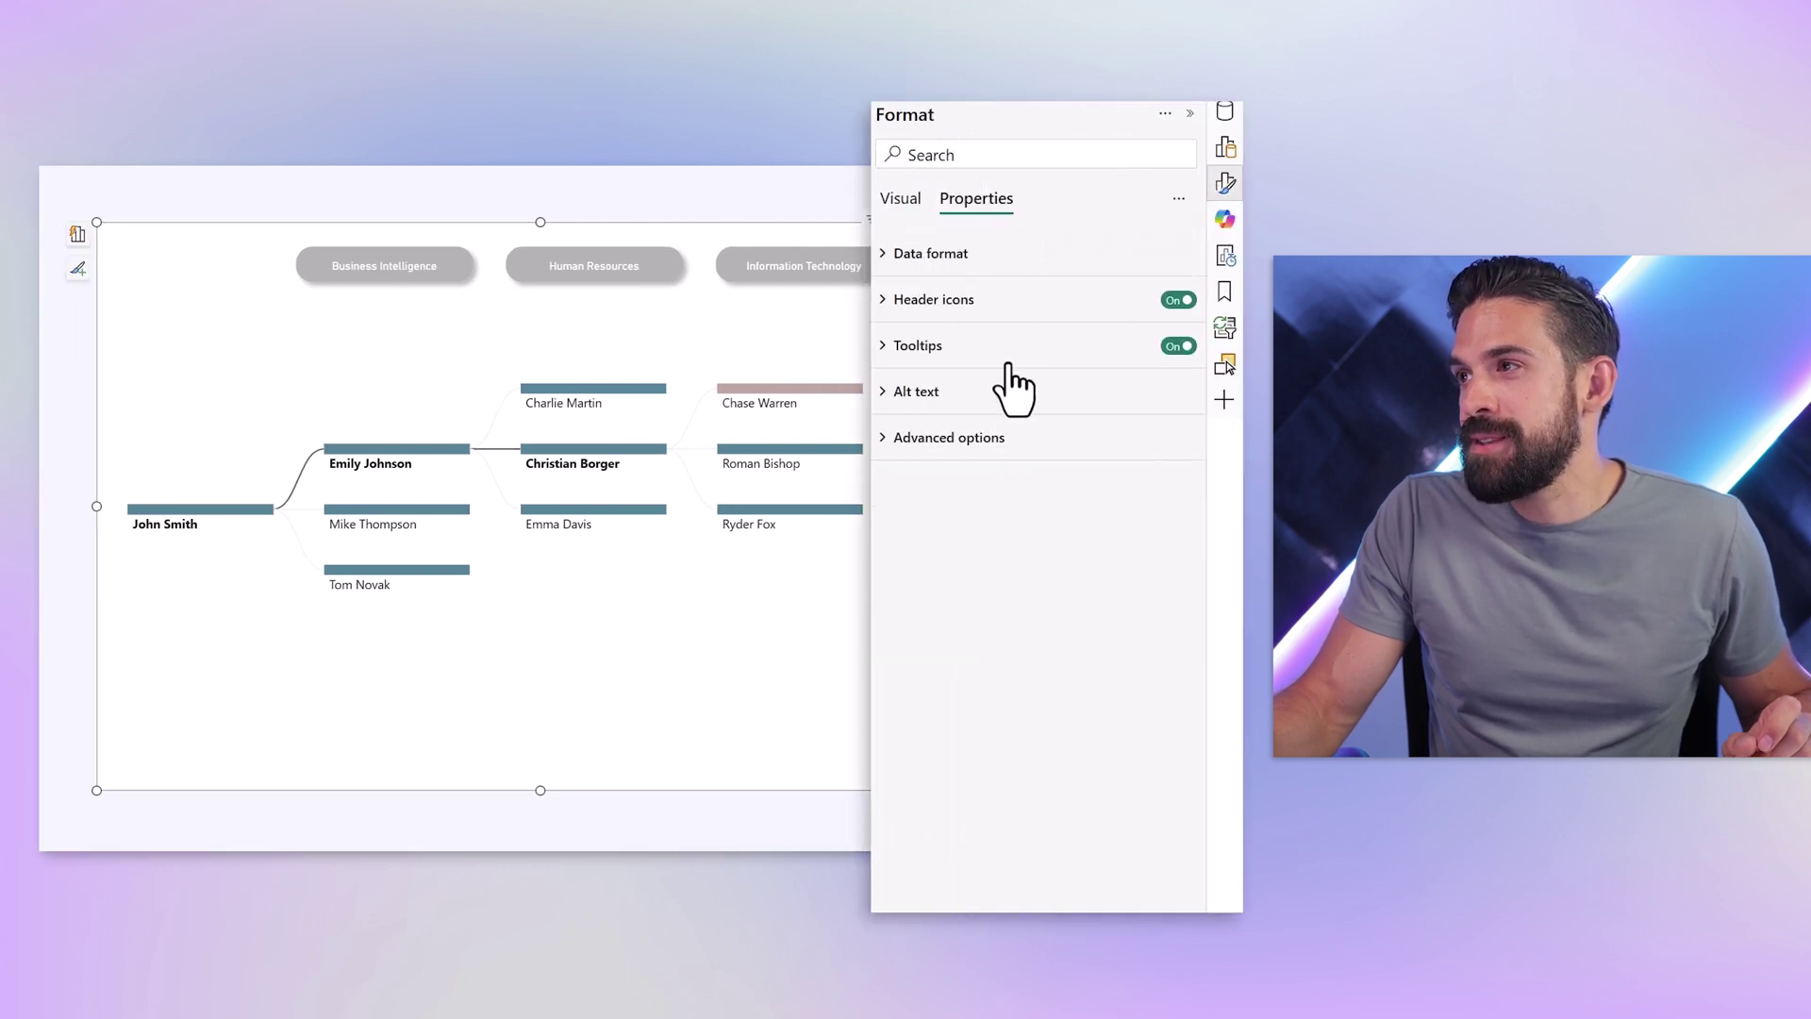
{"action": "left_click", "coordinate": [956, 362]}
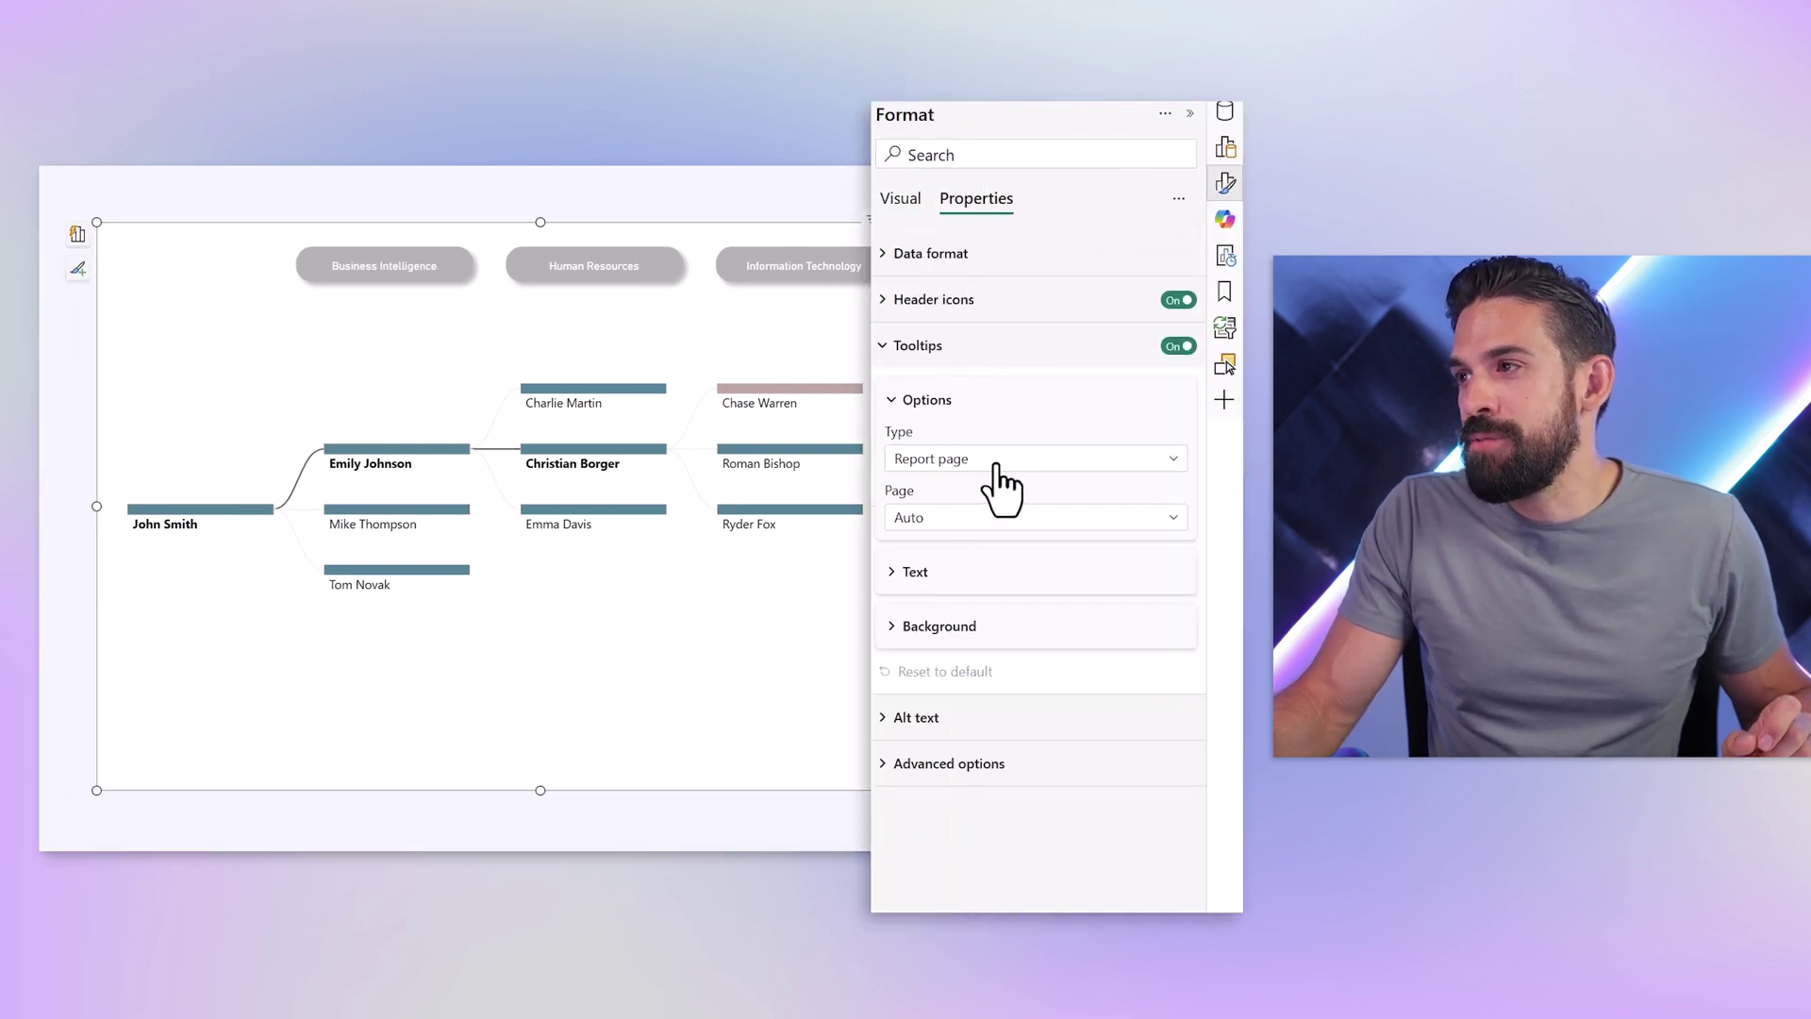
{"action": "left_click", "coordinate": [995, 519]}
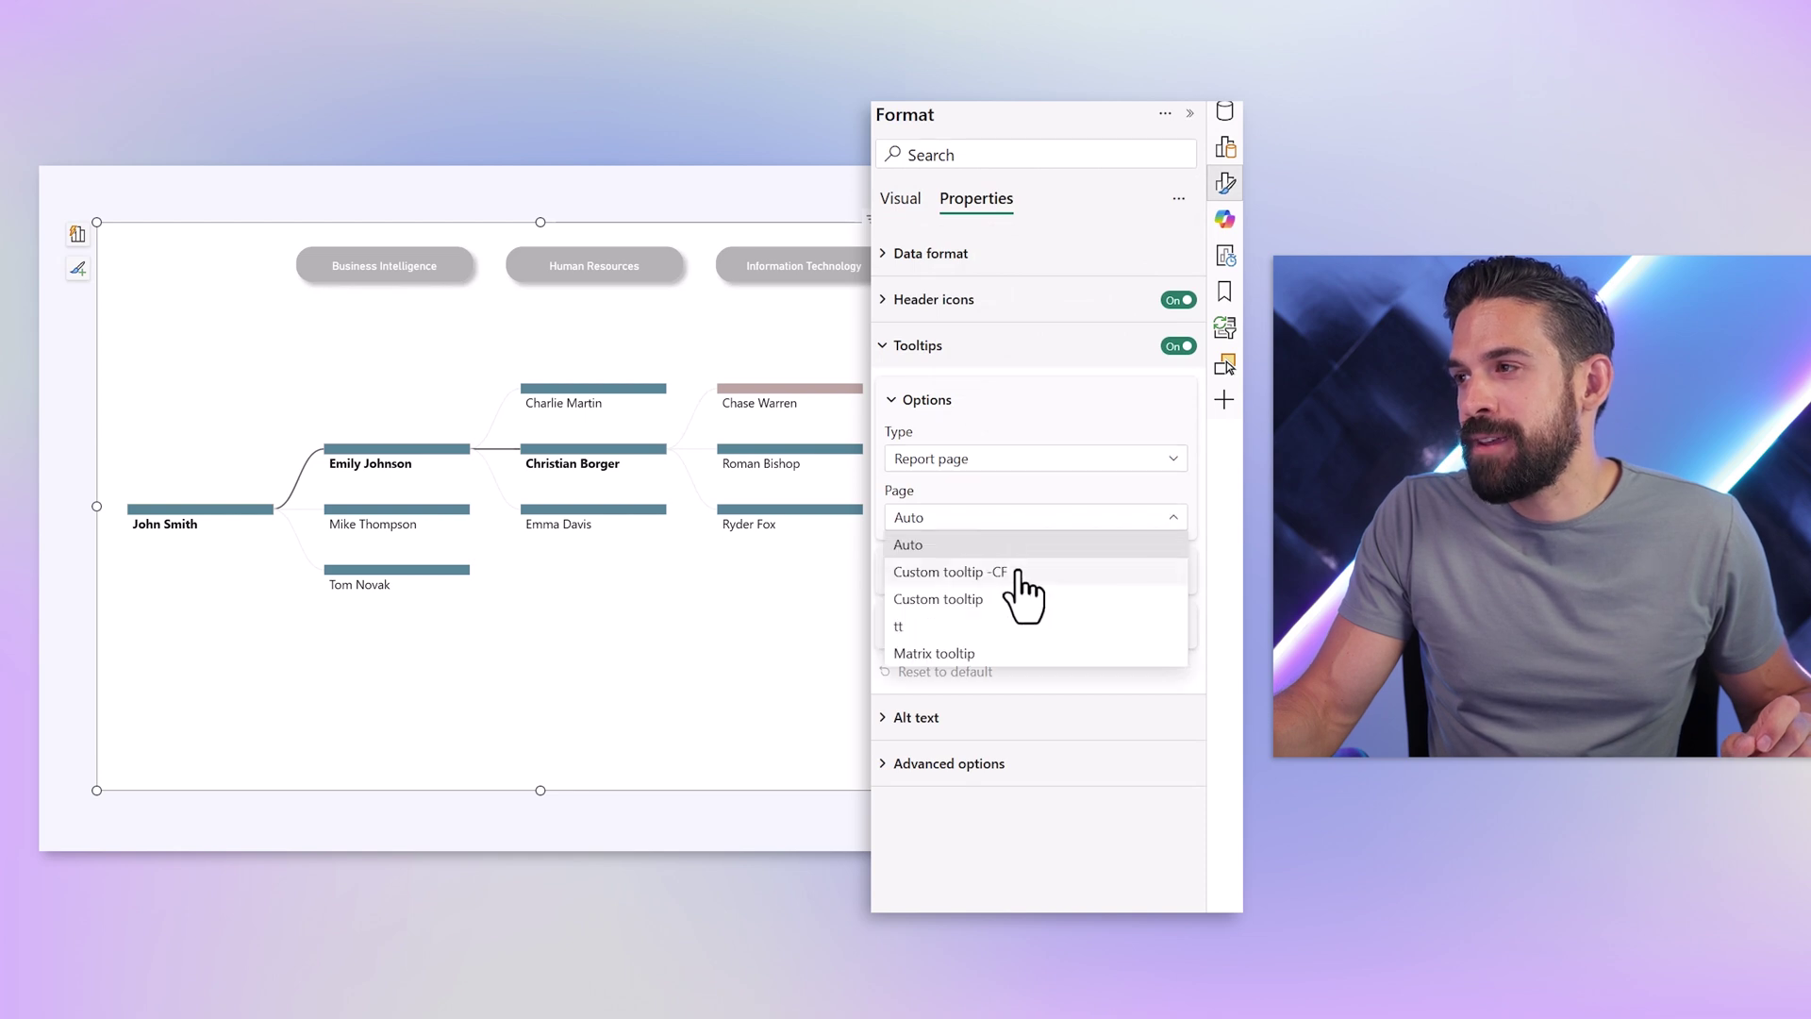
{"action": "left_click", "coordinate": [1016, 572]}
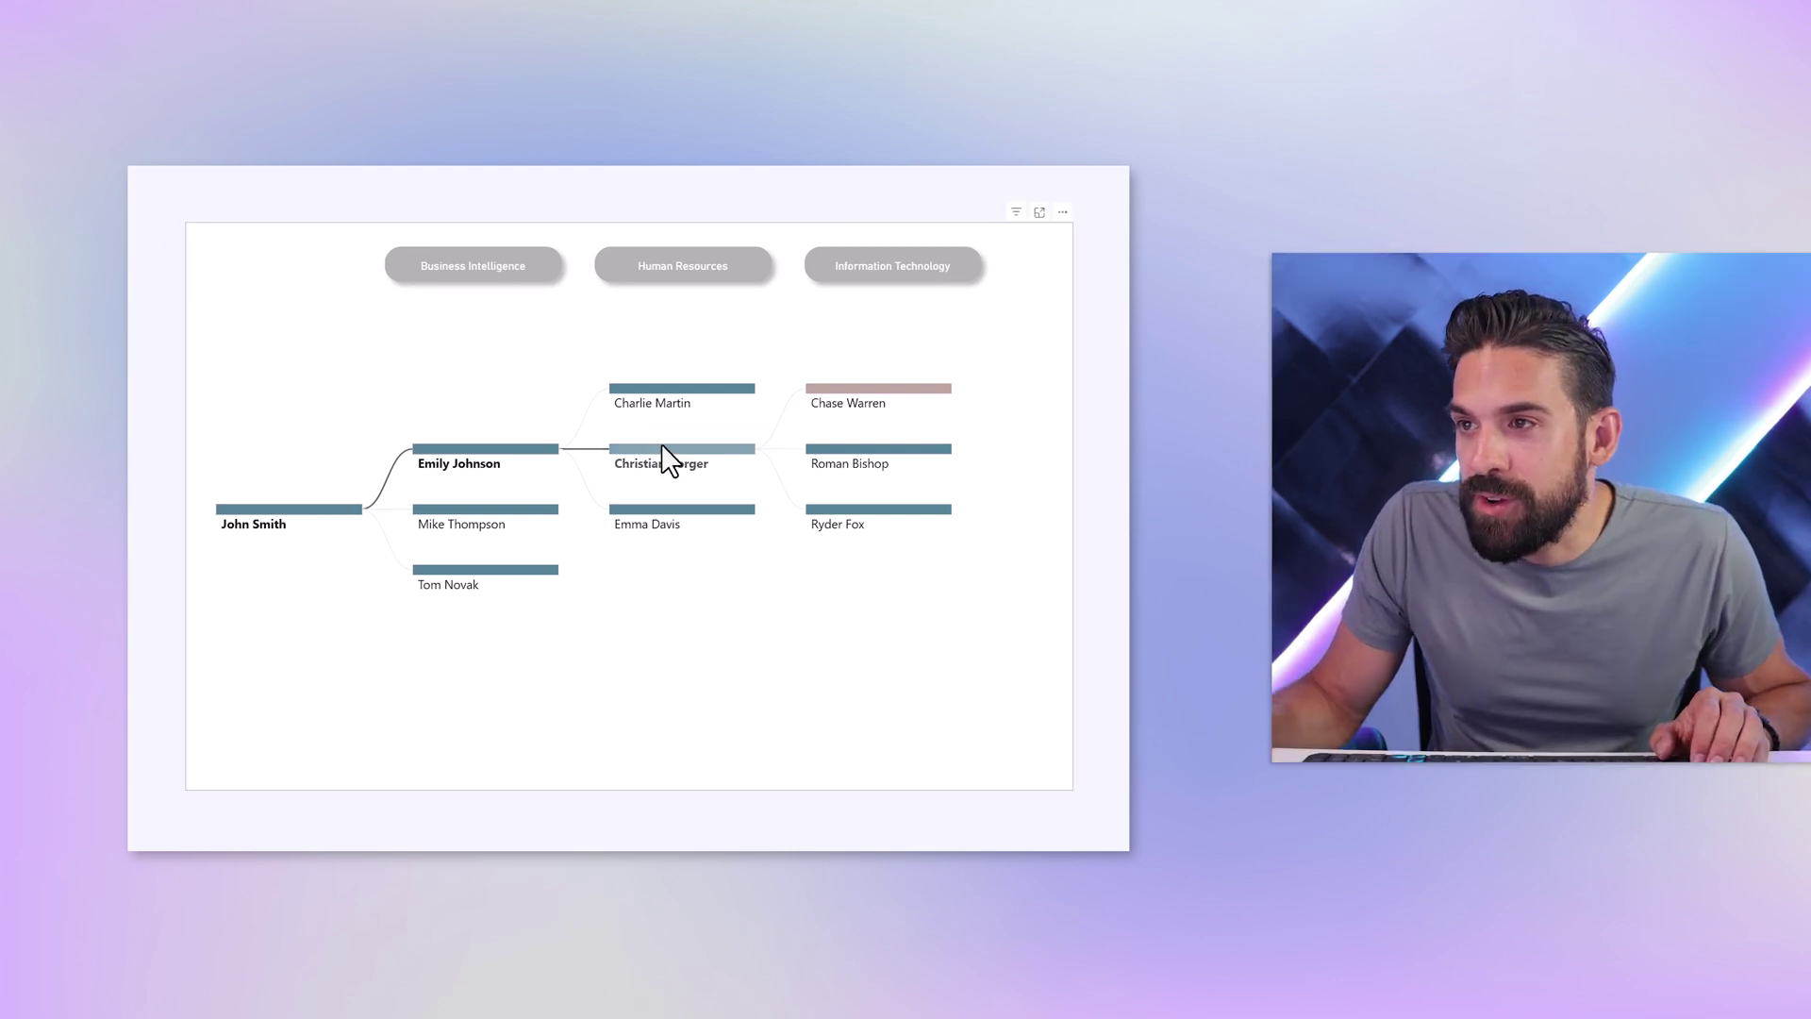
- Check the custom tooltip on two team members, then collapse the tree to the top manager
{"action": "mouse_move", "coordinate": [663, 449]}
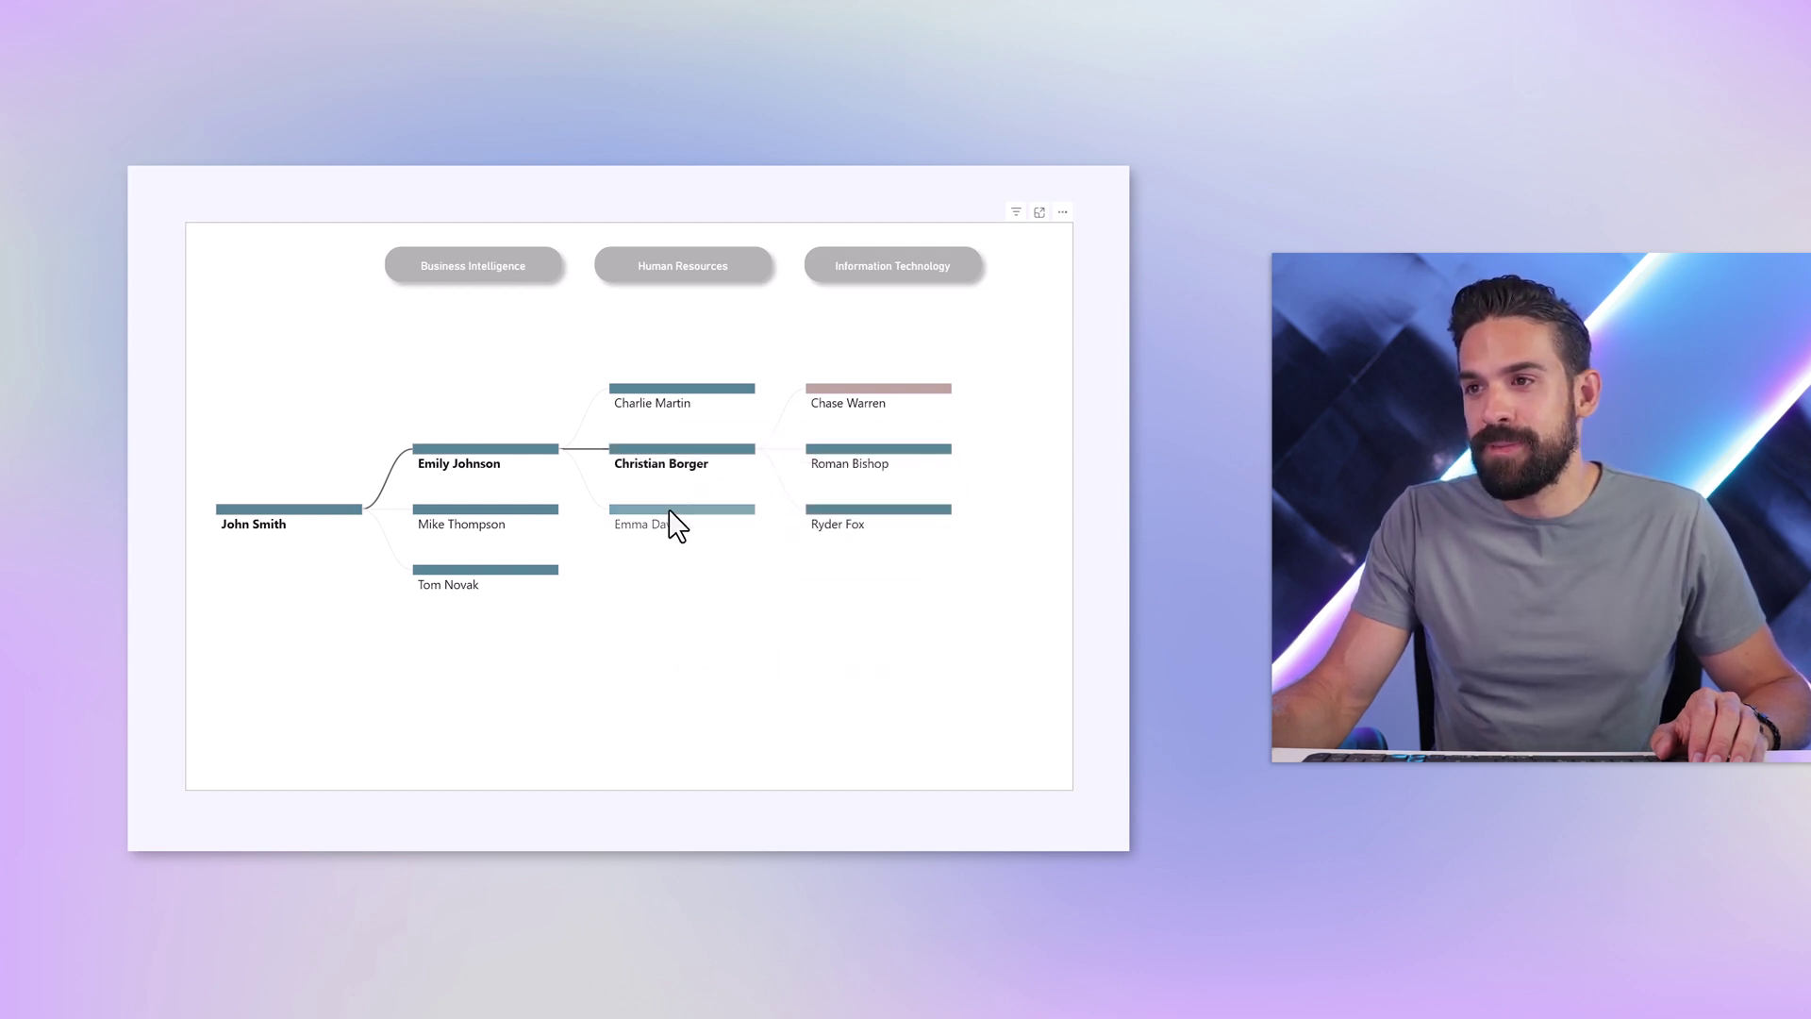
{"action": "mouse_move", "coordinate": [673, 524]}
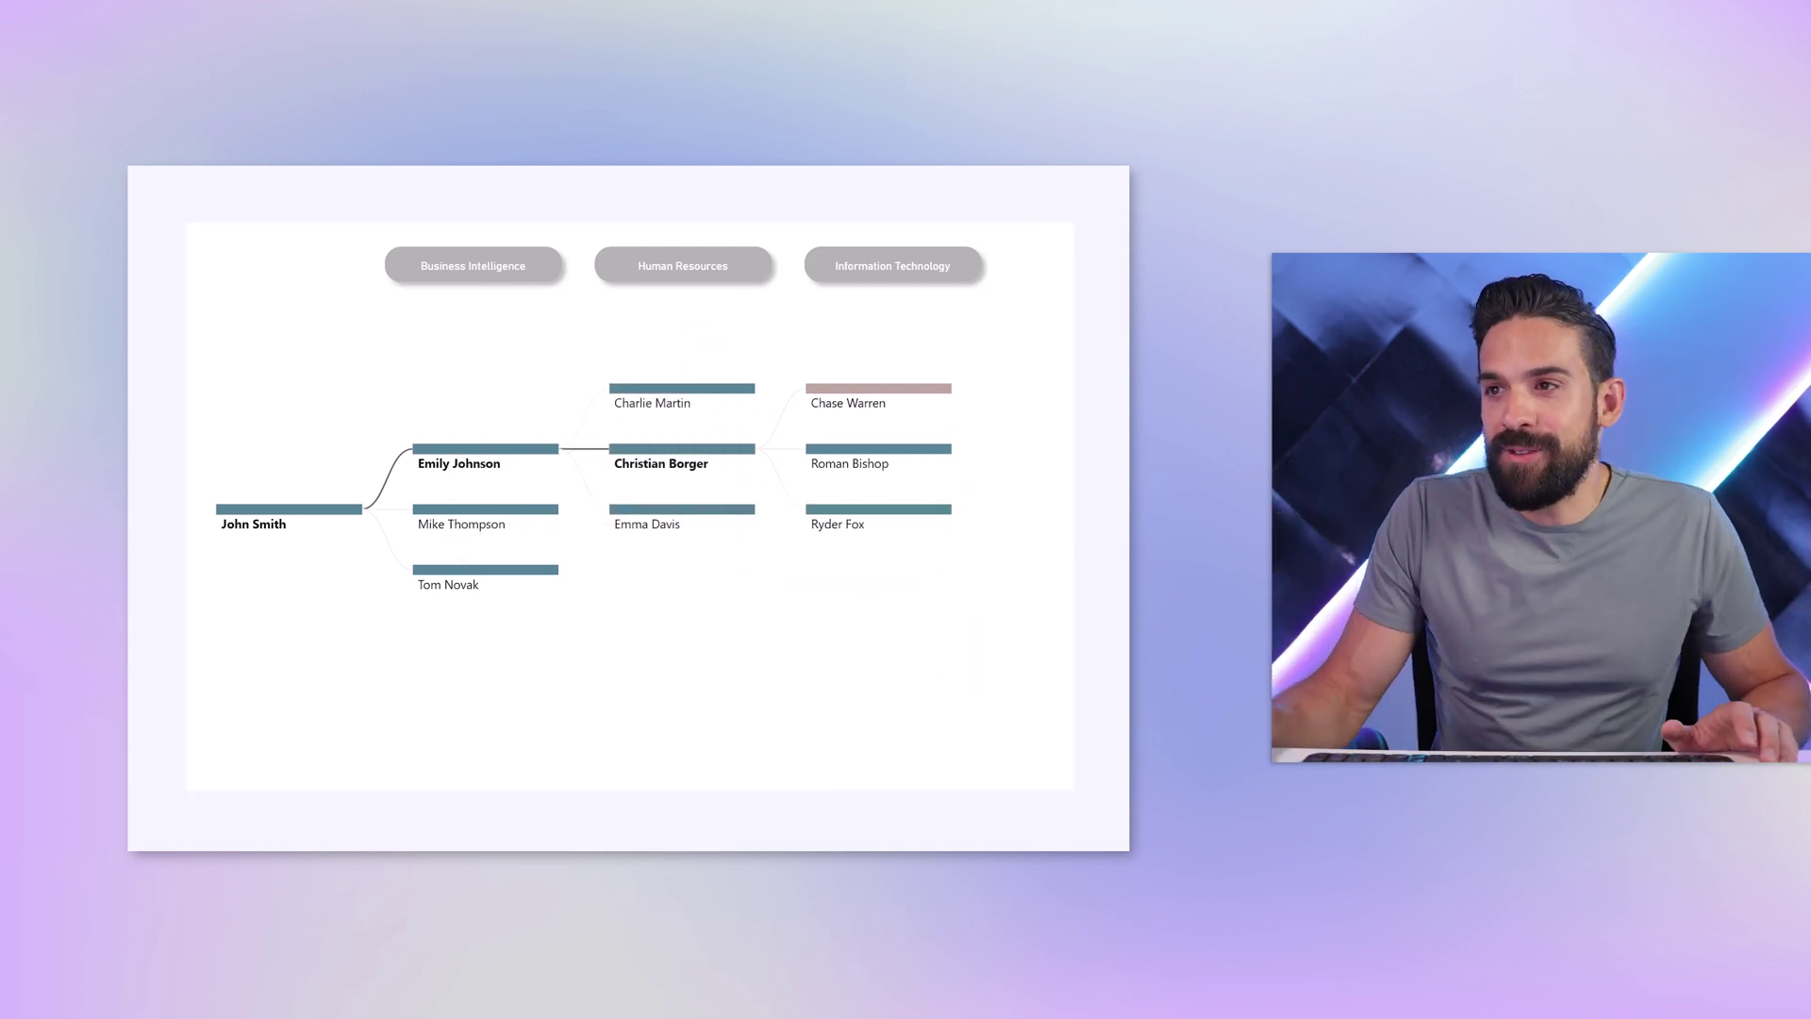
{"action": "left_click", "coordinate": [307, 514]}
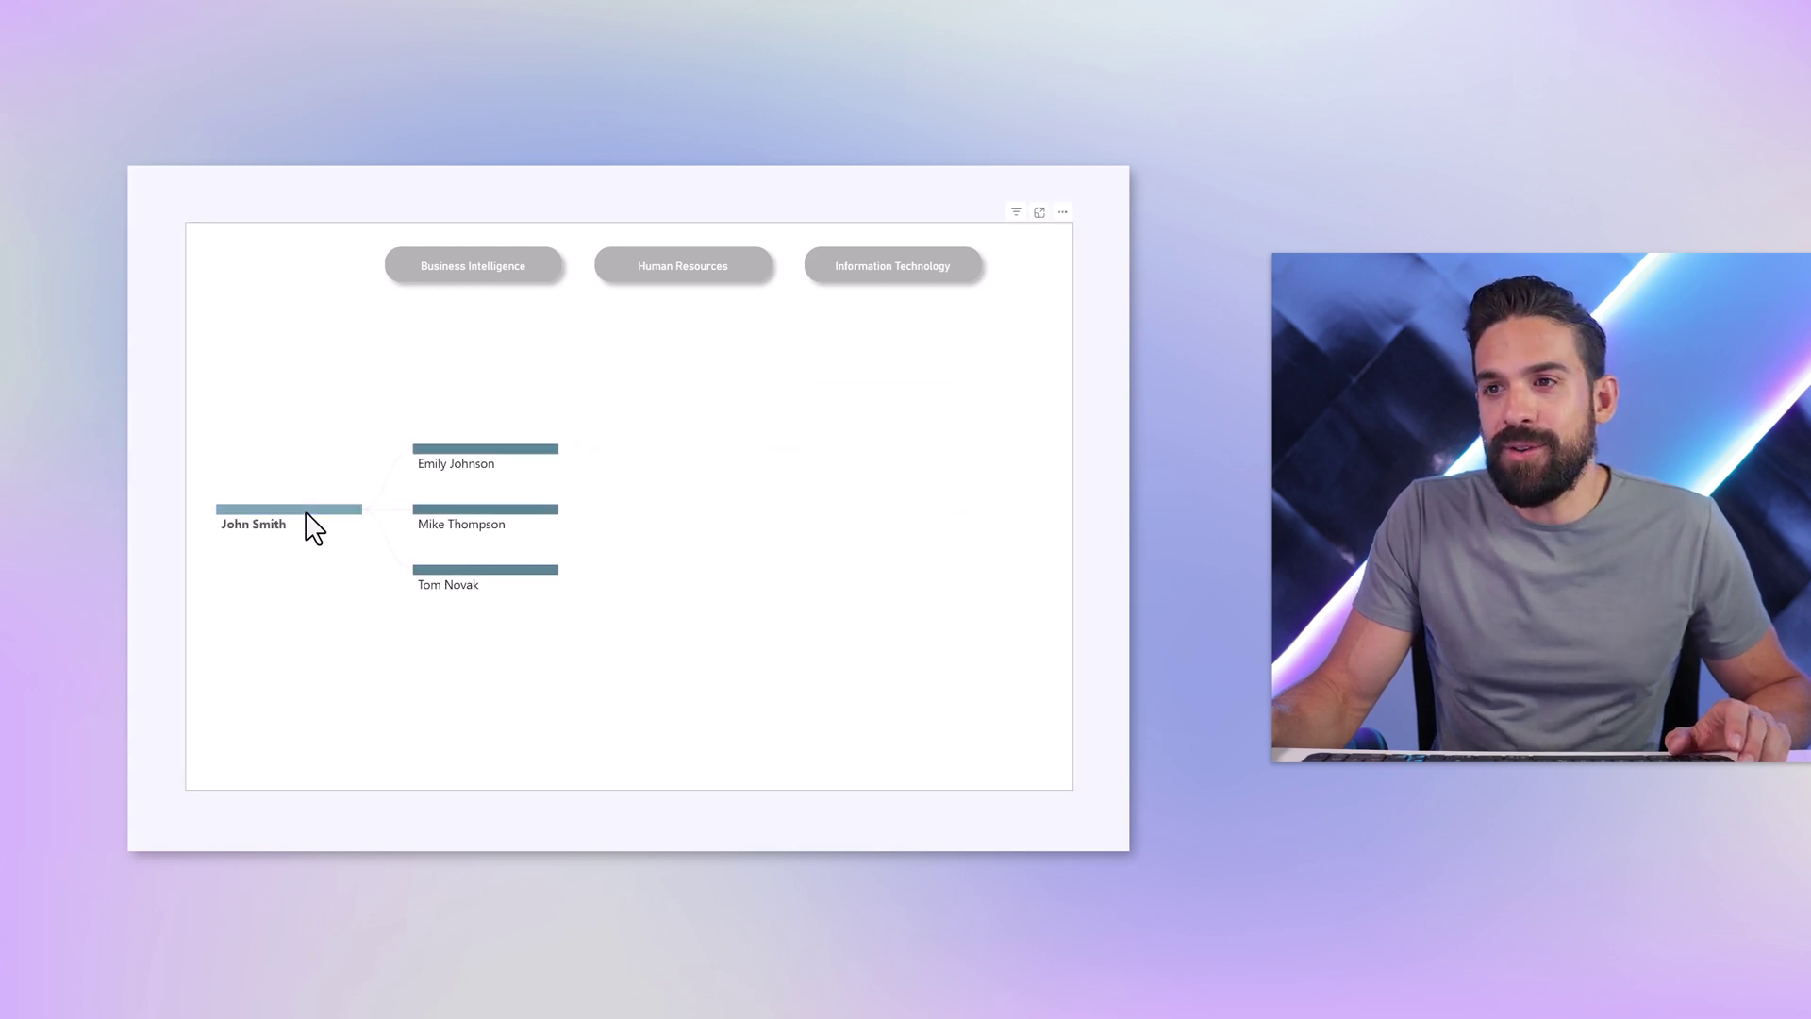
- Expand three managers' direct reports and bring up an employee's tooltip card with competencies and contact details
{"action": "left_click", "coordinate": [464, 463]}
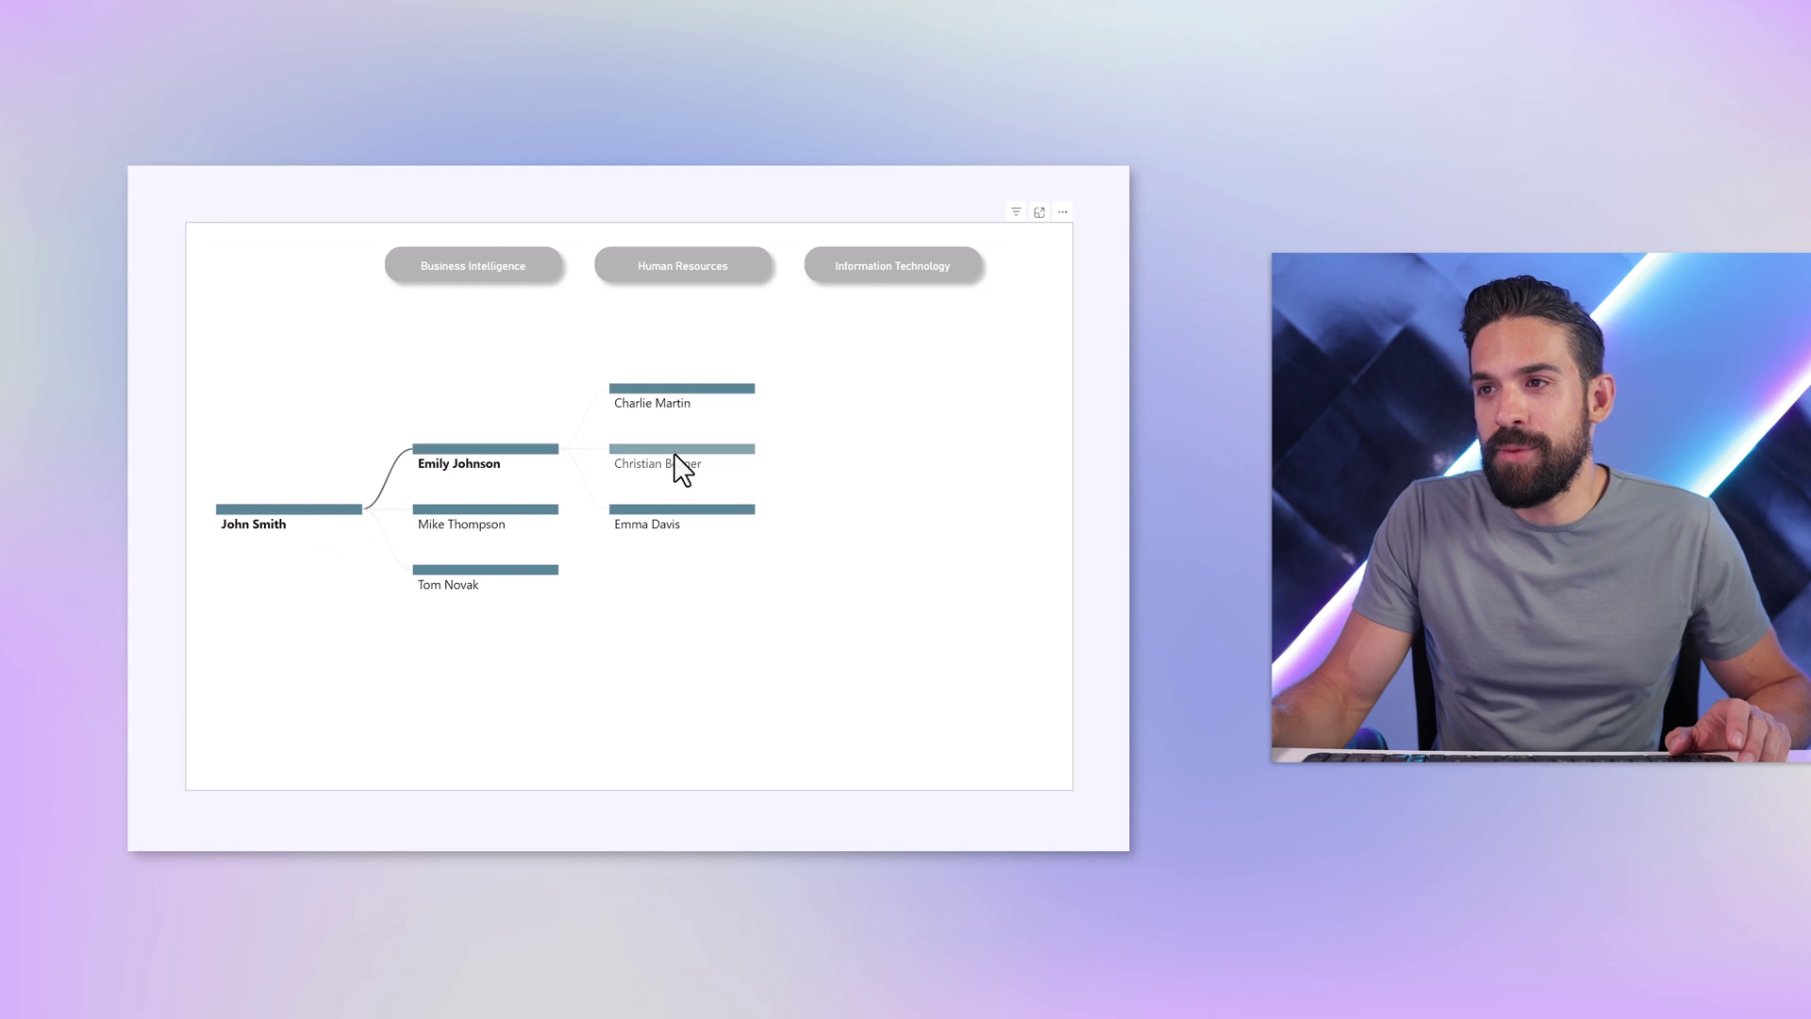
{"action": "left_click", "coordinate": [694, 467]}
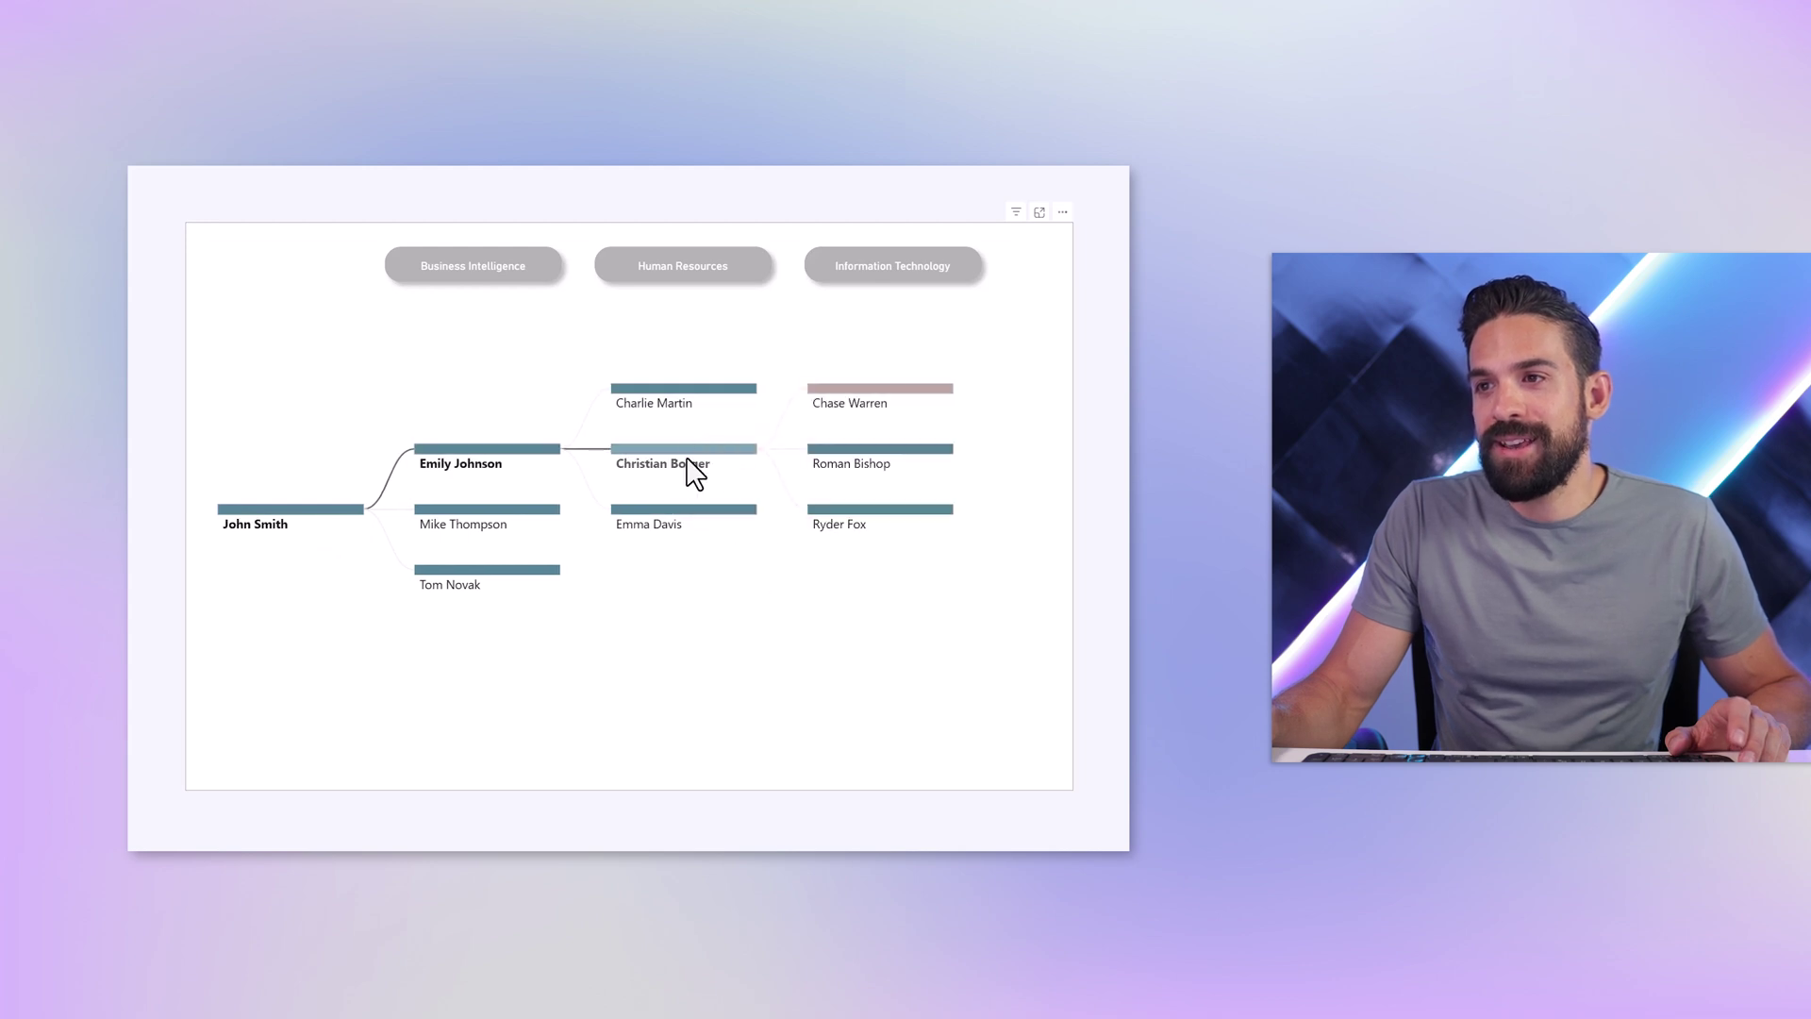
{"action": "left_click", "coordinate": [677, 525]}
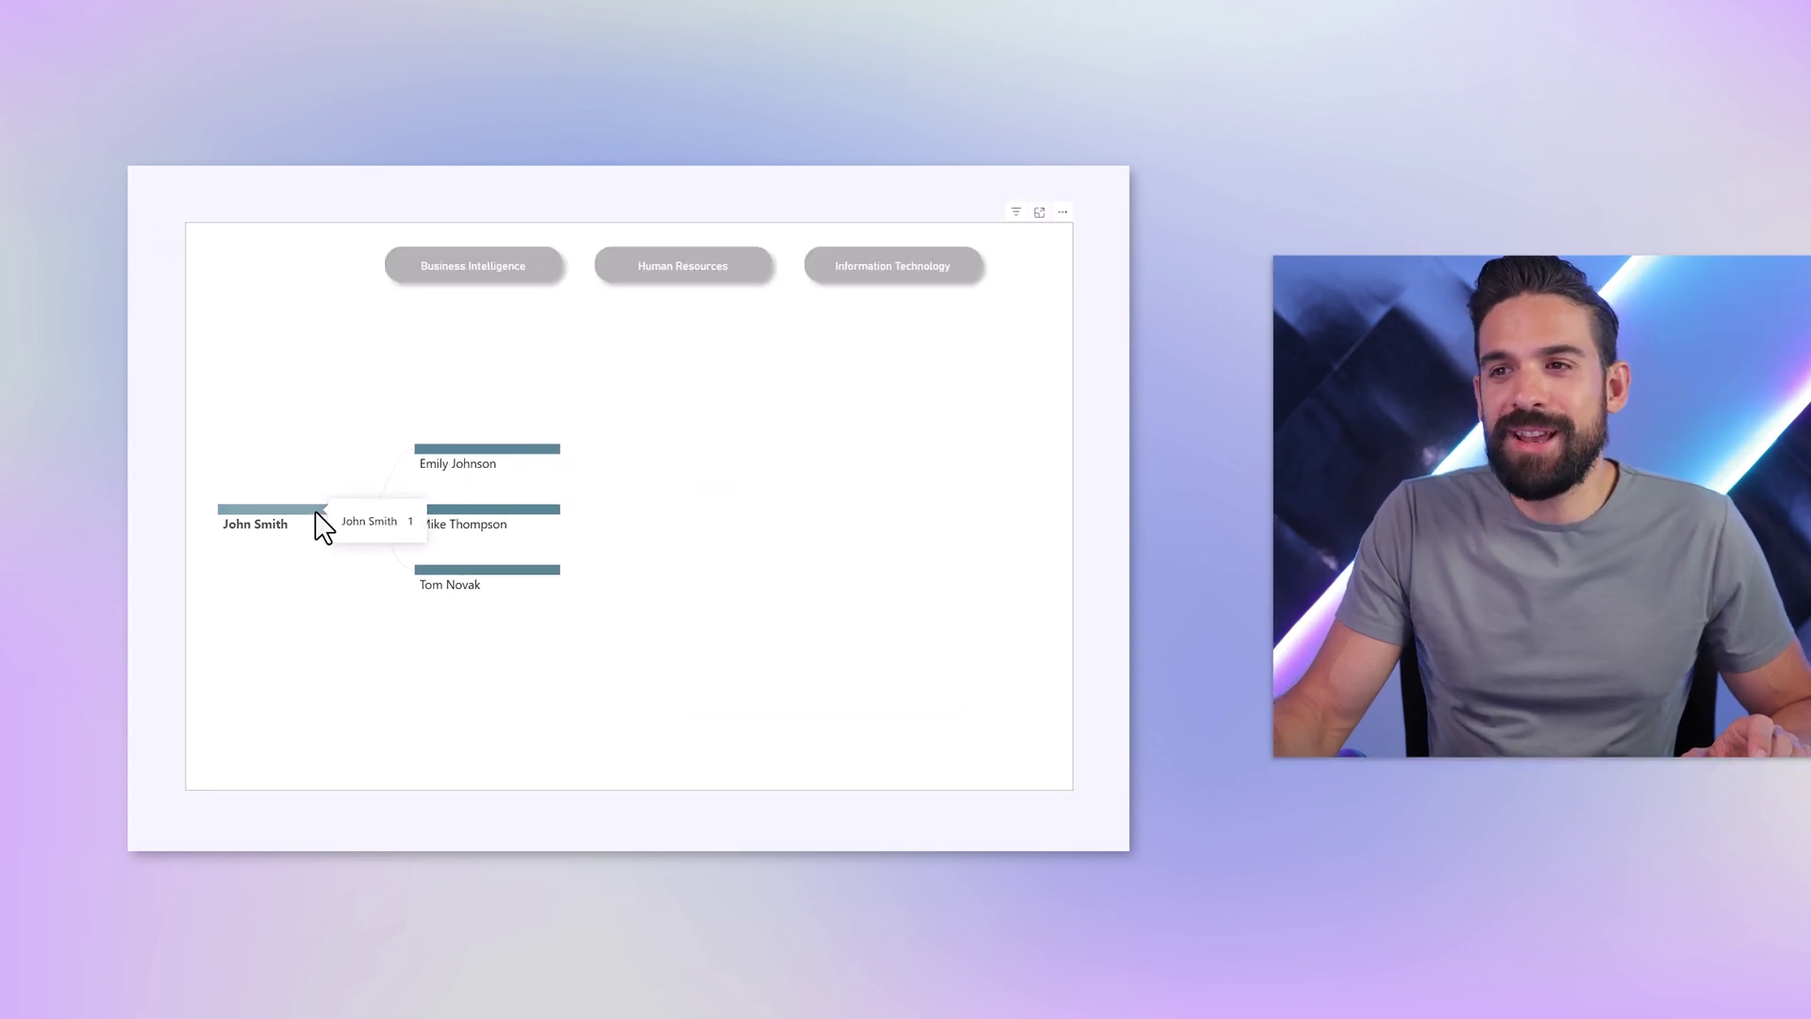
{"action": "mouse_move", "coordinate": [447, 587]}
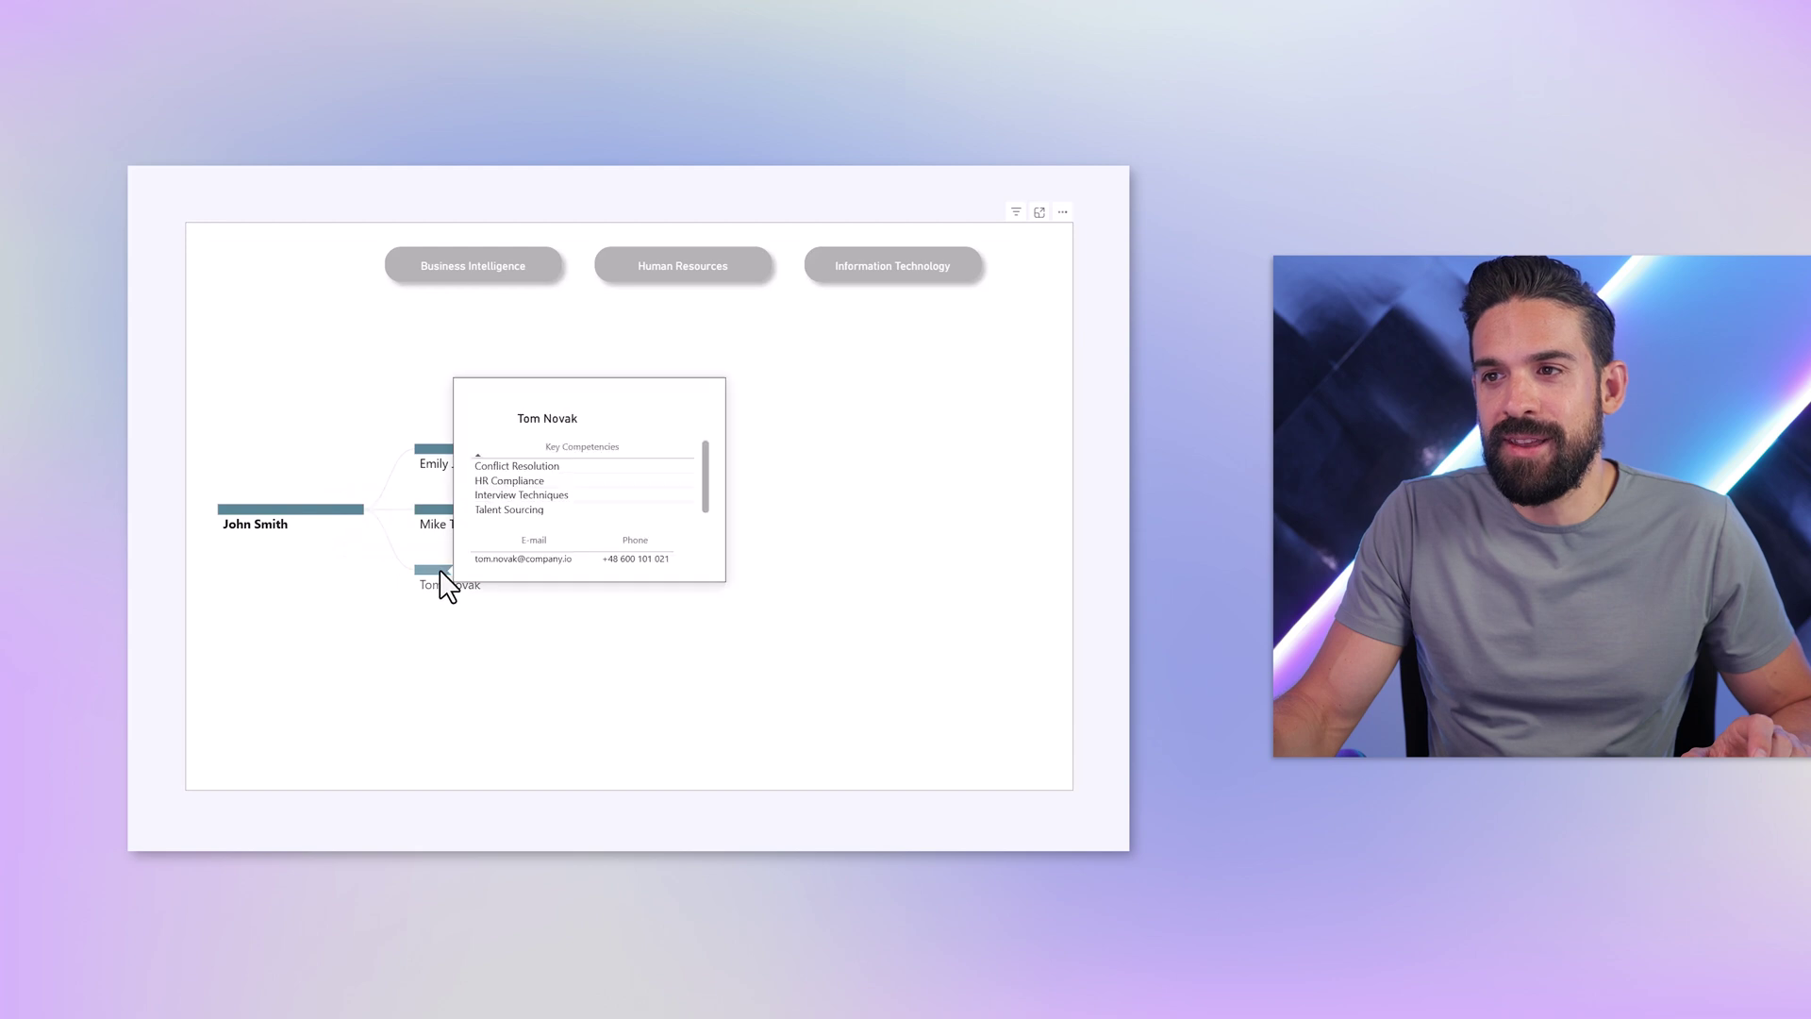